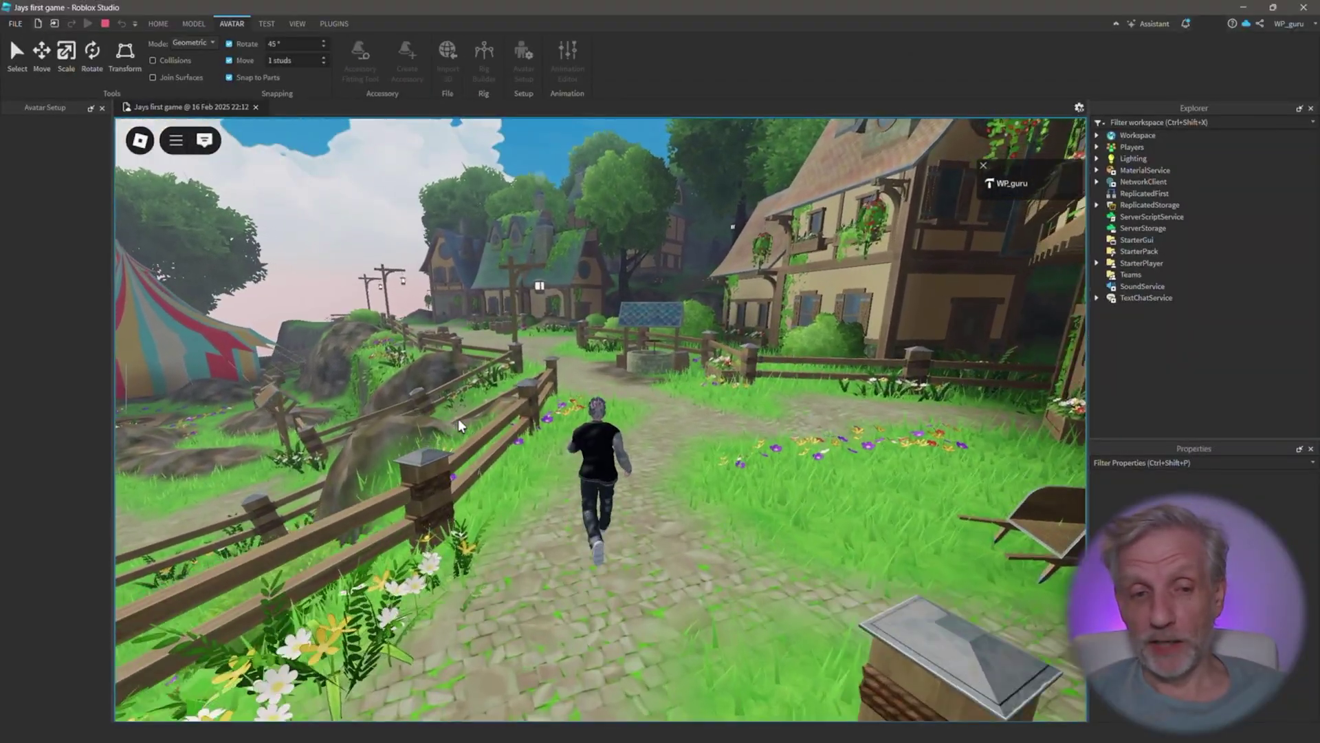
Run the avatar along the village path past the well, orbiting the camera around her.
key("w")
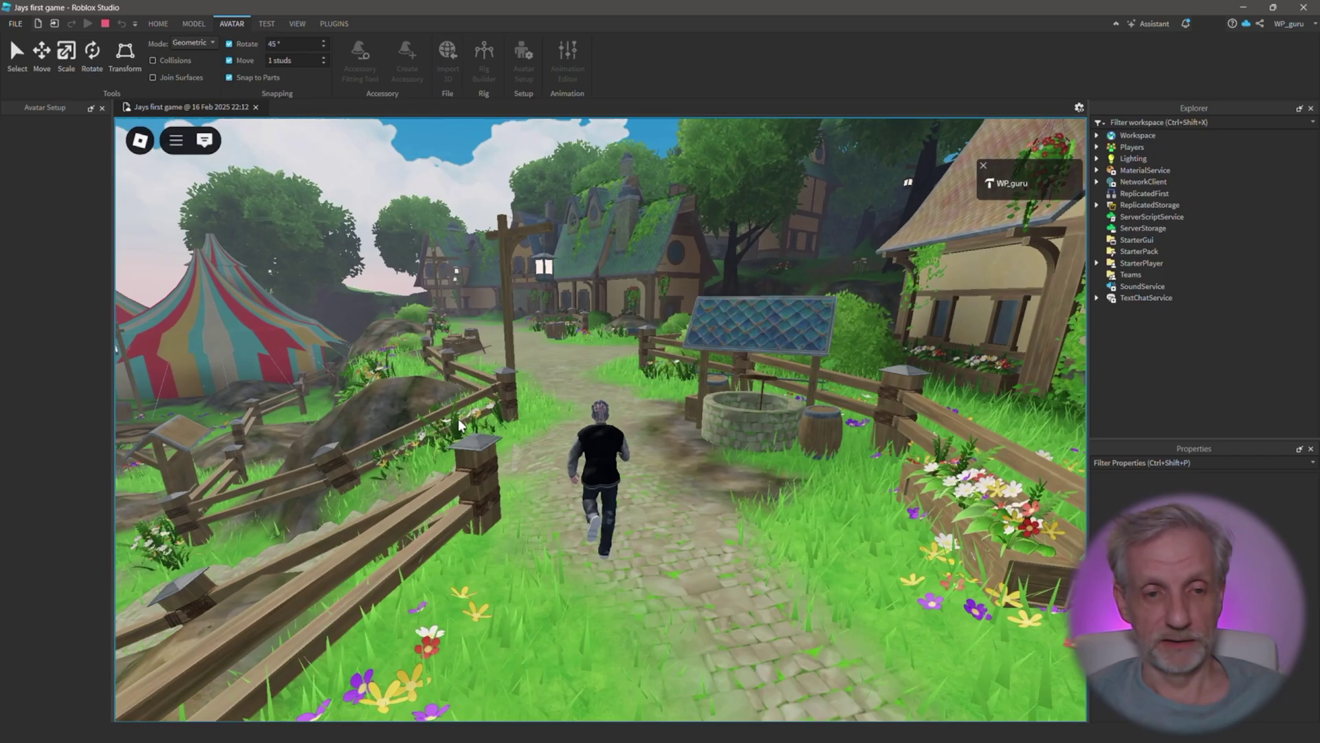
key("w")
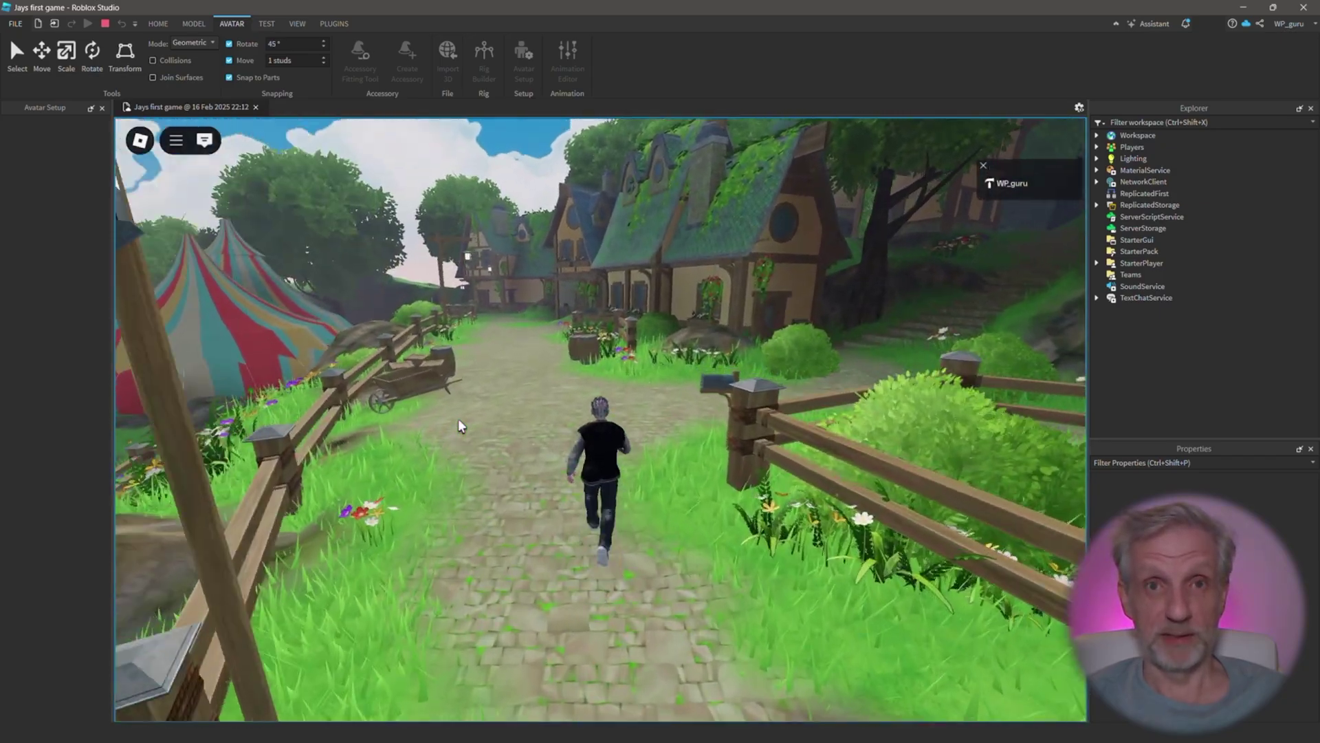
key("w")
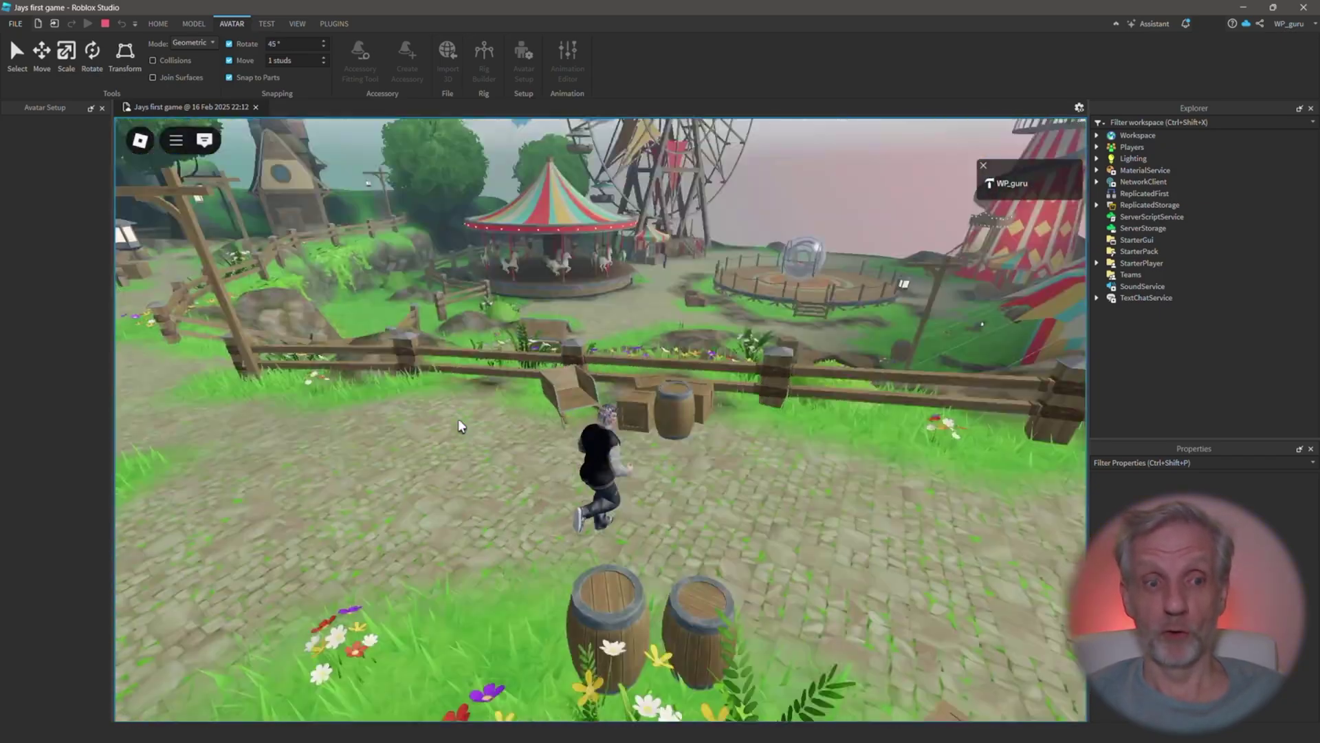
key("a")
key("w")
key("s")
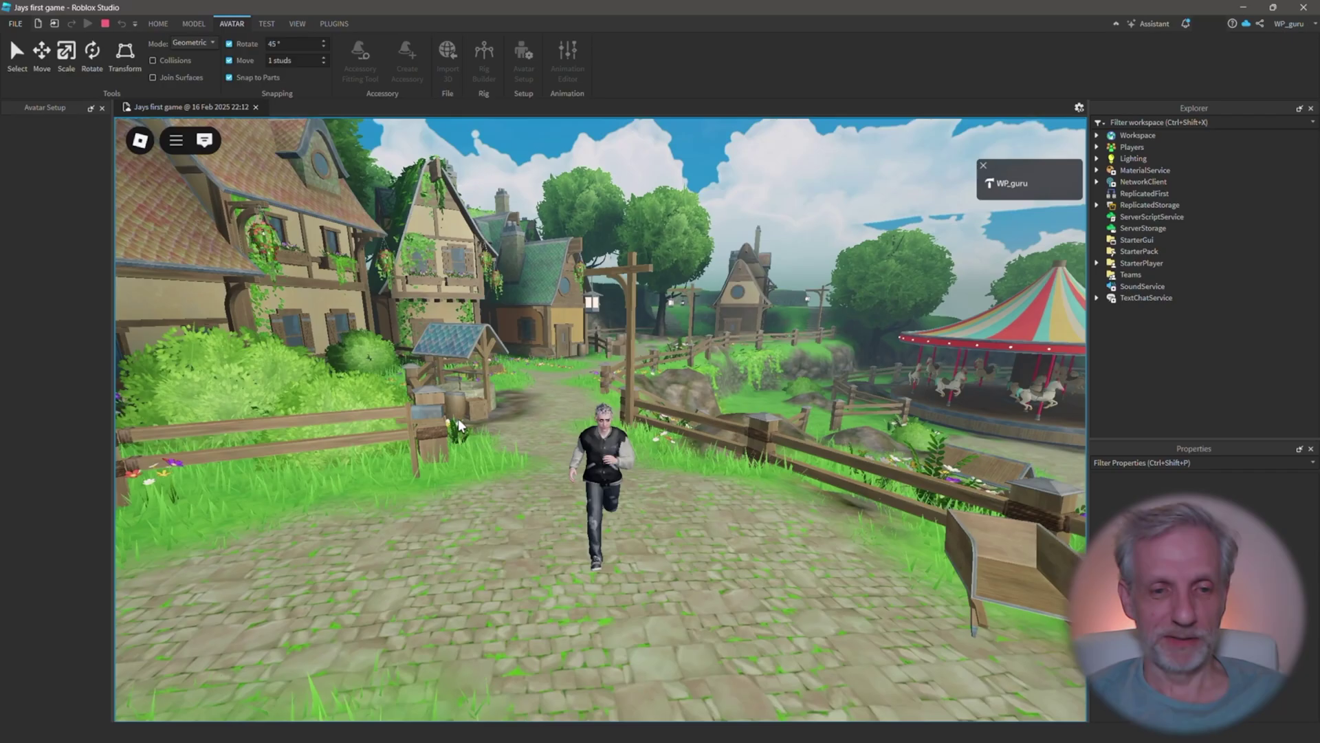
scroll(461, 427, "up", 5)
right_click_drag(461, 426, 461, 426)
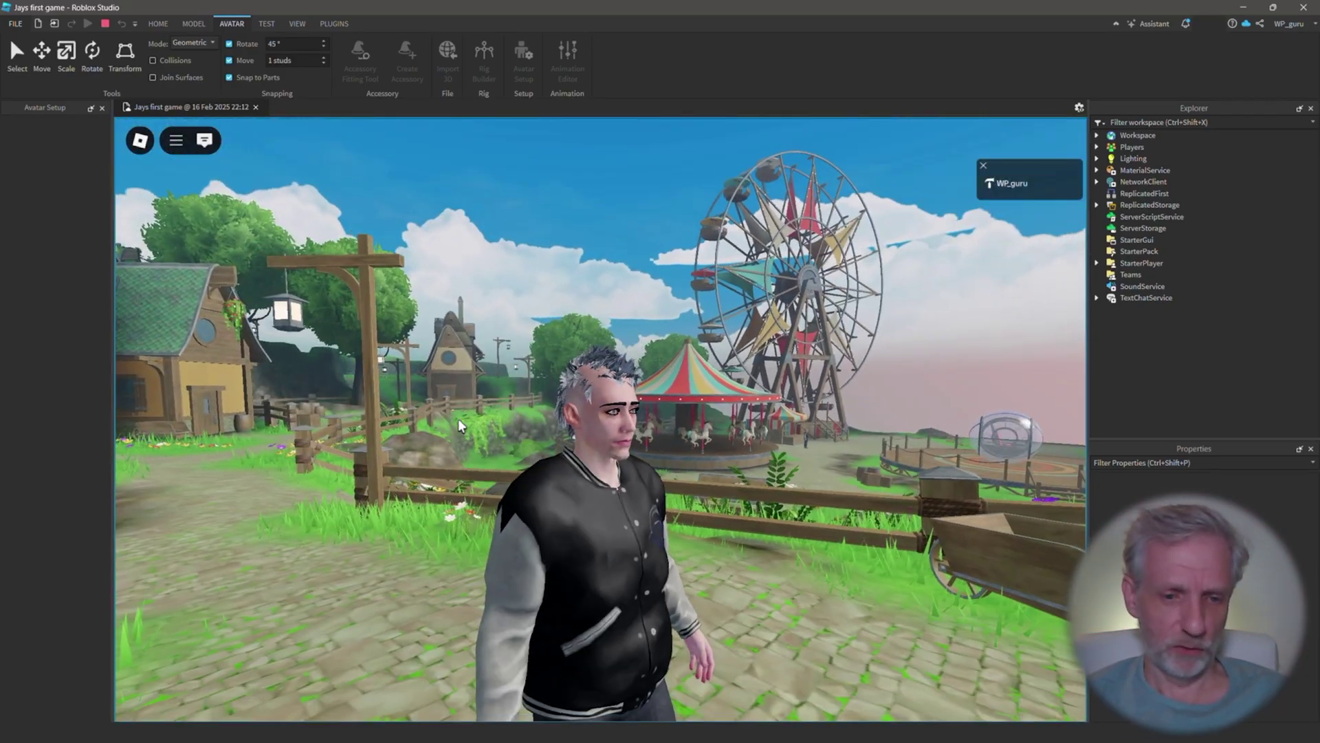
Run the avatar up the village path toward the carousel.
key("Left")
key("w")
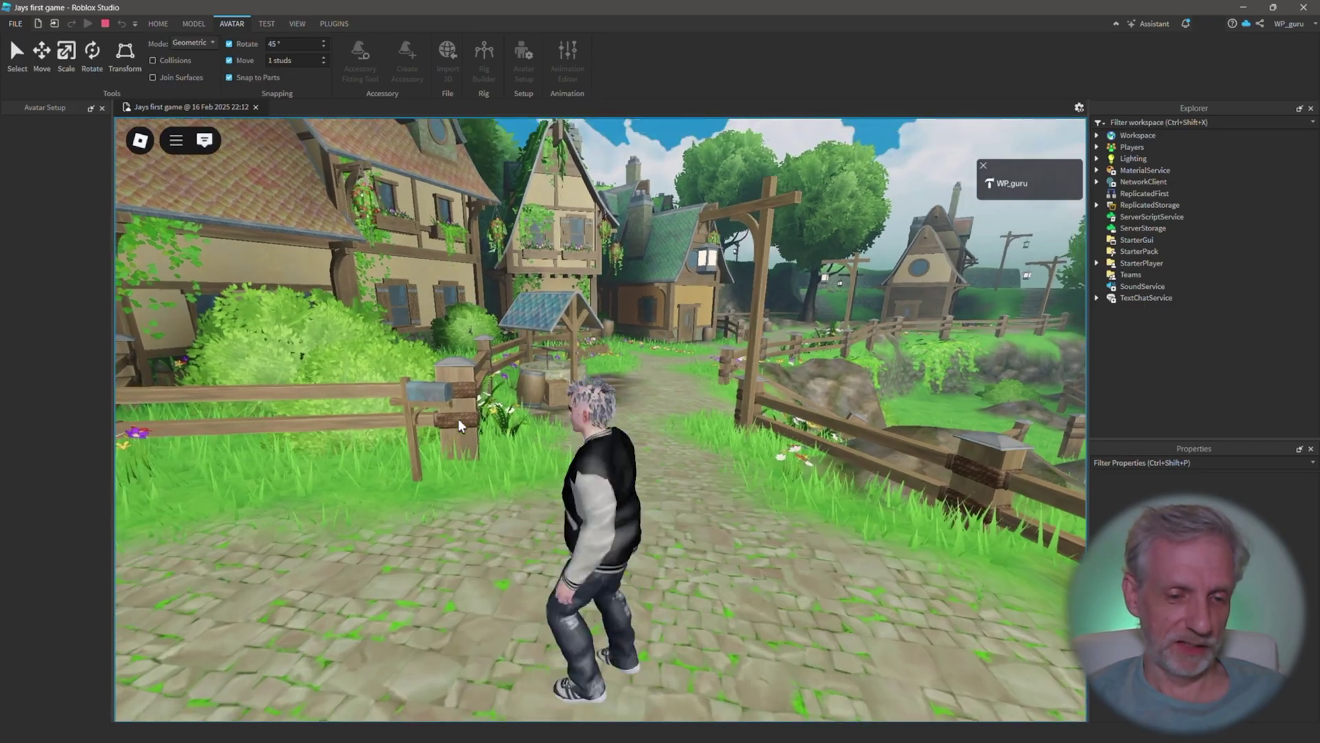
key("w")
right_click_drag(461, 426, 461, 426)
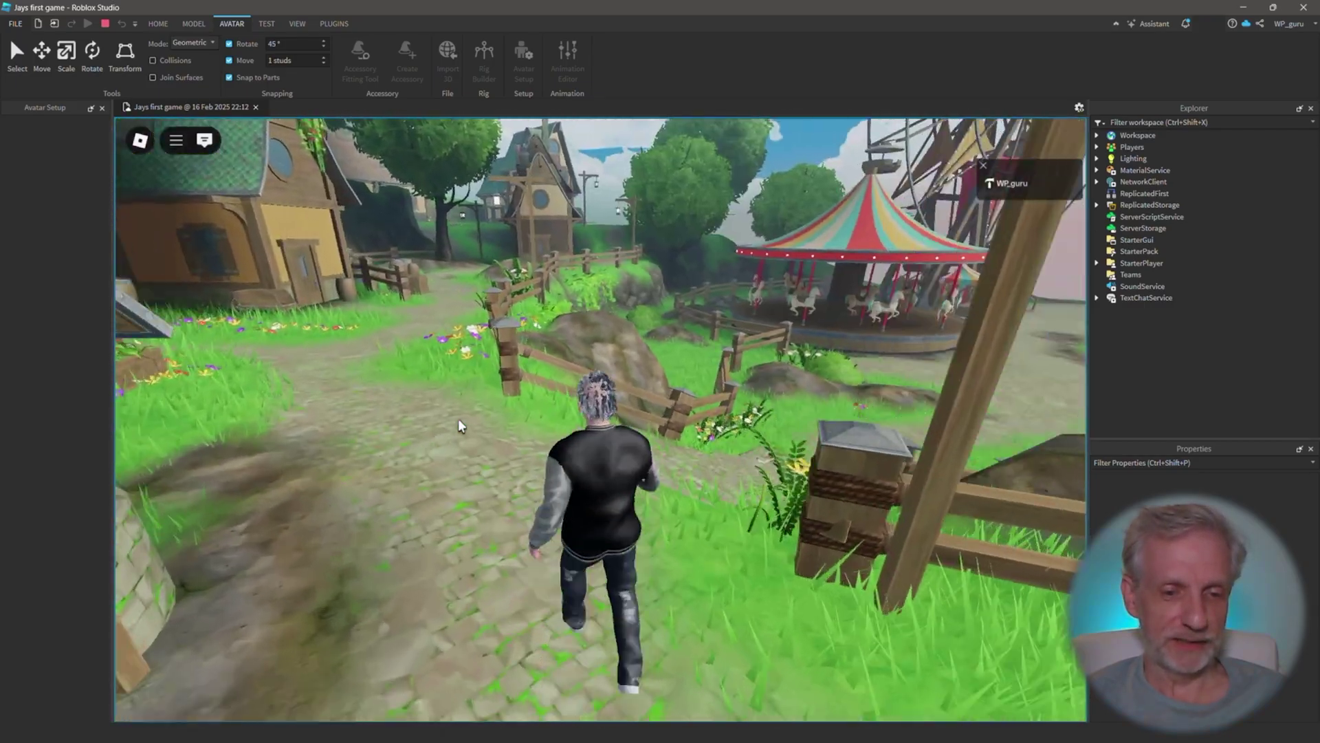
key("Right")
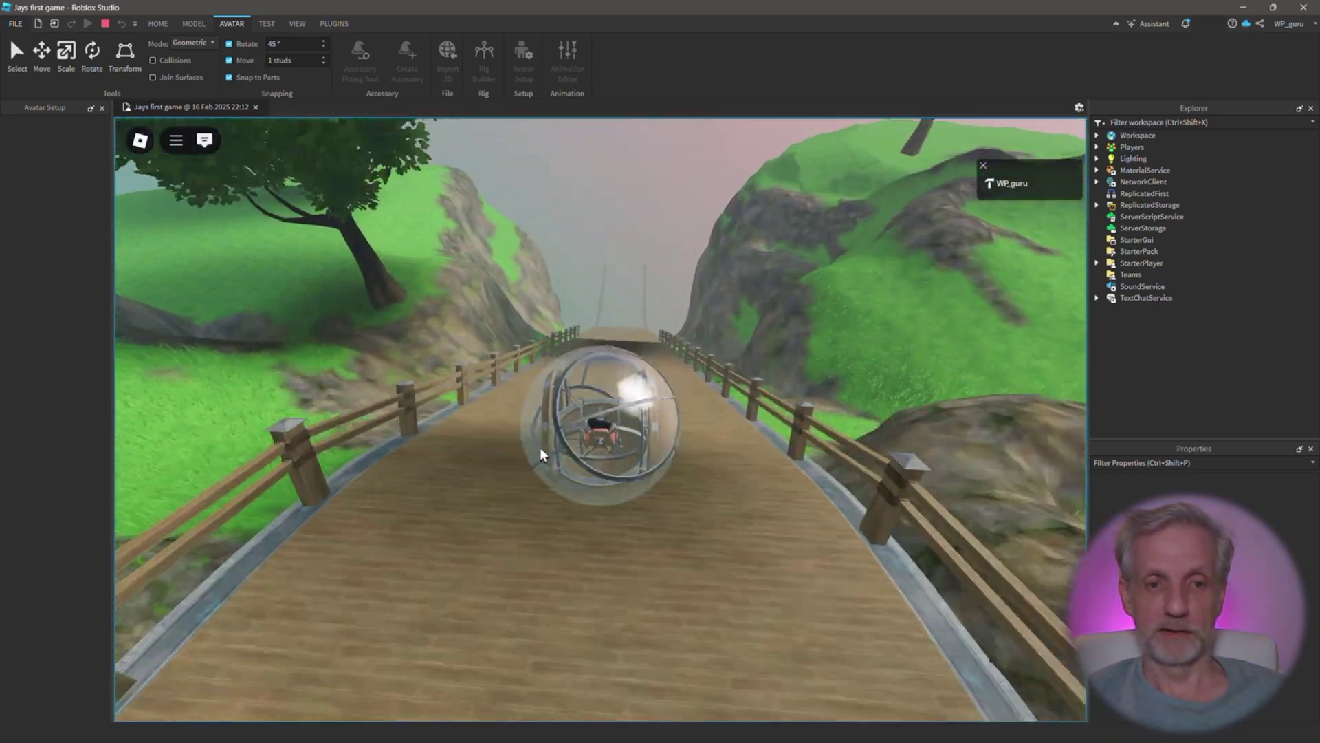
Roll the hamster ball across the bridge and around the yellow-ringed bowl.
key("w")
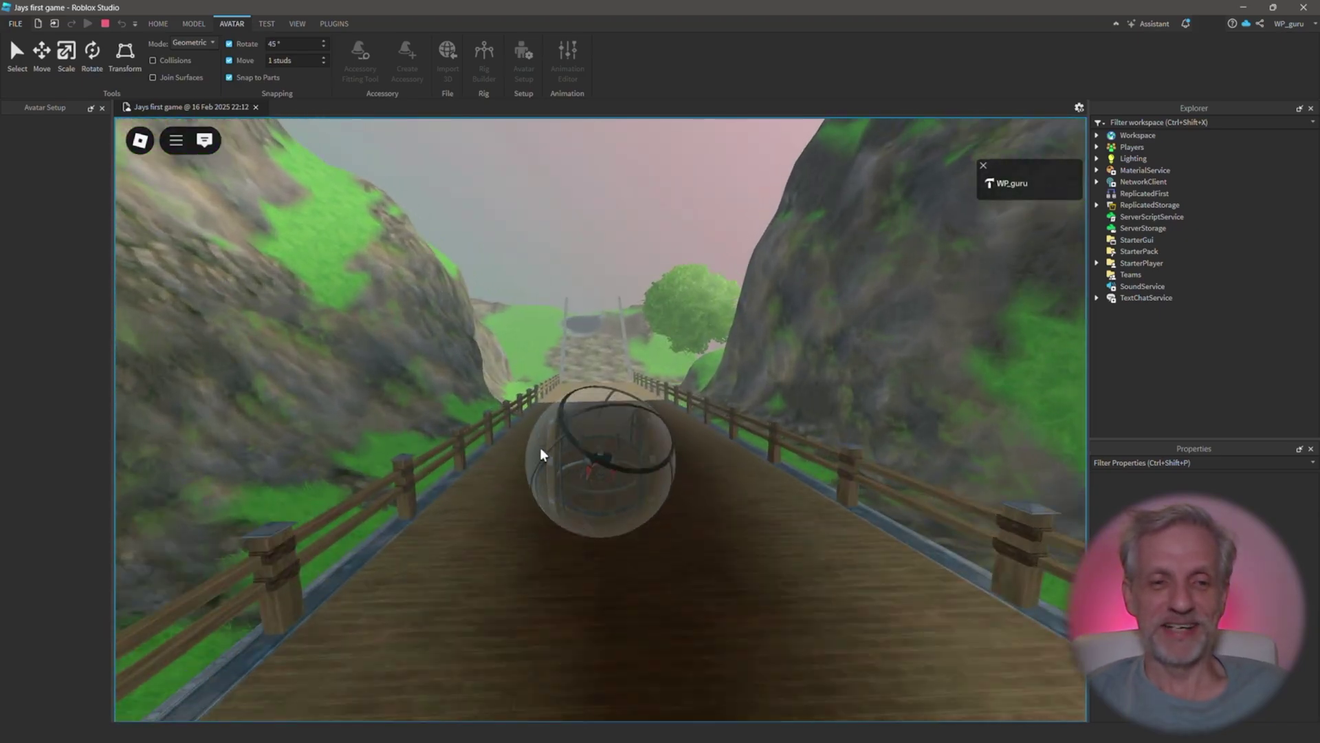
key("w")
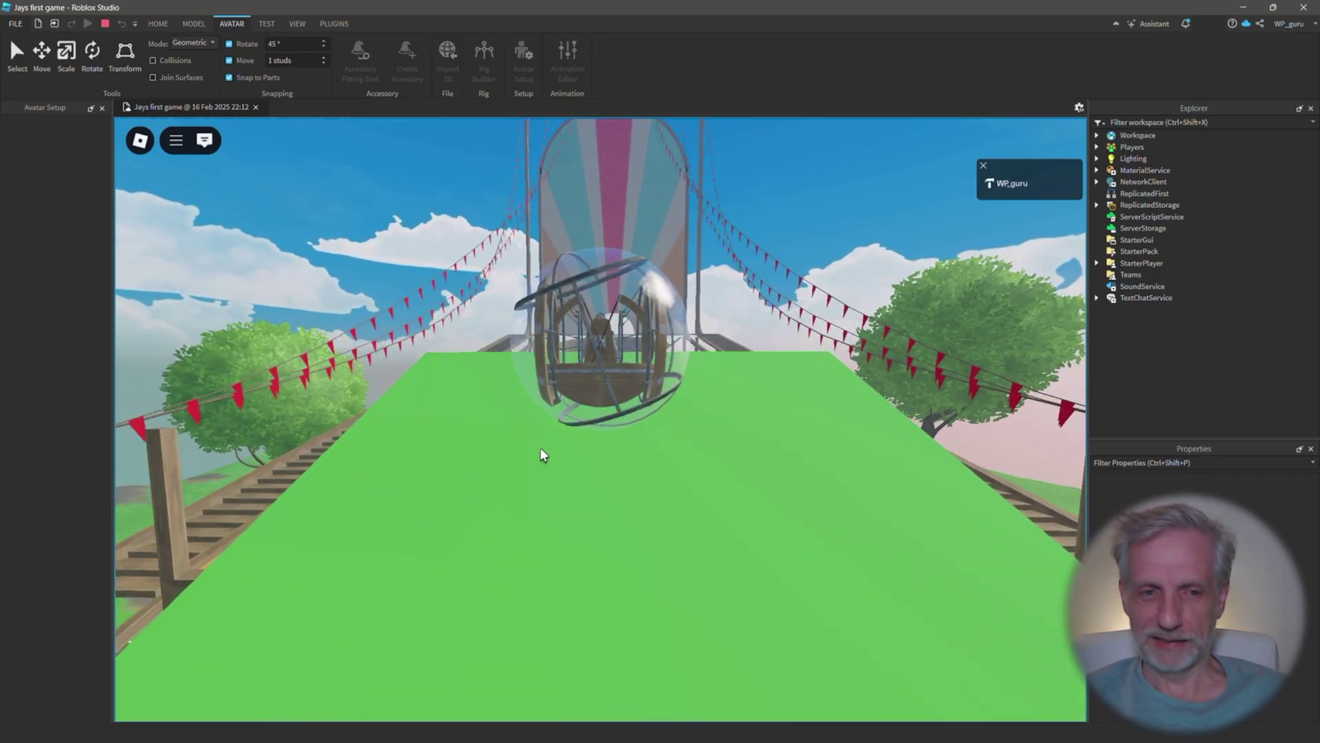
key("w")
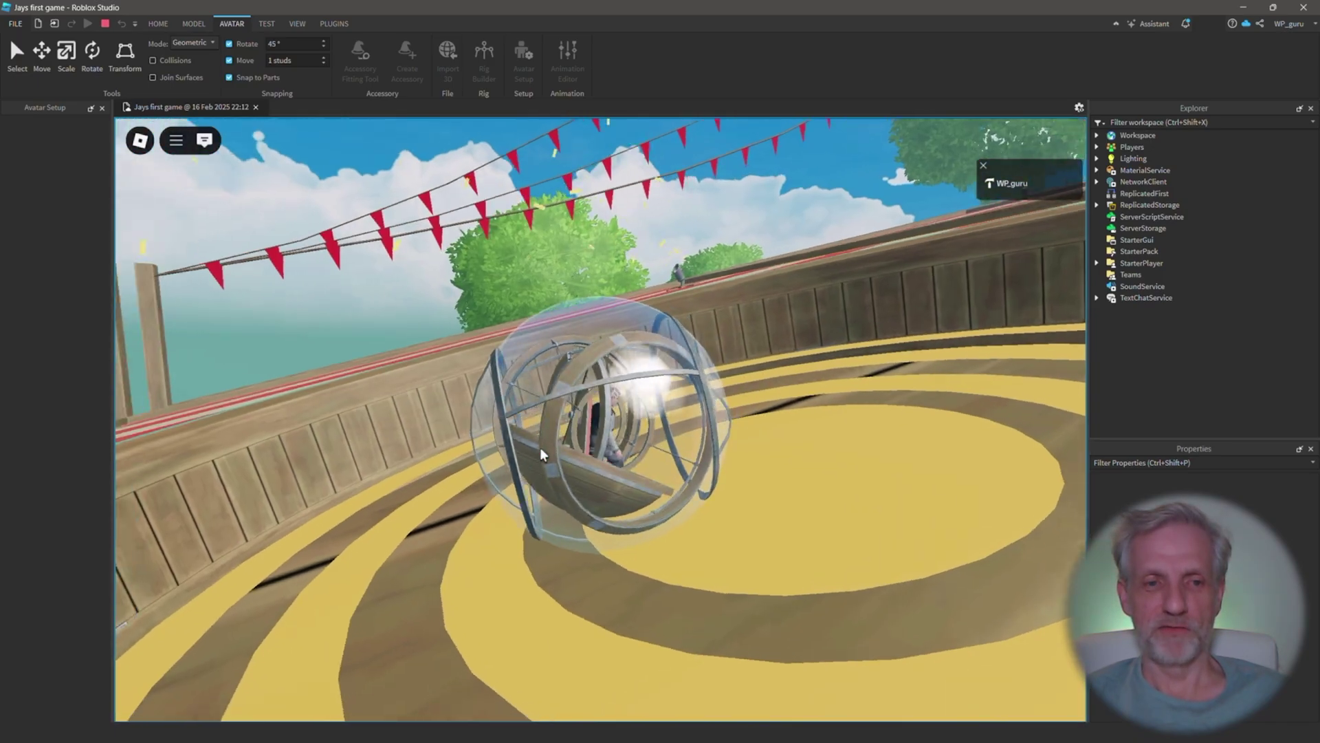
key("w")
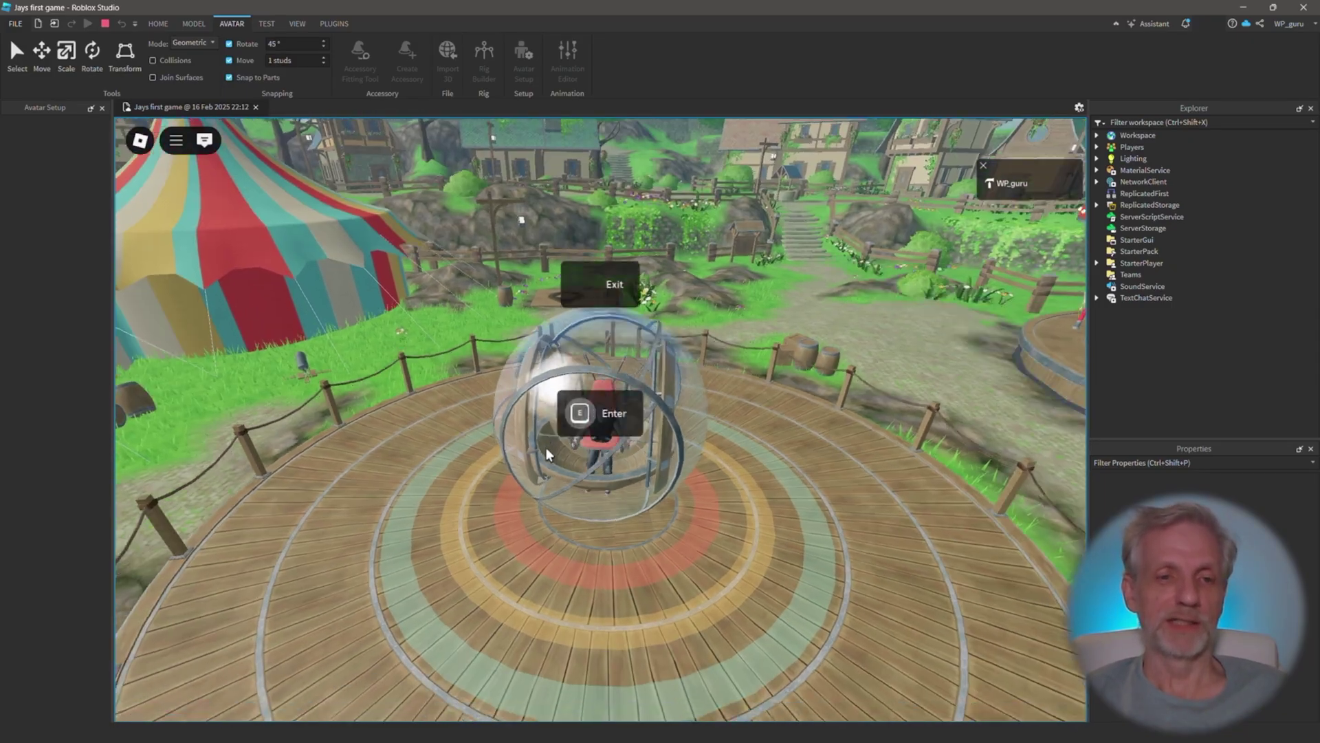
Leave the hamster ball, then run and jump the avatar around the fairground before stopping.
key("space")
key("w")
scroll(564, 445, "up", 5)
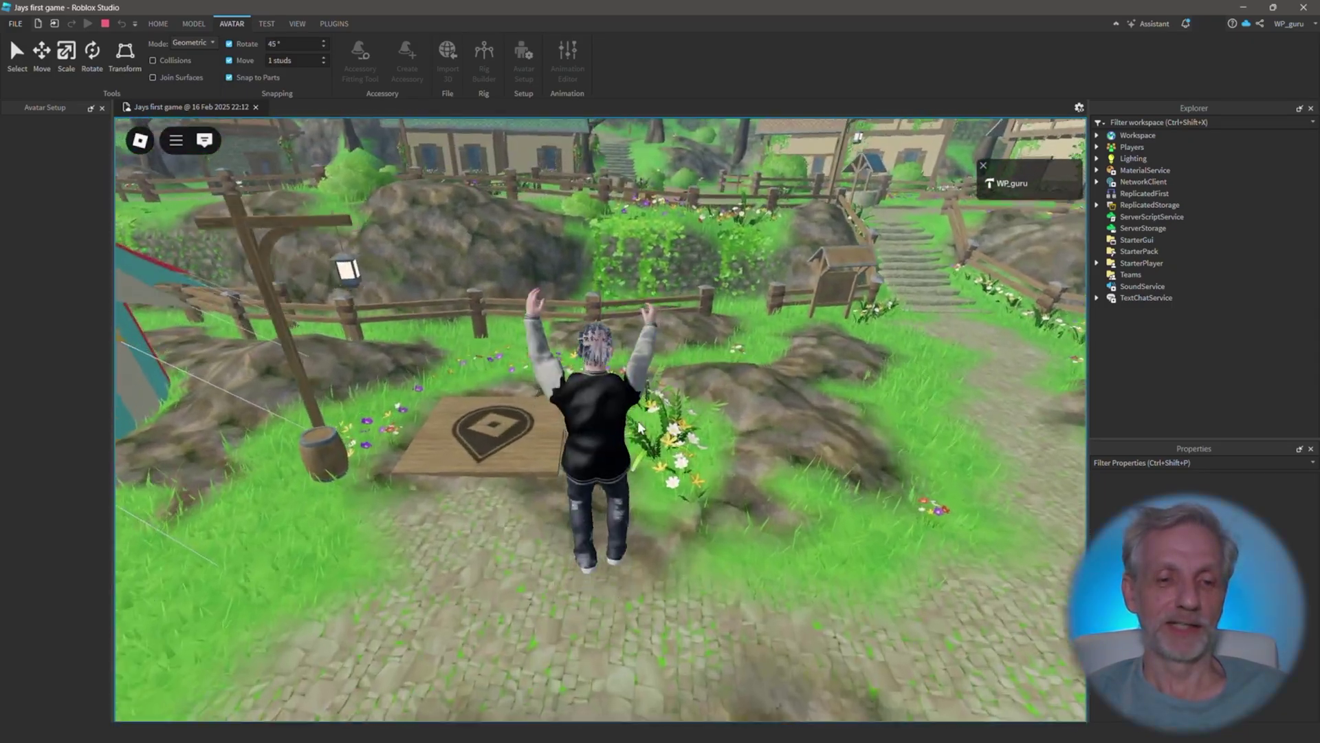
key("w")
key("space")
right_click_drag(749, 427, 750, 427)
key("d")
key("s")
key("a")
key("s")
key("s")
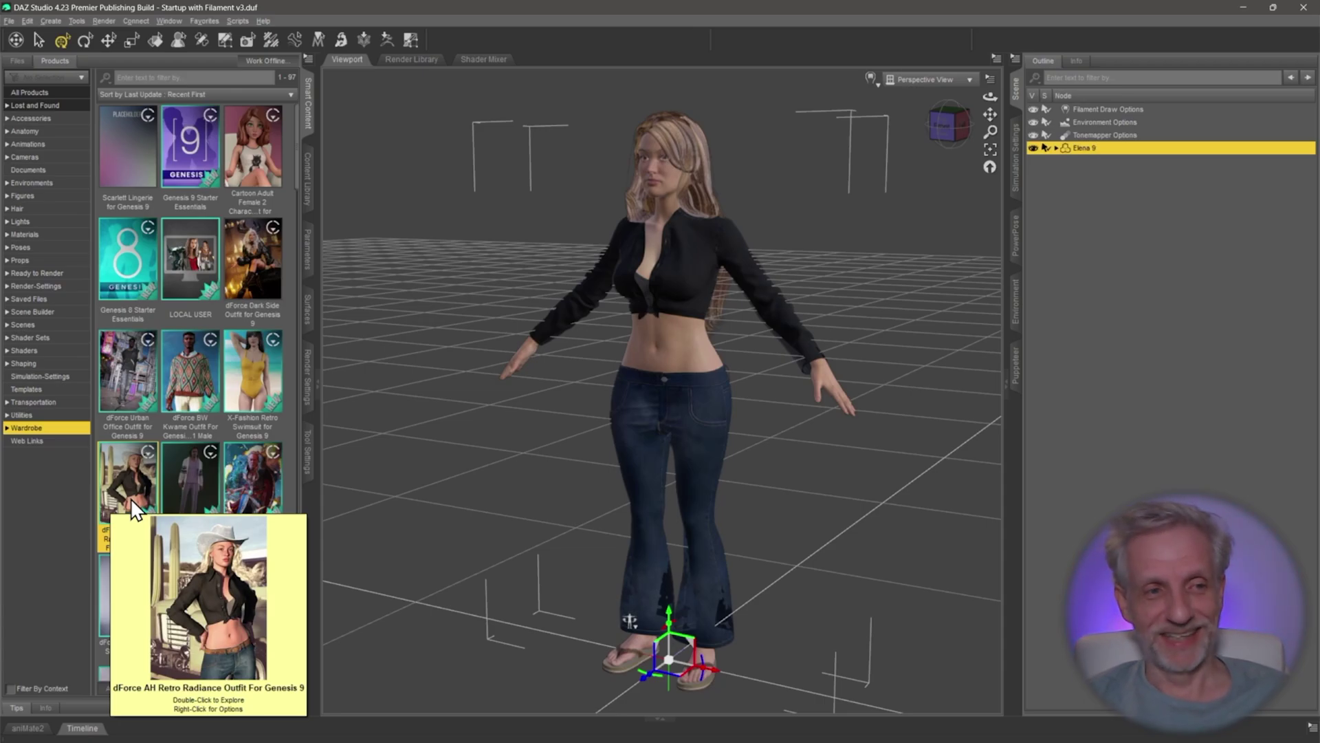
Open the Cartoon Adult Female 2 product and pick its Flip-Flops wardrobe item.
double_click(250, 156)
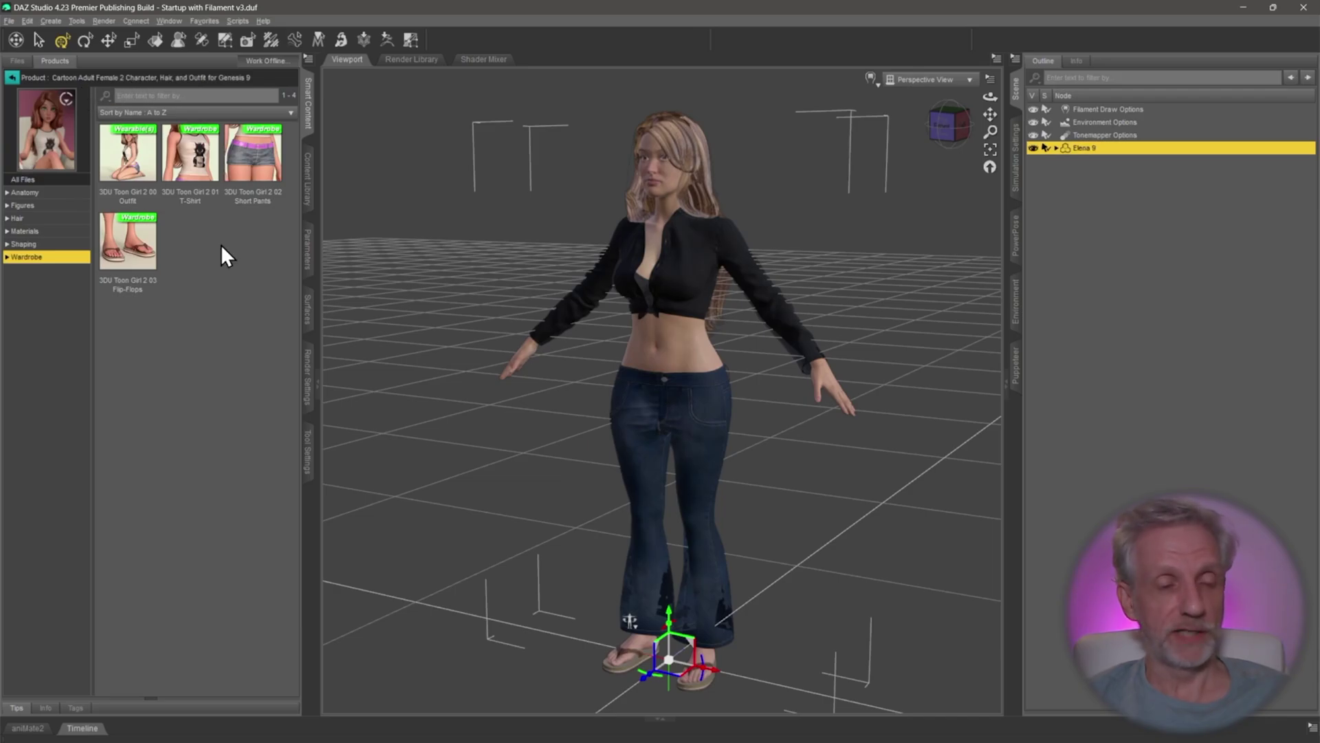
left_click(53, 206)
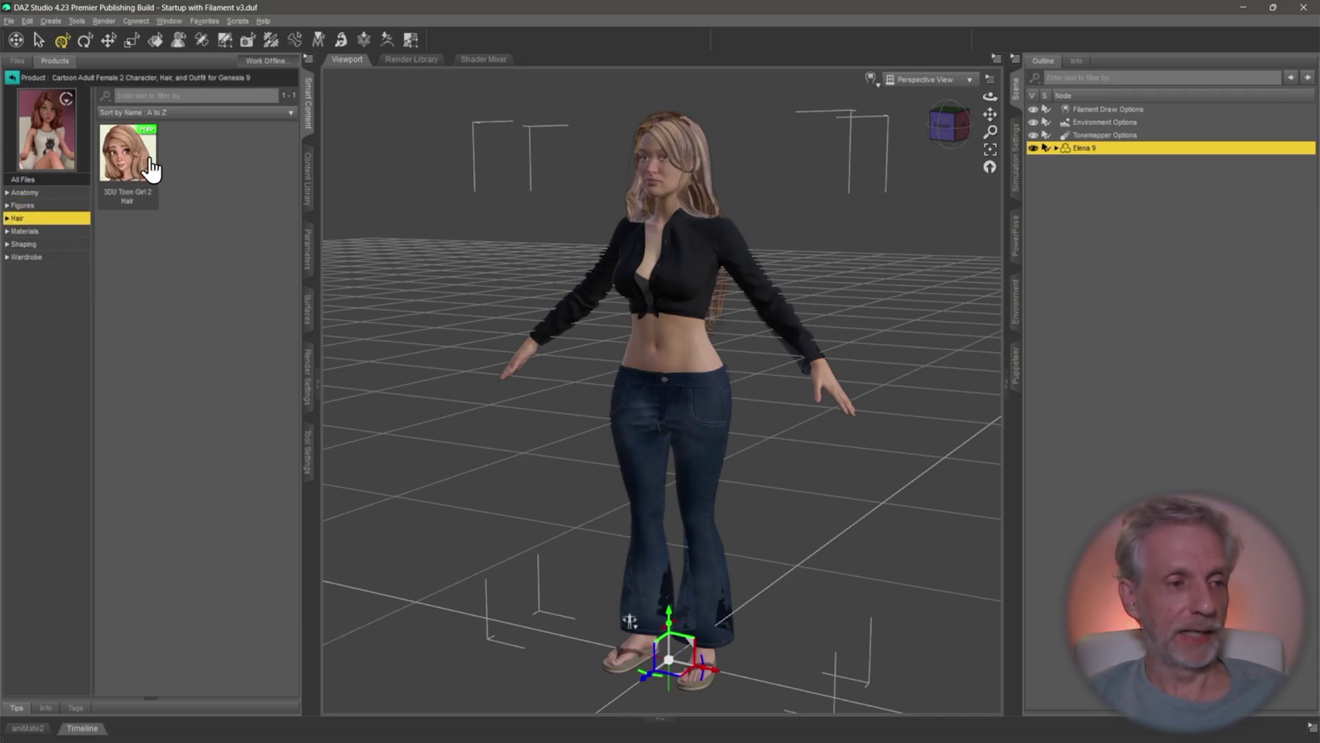
left_click(67, 257)
left_click(145, 246)
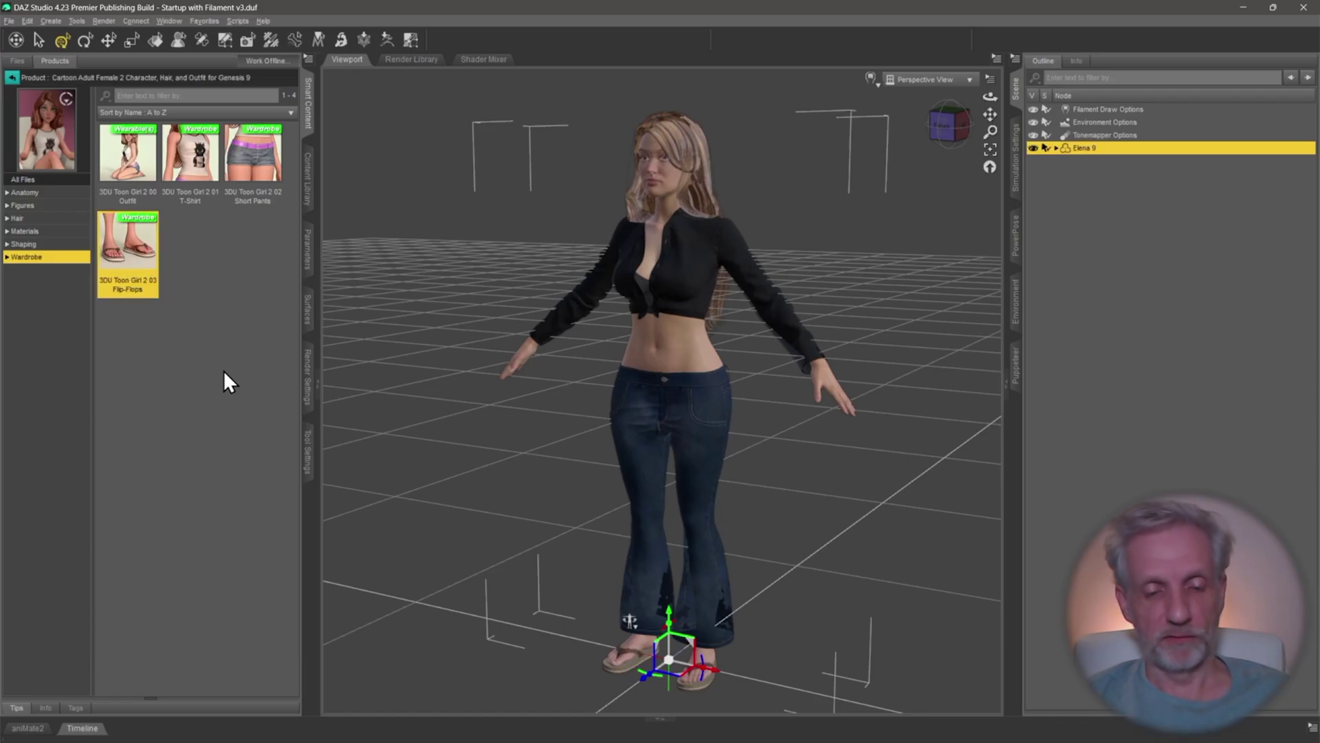
Orbit and zoom the viewport to inspect Elena's top, jeans and flip-flops.
mouse_move(571, 456)
middle_mouse_down()
mouse_move(481, 416)
mouse_move(572, 456)
mouse_move(577, 434)
middle_mouse_up()
left_click_drag(631, 628, 521, 427)
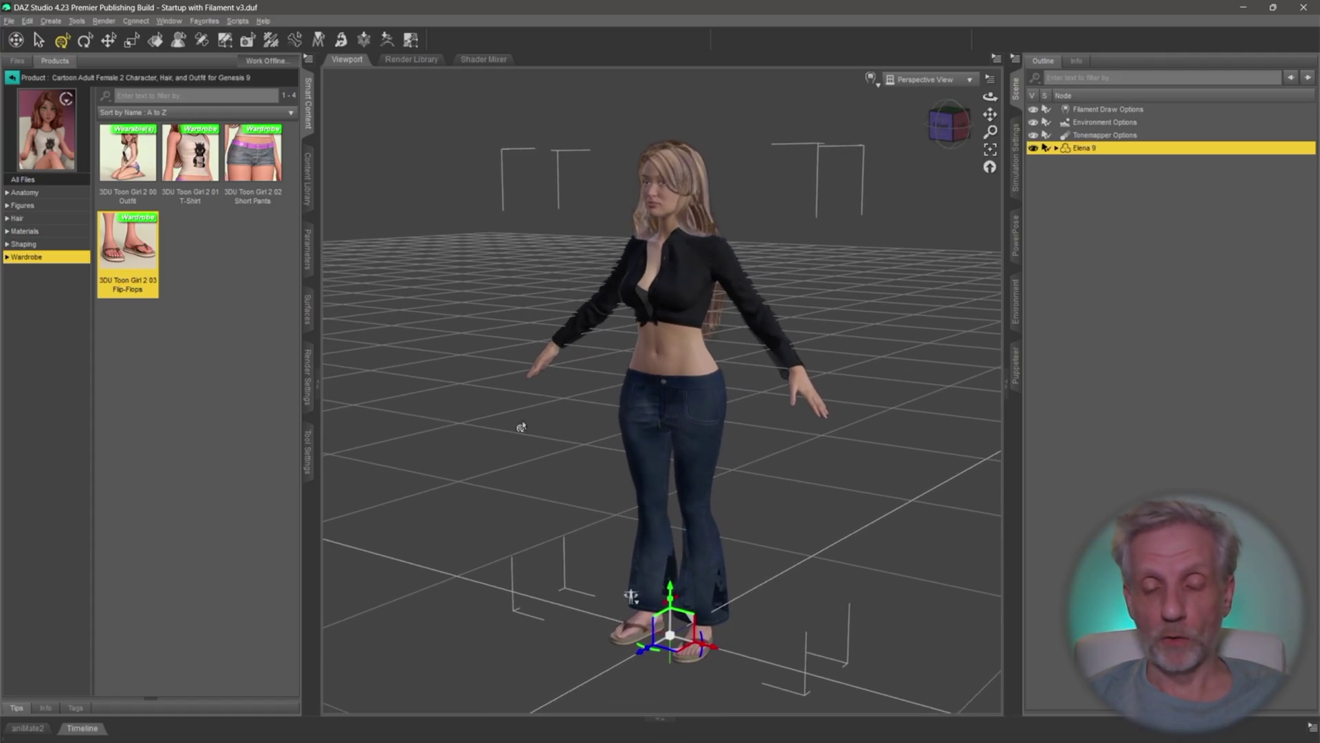
scroll(521, 427, "up", 2)
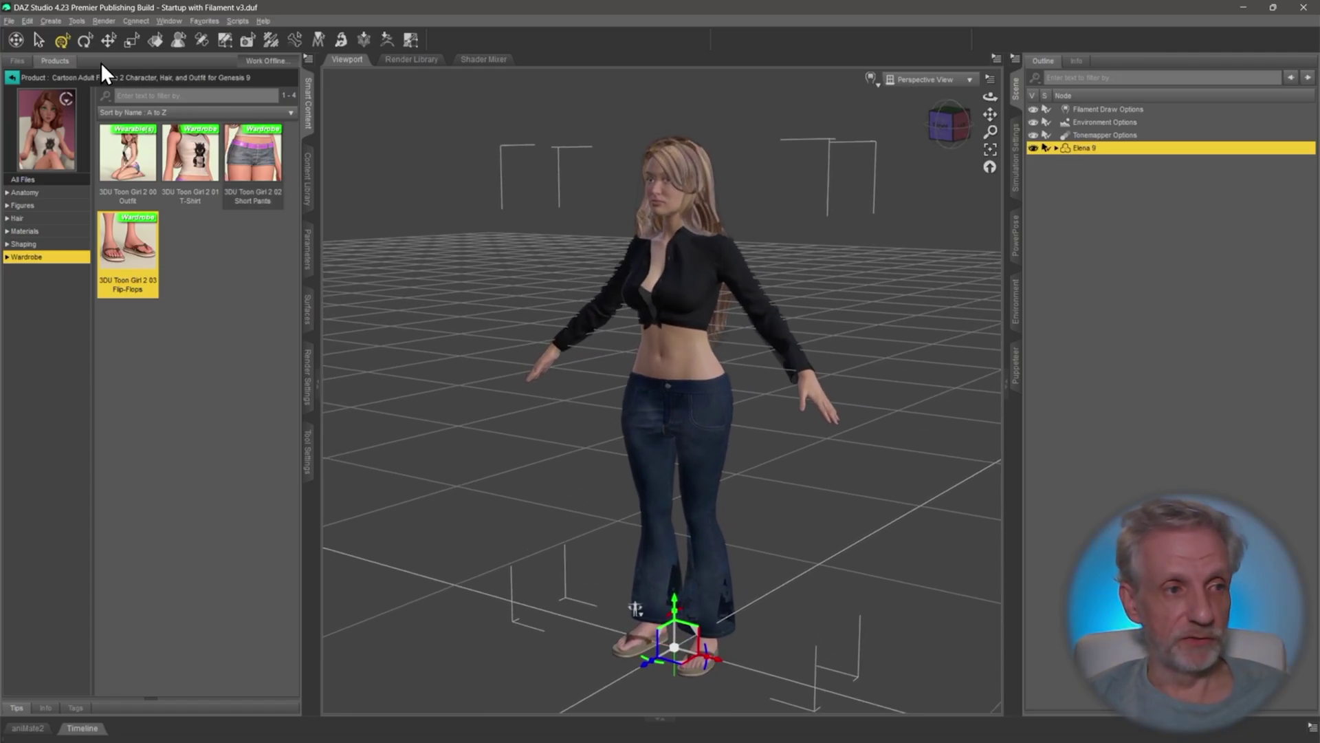
Expand Elena 9 in the Scene and open the Send to Roblox export options.
left_click(11, 24)
mouse_move(28, 20)
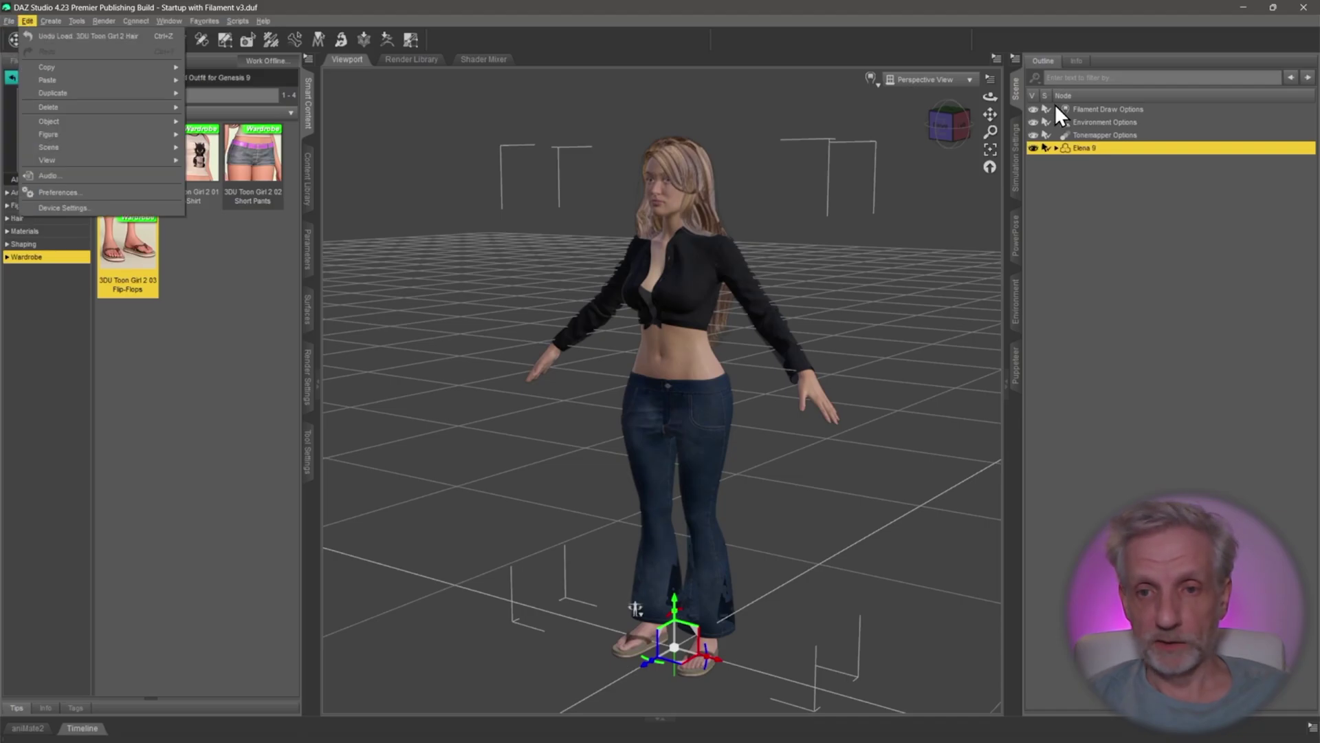
left_click(1055, 148)
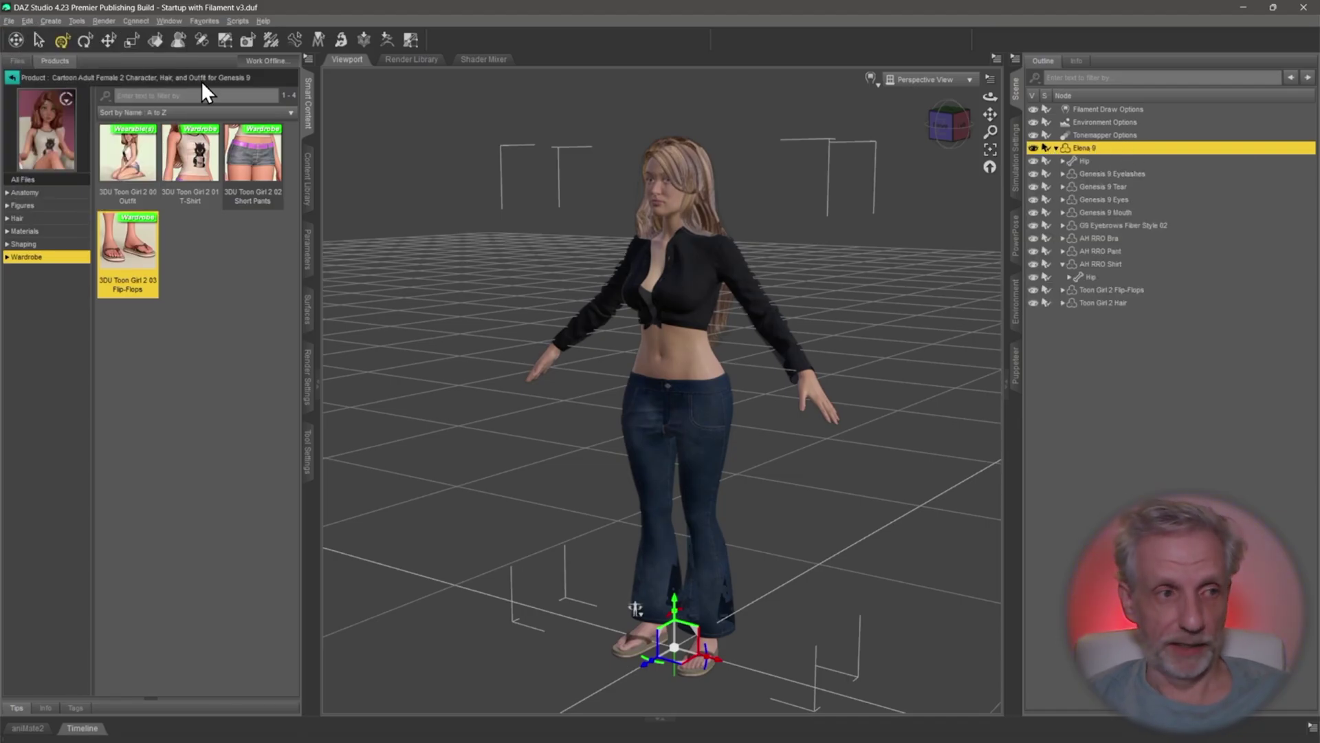
left_click(10, 22)
mouse_move(42, 187)
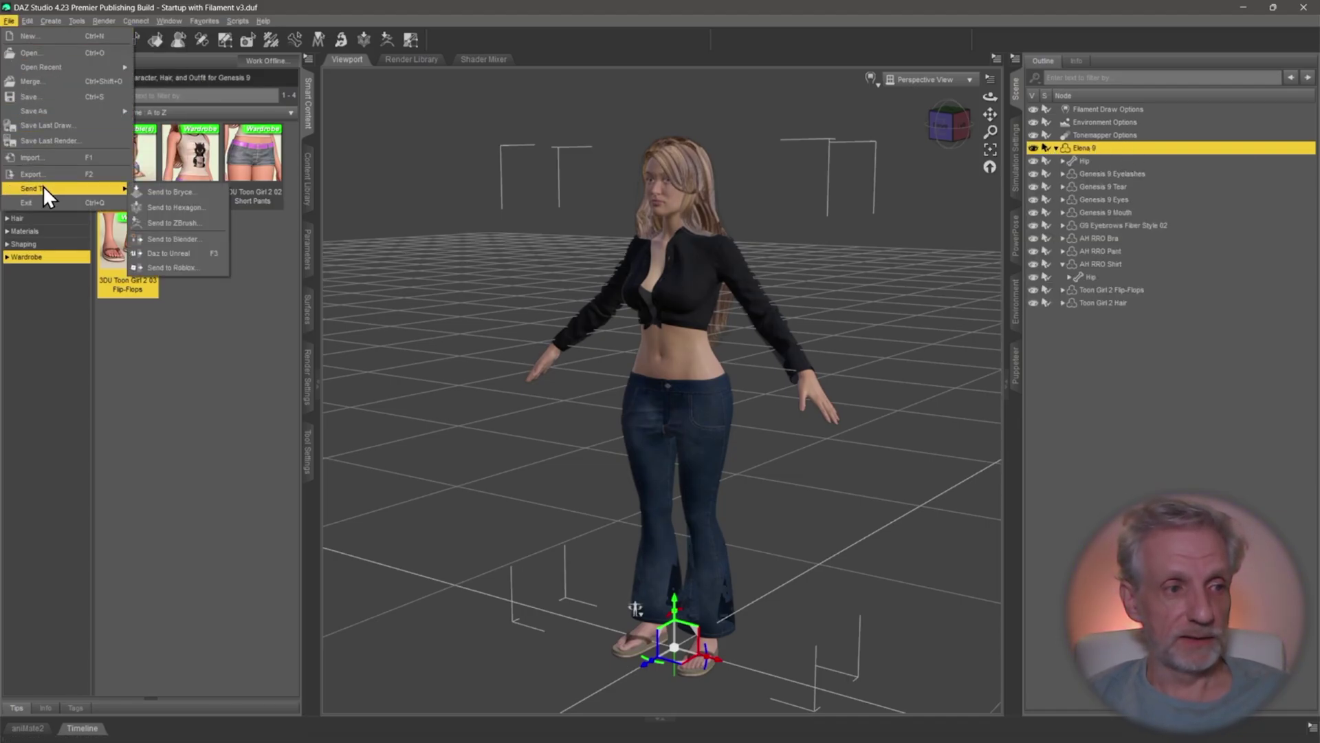
left_click(172, 267)
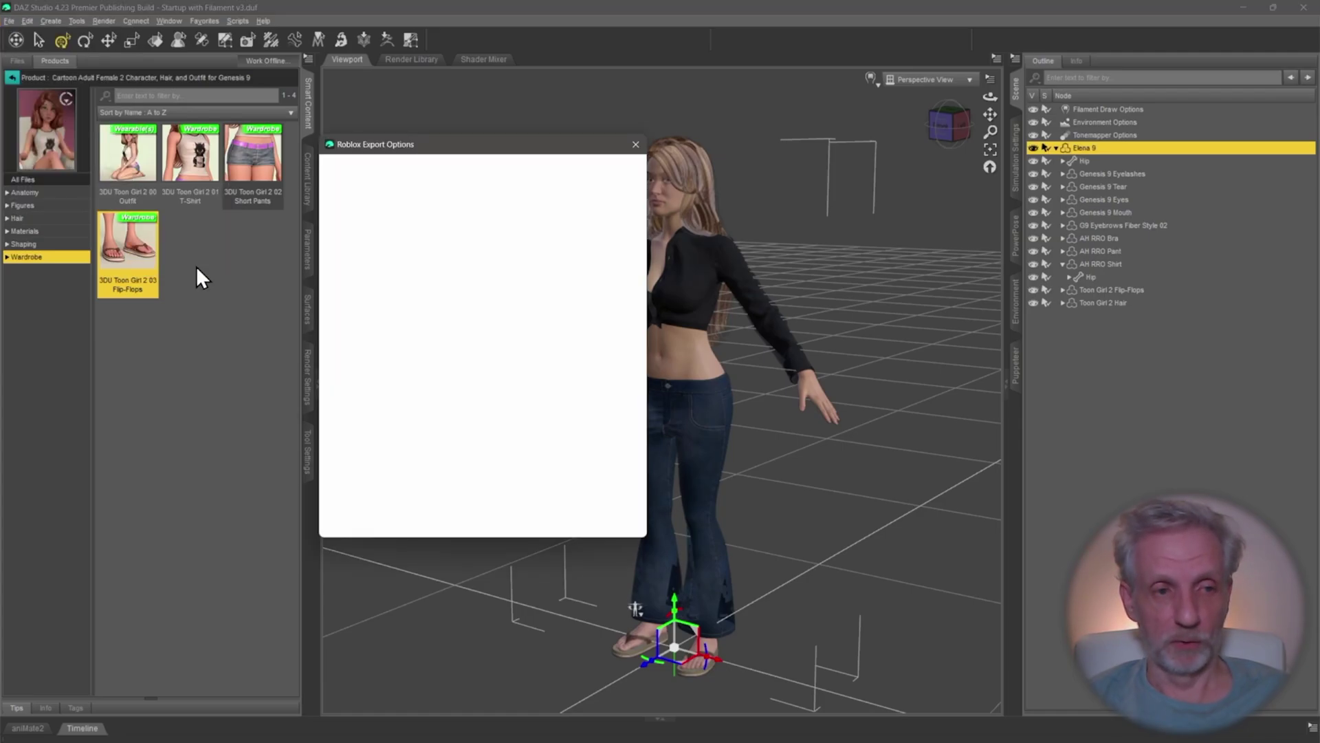
left_click_drag(522, 134, 455, 113)
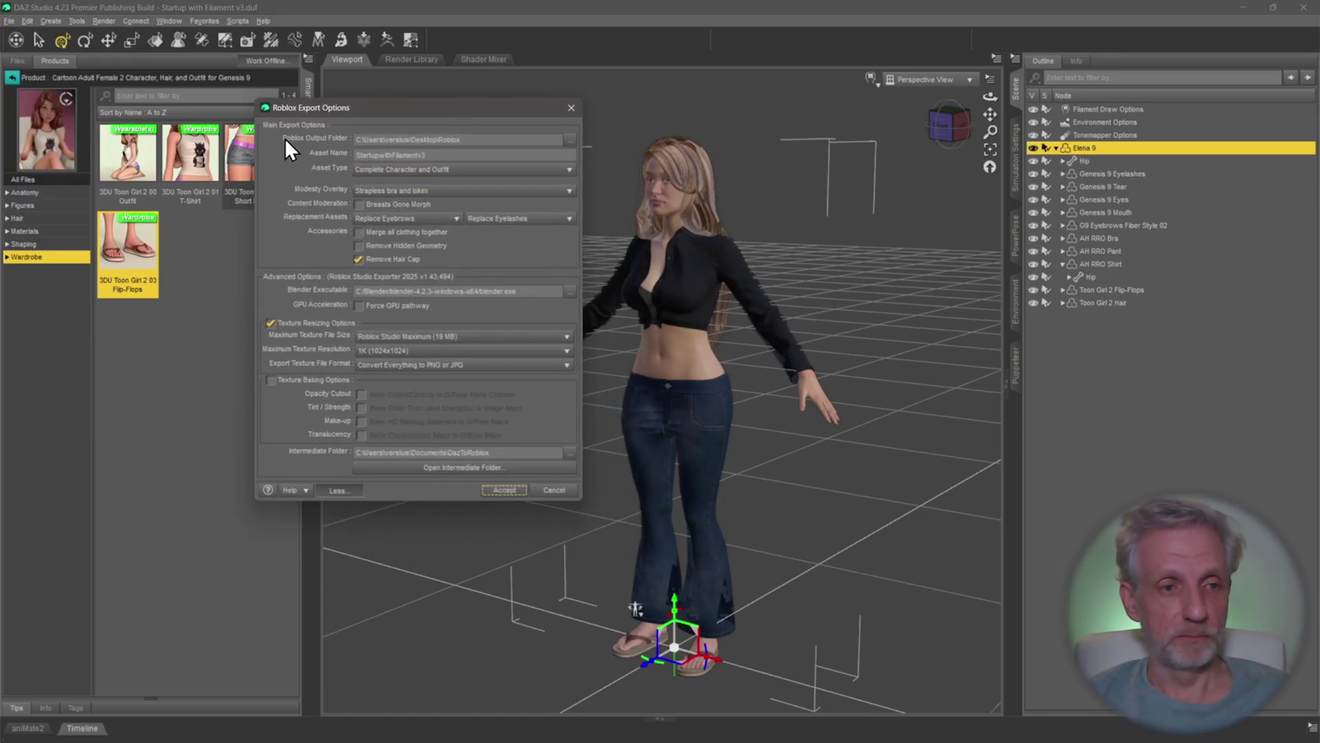
Set the output folder to Desktop\Roblox and the asset name to 'Elena'.
left_click(570, 140)
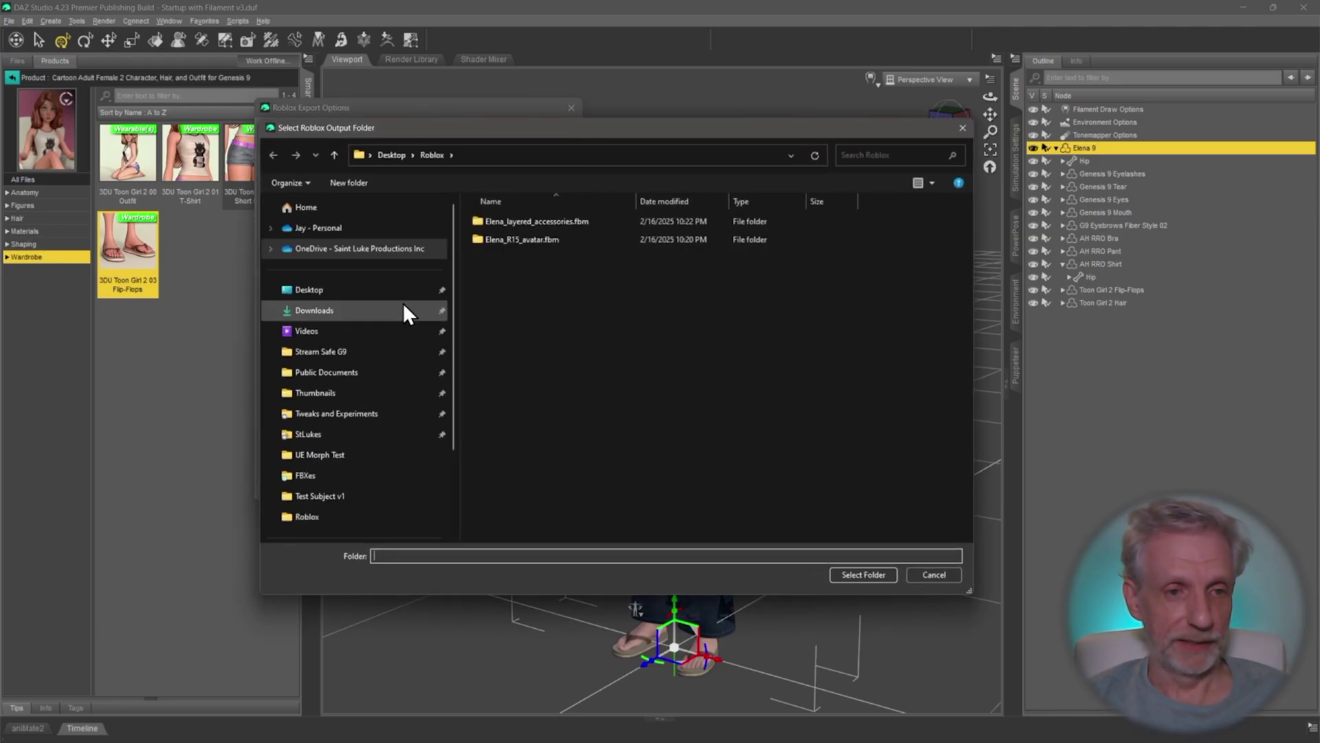
left_click(863, 574)
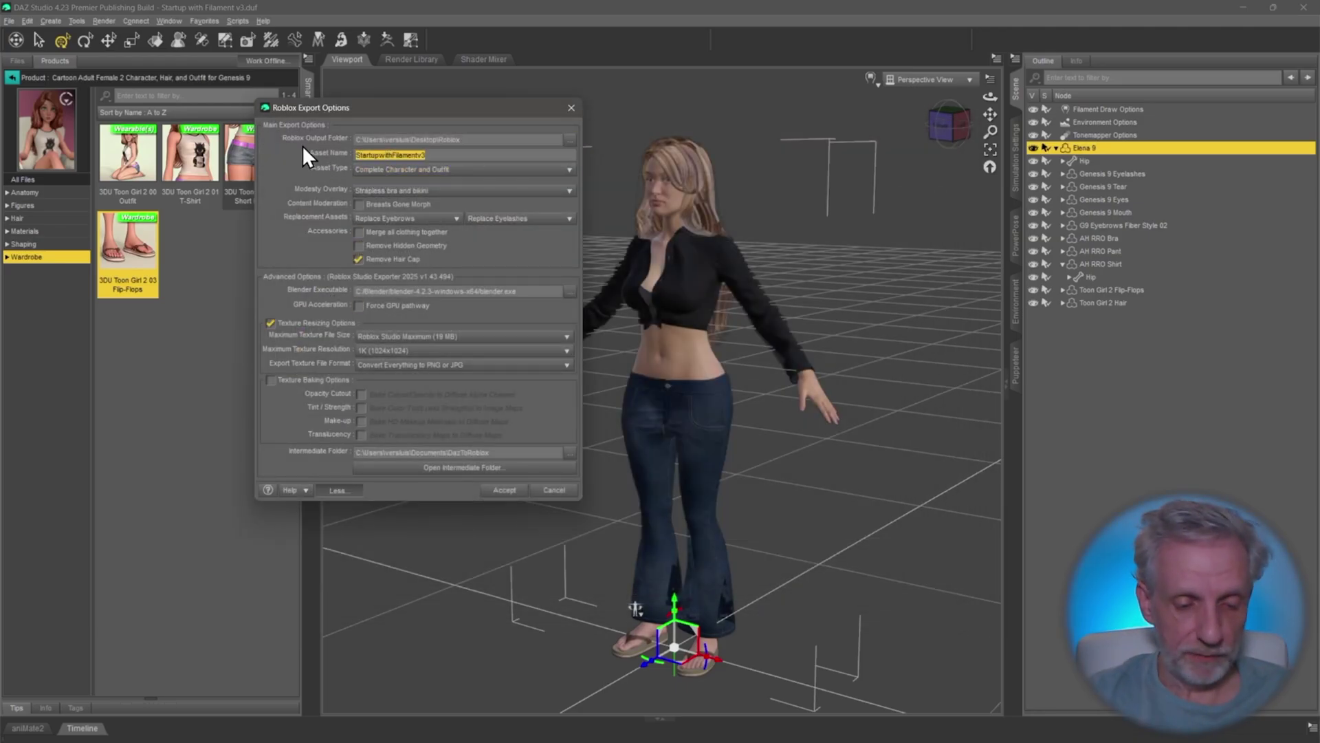
type("Elena")
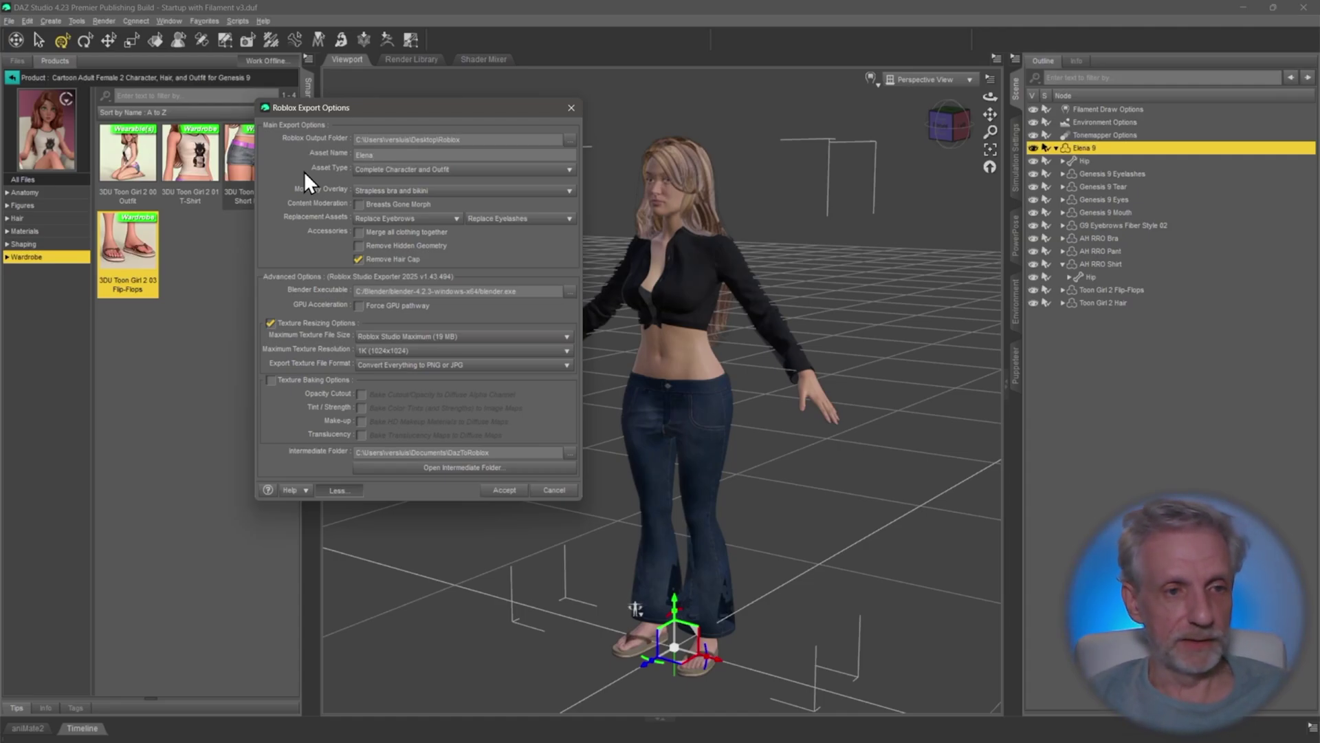
left_click(569, 170)
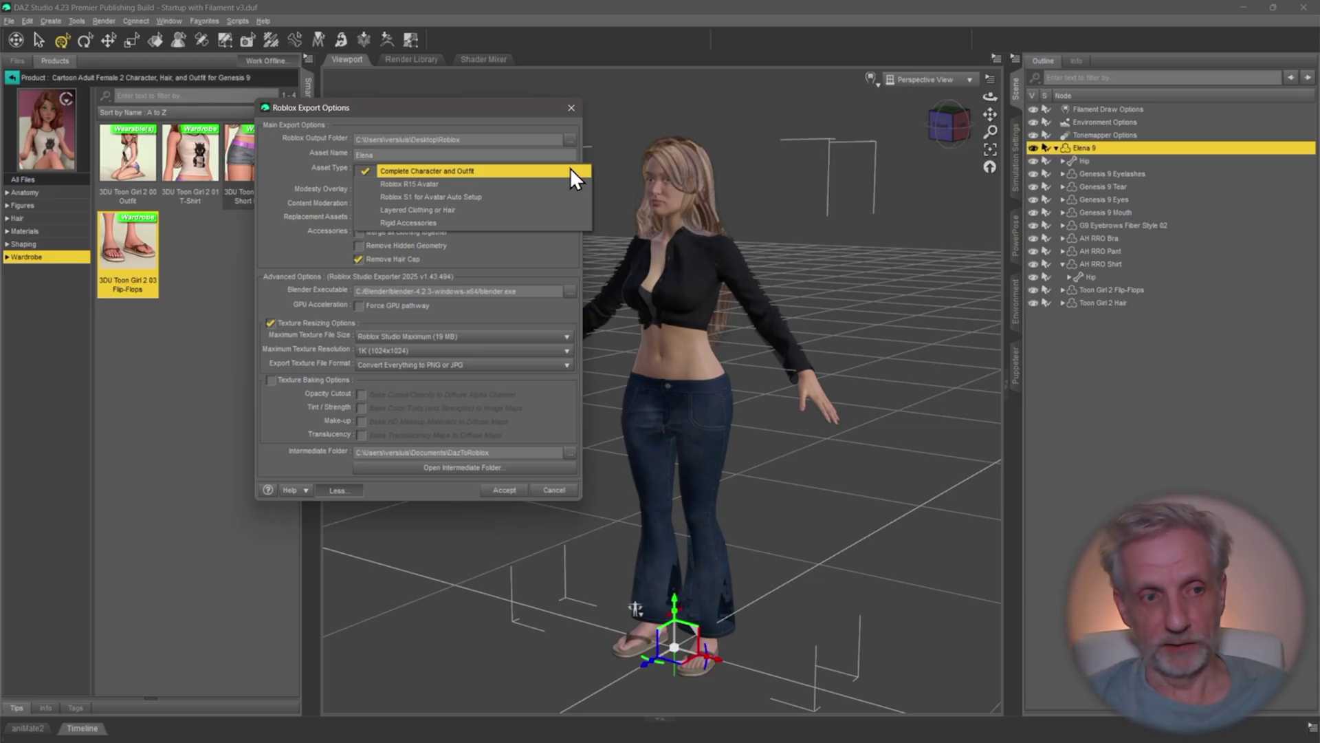
Keep Complete Character and Outfit, leave Breasts Gone Morph off, and select the Intermediate Folder path.
left_click(572, 169)
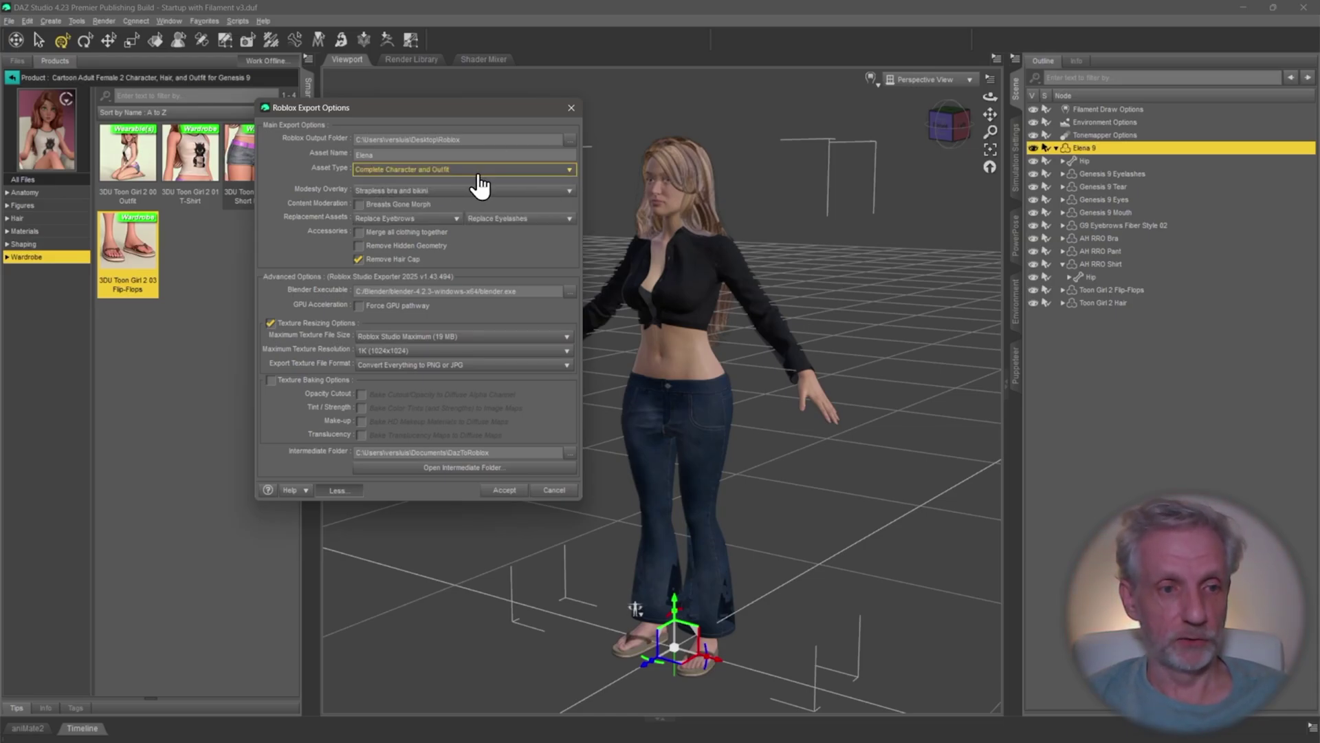
left_click(359, 204)
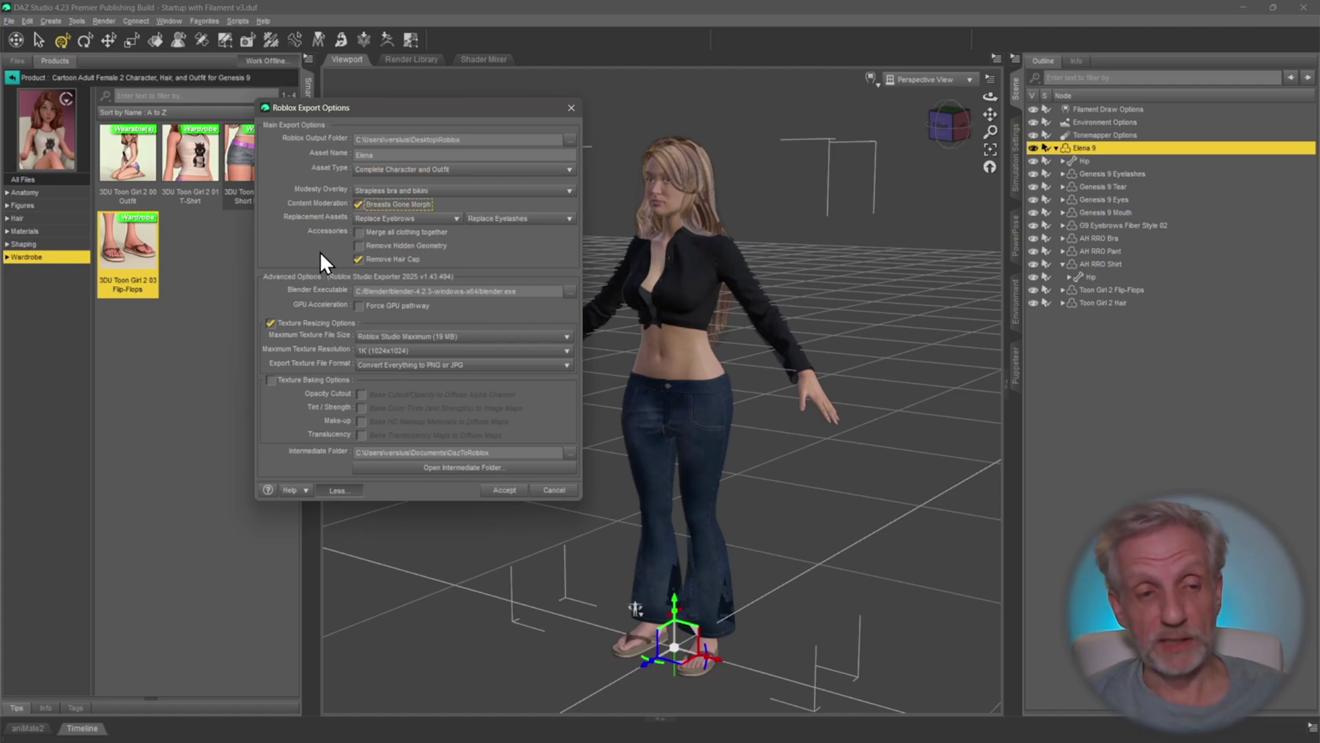
left_click(358, 205)
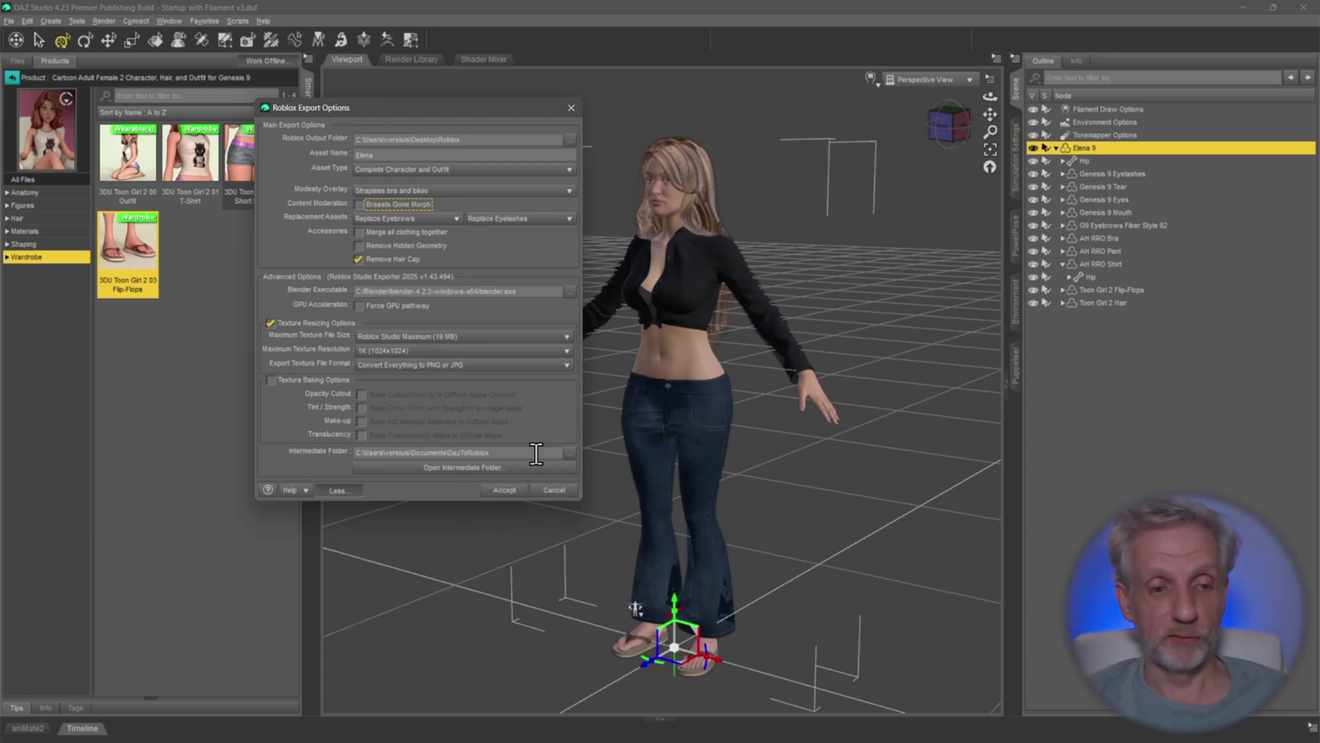
left_click_drag(536, 452, 320, 459)
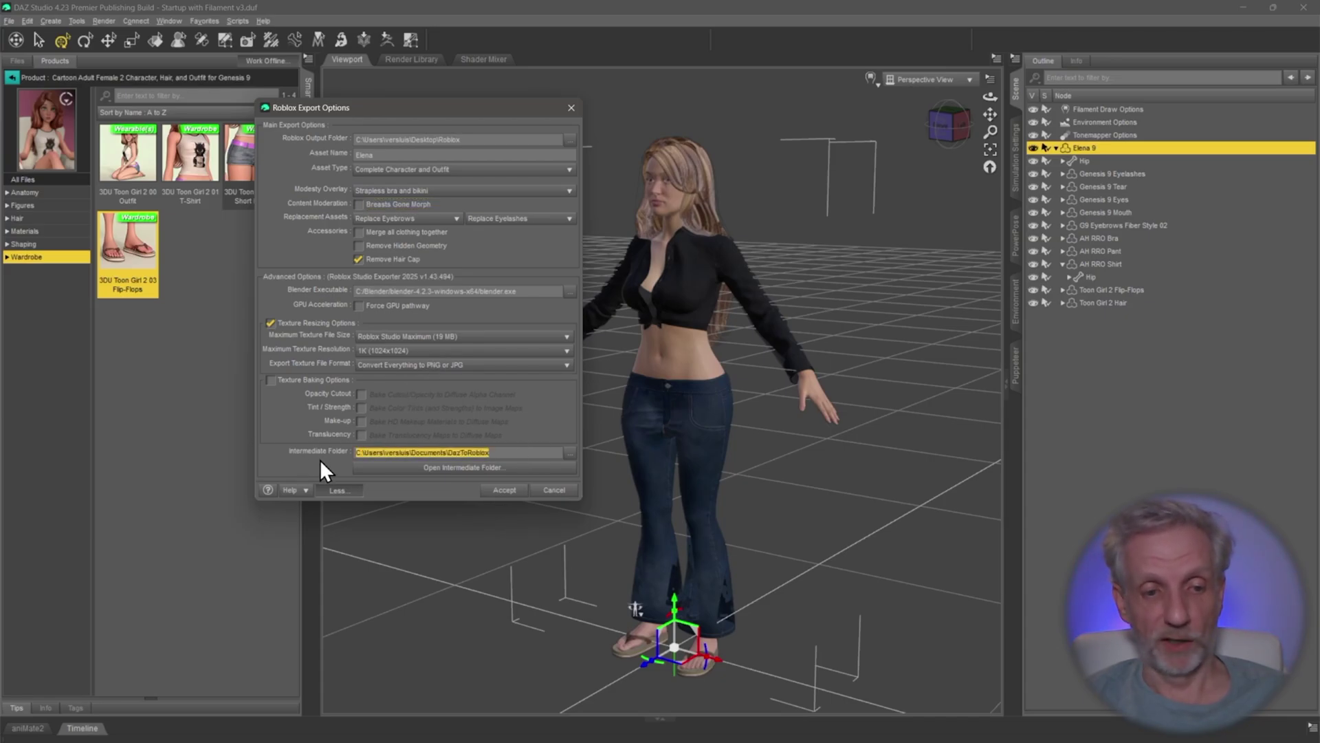
Run the Roblox export to completion, dismiss the message, and minimise DAZ Studio and the browser.
left_click(512, 492)
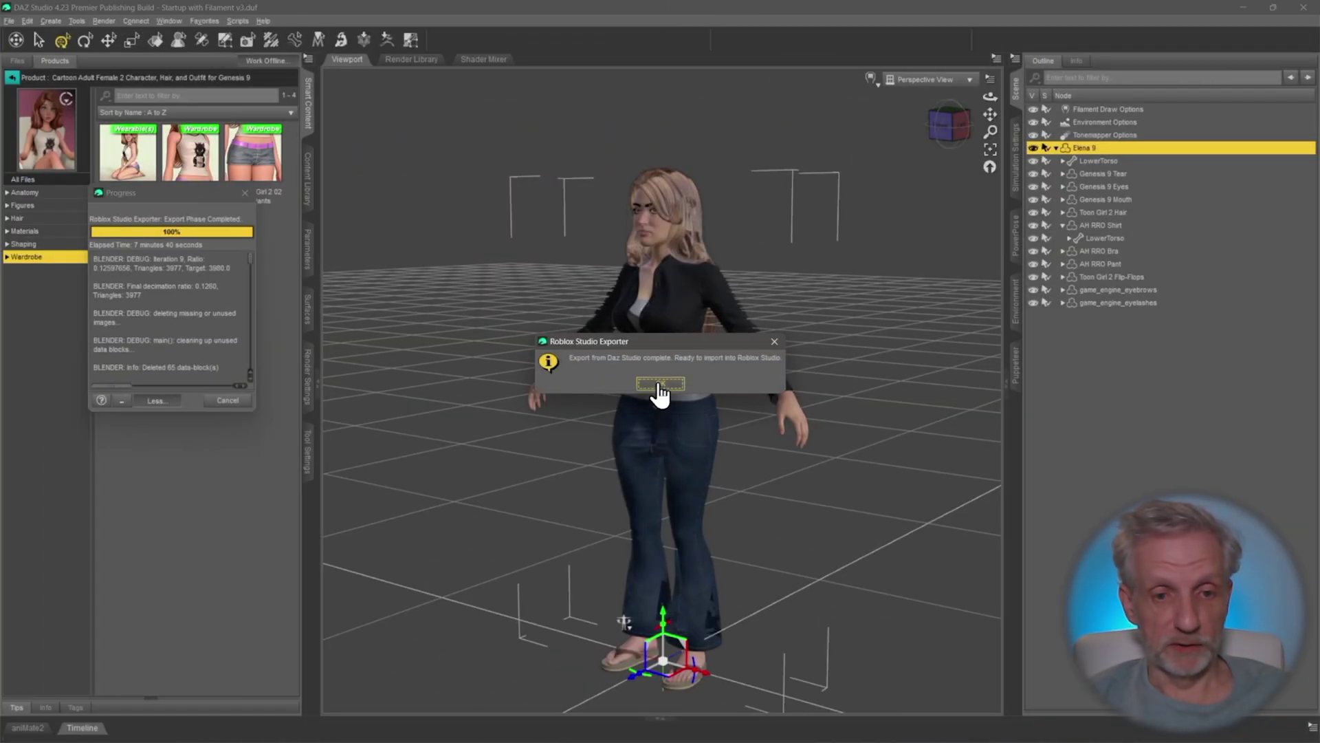
left_click(658, 382)
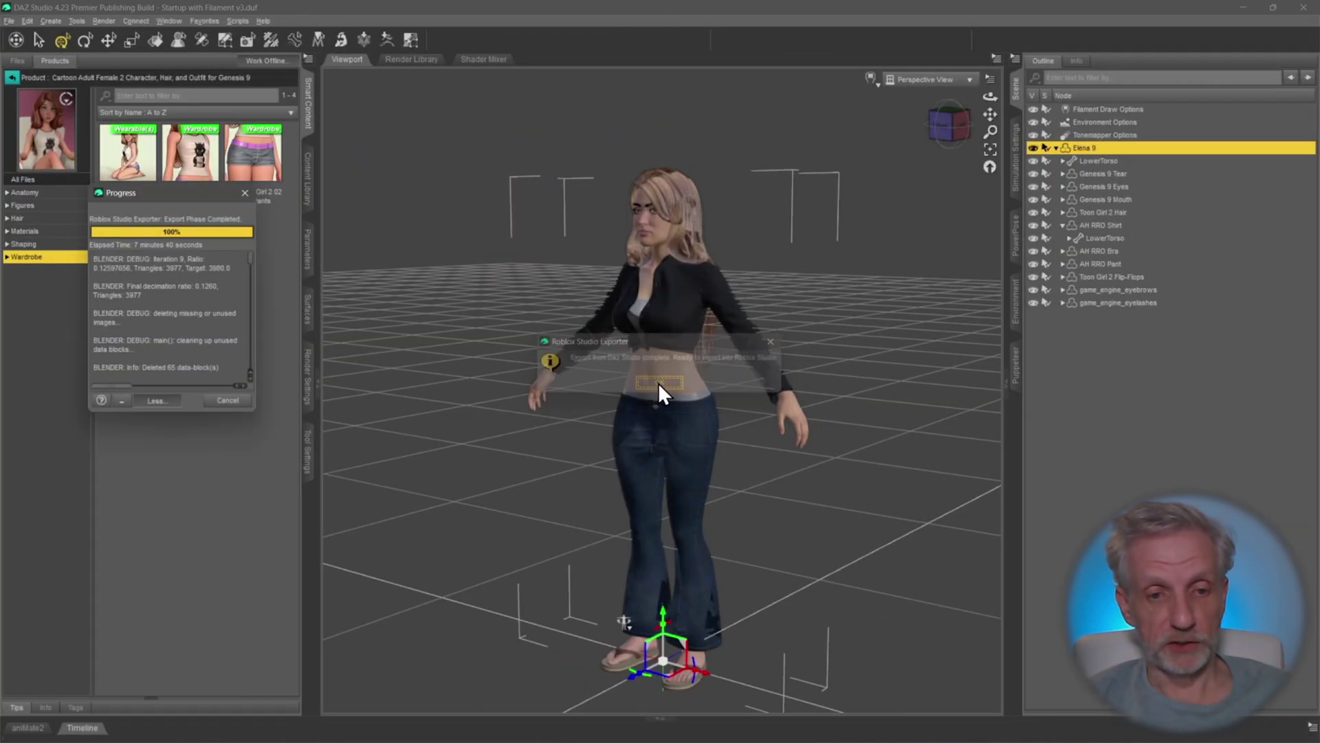
left_click(1241, 7)
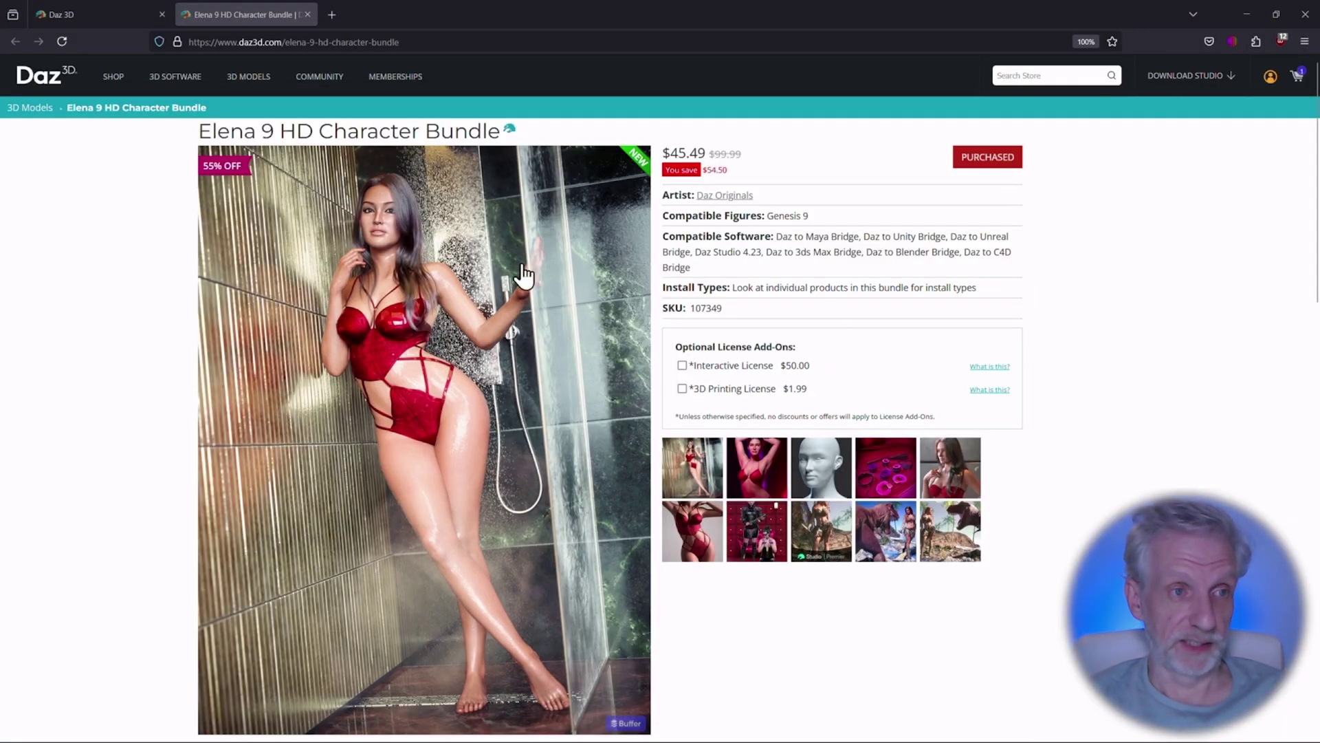
left_click(1245, 12)
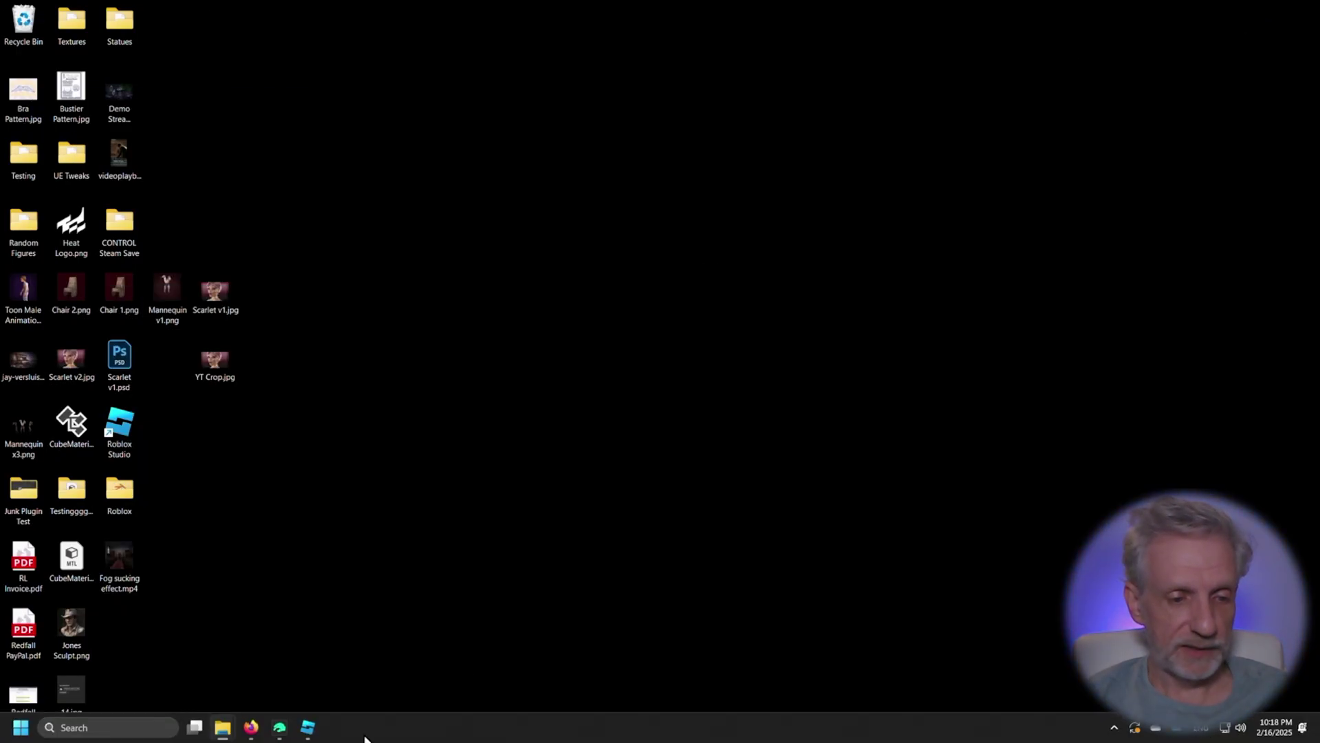
Restore the Roblox Studio window from the taskbar.
left_click(307, 727)
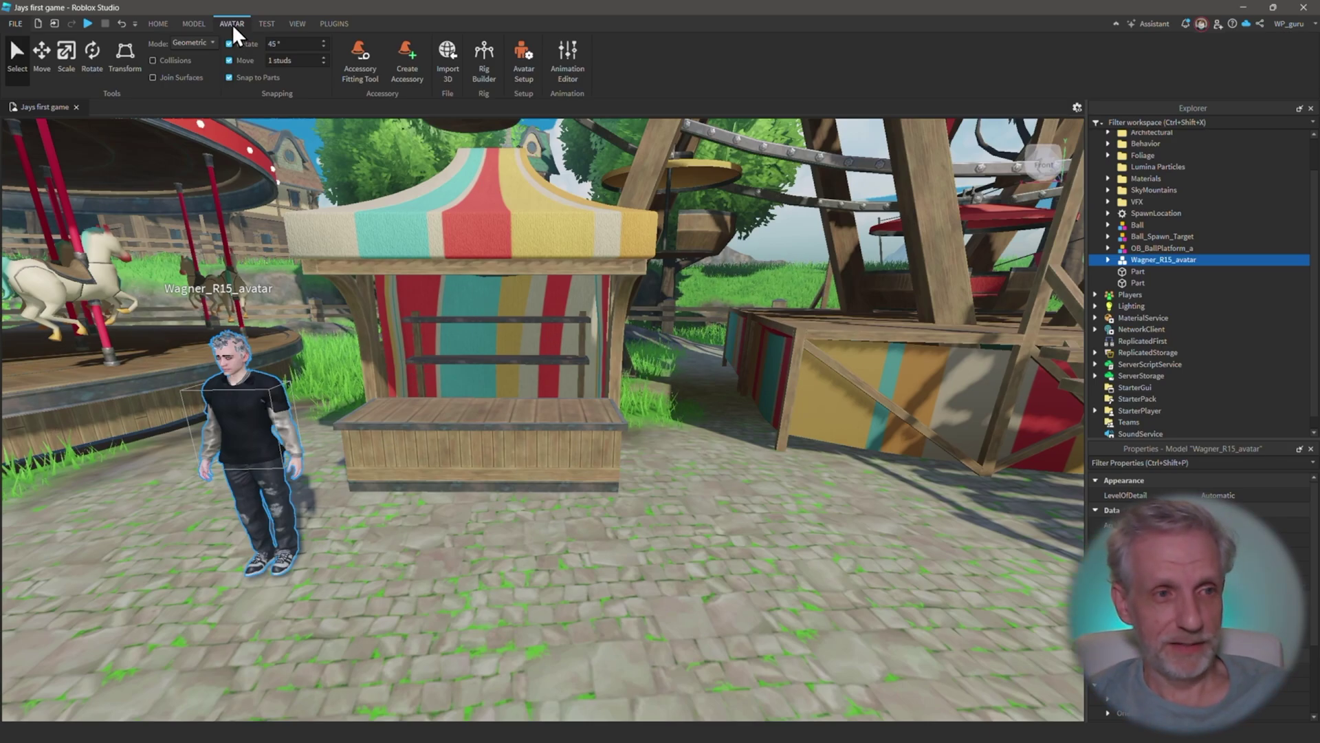
Start Import 3D and navigate to the Roblox folder on the Desktop.
left_click(448, 55)
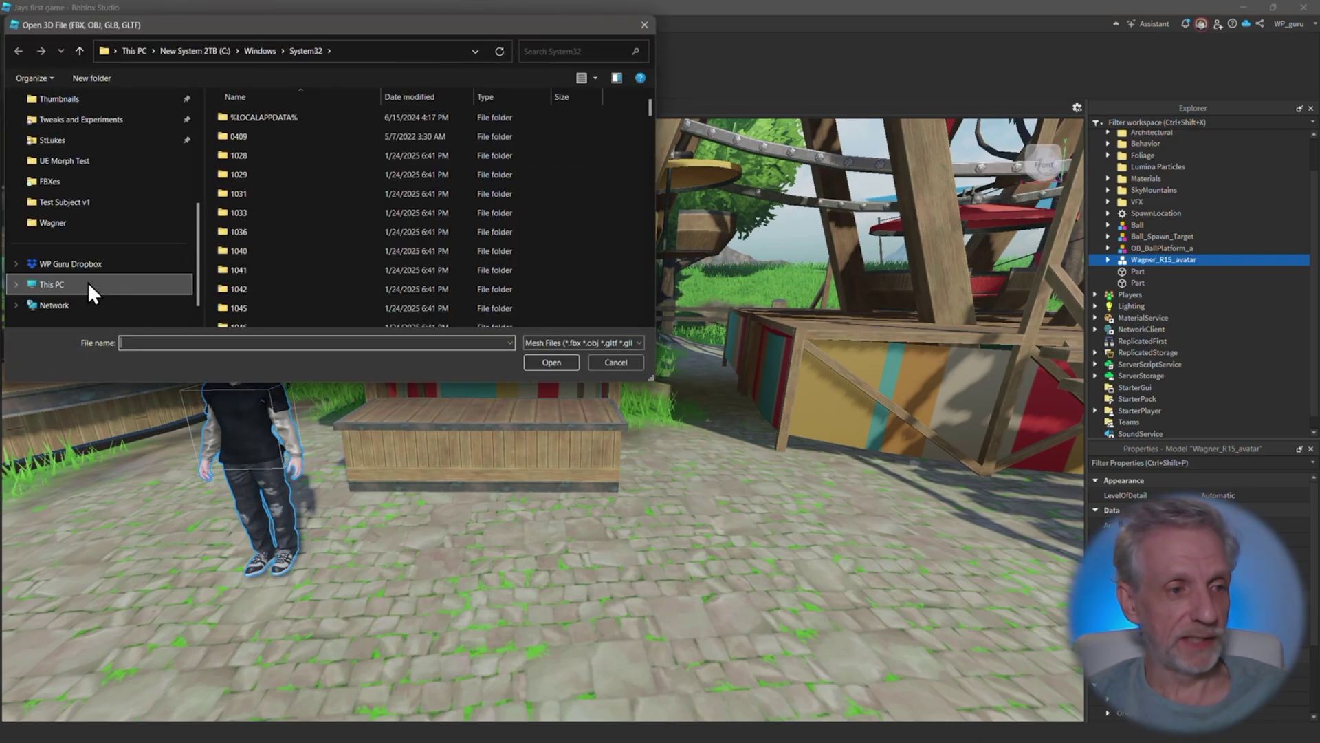
scroll(88, 282, "up", 3)
left_click(76, 206)
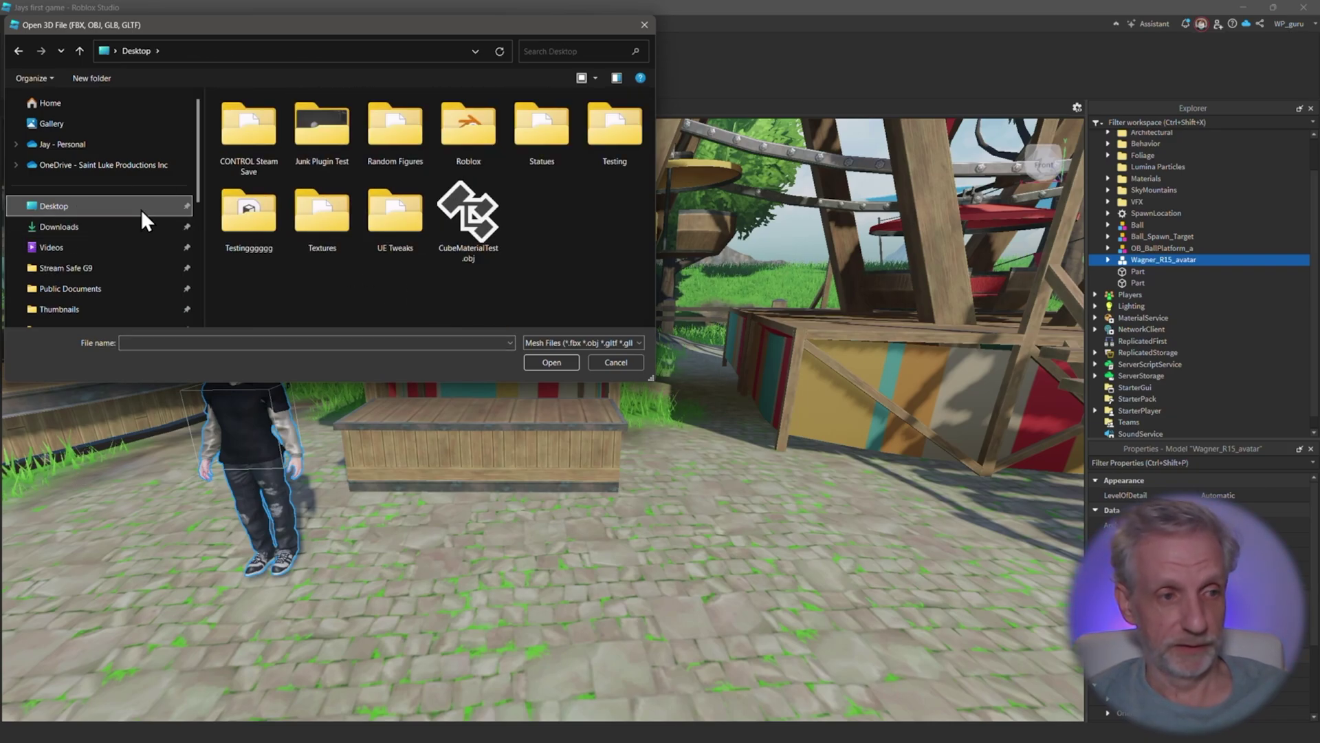
double_click(474, 123)
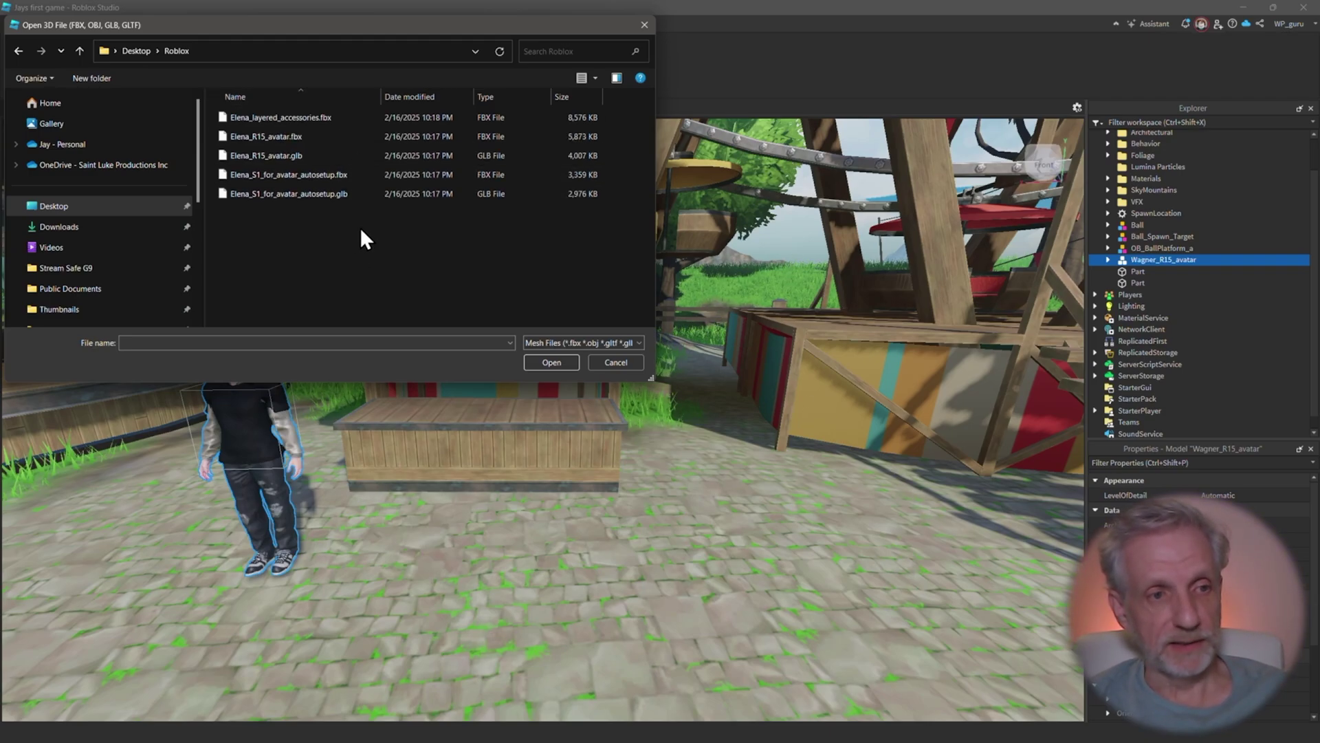
Select Elena_R15_avatar.fbx, then Elena_layered_accessories.fbx, and check the folder in File Explorer.
left_click(251, 136)
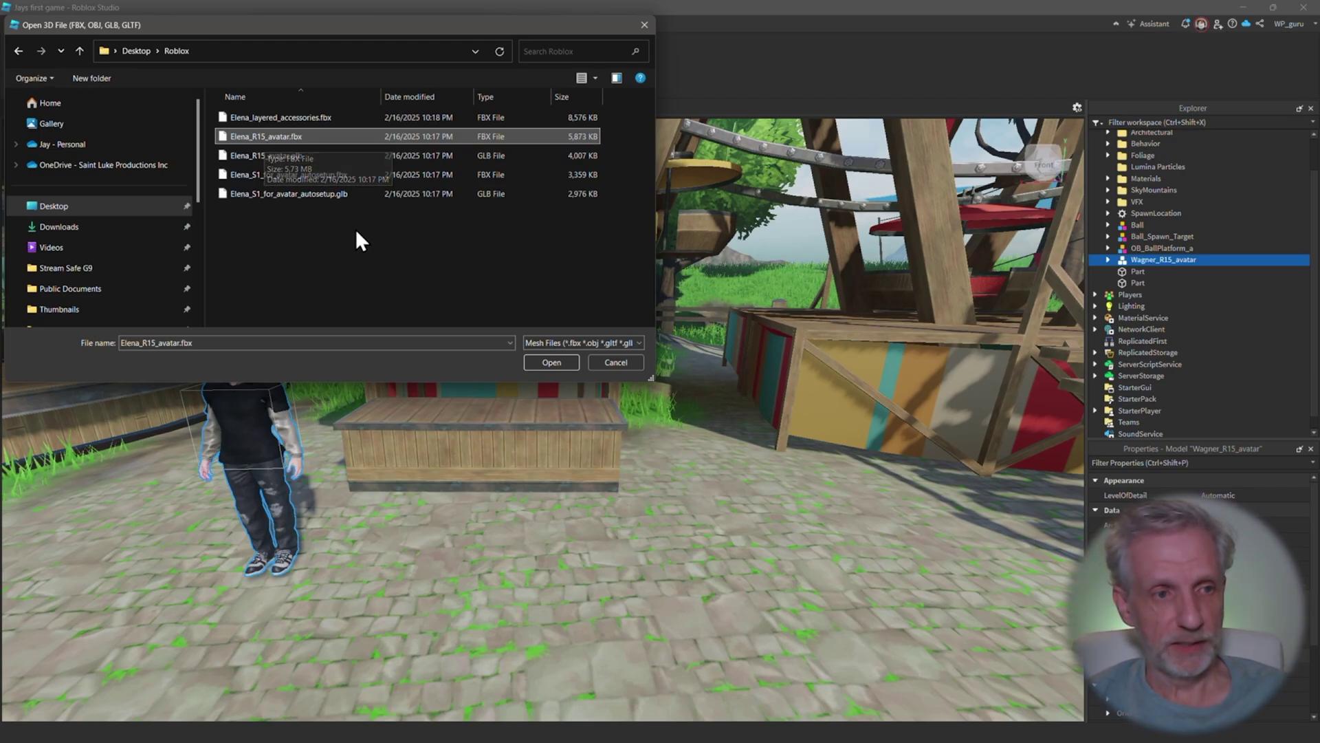
left_click(316, 117)
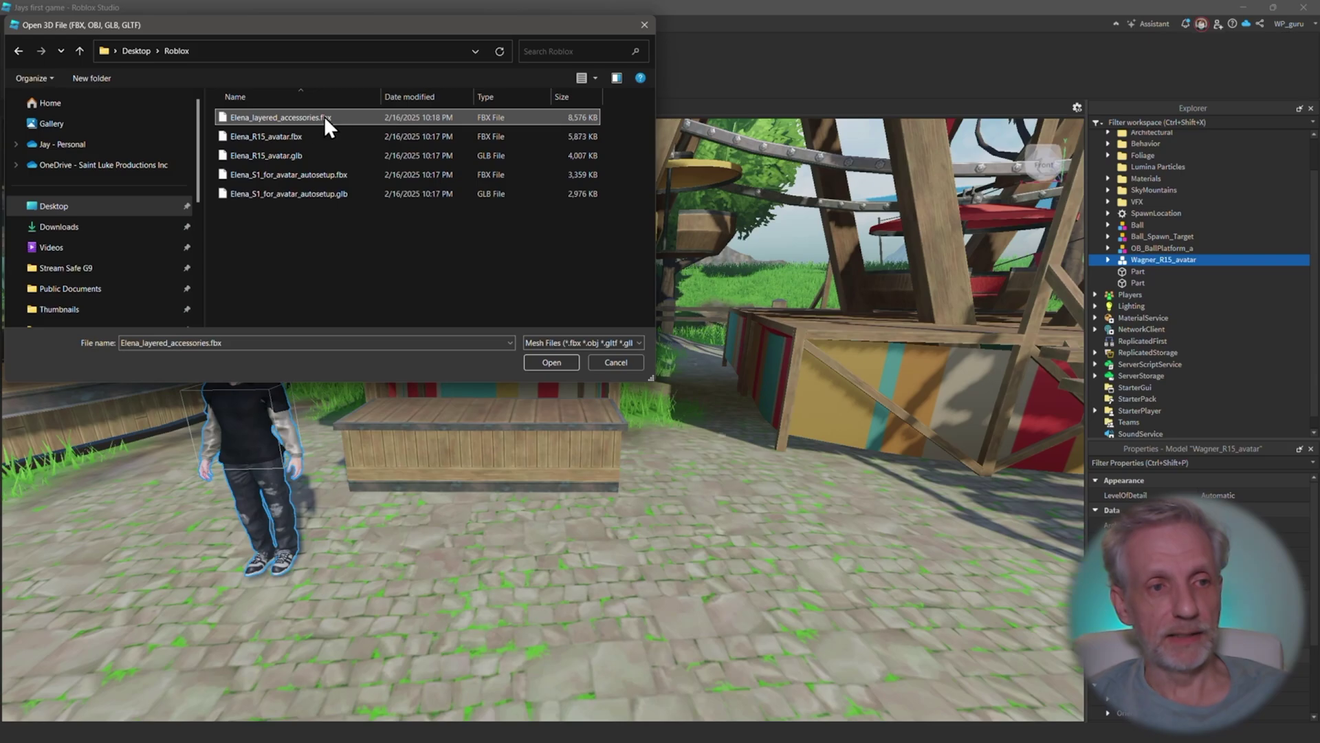
left_click(343, 45)
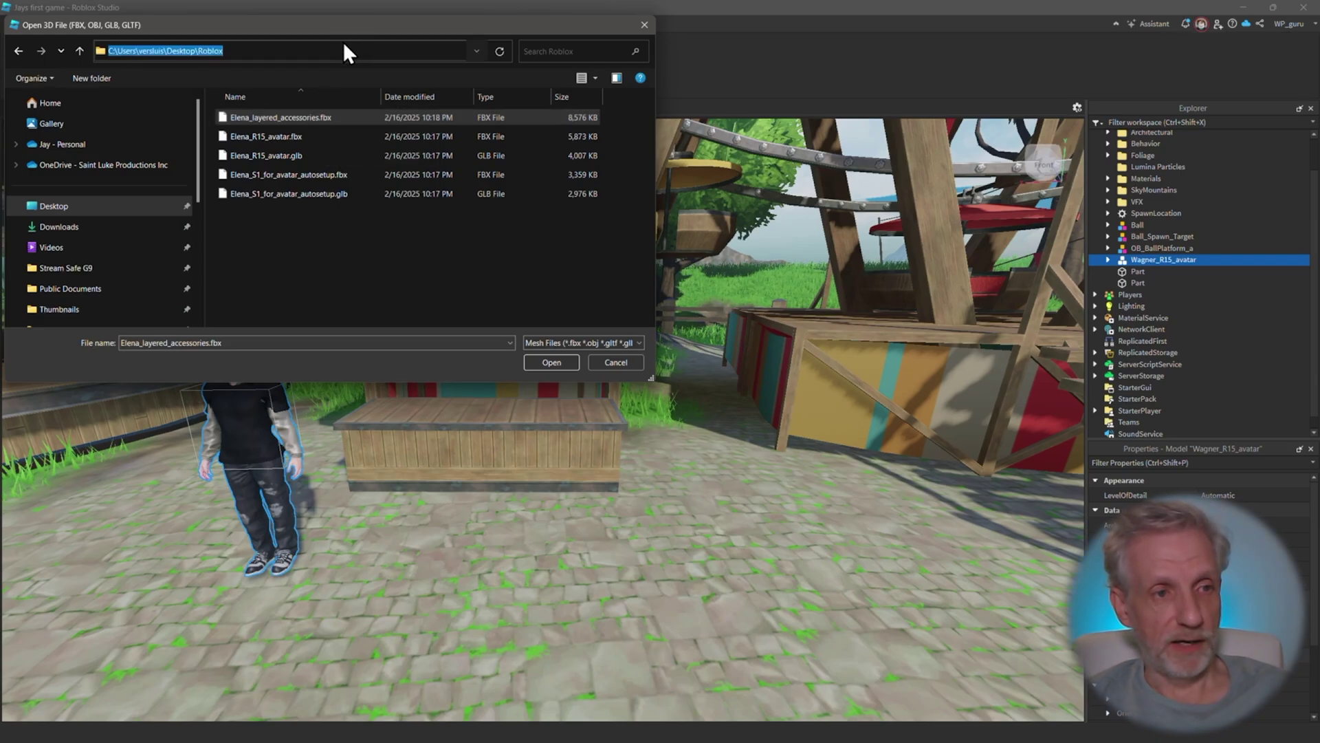
left_click(222, 728)
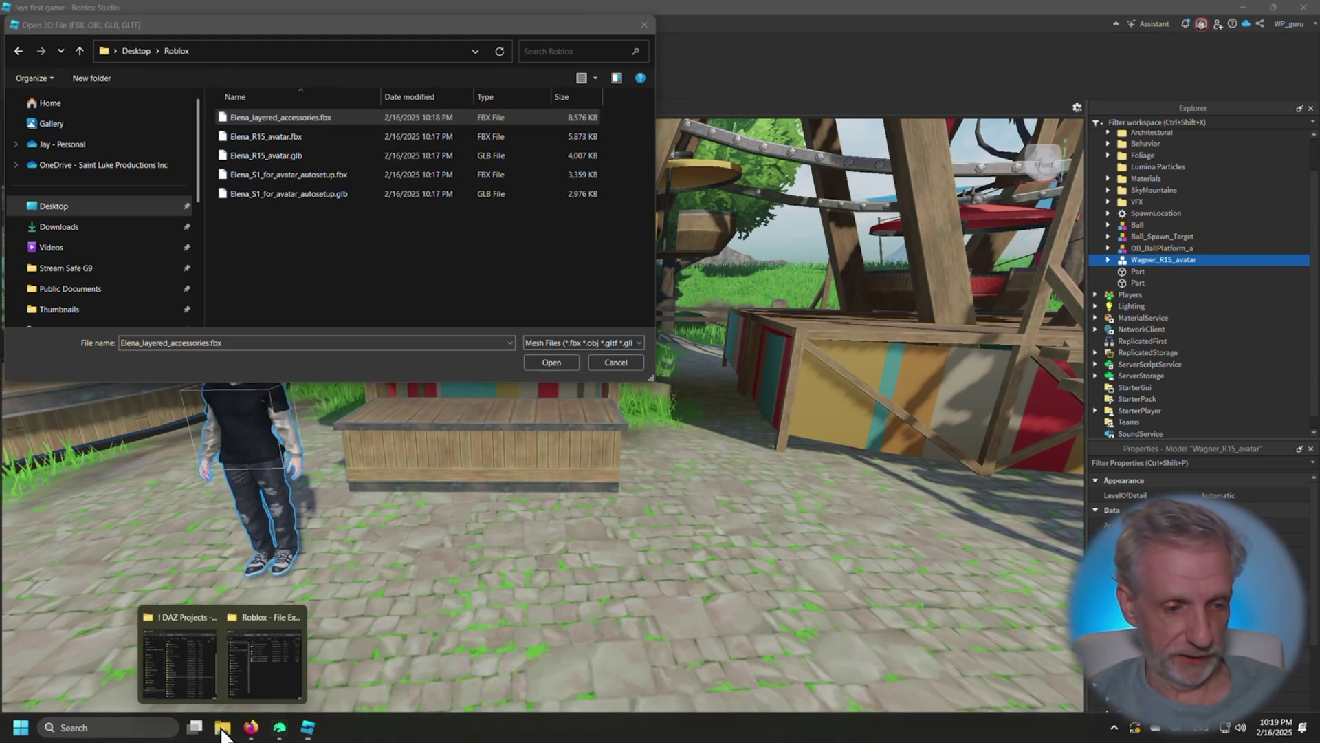
left_click(192, 674)
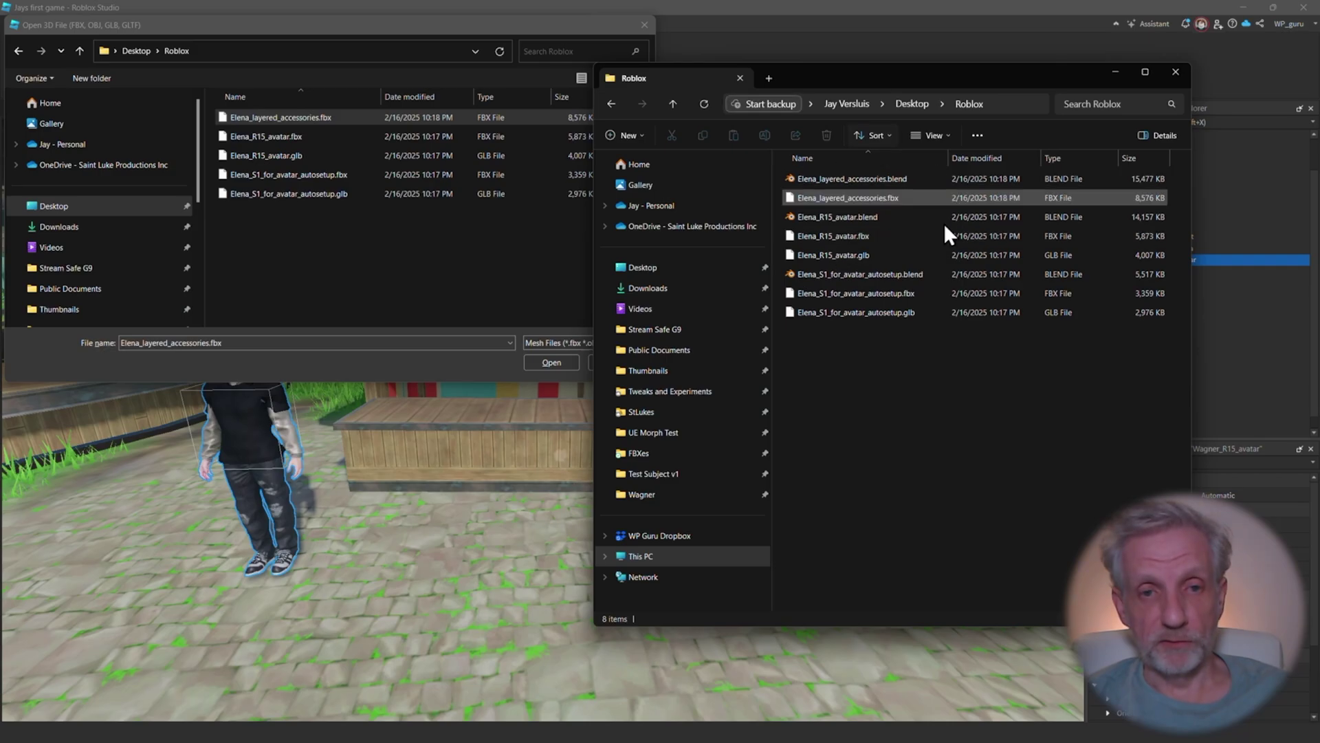
left_click(894, 216)
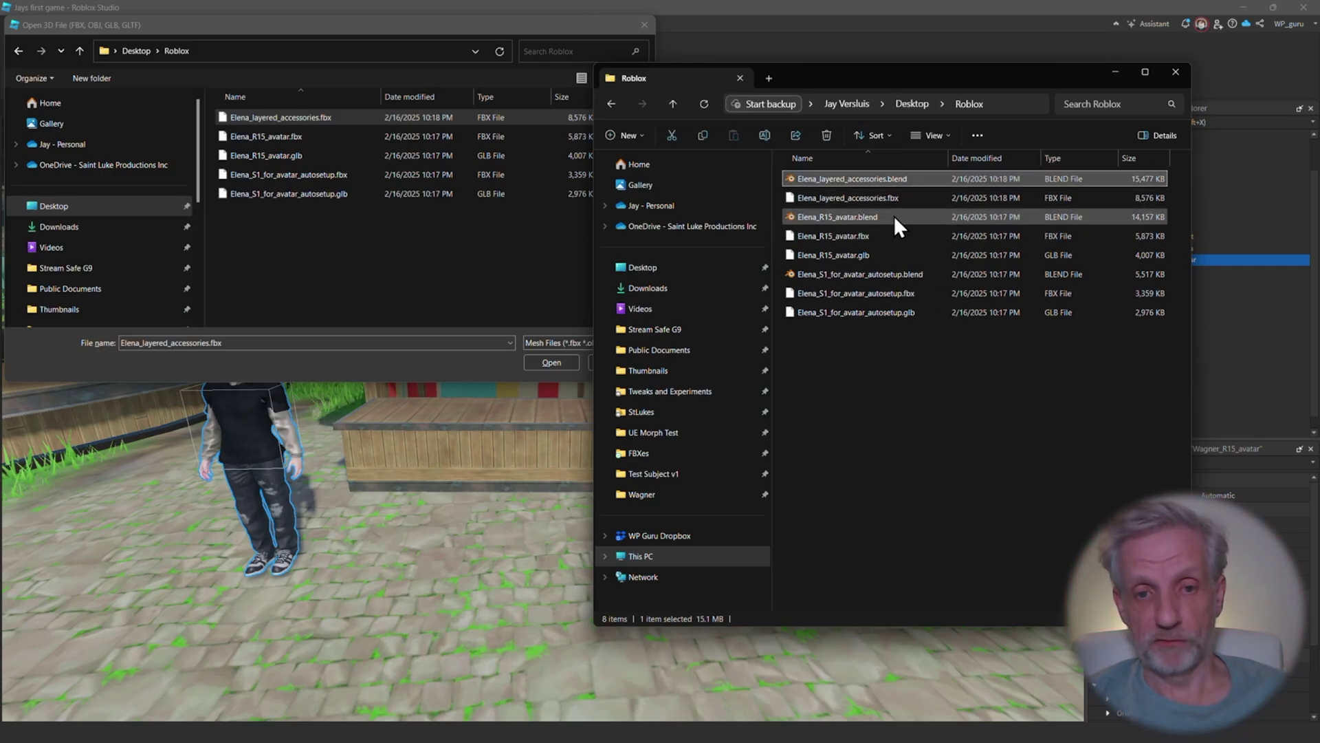
left_click(927, 273)
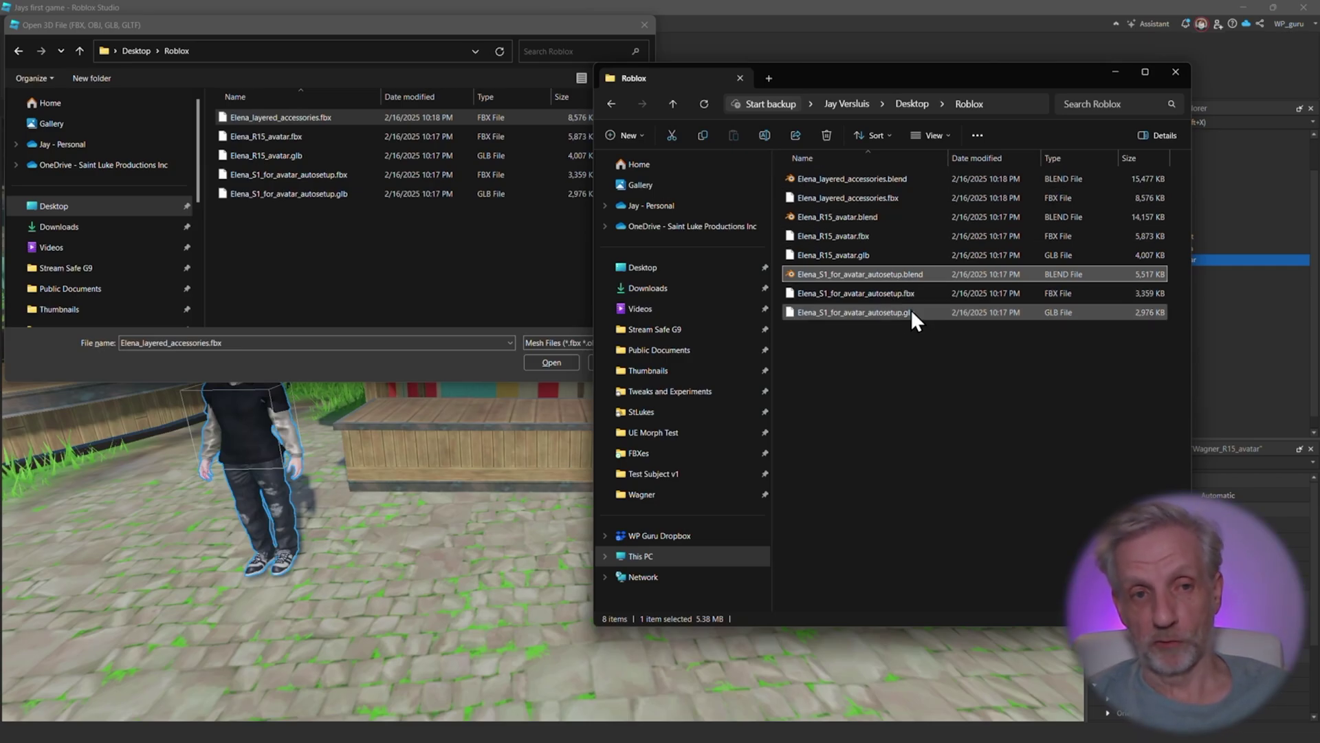
Open Elena_R15_avatar.fbx in the Import Preview.
left_click(1115, 72)
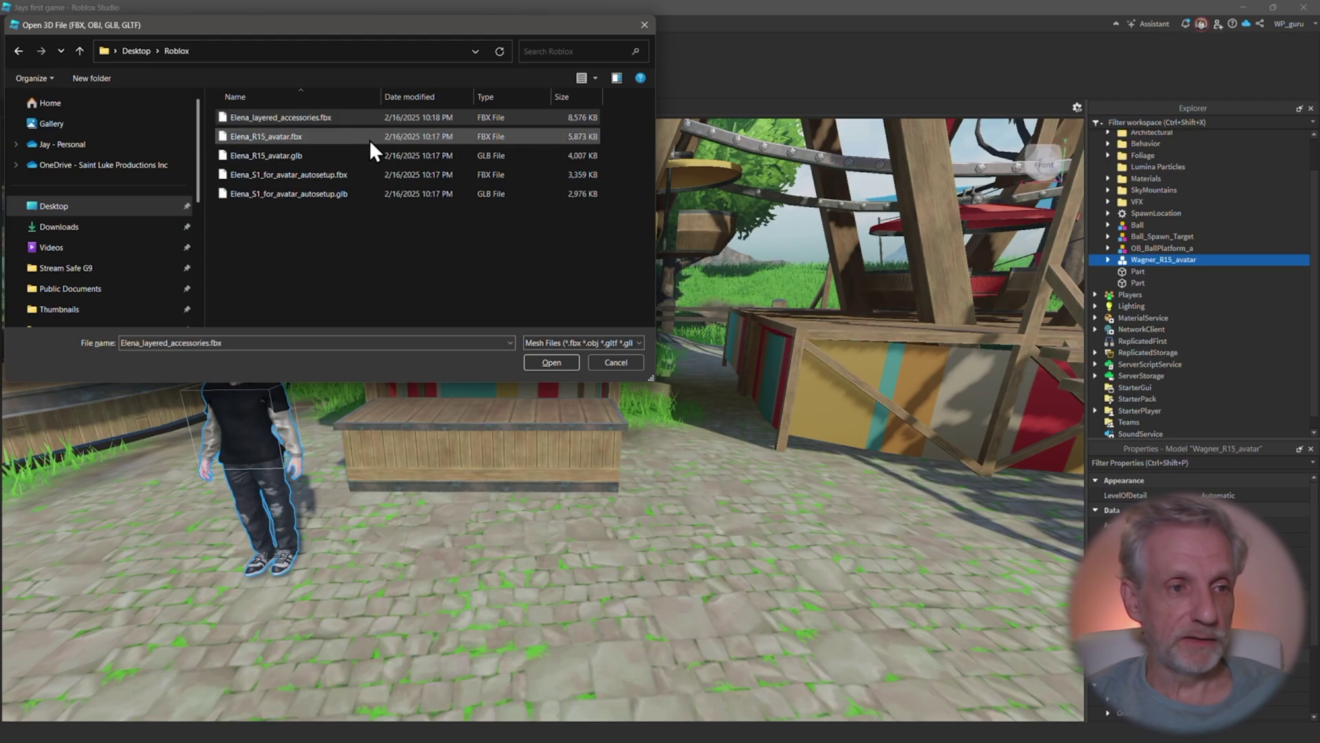
left_click(276, 136)
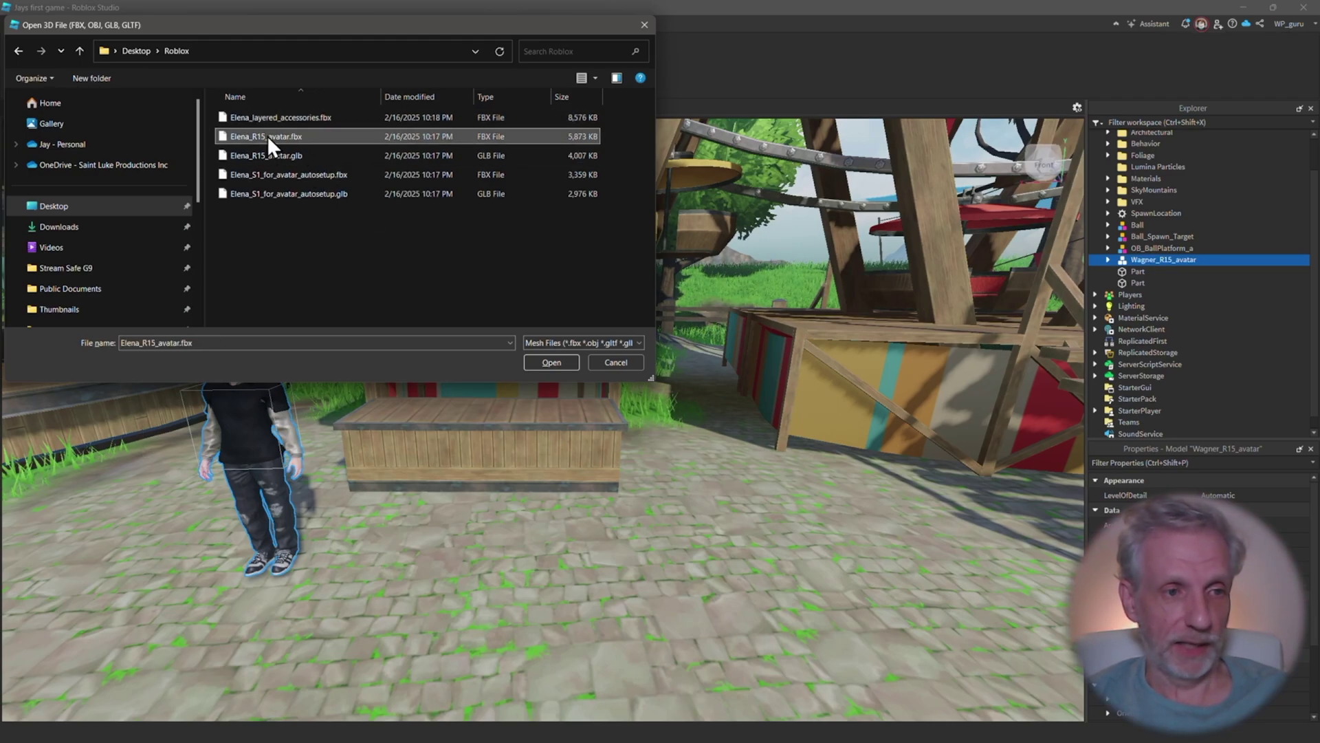
left_click(544, 359)
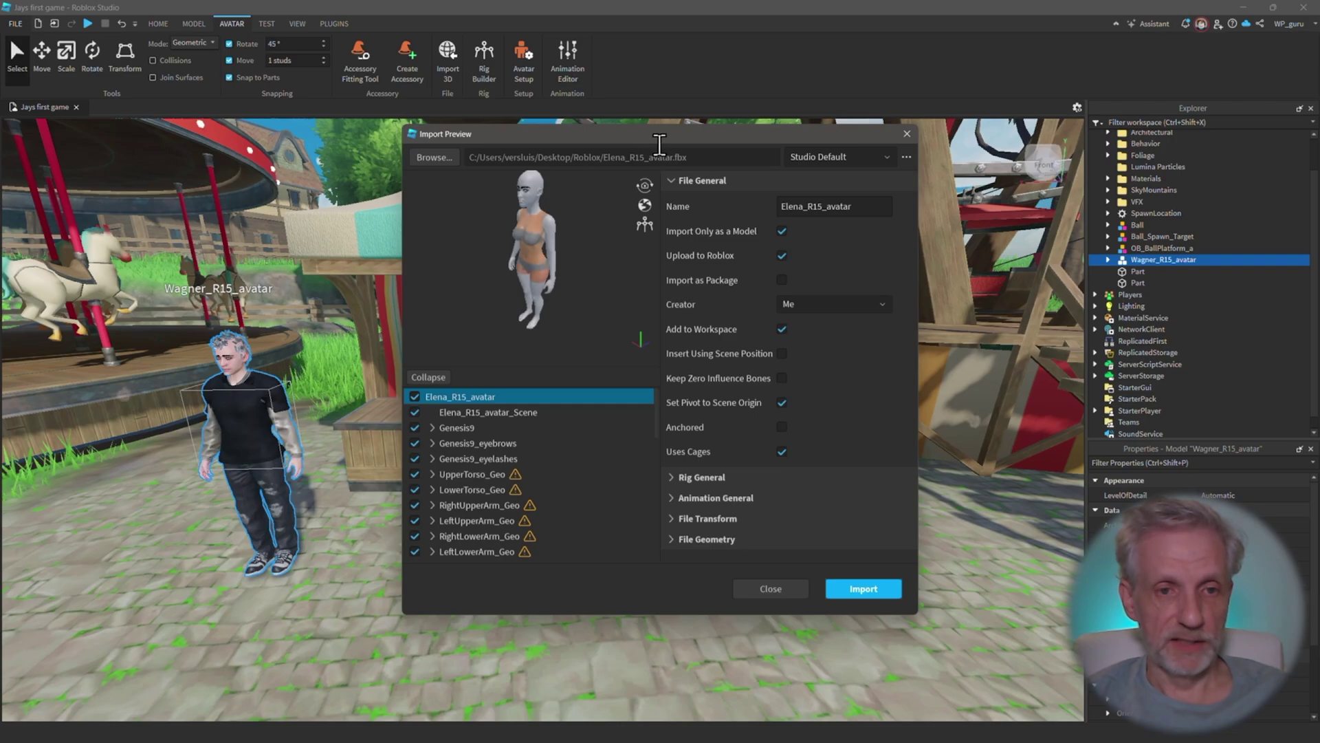
Pan, zoom and rotate the Elena preview to view her front, side and back.
mouse_move(537, 249)
middle_mouse_down()
mouse_move(591, 228)
mouse_move(549, 243)
middle_mouse_up()
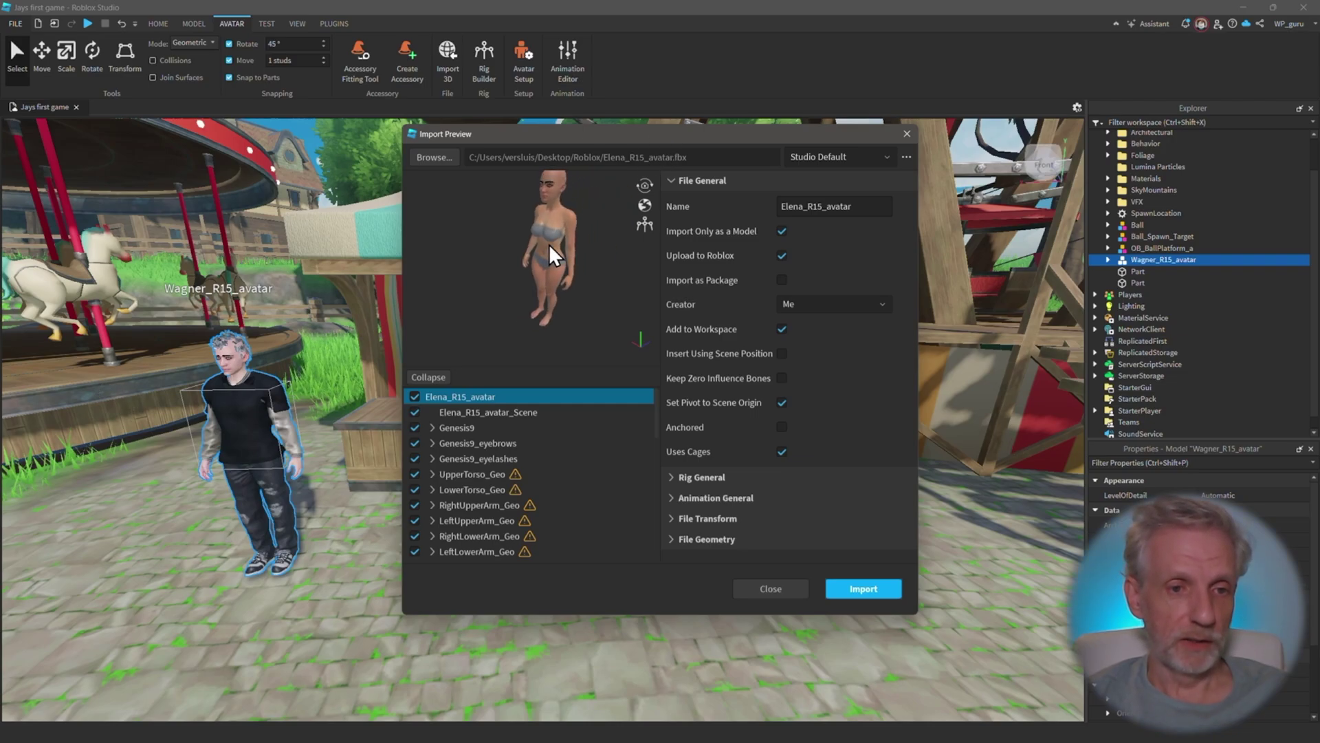
left_click_drag(549, 244, 554, 271)
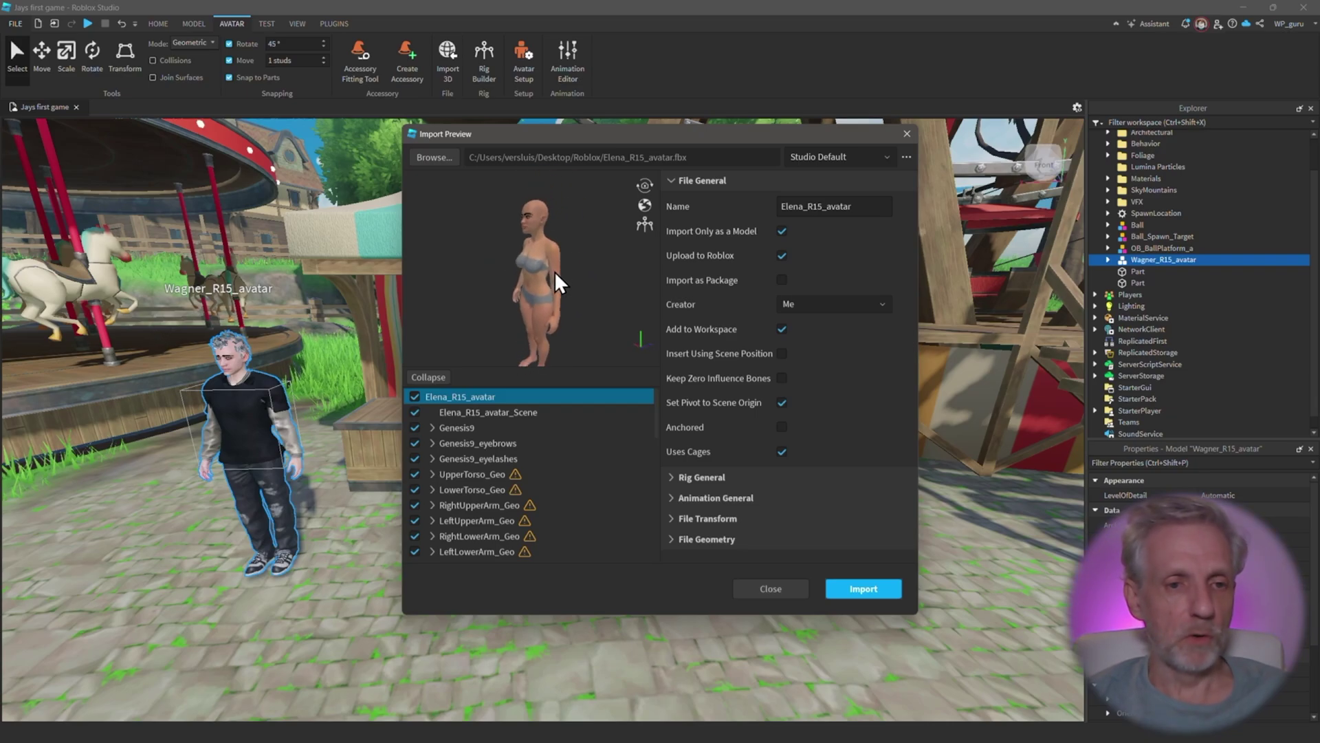
scroll(561, 253, "up", 3)
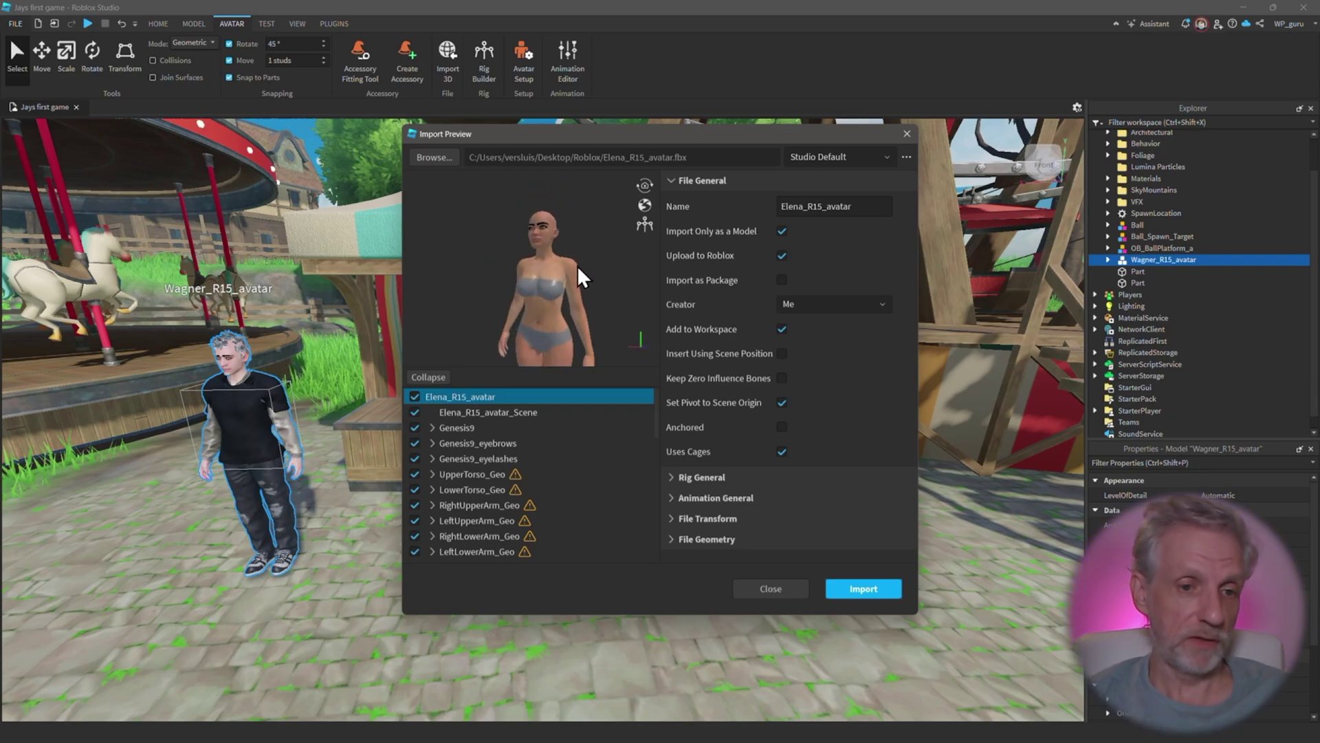
right_click_drag(577, 265, 564, 241)
left_click_drag(533, 284, 502, 227)
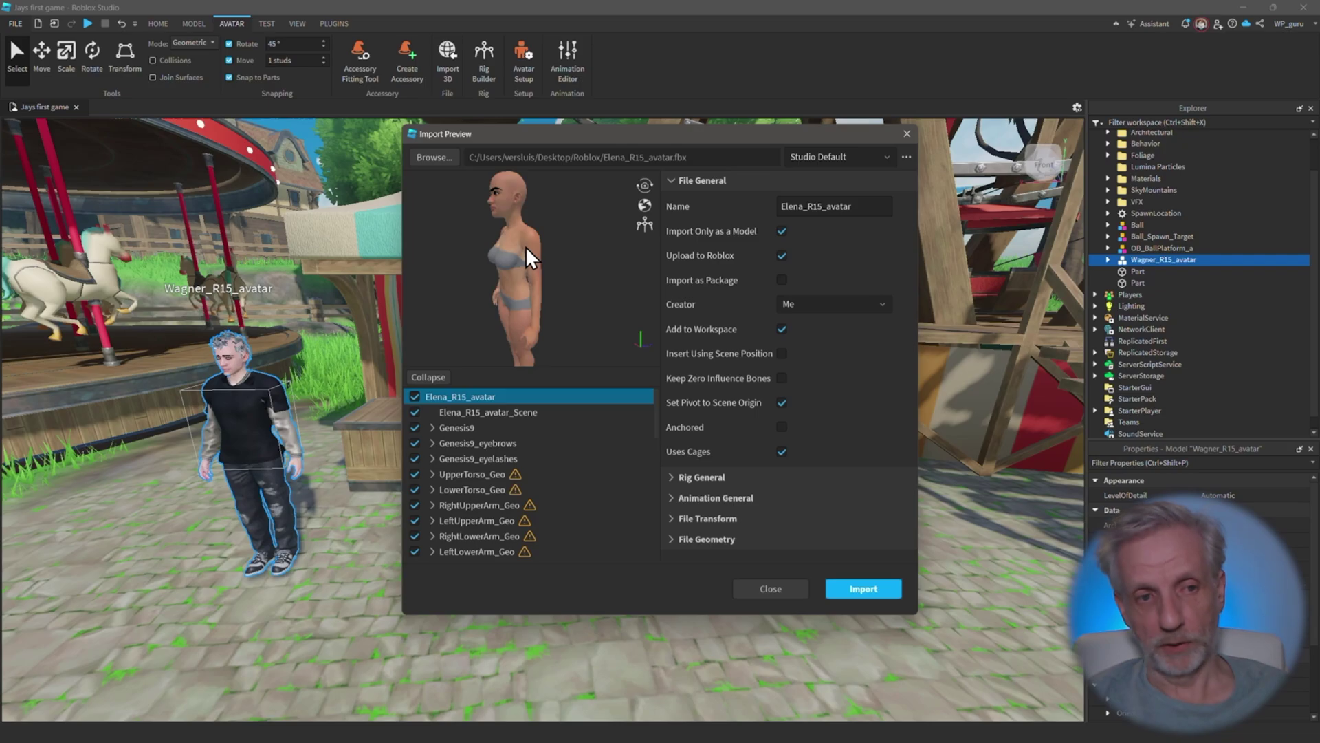
left_click_drag(568, 253, 526, 256)
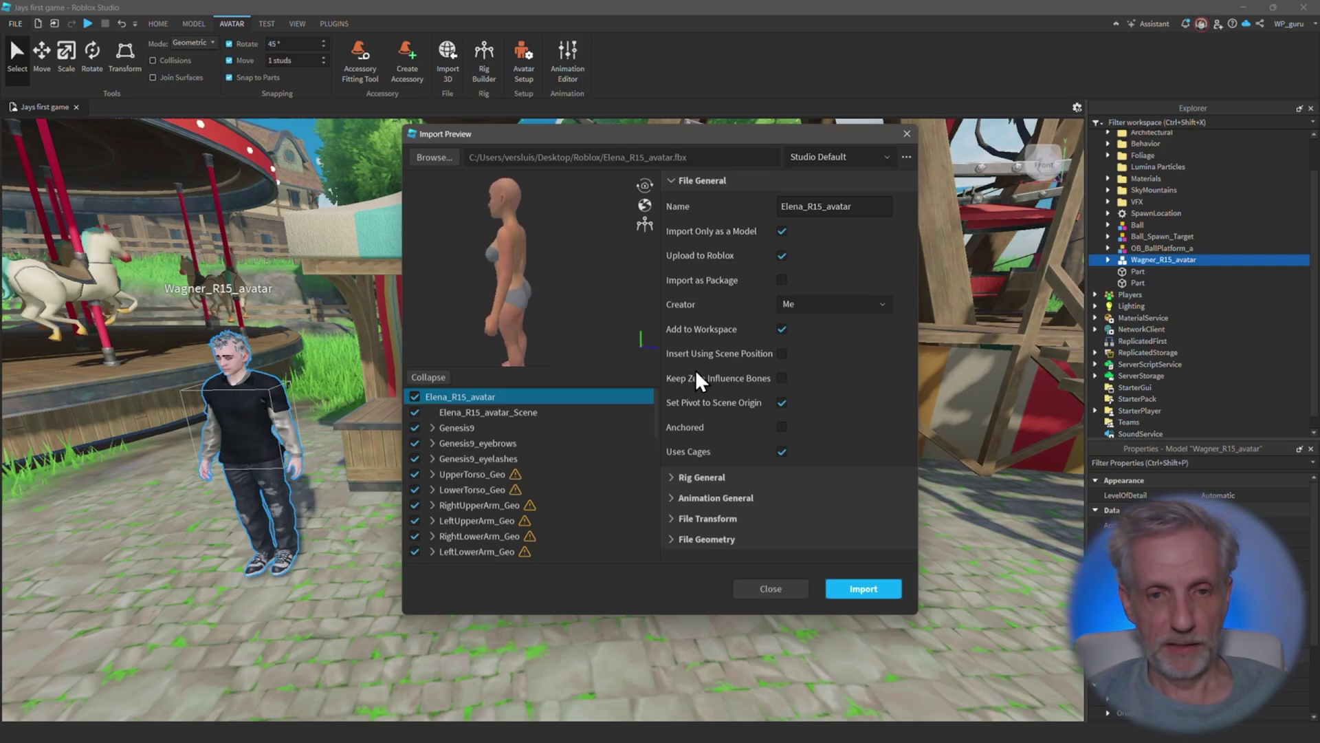
Import the Elena avatar and move her about 4 studs right along X.
left_click(868, 589)
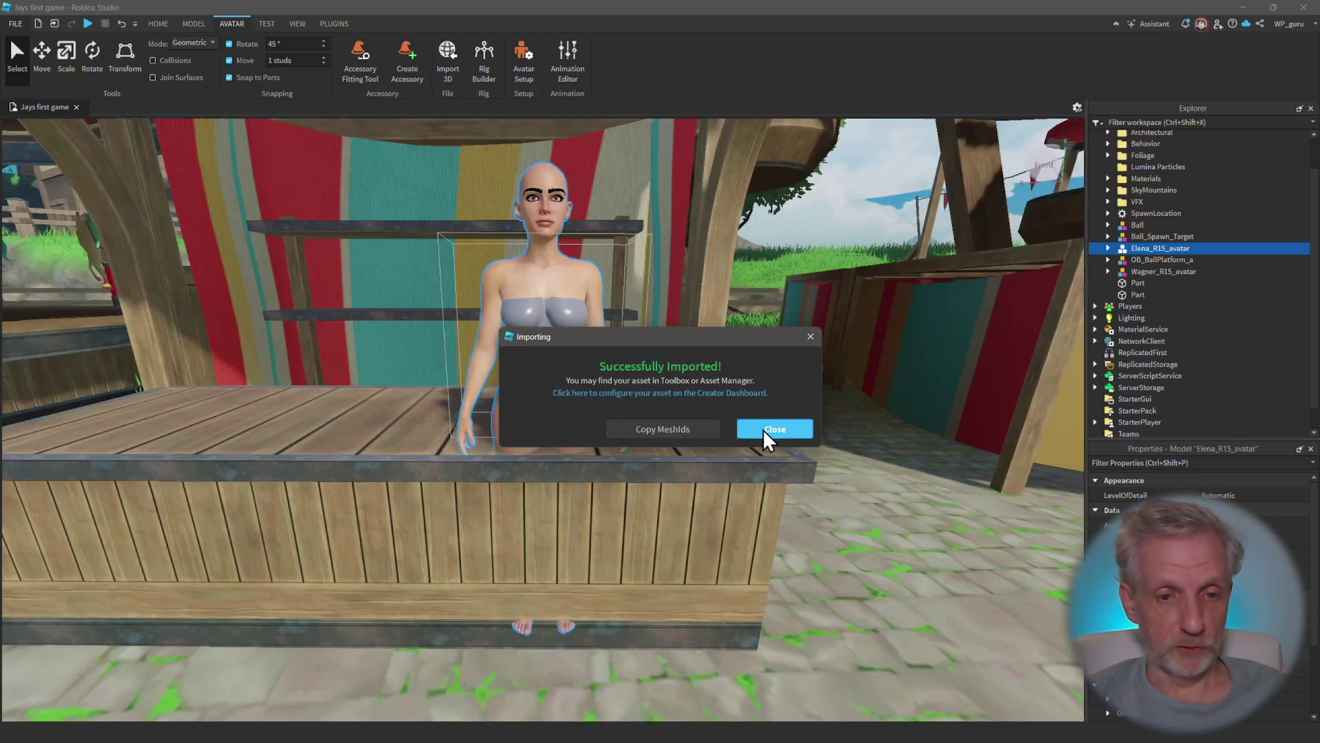
left_click(765, 430)
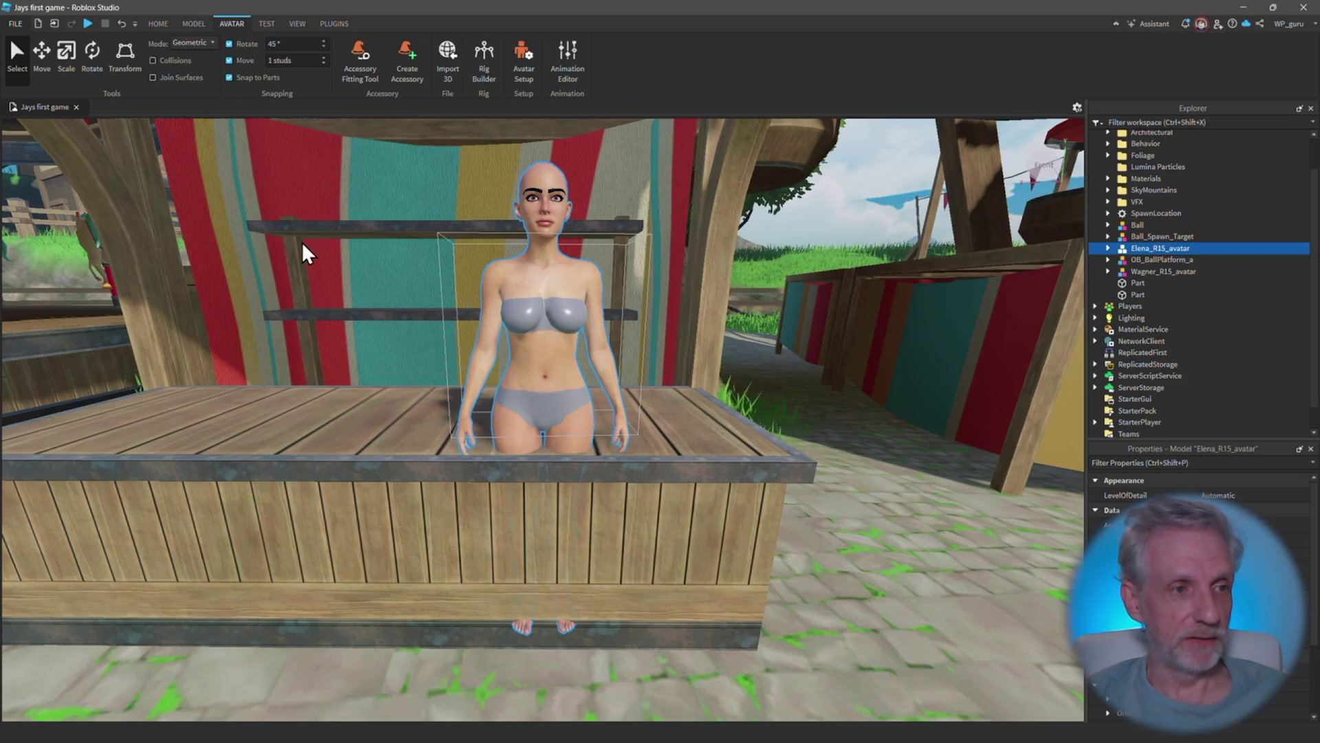
left_click(42, 51)
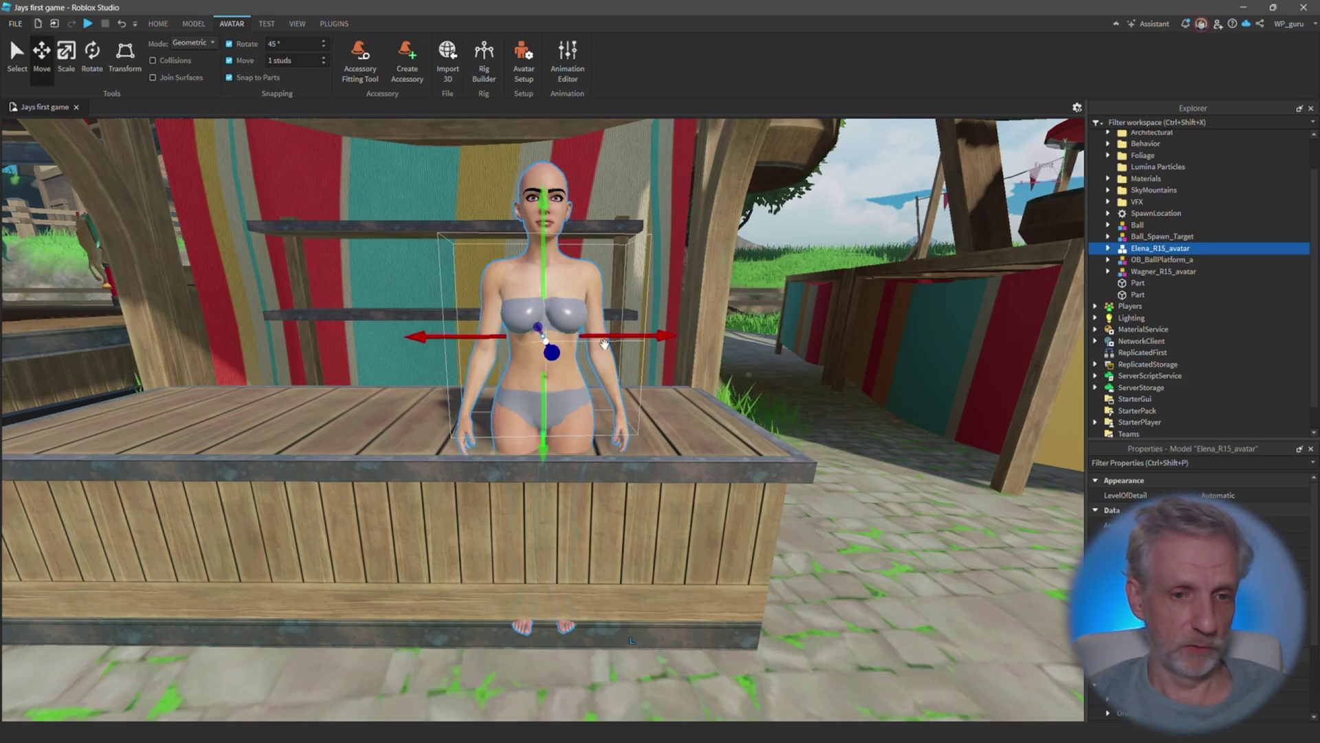
left_click_drag(622, 333, 995, 332)
right_click_drag(990, 344, 917, 404)
Frame Elena and nudge her about one more stud right, clear of the counter.
scroll(927, 385, "down", 10)
key("f")
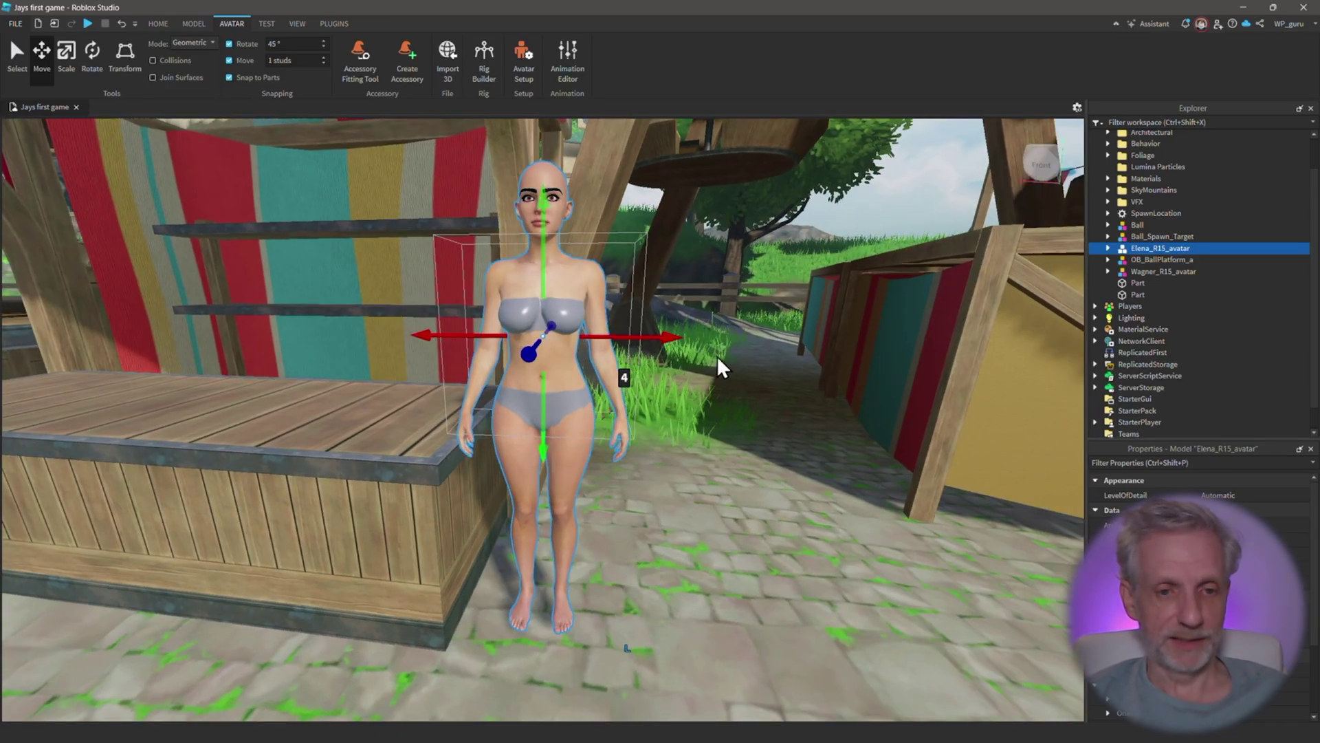
left_click_drag(663, 337, 765, 341)
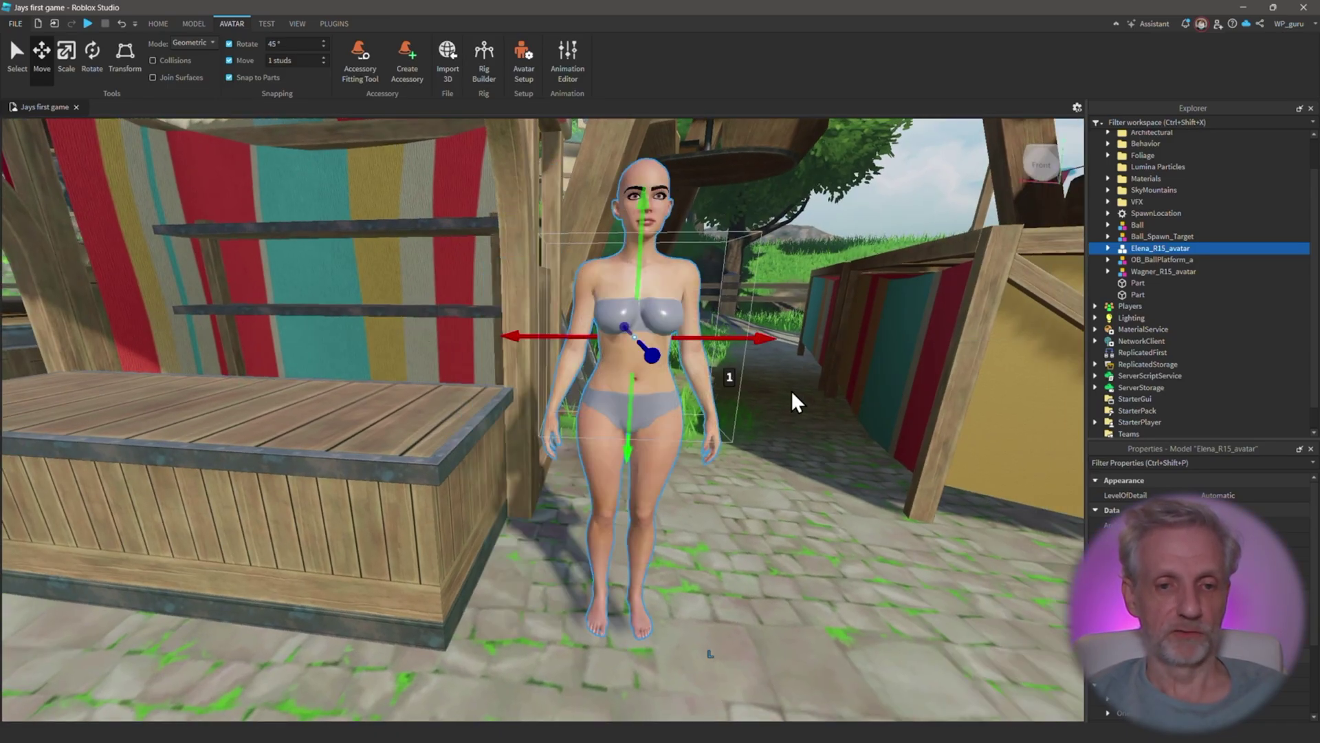
mouse_move(792, 394)
right_mouse_down()
mouse_move(772, 394)
mouse_move(776, 405)
right_mouse_up()
scroll(776, 405, "down", 15)
scroll(773, 404, "up", 5)
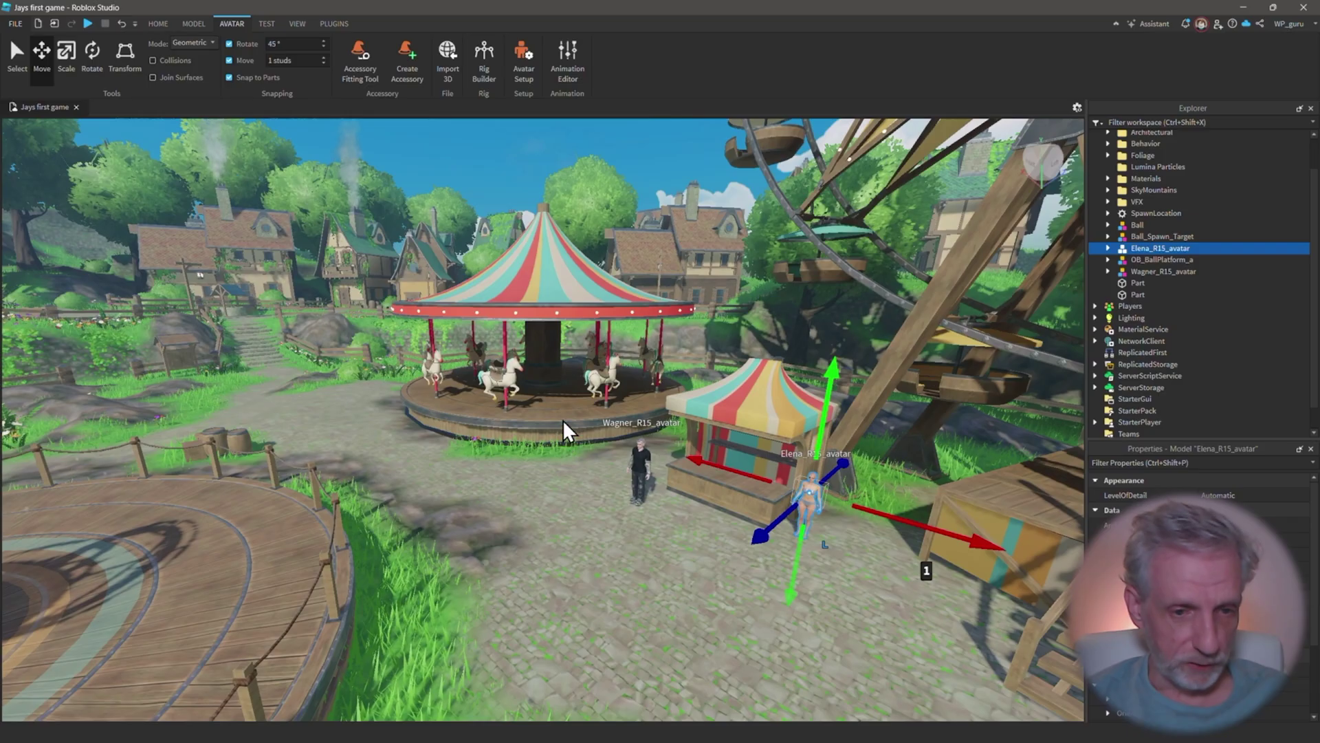
right_click_drag(564, 431, 564, 421)
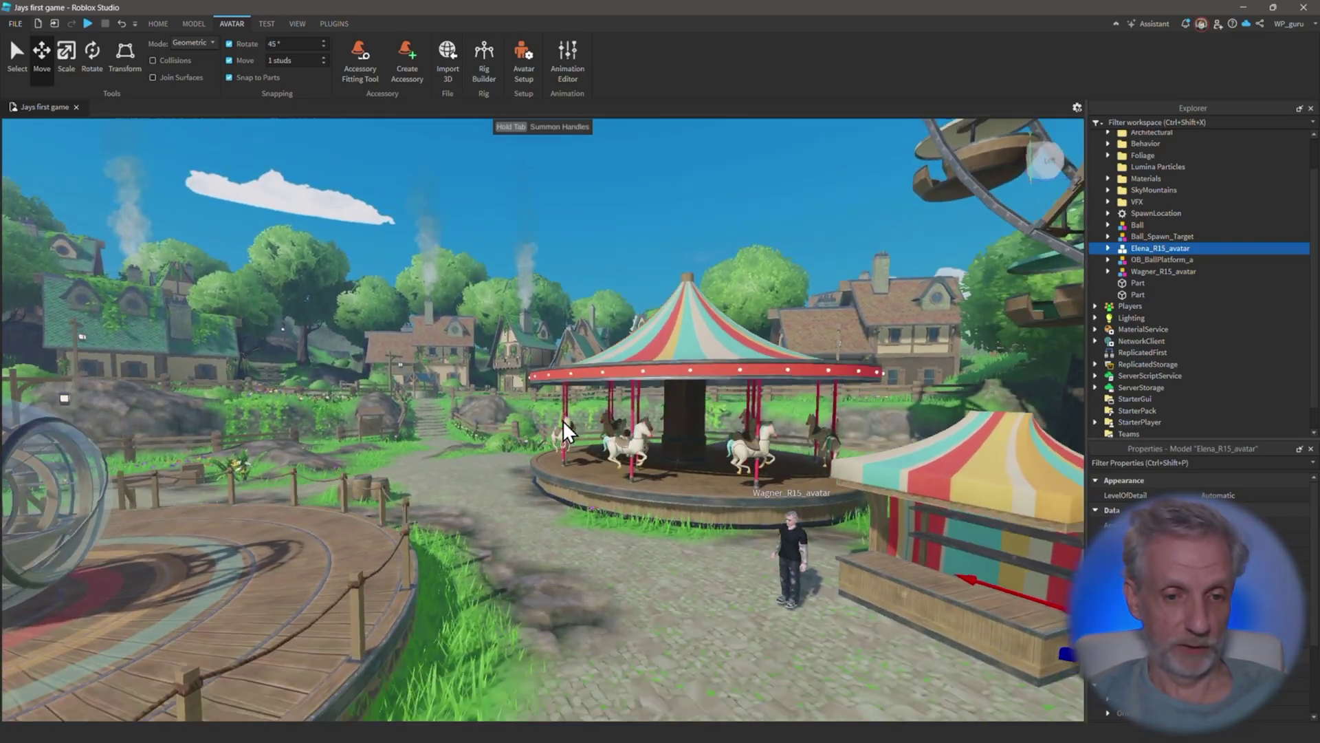
right_click_drag(564, 421, 566, 421)
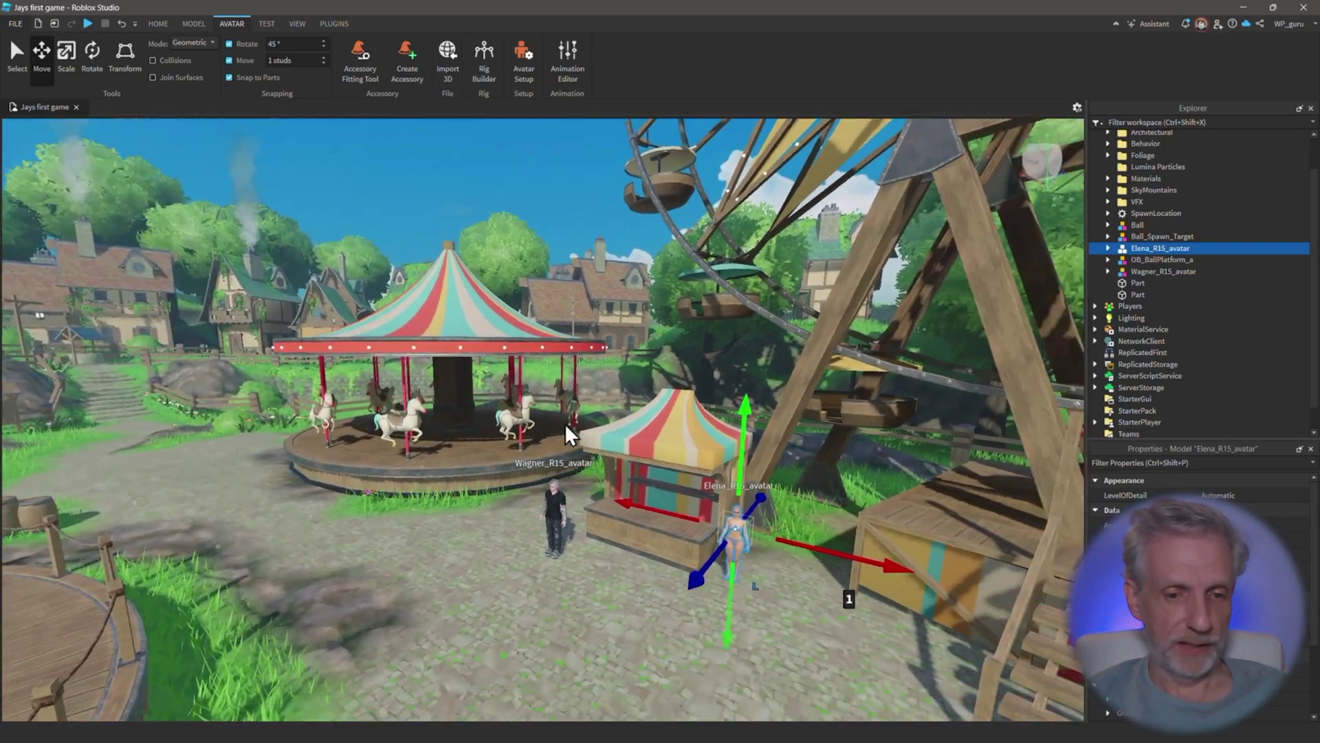
left_click(548, 484)
right_click_drag(548, 484, 548, 478)
key("f")
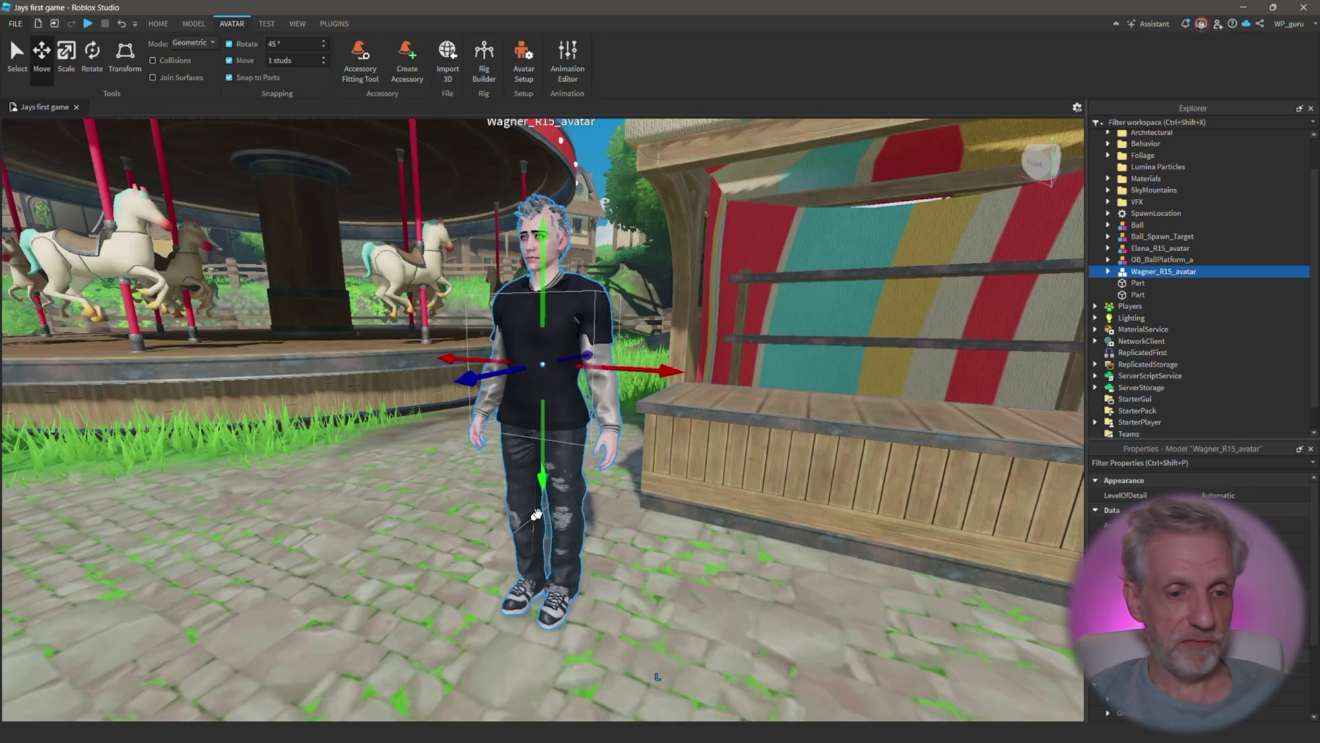
key("d")
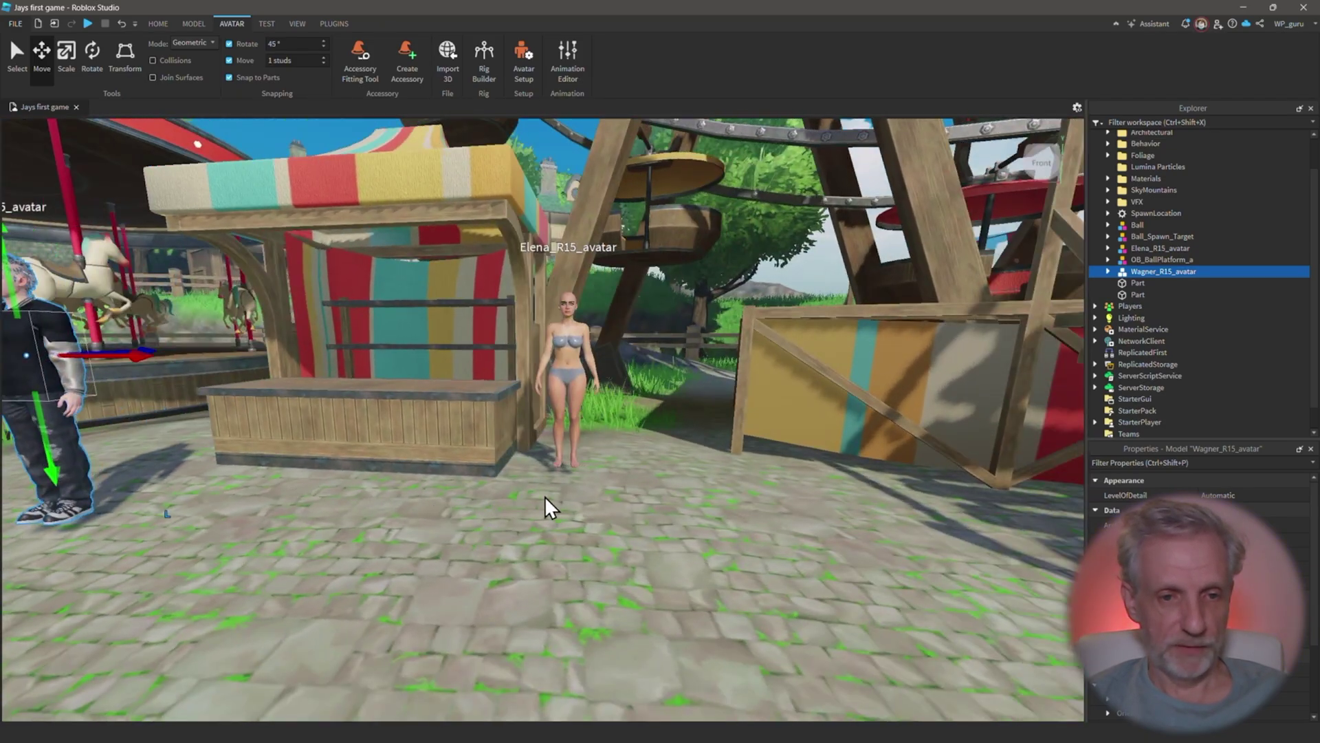
left_click(554, 413)
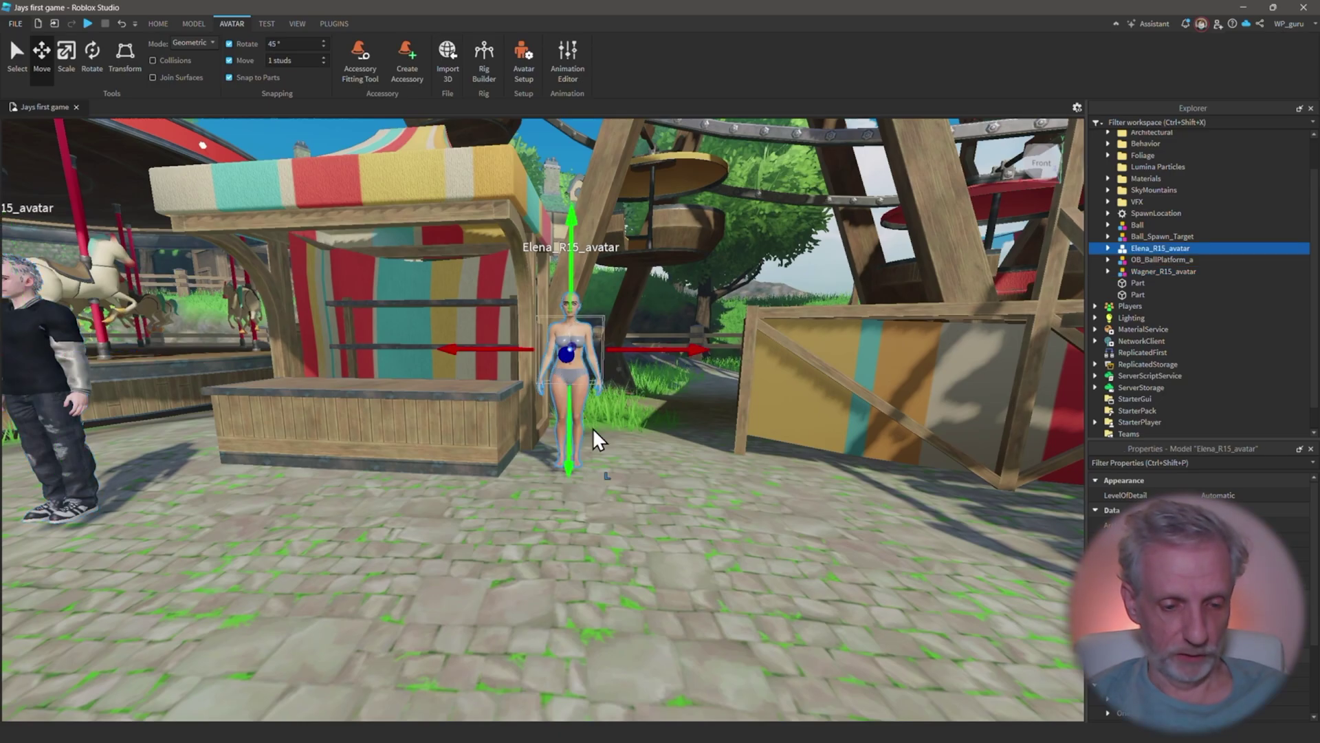
key("f")
left_click_drag(646, 337, 690, 340)
right_click_drag(708, 442, 709, 440)
scroll(709, 440, "down", 5)
key("f")
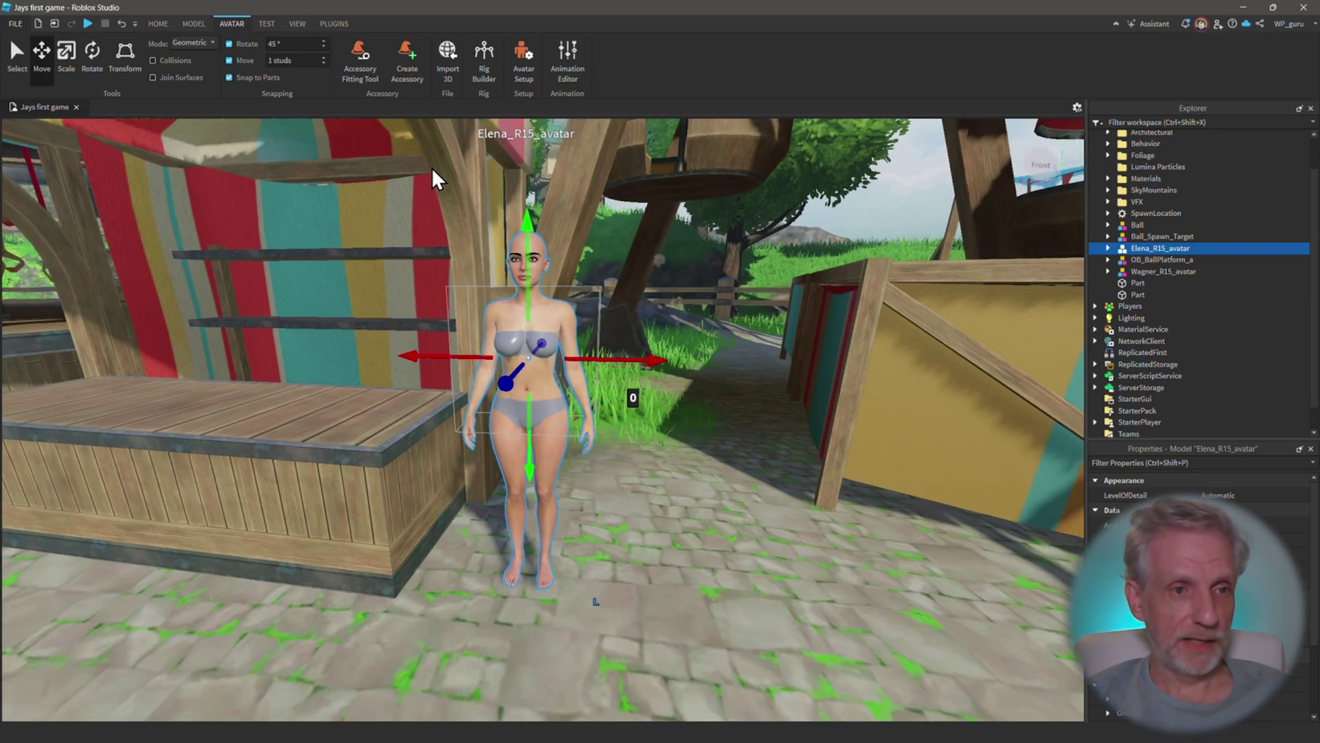
Open Elena_layered_accessories.fbx for import and rotate the preview to inspect shirt, jeans and hair.
left_click(449, 55)
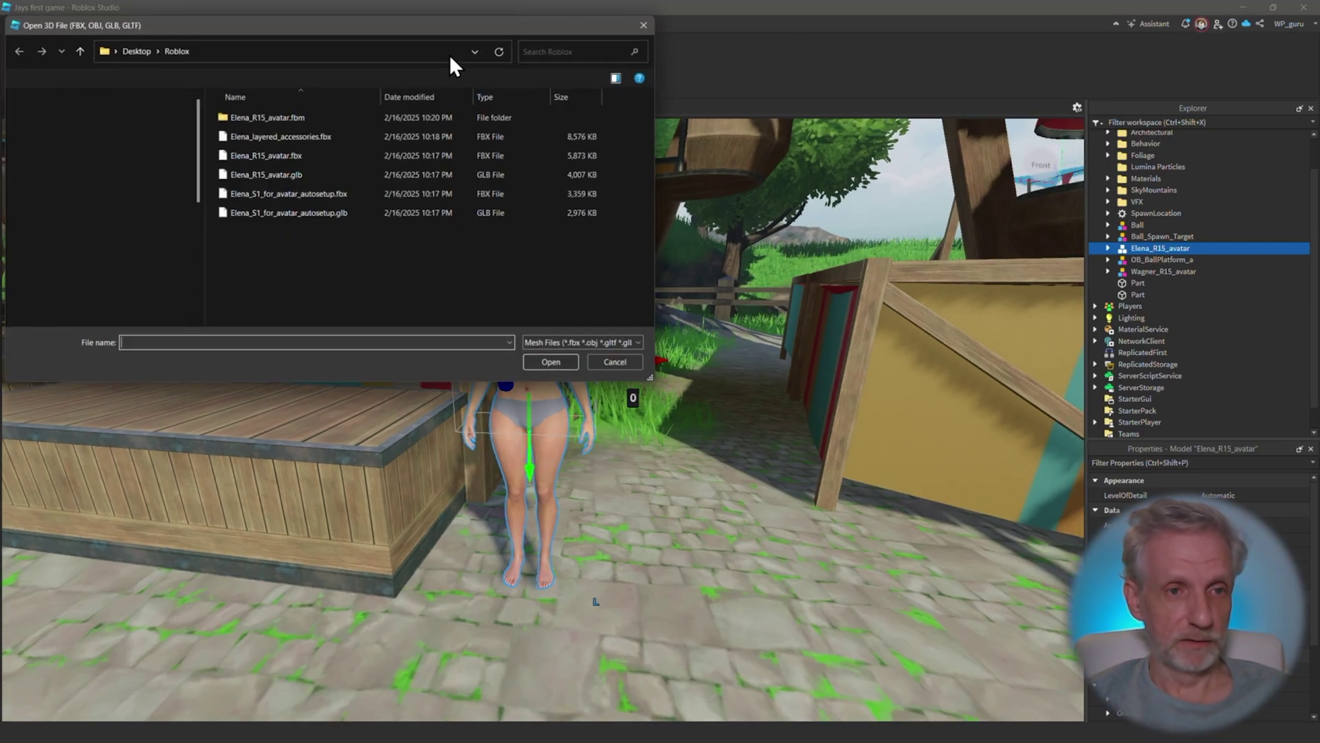
left_click(267, 134)
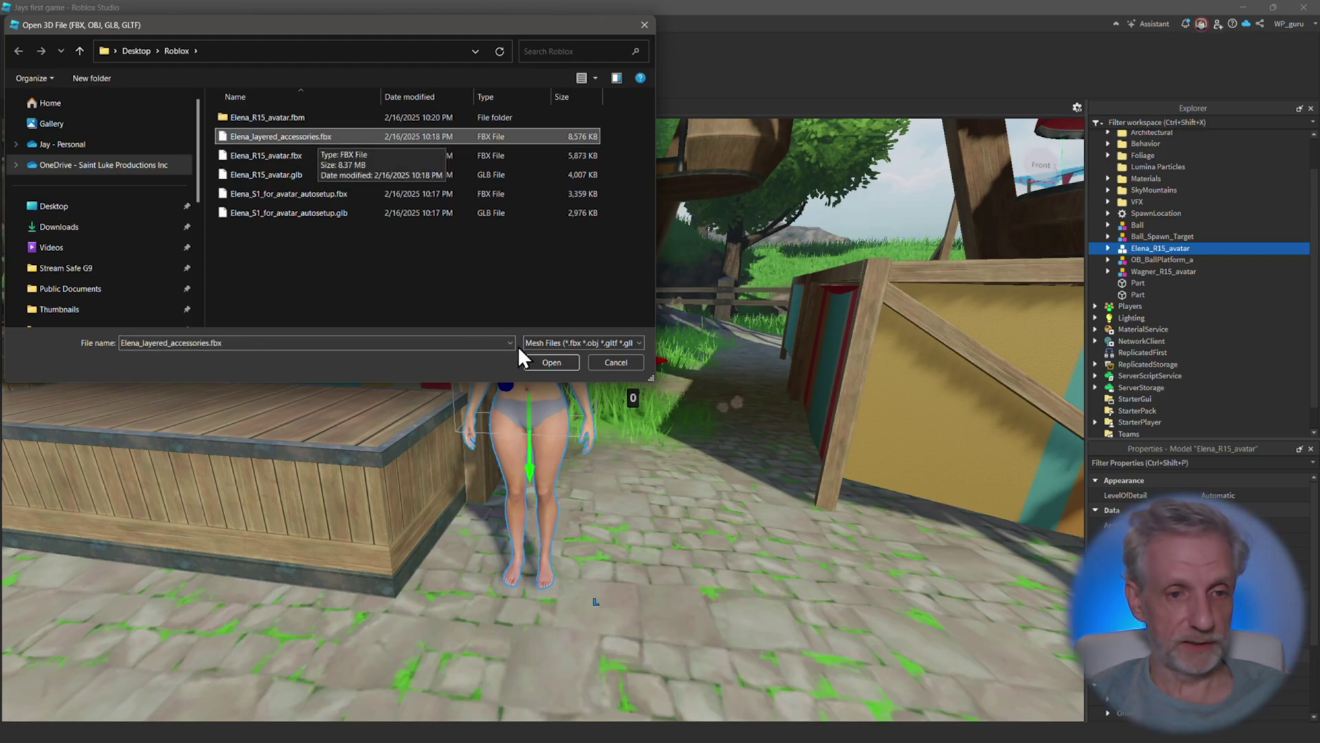
left_click(545, 359)
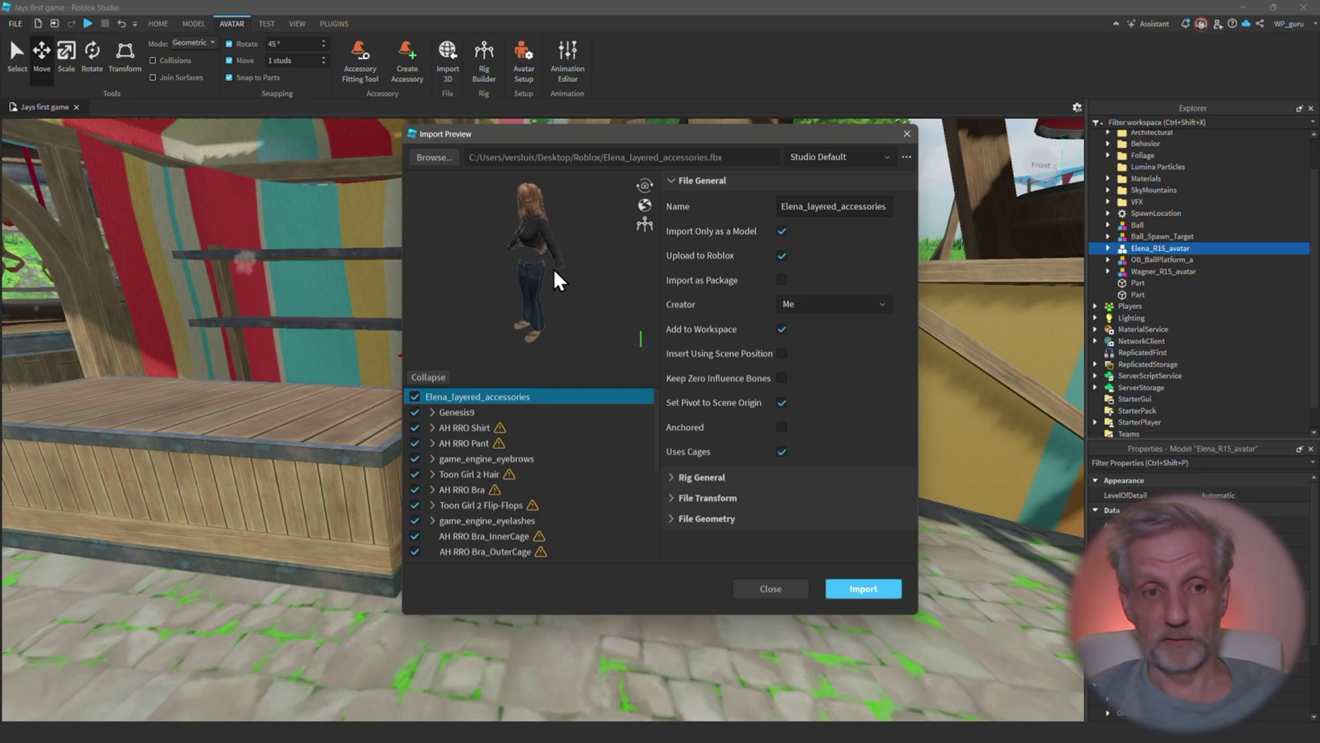
left_click_drag(571, 275, 564, 227)
scroll(535, 268, "up", 5)
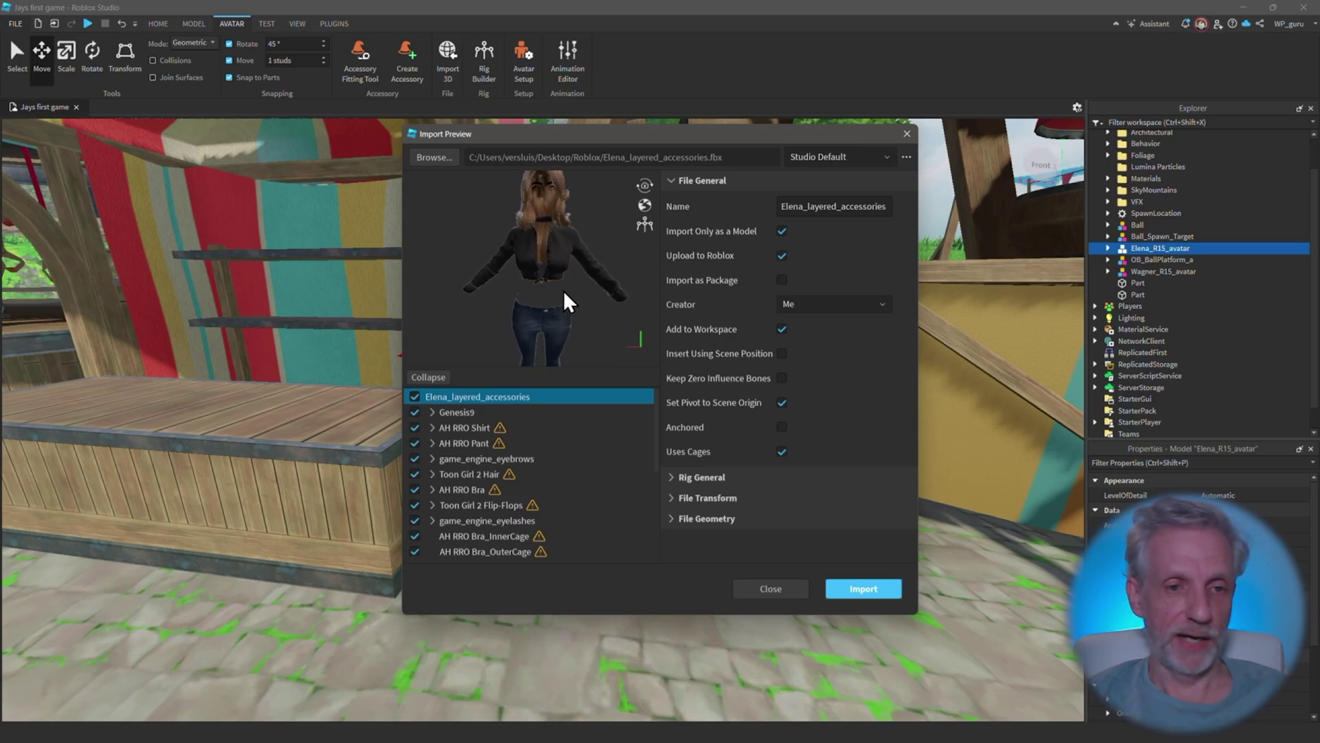
left_click_drag(574, 283, 554, 303)
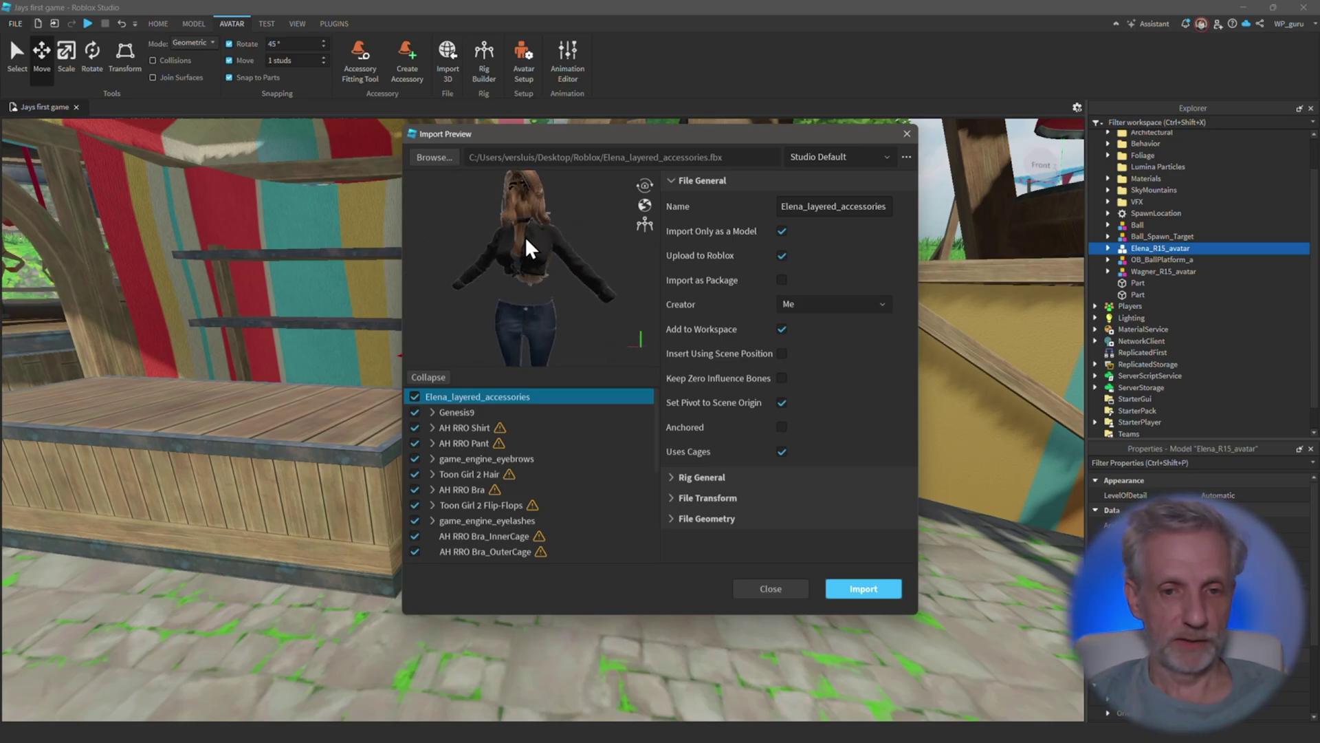
Import Elena_layered_accessories and stand it on the ground 1 stud right of Elena_R15_avatar.
left_click(876, 588)
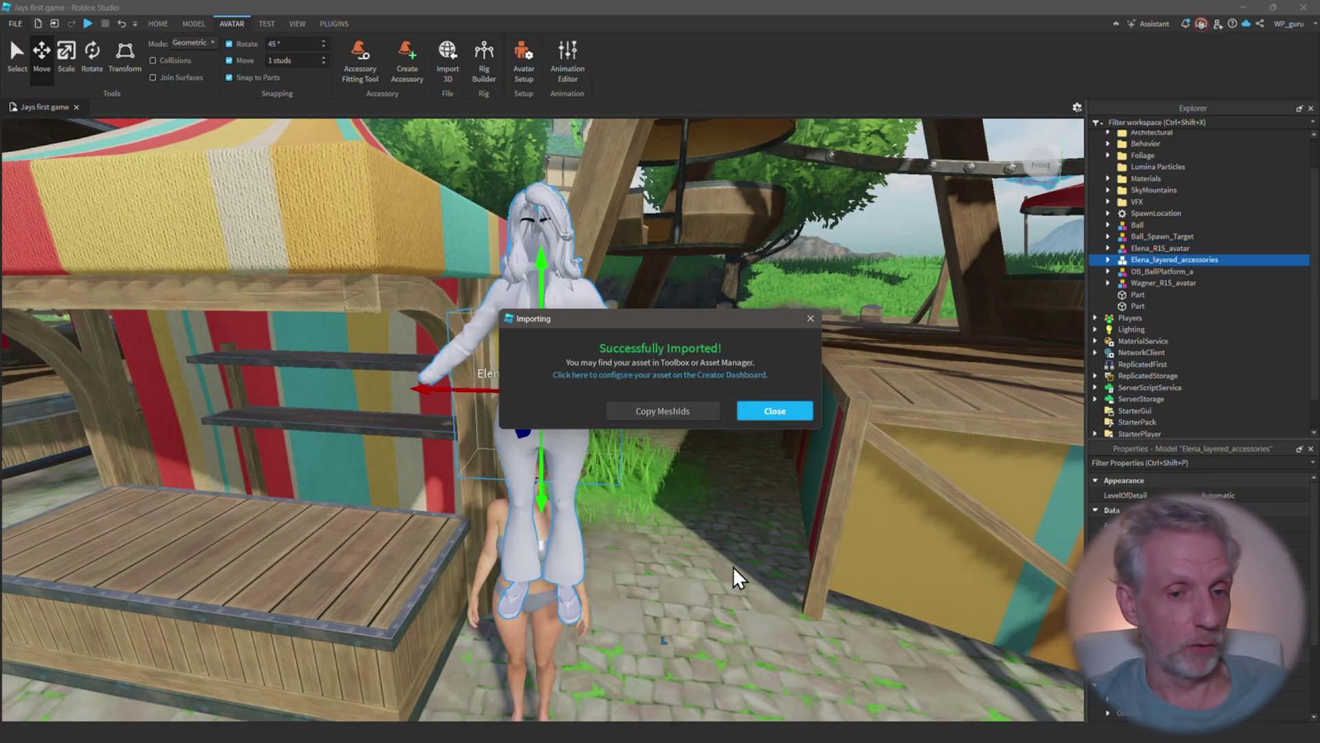
left_click(779, 411)
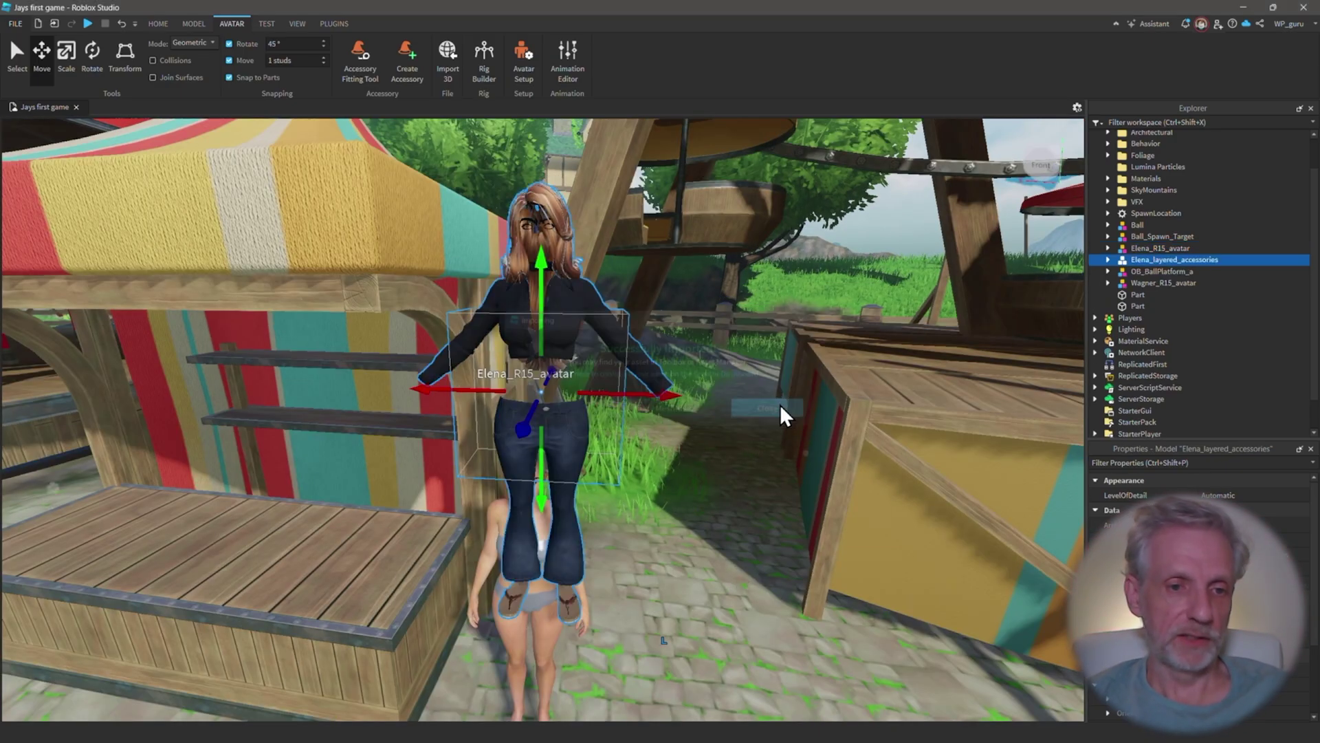
left_click_drag(467, 391, 718, 406)
left_click_drag(761, 344, 762, 499)
right_click_drag(790, 522, 793, 534)
left_click_drag(754, 250, 747, 323)
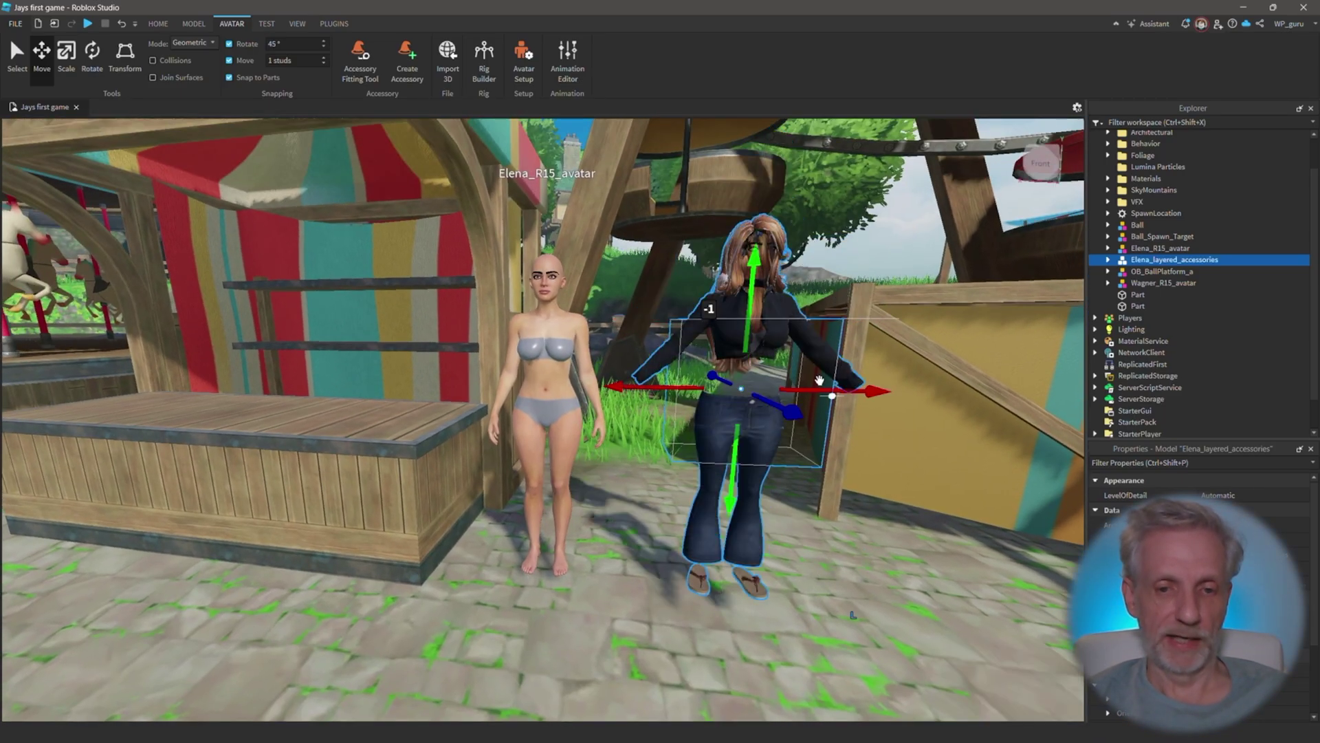
left_click_drag(826, 394, 886, 395)
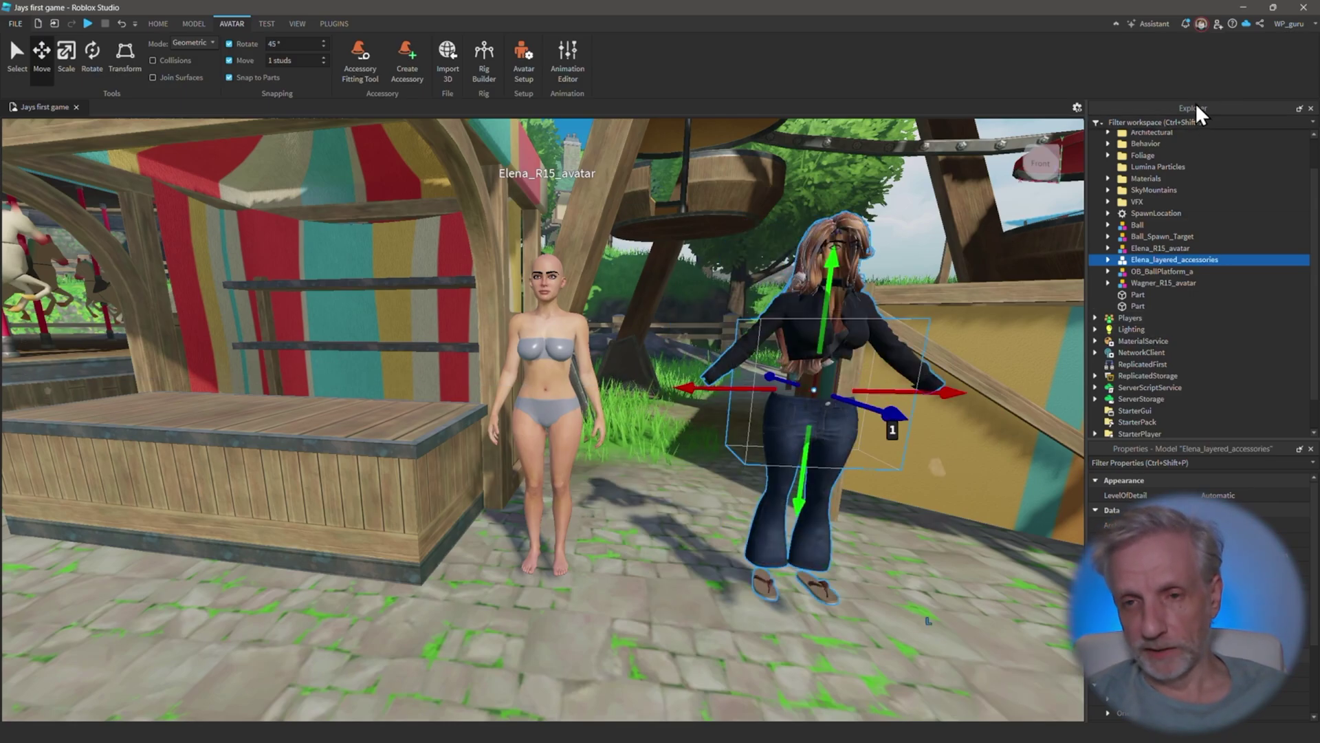
Expand Elena_layered_accessories and check its Bra, Pant, Shirt and Flip-Flops parts.
left_click(1108, 260)
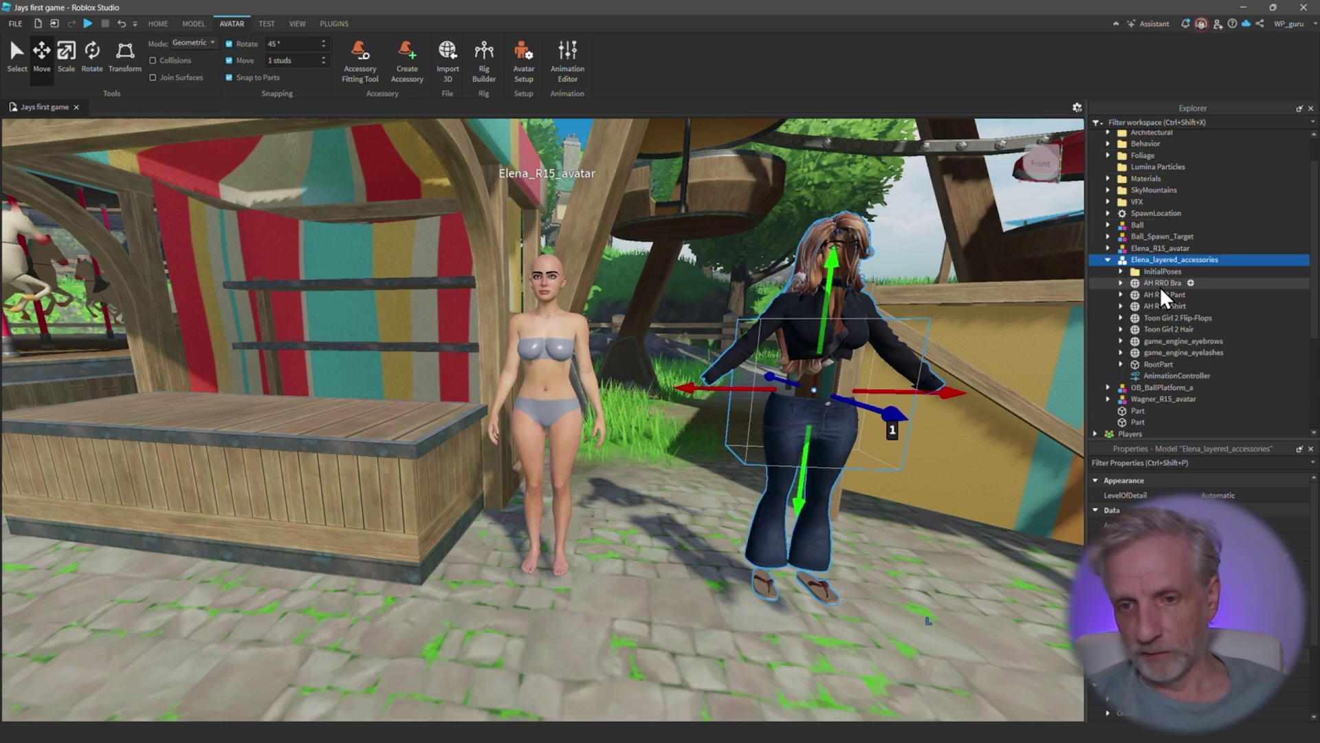
left_click(1163, 285)
left_click(1167, 297)
left_click(1164, 309)
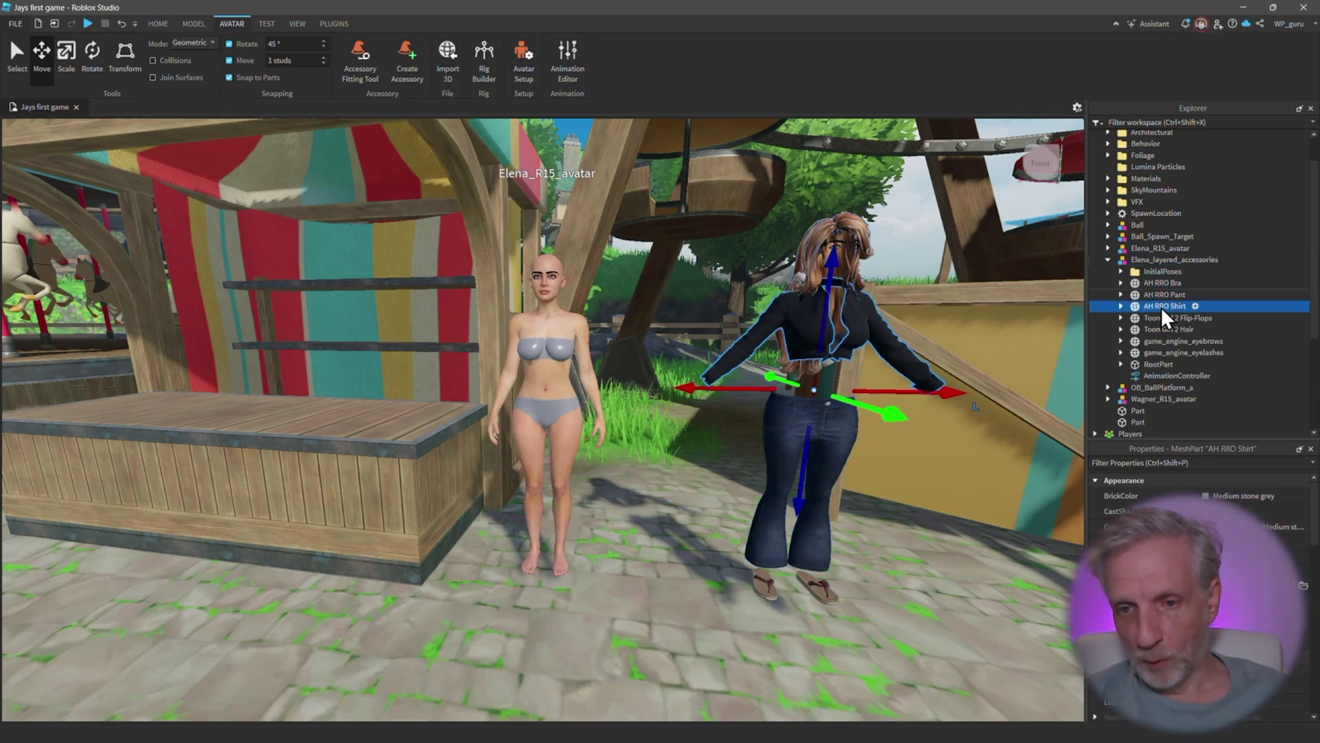
left_click(1171, 321)
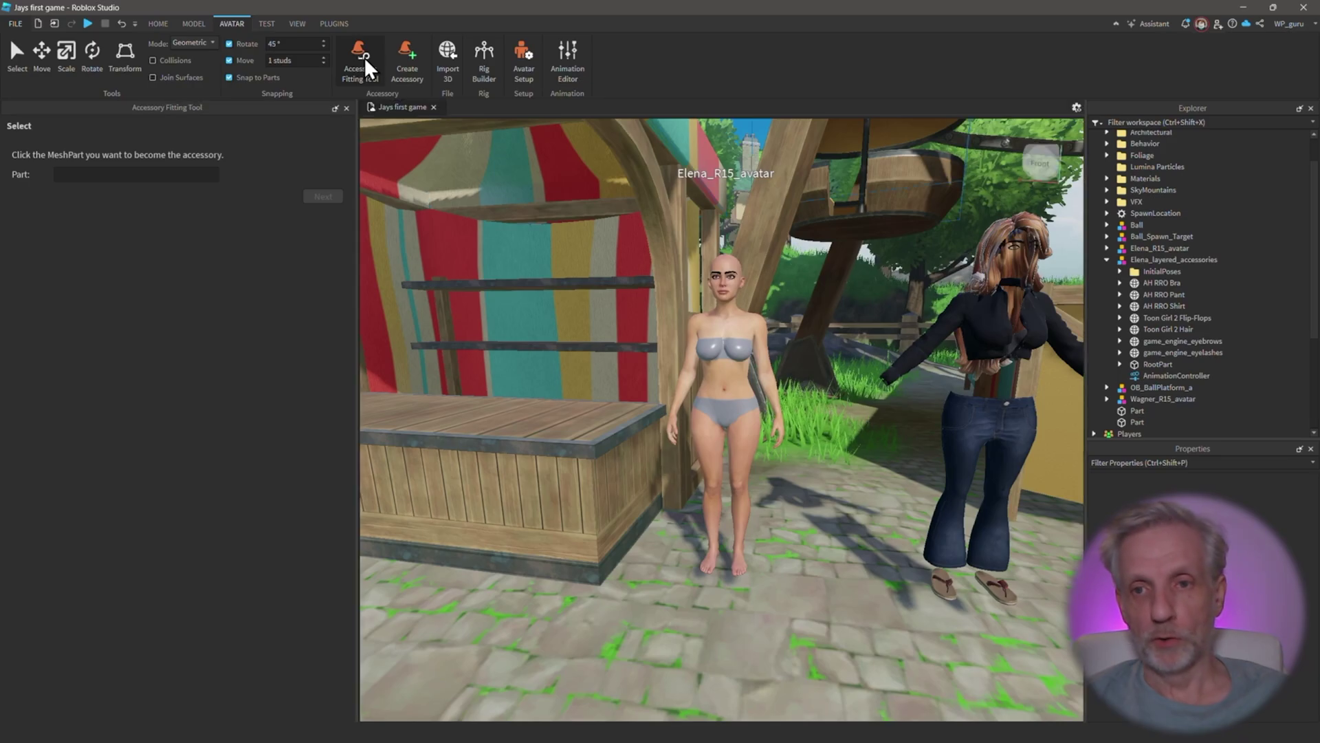
Toggle the Explorer and Properties panels off and back on, then reopen the Accessory Fitting Tool.
left_click(364, 57)
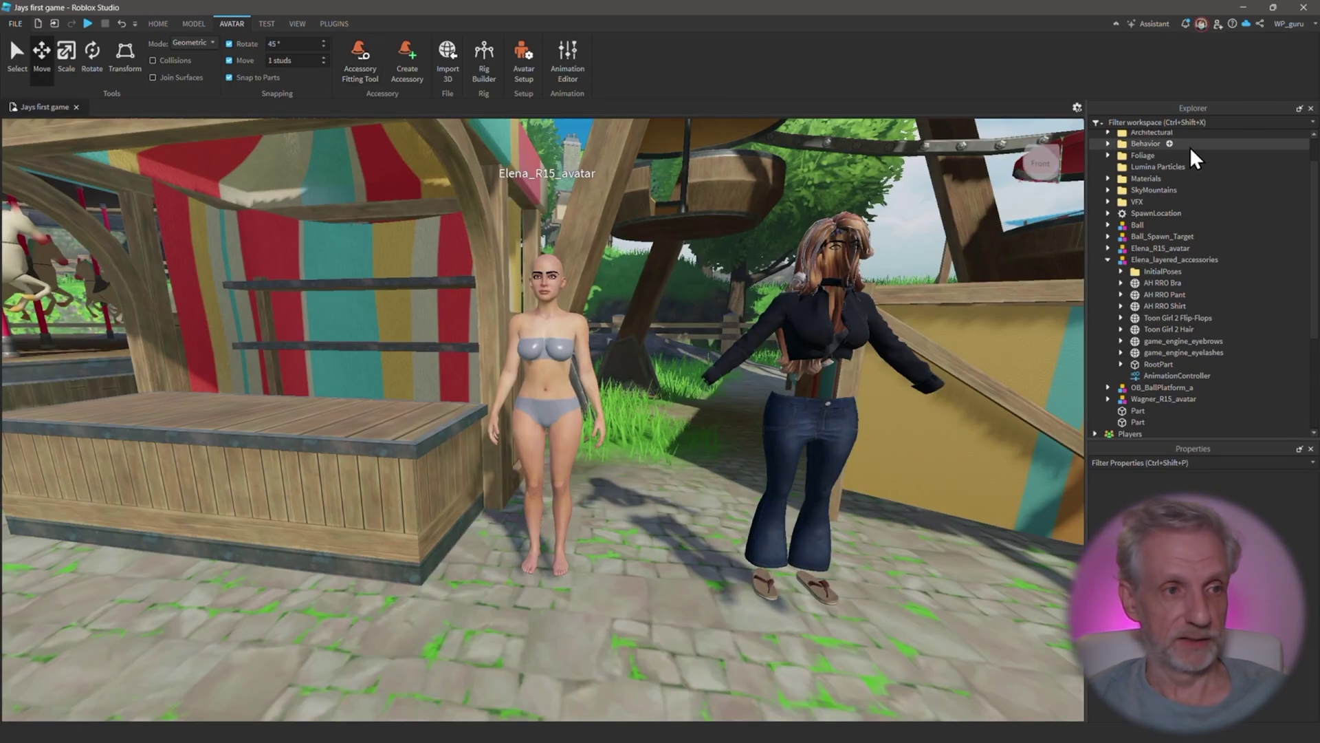
left_click(295, 23)
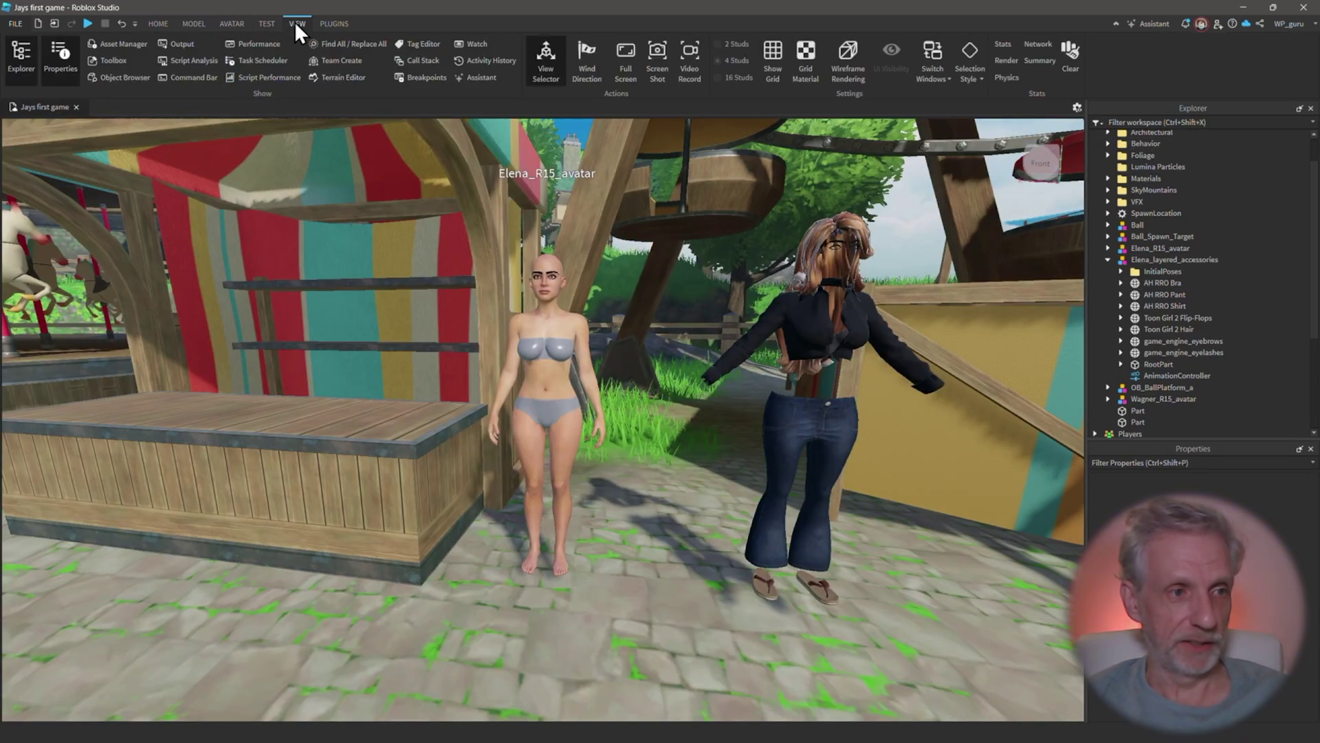
left_click(19, 64)
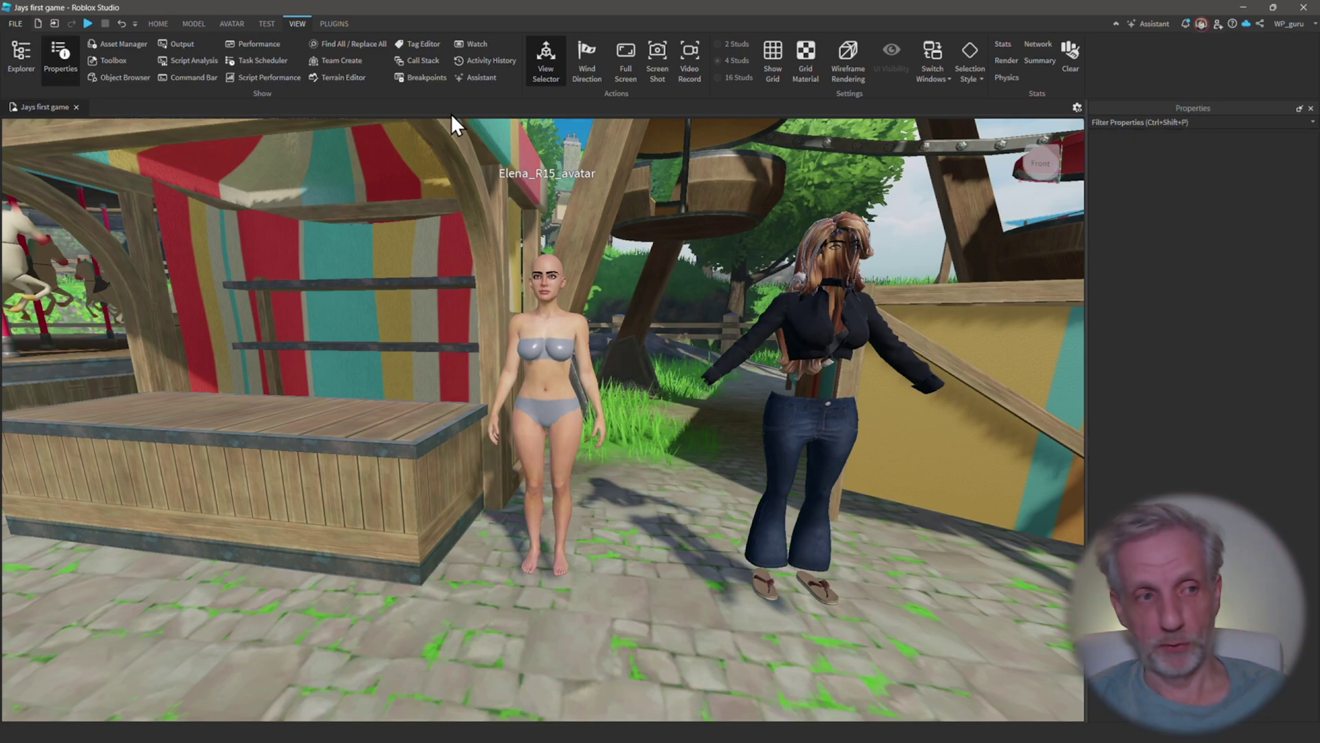
left_click(60, 56)
left_click(879, 339)
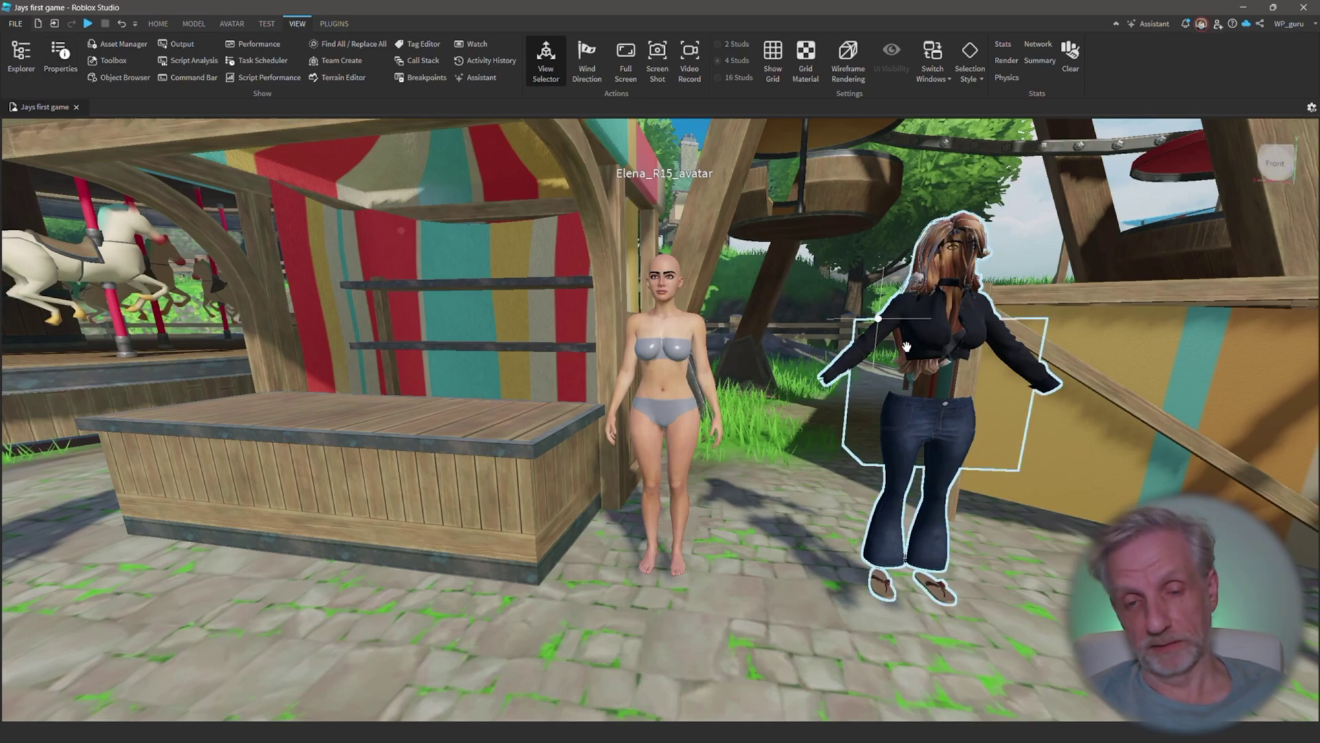
left_click(64, 51)
left_click(17, 54)
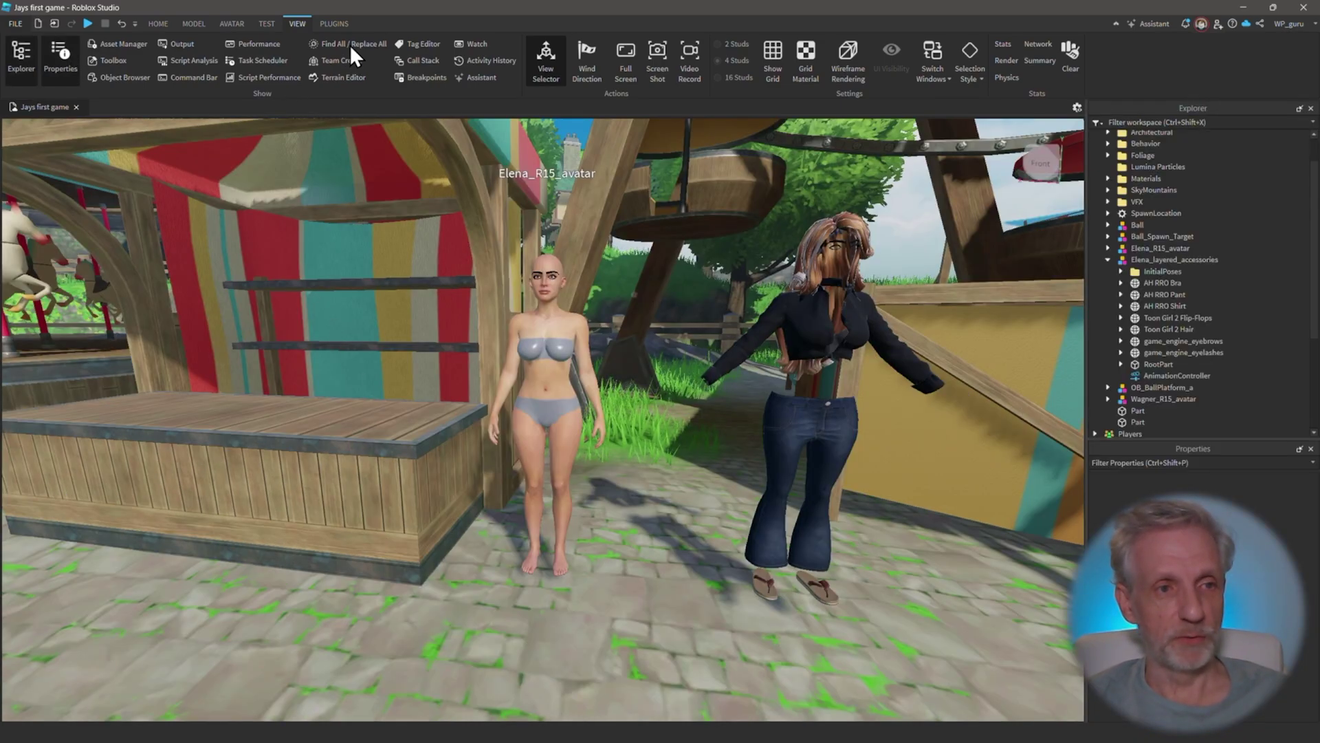
left_click(225, 22)
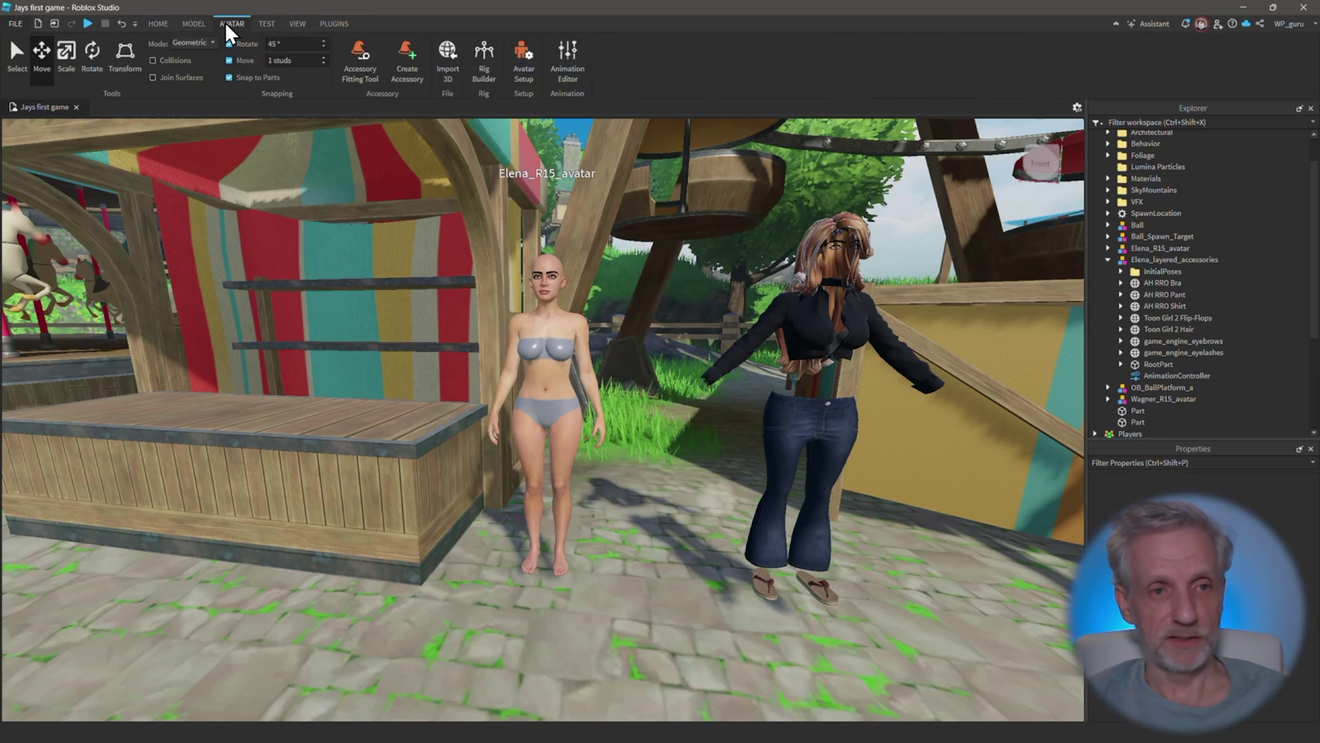
left_click(357, 58)
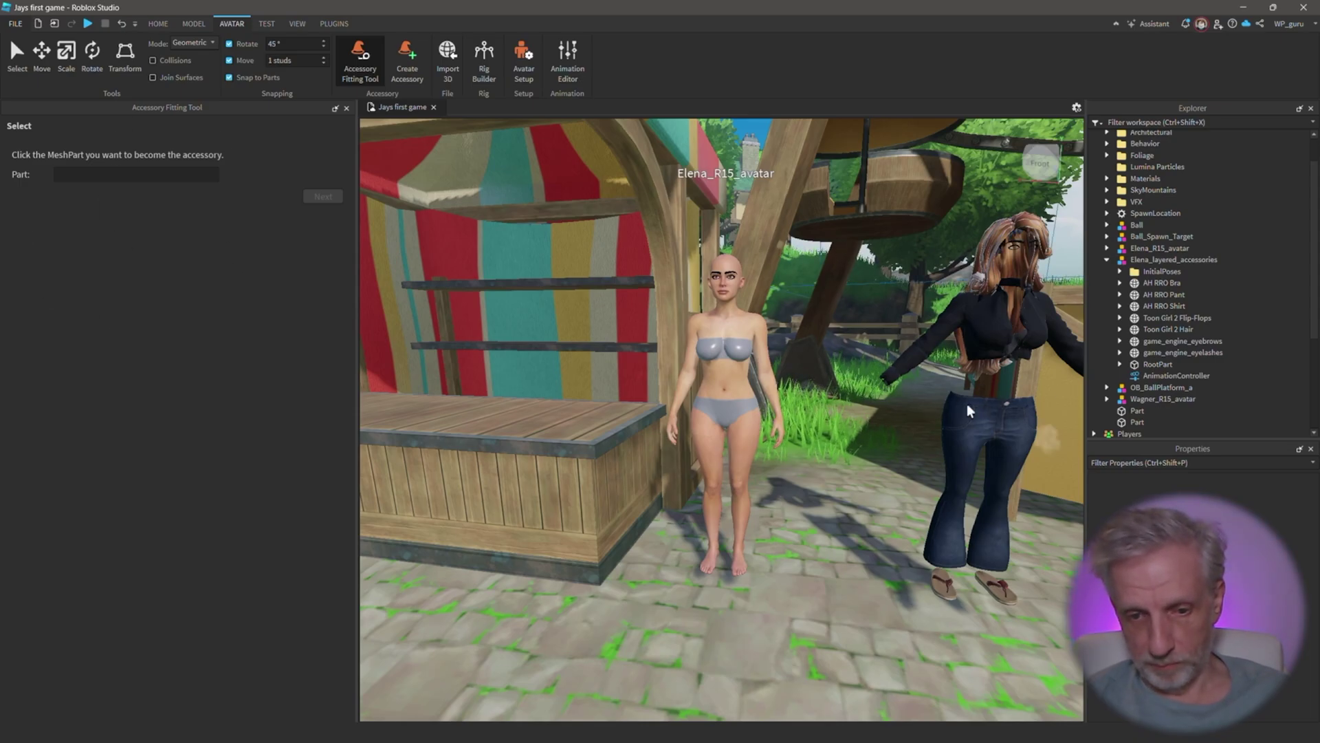
Set the Toon Girl 2 Flip-Flops up as RightShoe clothing in the fitting tool.
left_click(944, 591)
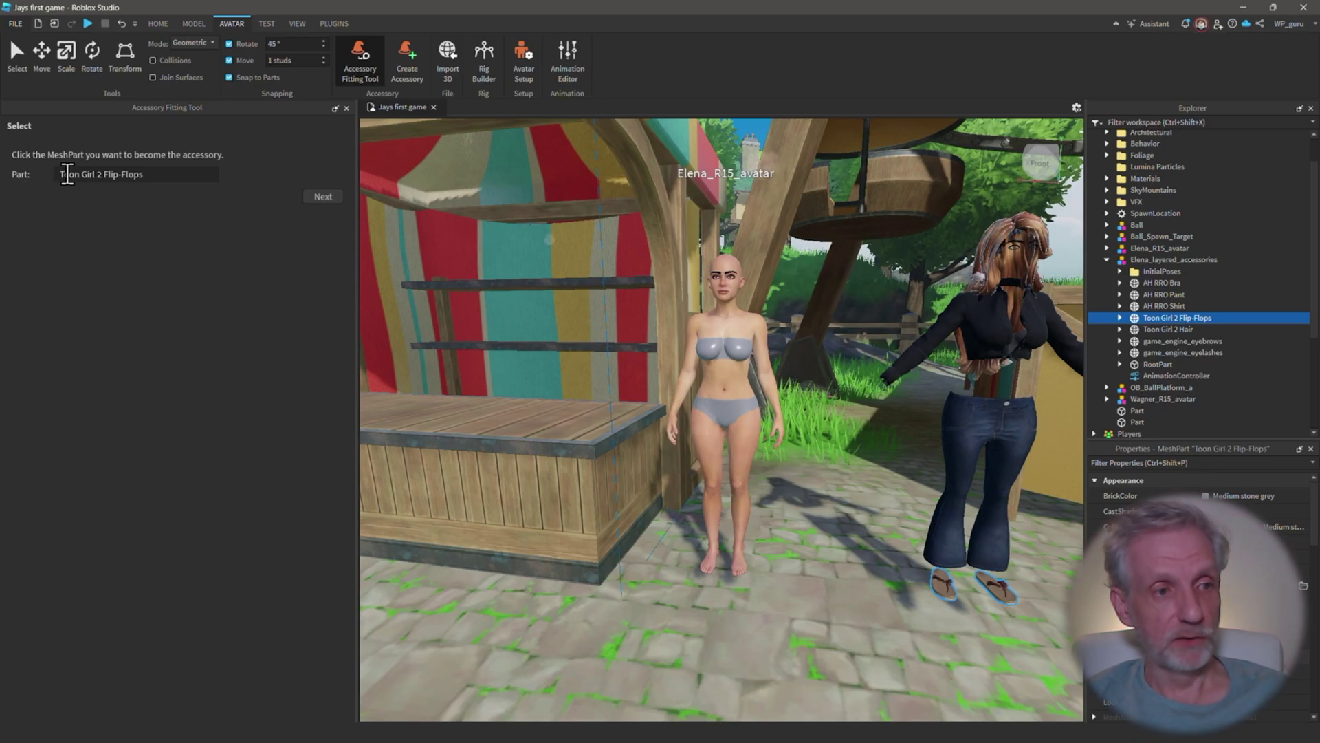
left_click(320, 197)
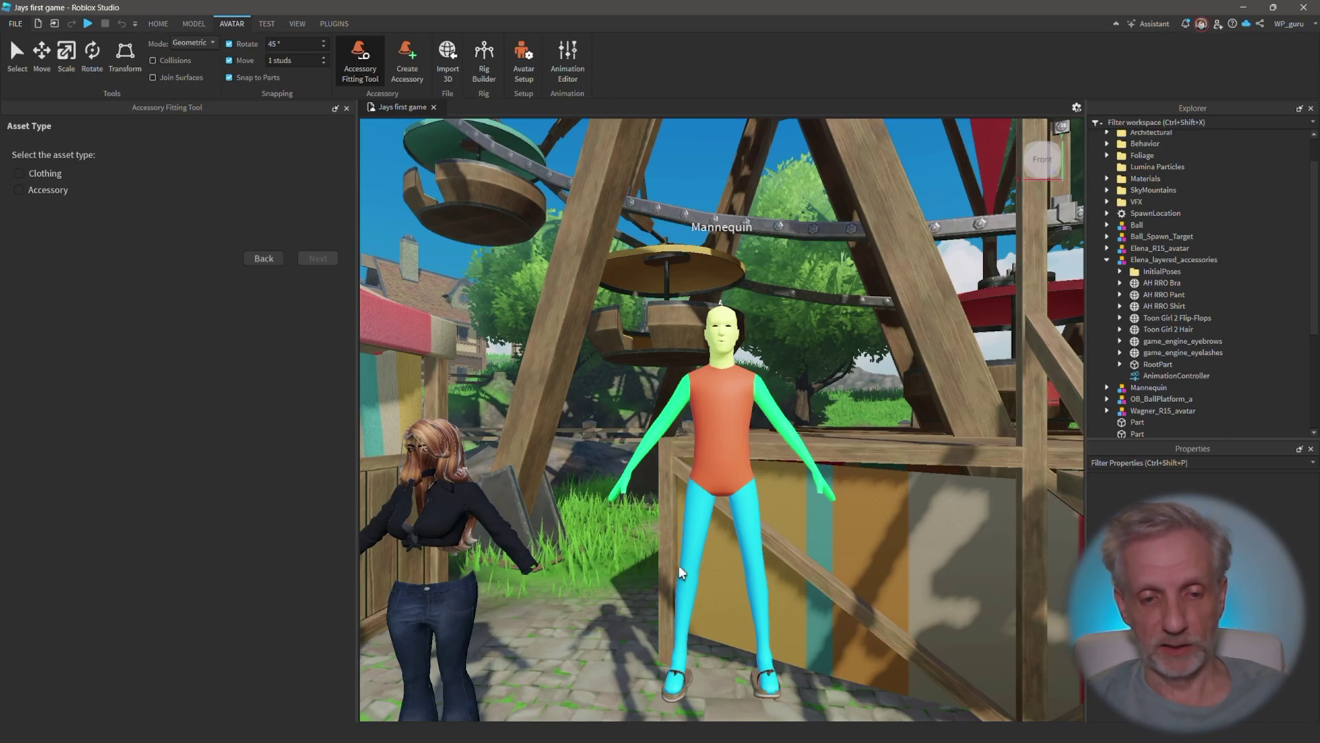
left_click(21, 172)
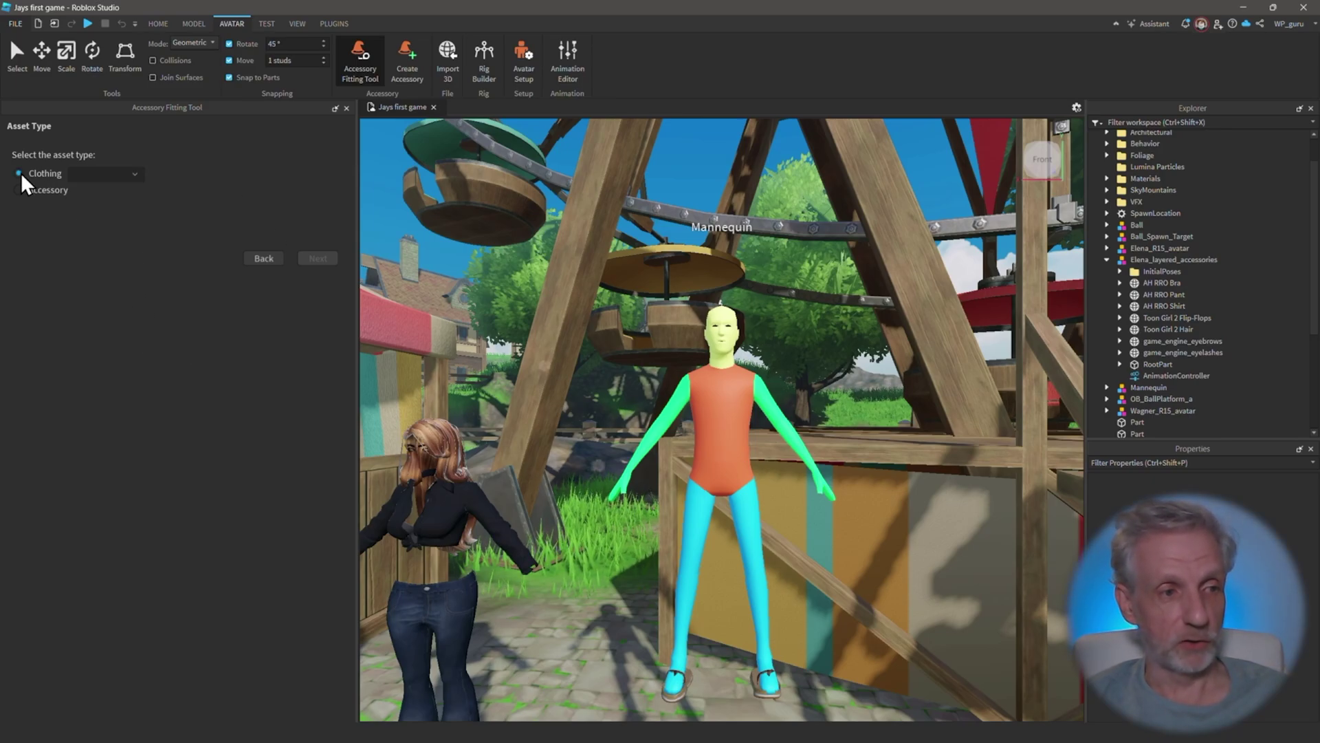
left_click(135, 173)
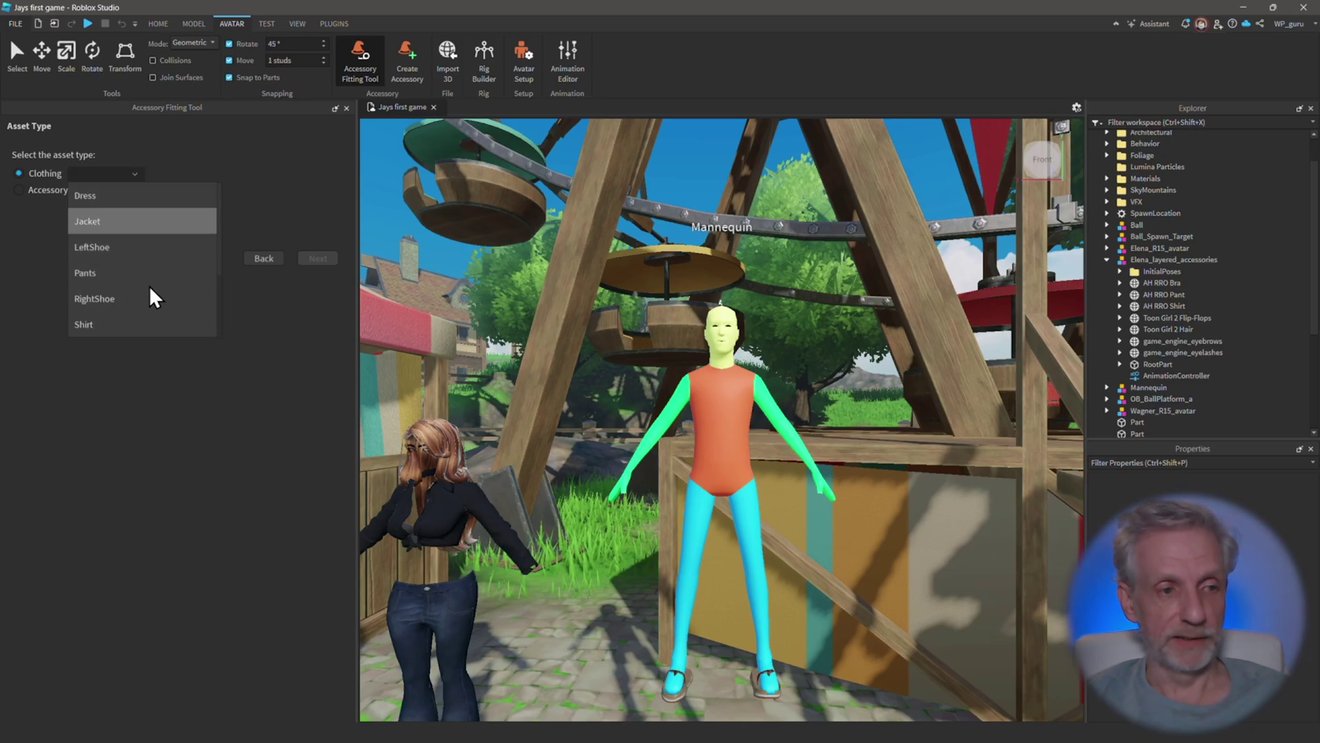
scroll(147, 302, "down", 3)
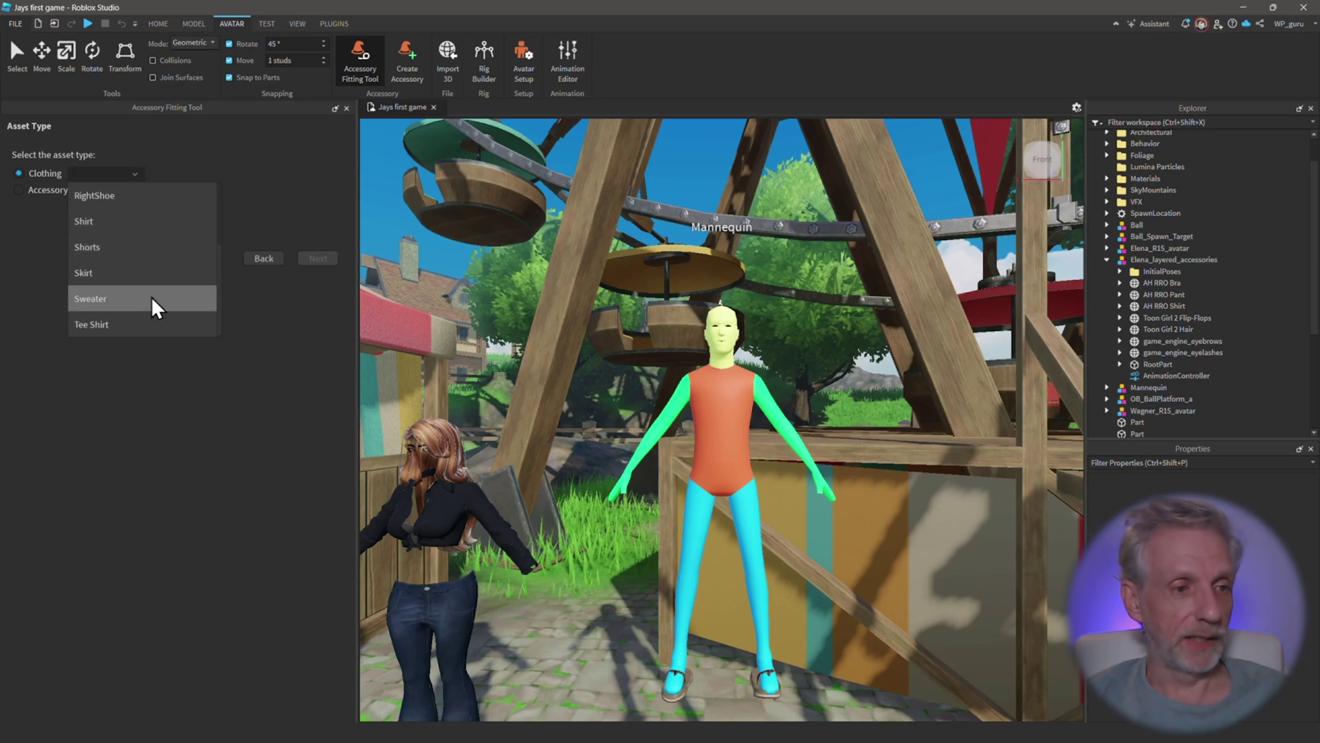
scroll(151, 296, "up", 3)
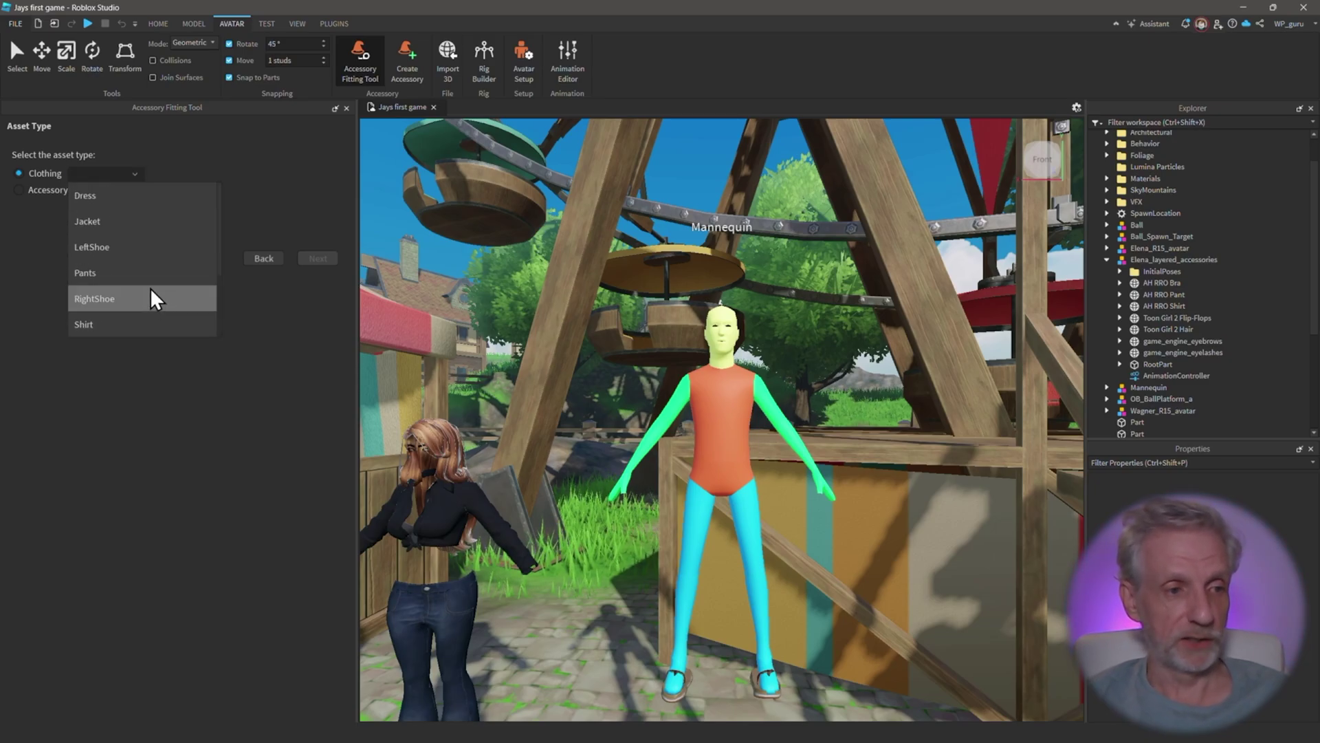
left_click(123, 300)
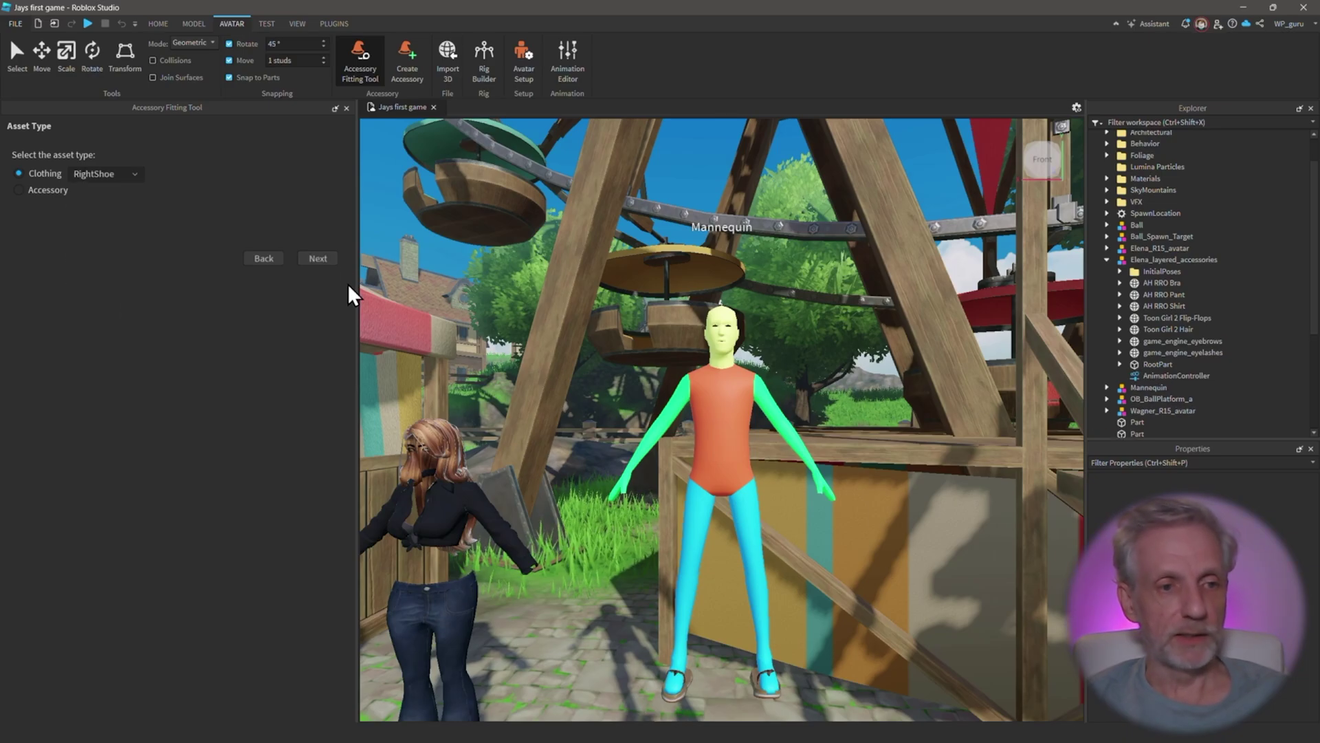
left_click(322, 259)
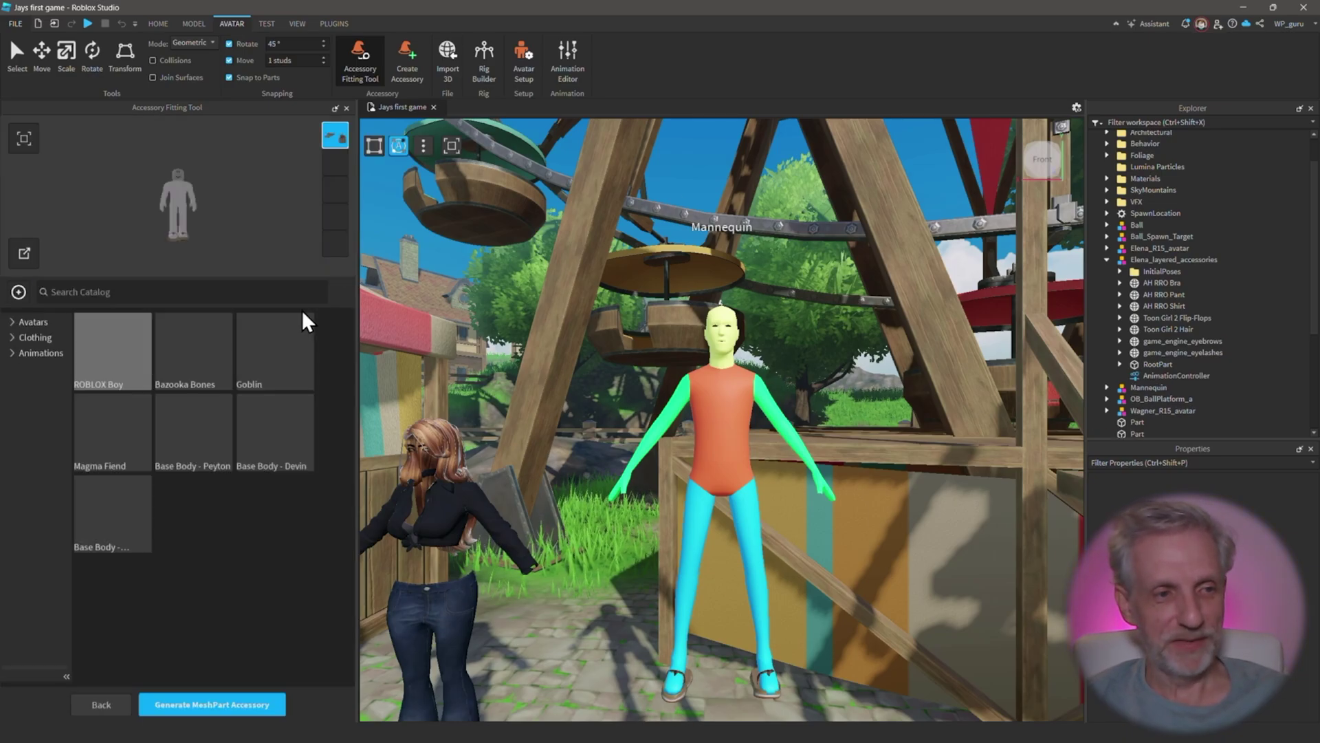
Zoom and rotate the mannequin preview to inspect how the flip-flops sit.
scroll(200, 234, "up", 5)
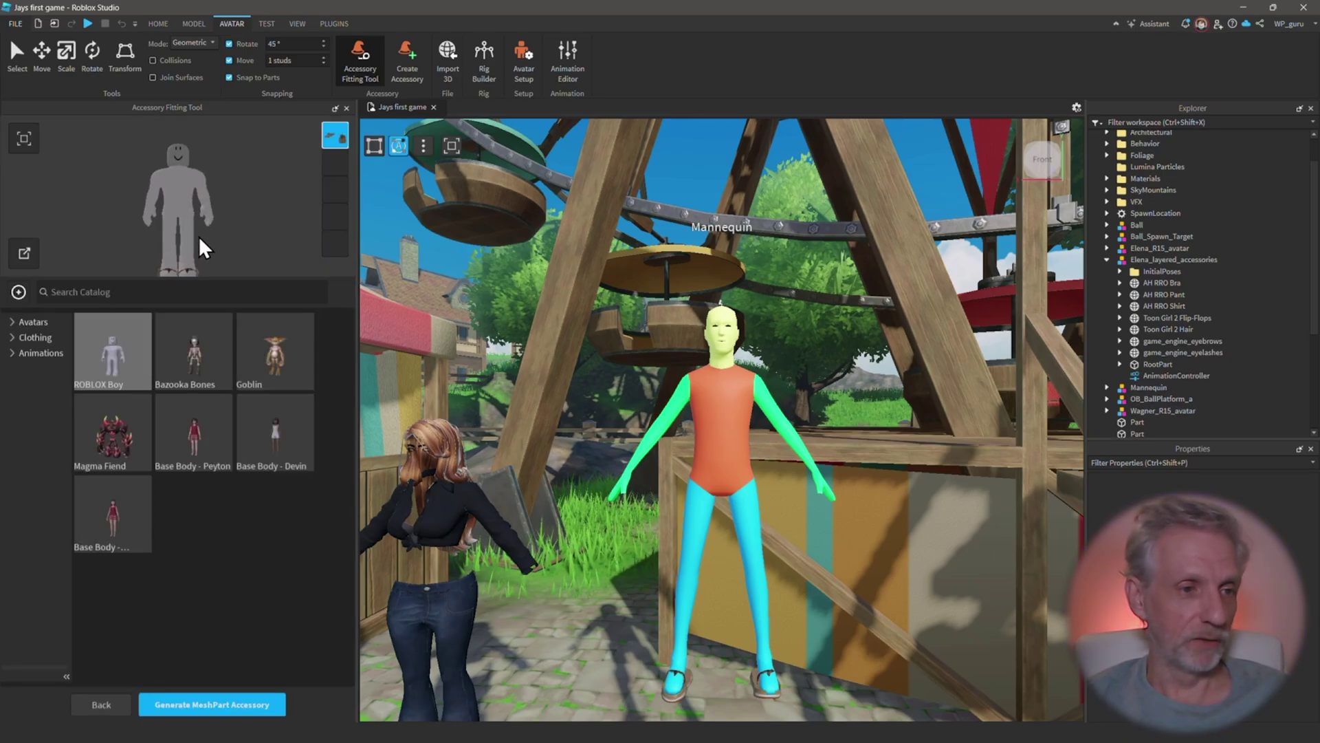
scroll(176, 185, "down", 2)
middle_click_drag(179, 189, 186, 155)
scroll(193, 202, "up", 4)
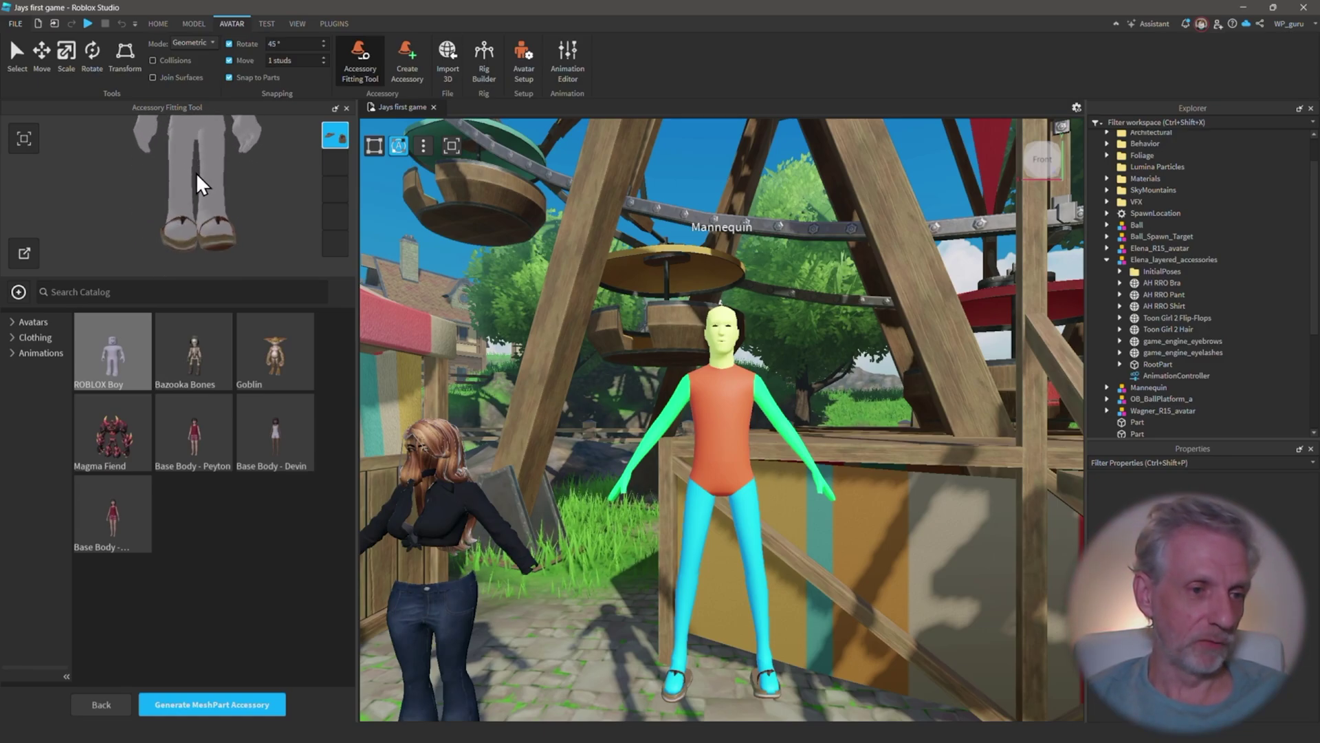
mouse_move(229, 191)
left_mouse_down()
mouse_move(282, 181)
mouse_move(98, 168)
mouse_move(57, 182)
mouse_move(234, 179)
mouse_move(221, 188)
left_mouse_up()
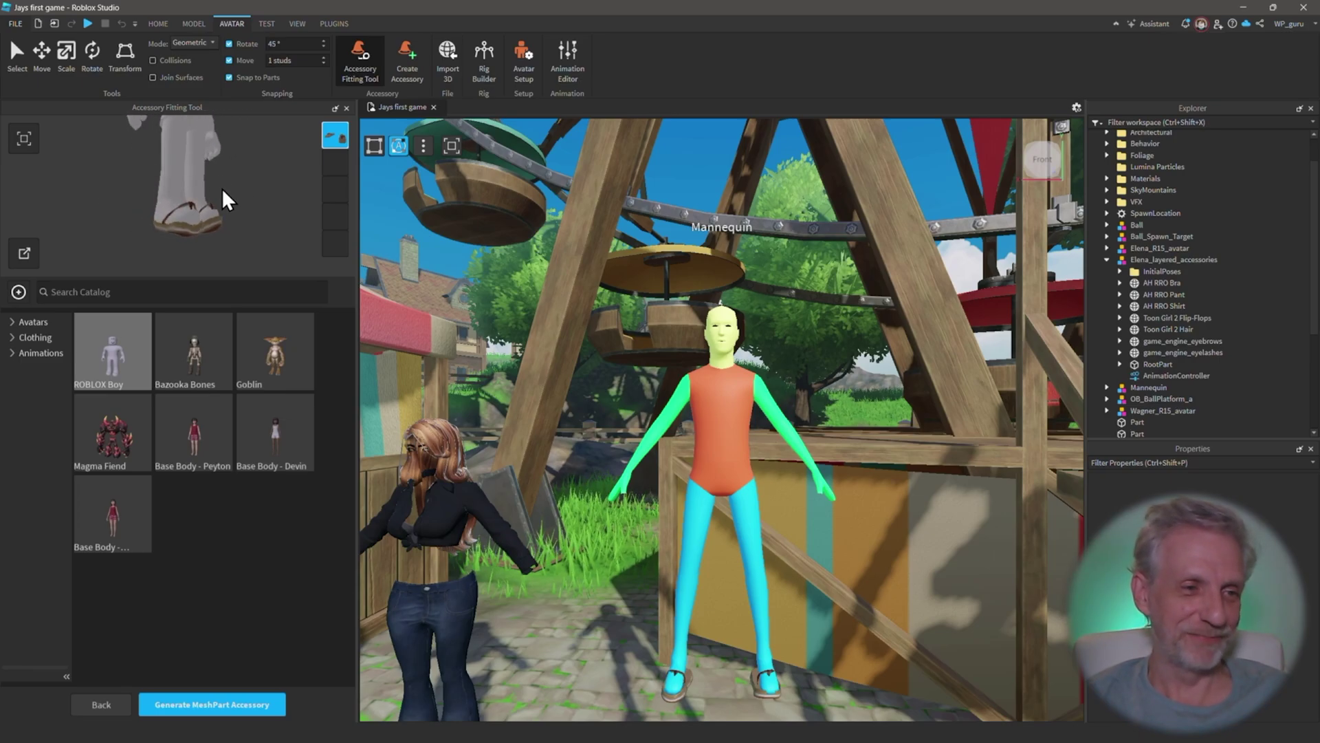
scroll(223, 207, "down", 2)
scroll(219, 206, "down", 3)
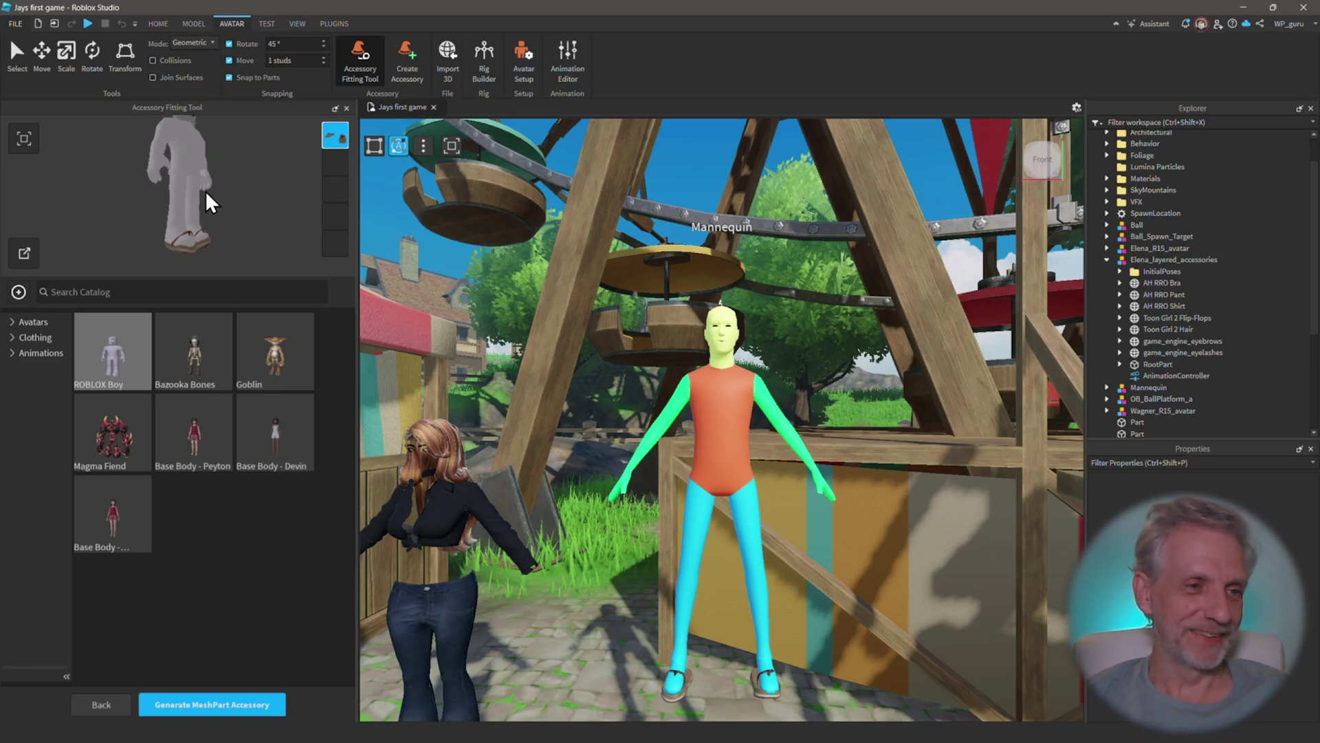
Generate the flip-flops MeshPart accessory and delete the original flip-flops mesh from the avatar.
left_click(236, 703)
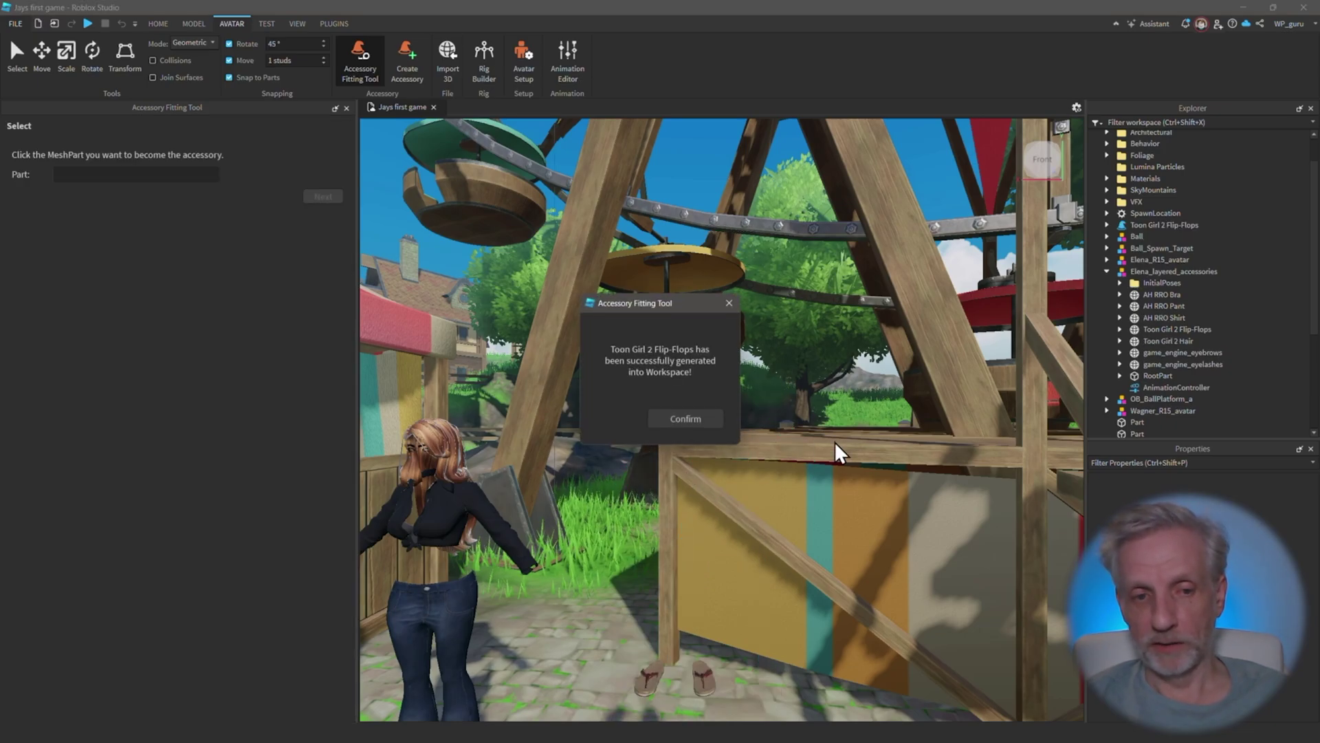
left_click(700, 419)
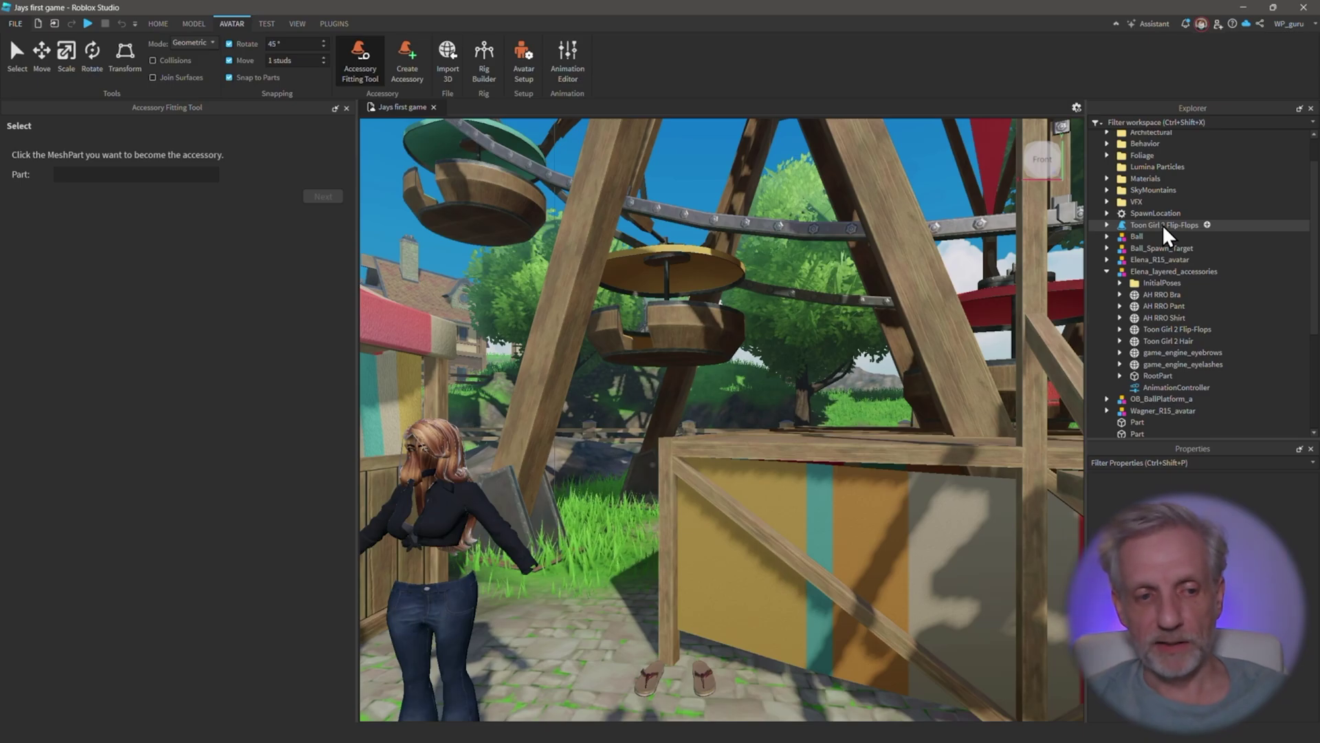
scroll(892, 411, "down", 3)
right_click_drag(892, 411, 892, 411)
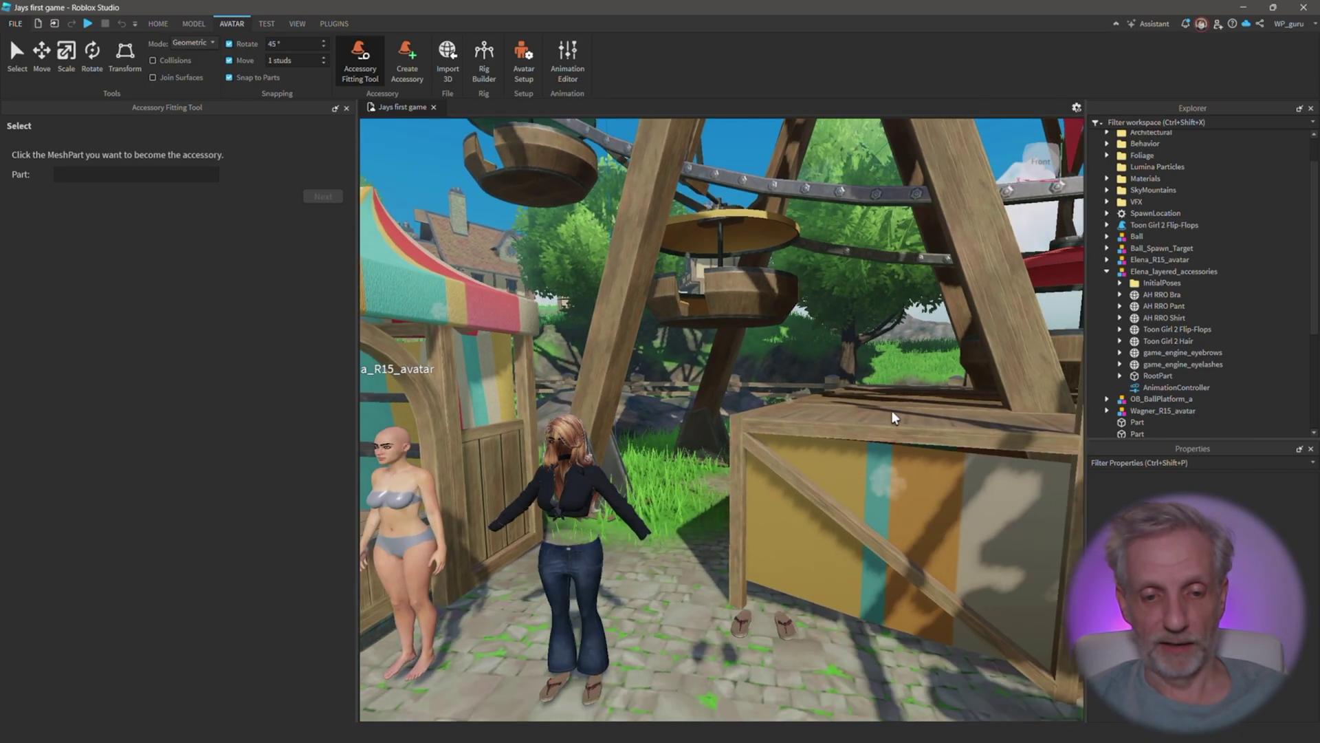
scroll(891, 410, "down", 4)
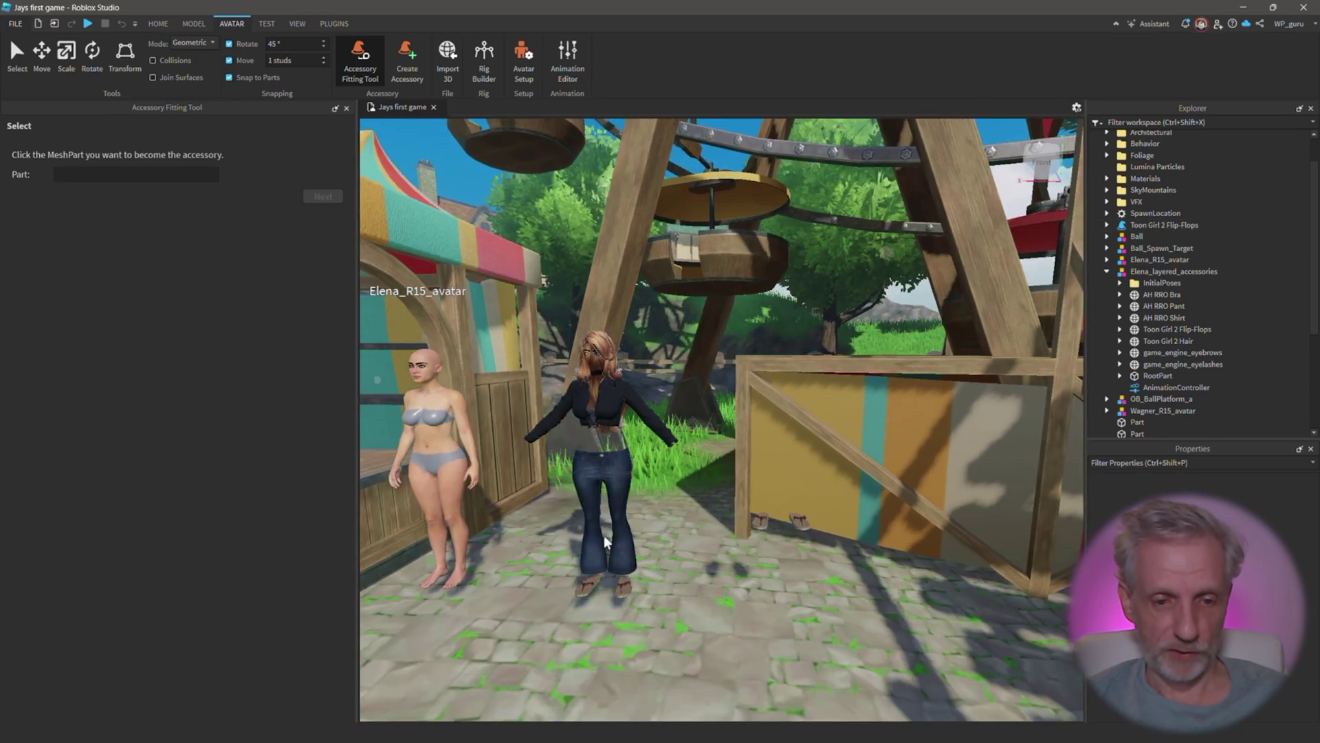
left_click(623, 590)
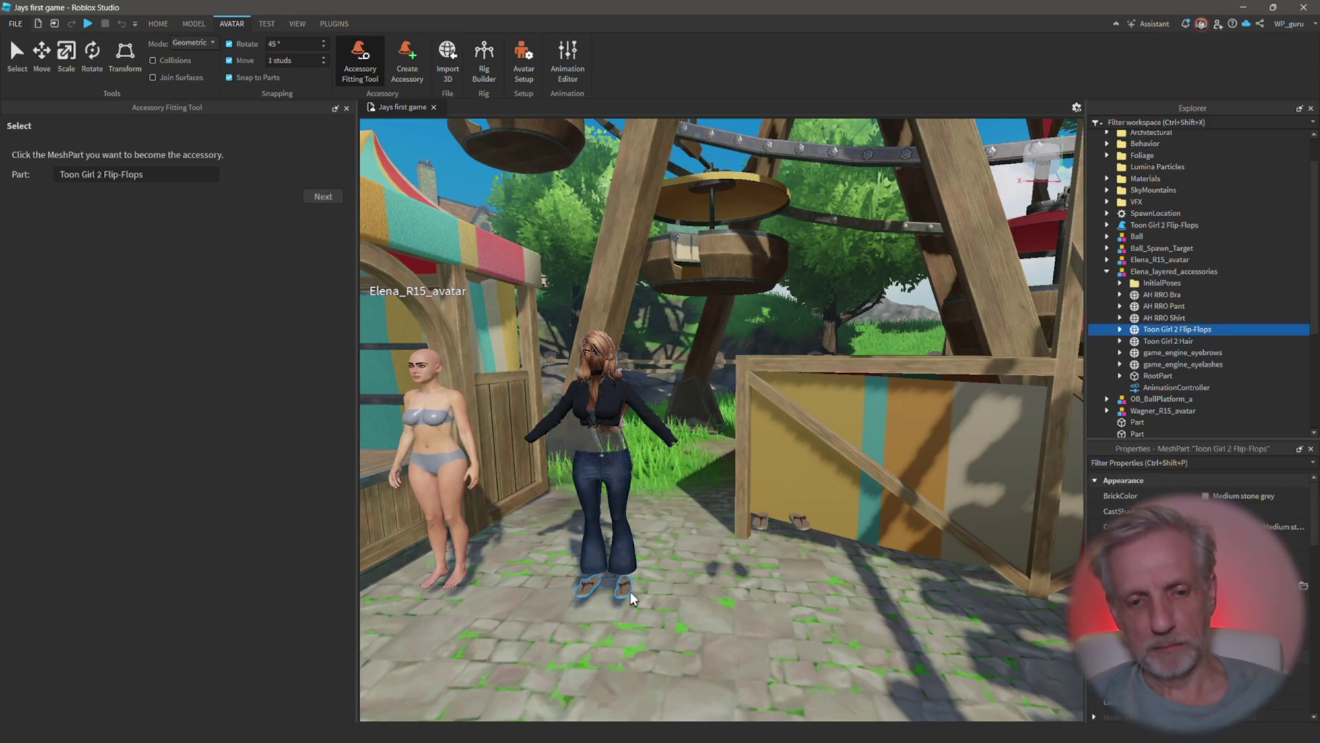
key("Delete")
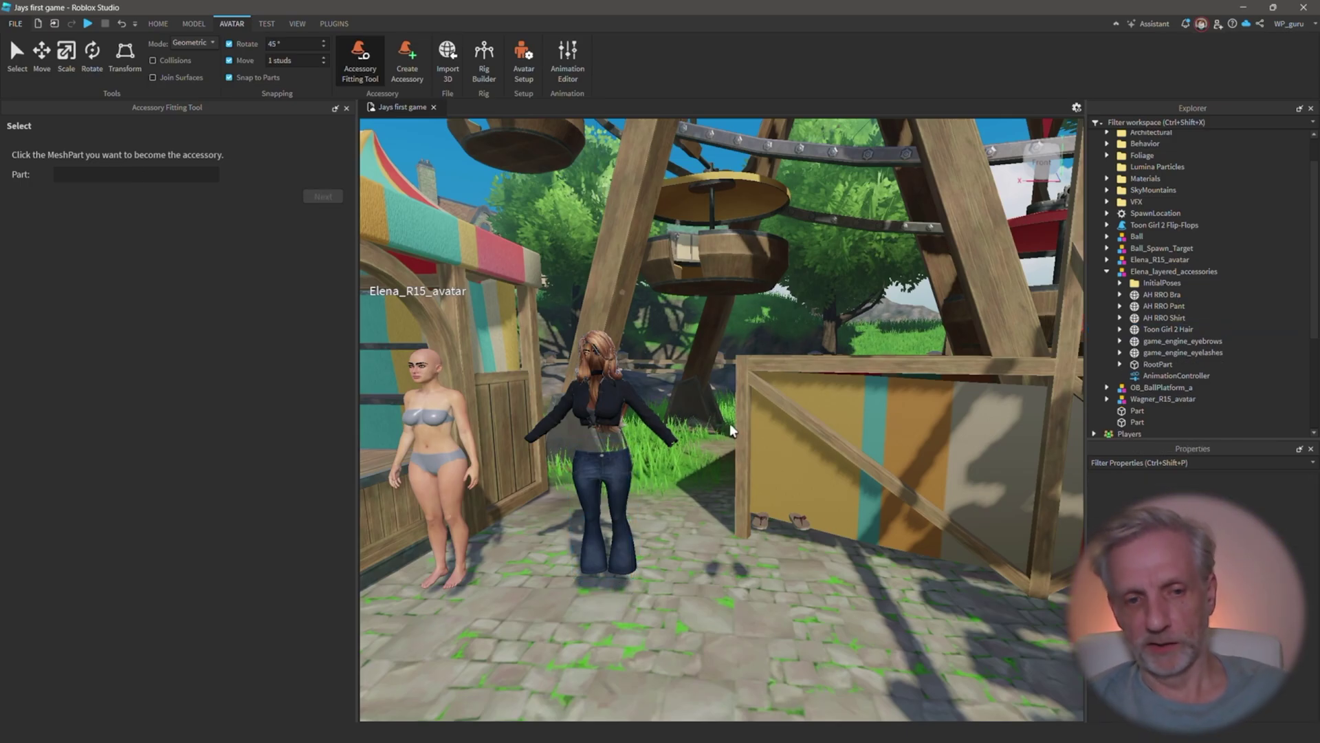
Choose Toon Girl 2 Hair as the next part to fit.
right_click_drag(647, 421, 640, 419)
key("a")
key("w")
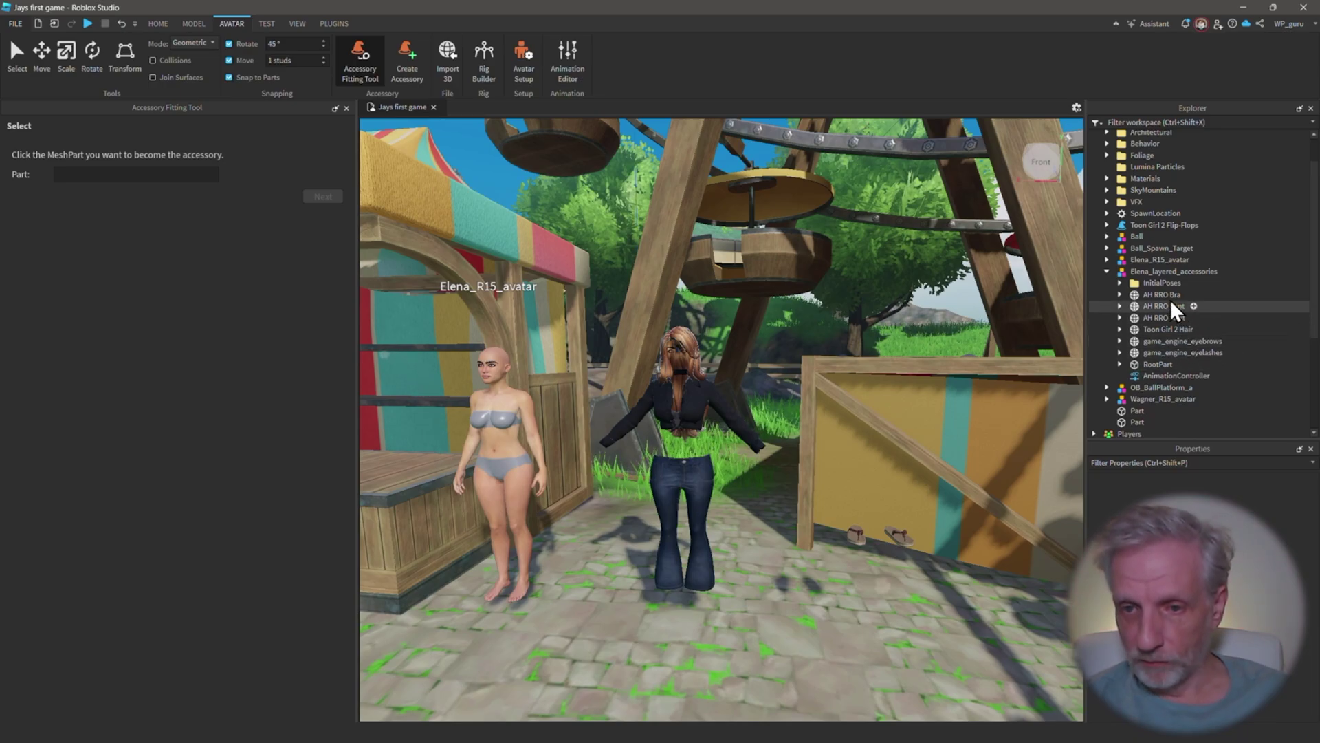
left_click(1203, 341)
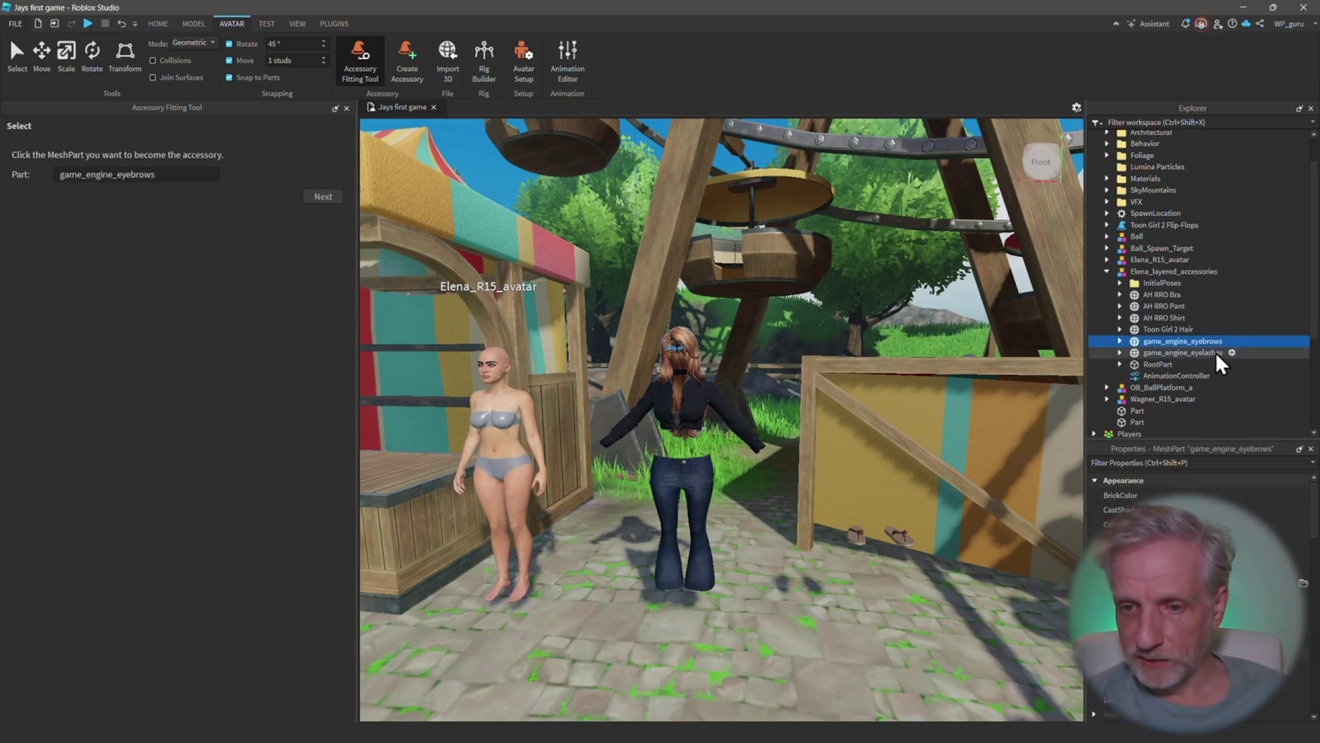
left_click(1184, 329)
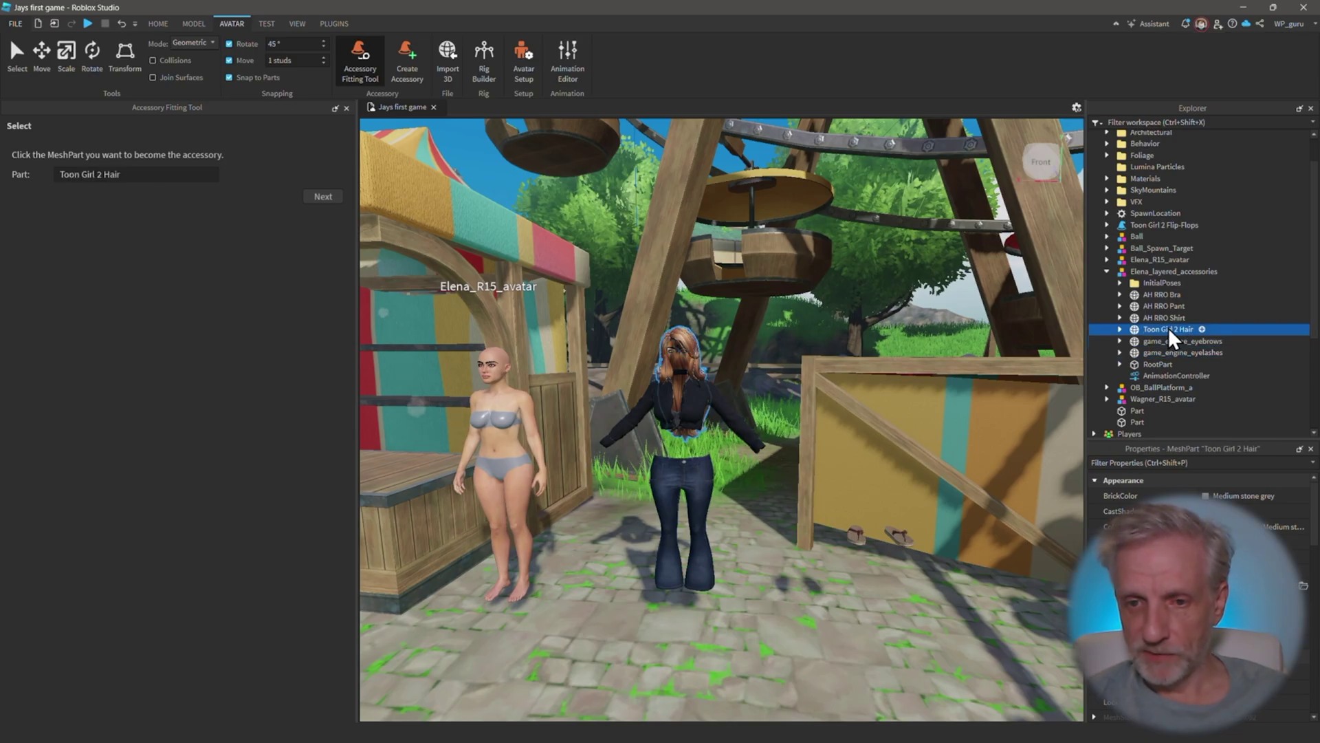
Set Toon Girl 2 Hair's asset type to Accessory > Hair.
left_click(322, 196)
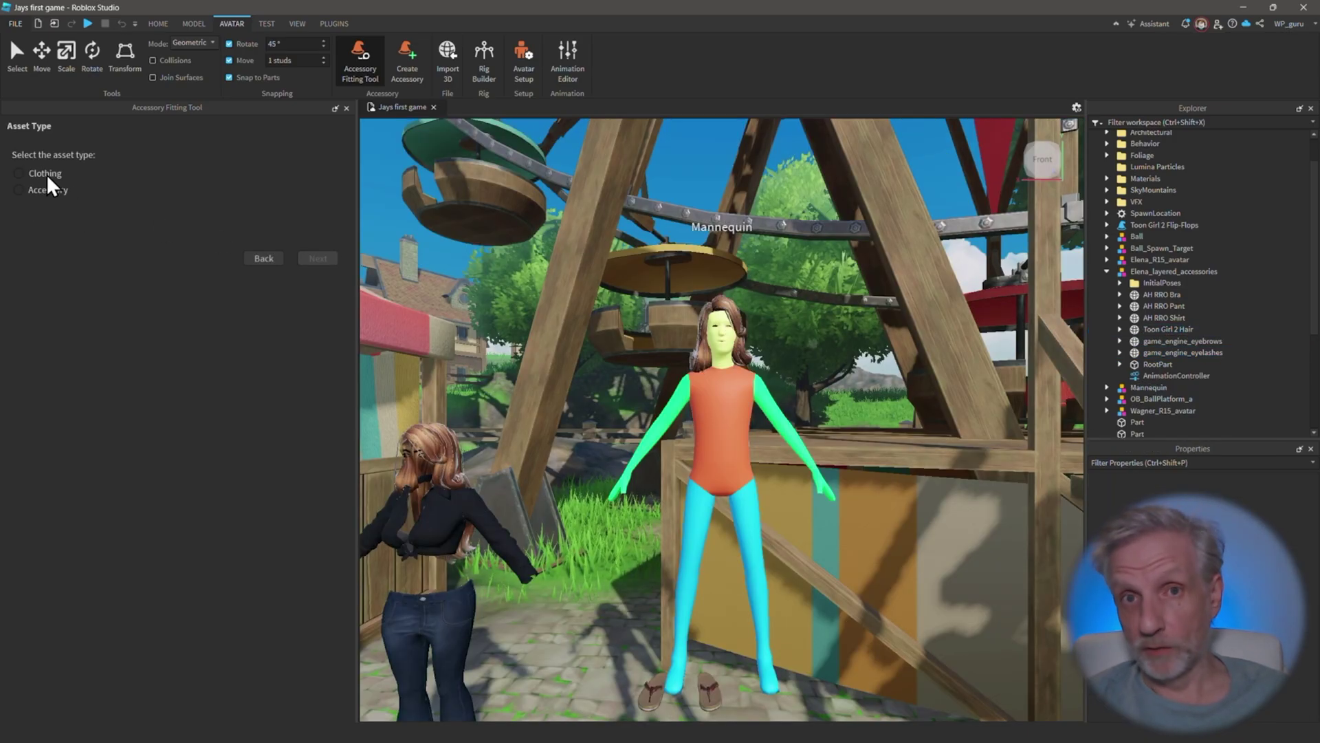
left_click(18, 188)
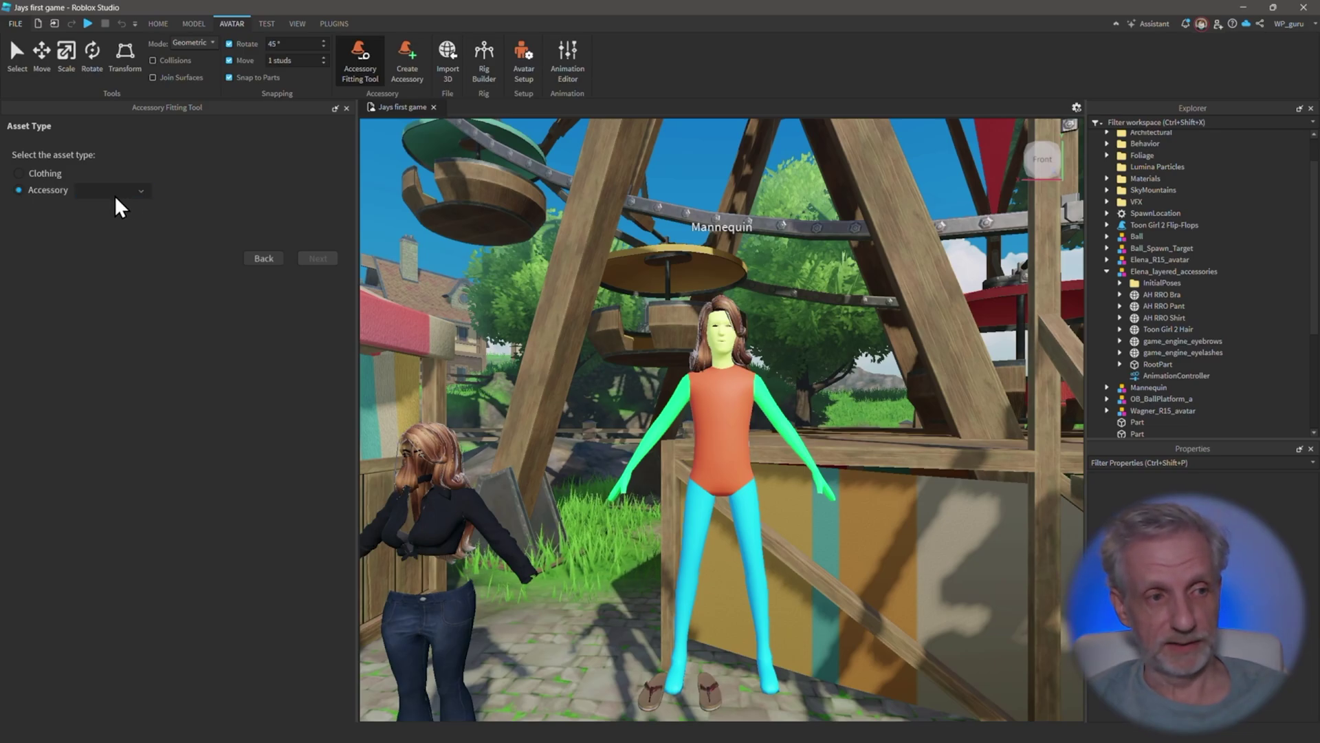
left_click(142, 192)
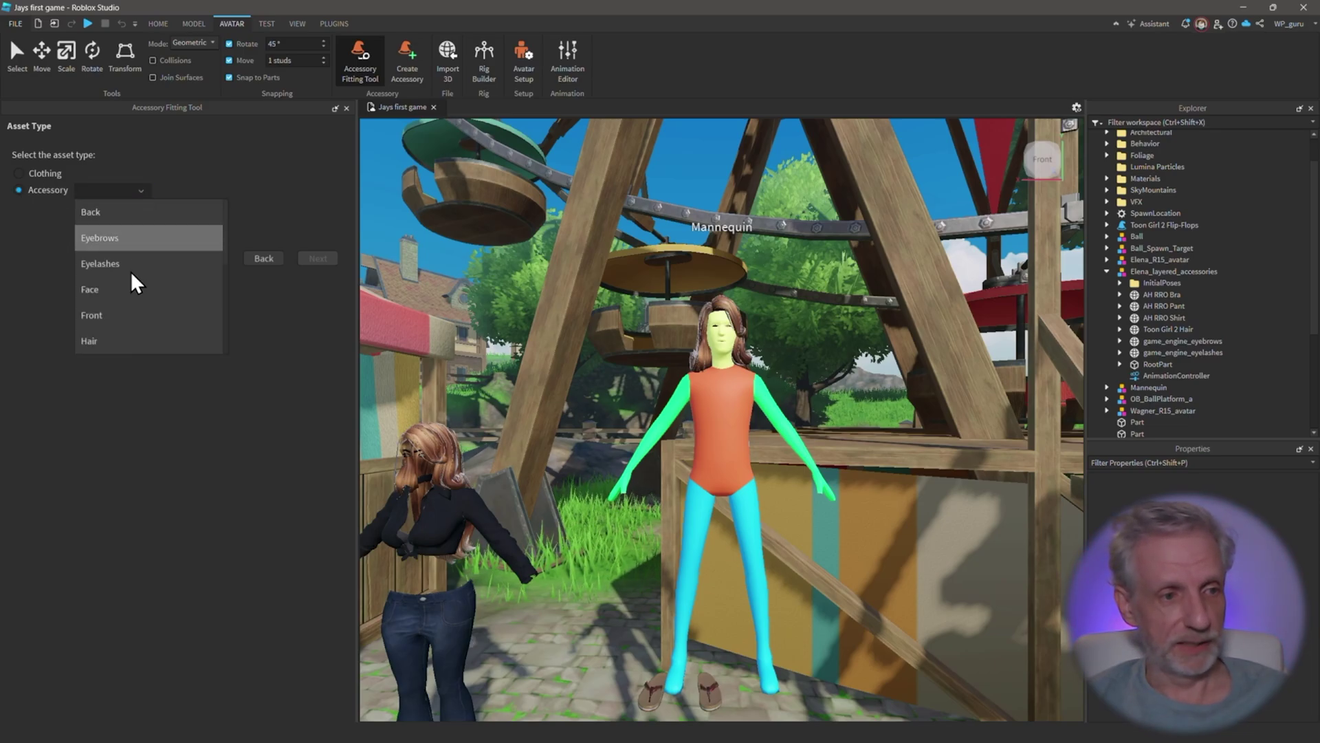
scroll(131, 275, "down", 2)
left_click(105, 252)
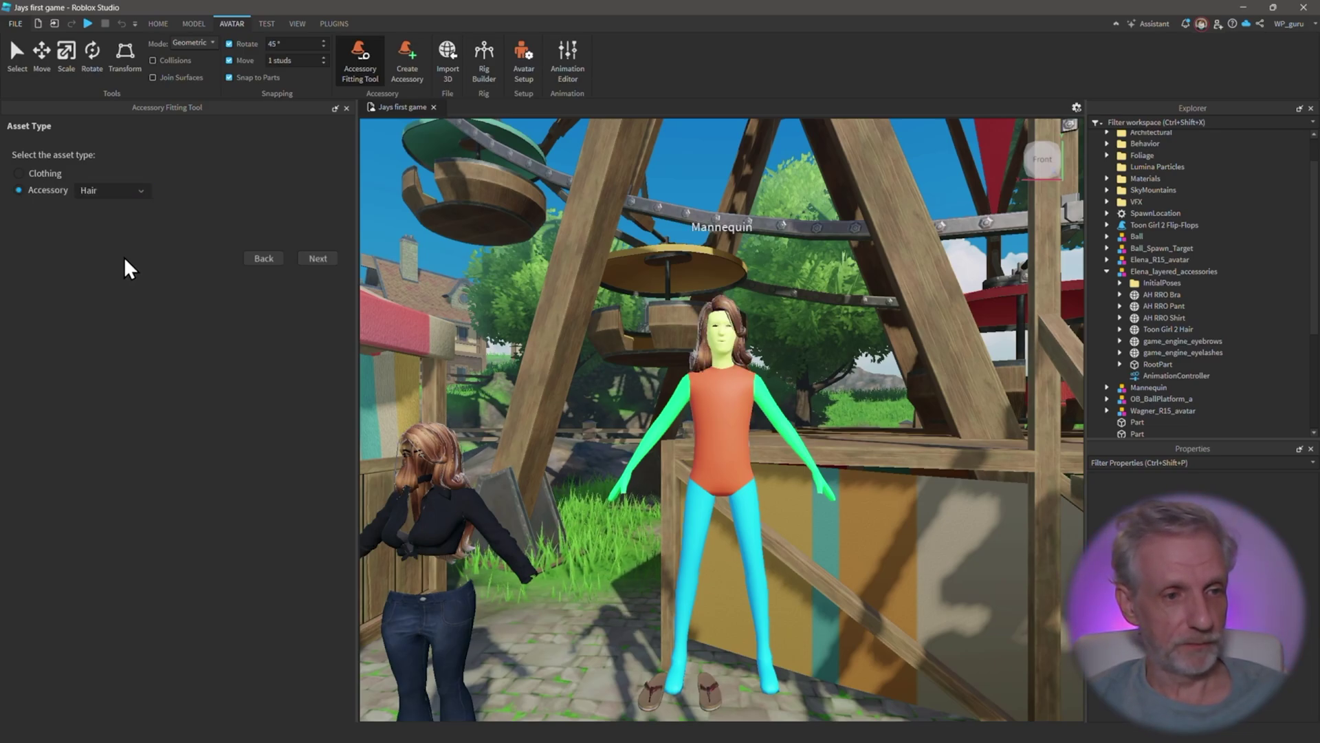
left_click(318, 258)
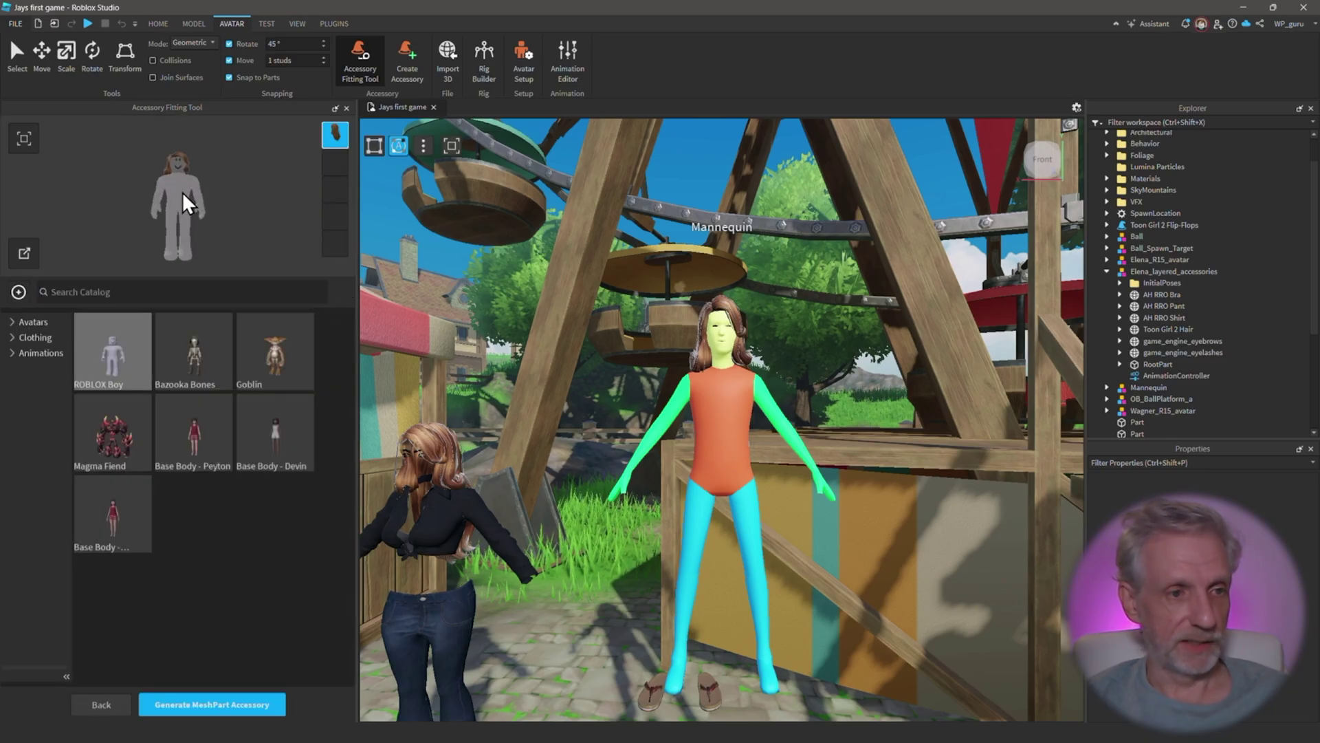
Check the hair's fit on the default and Goblin bodies, then generate the accessory.
scroll(183, 192, "up", 3)
mouse_move(187, 176)
left_mouse_down()
mouse_move(164, 189)
mouse_move(322, 193)
mouse_move(119, 200)
mouse_move(179, 188)
left_mouse_up()
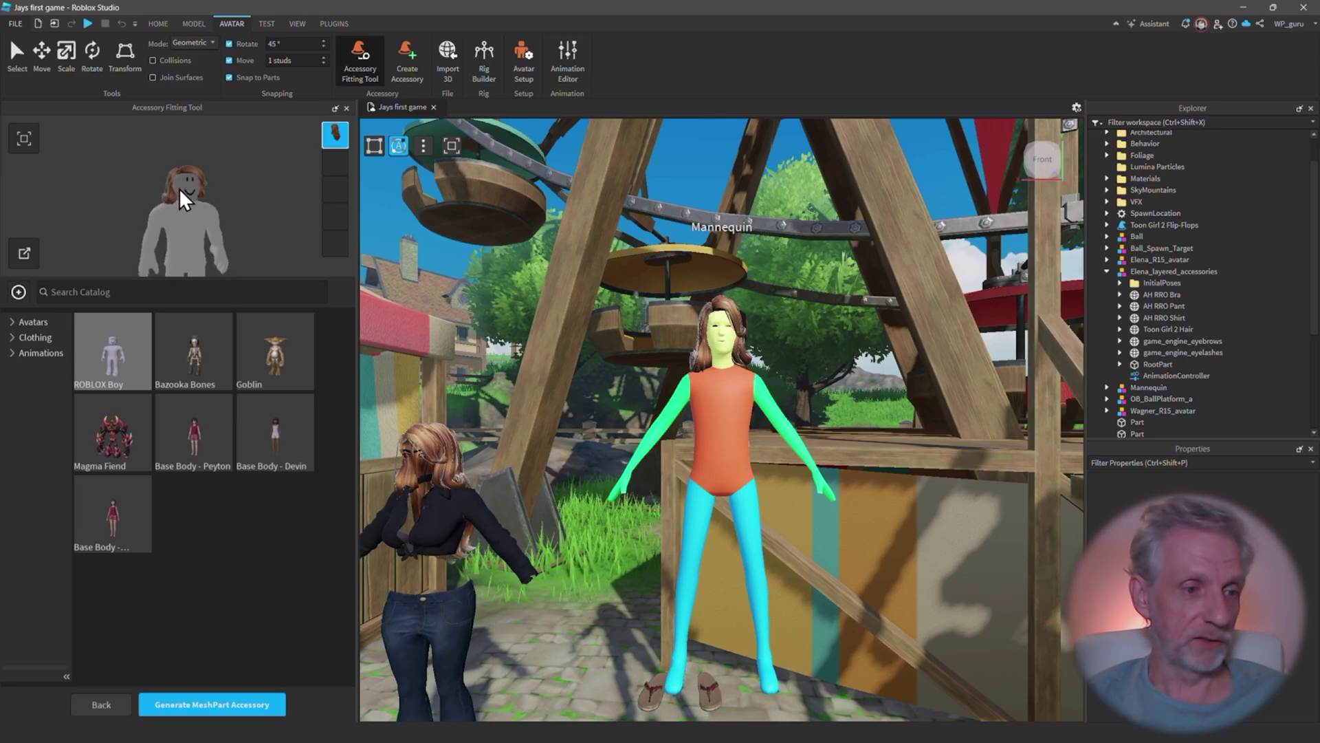
left_click(268, 372)
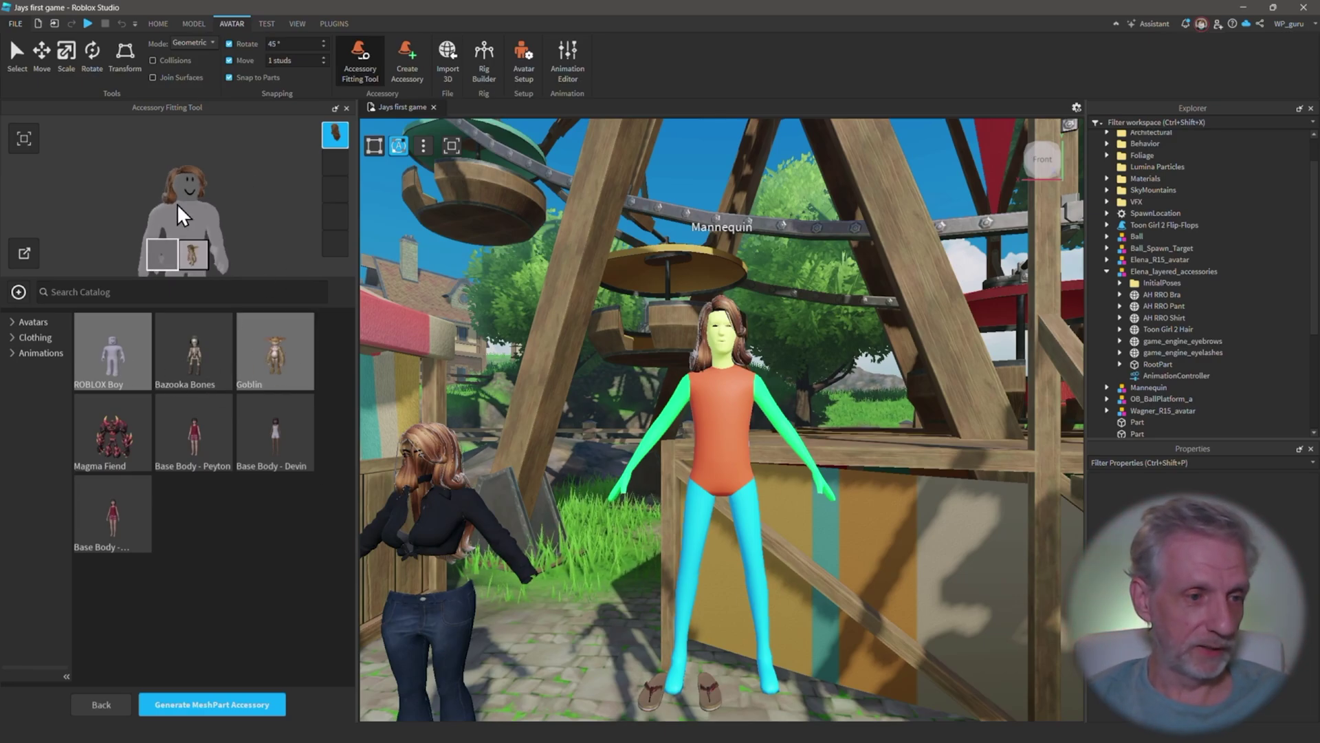
left_click(200, 262)
left_click(170, 260)
left_click(200, 257)
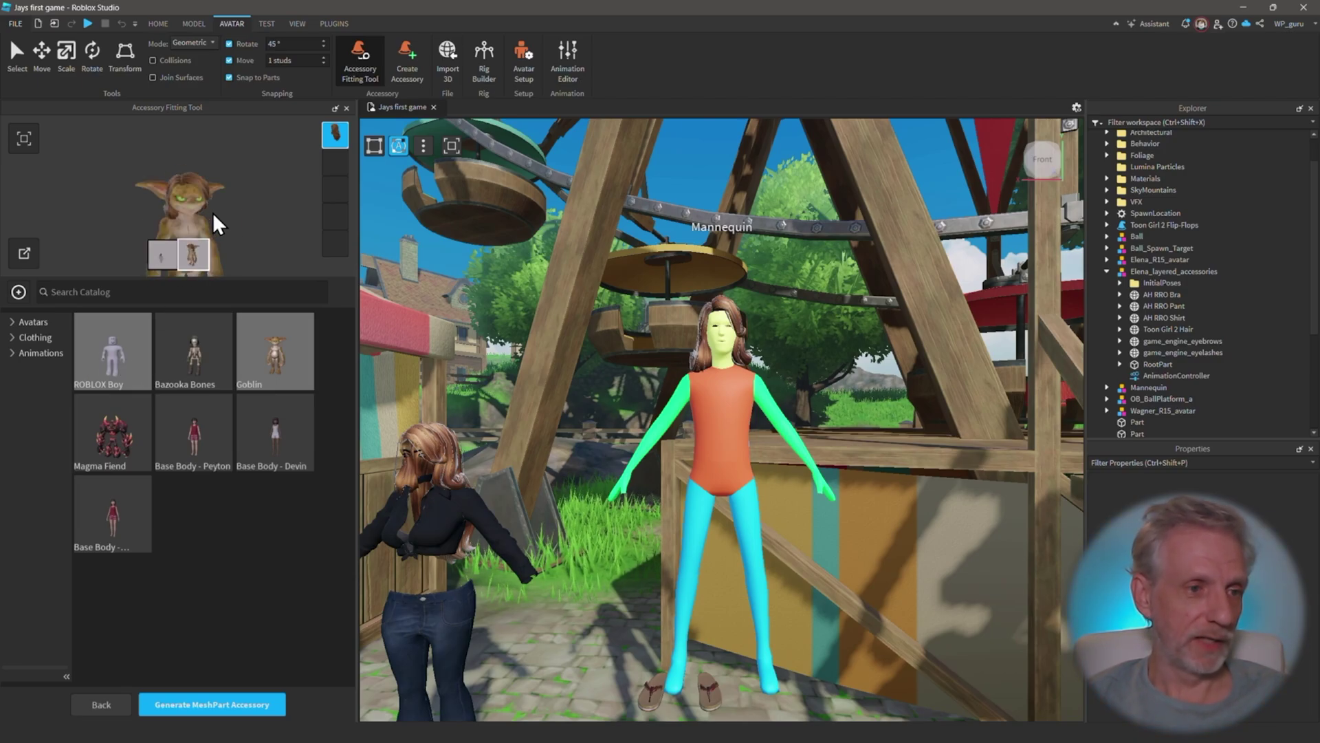
left_click_drag(262, 216, 208, 212)
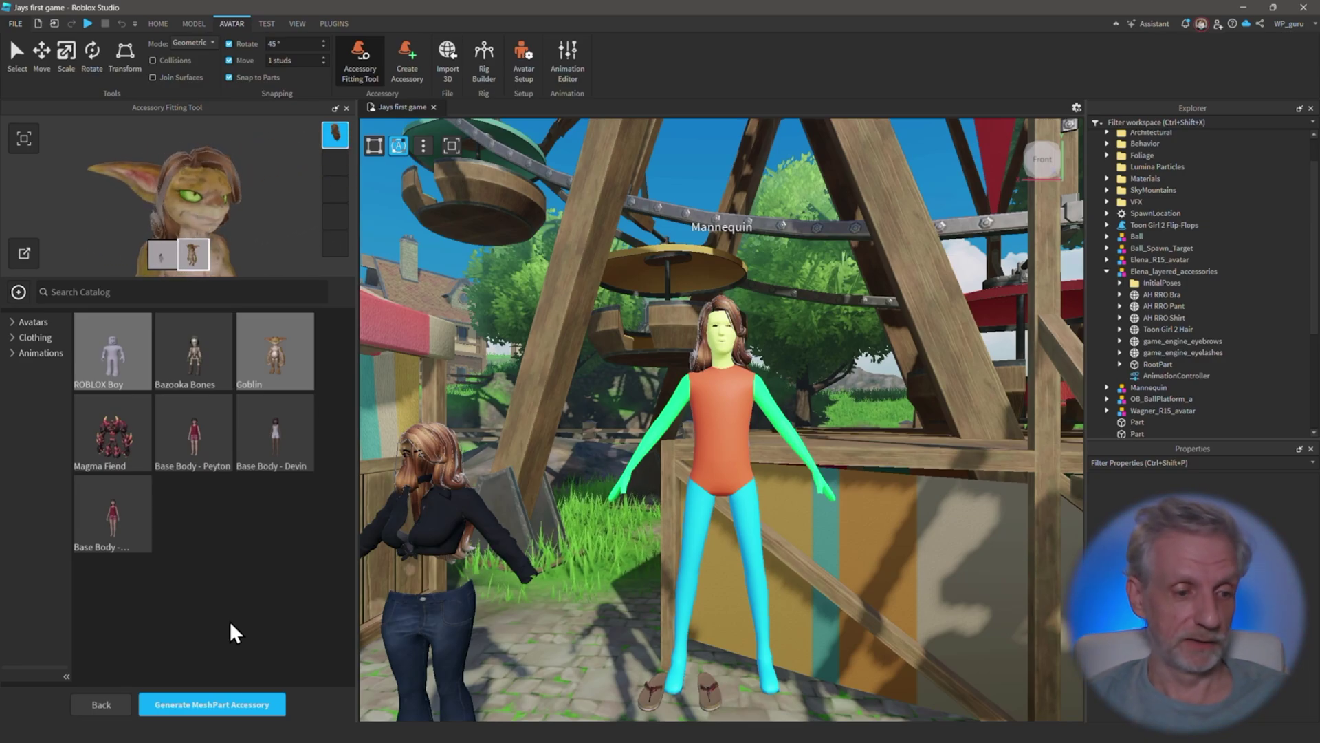
left_click(245, 708)
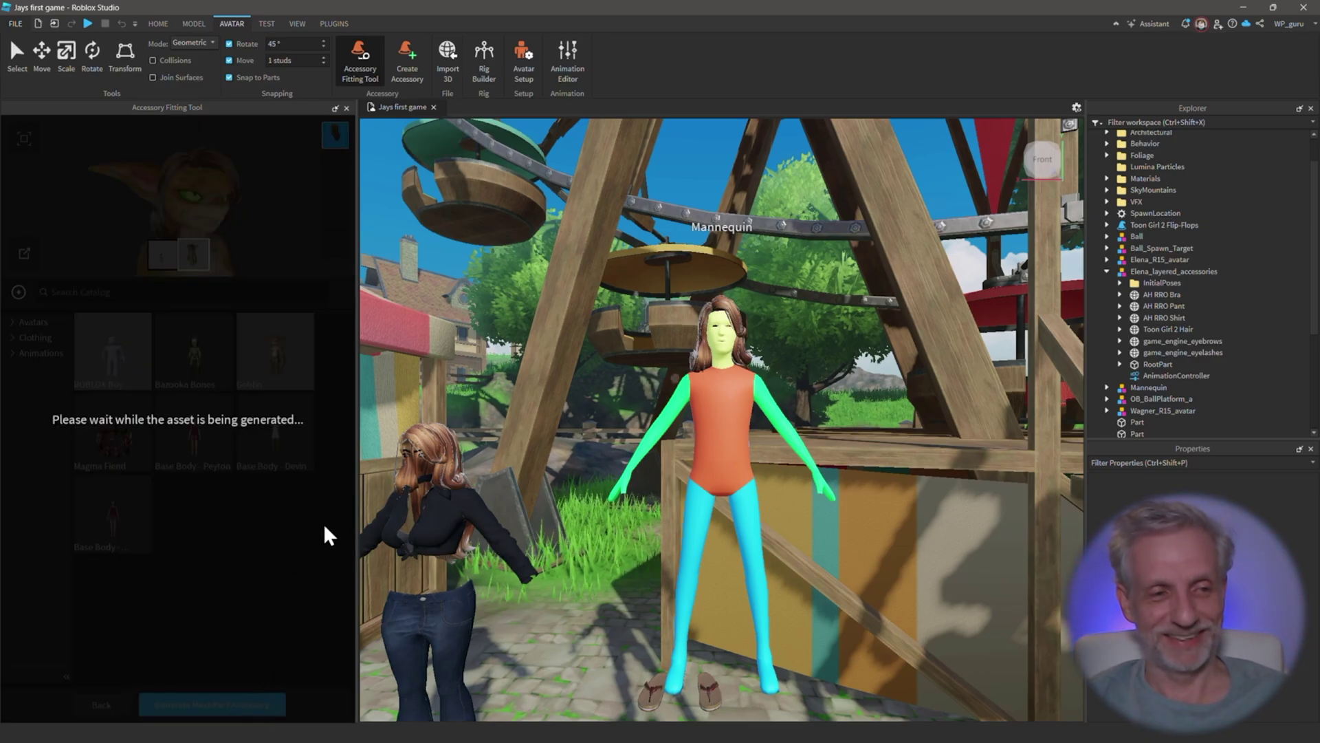
left_click(689, 419)
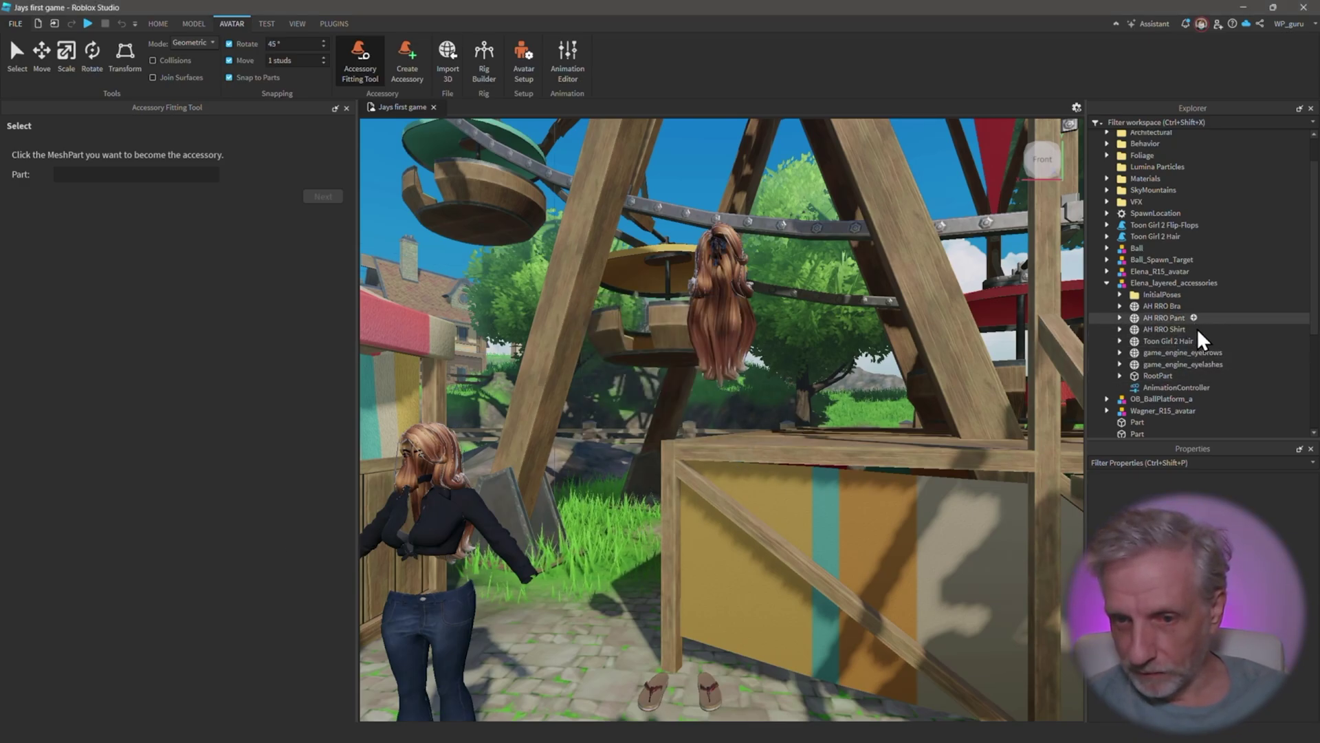
Delete the original hair mesh and pick AH RRO Bra for fitting.
left_click(1182, 339)
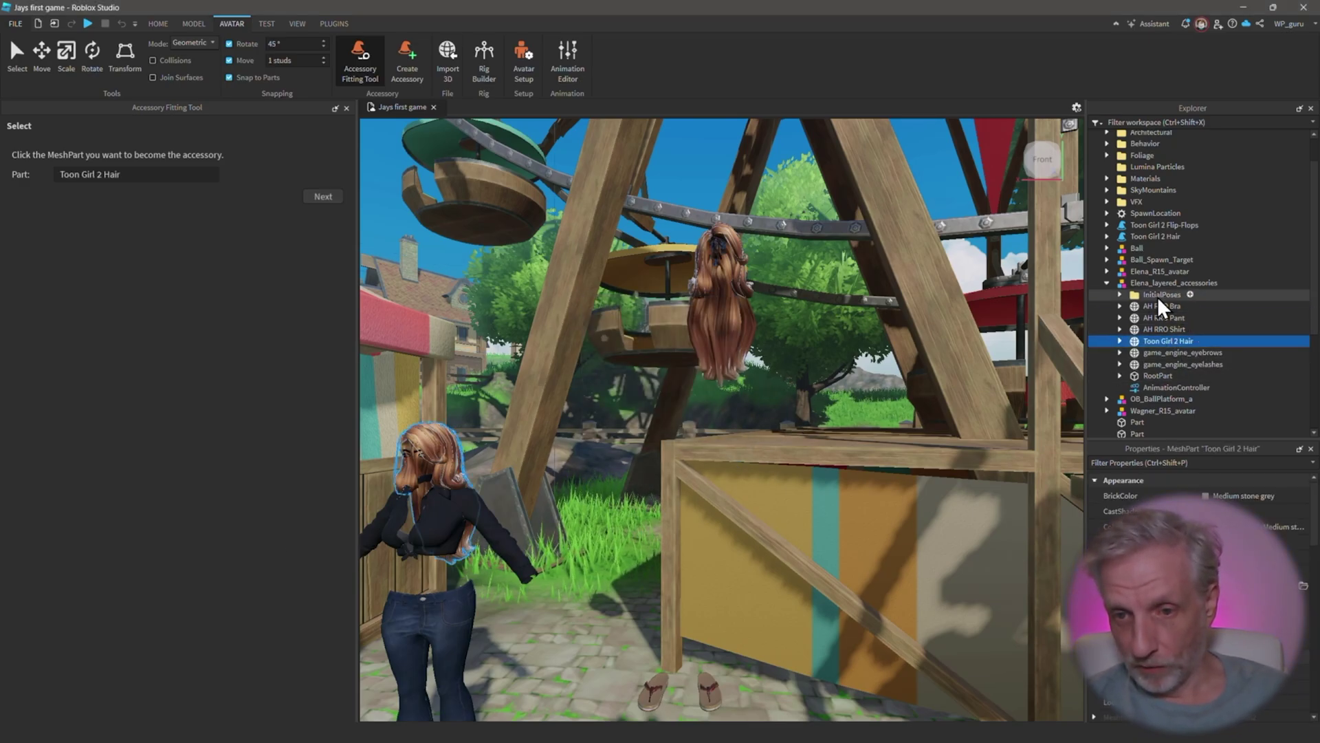
key("Delete")
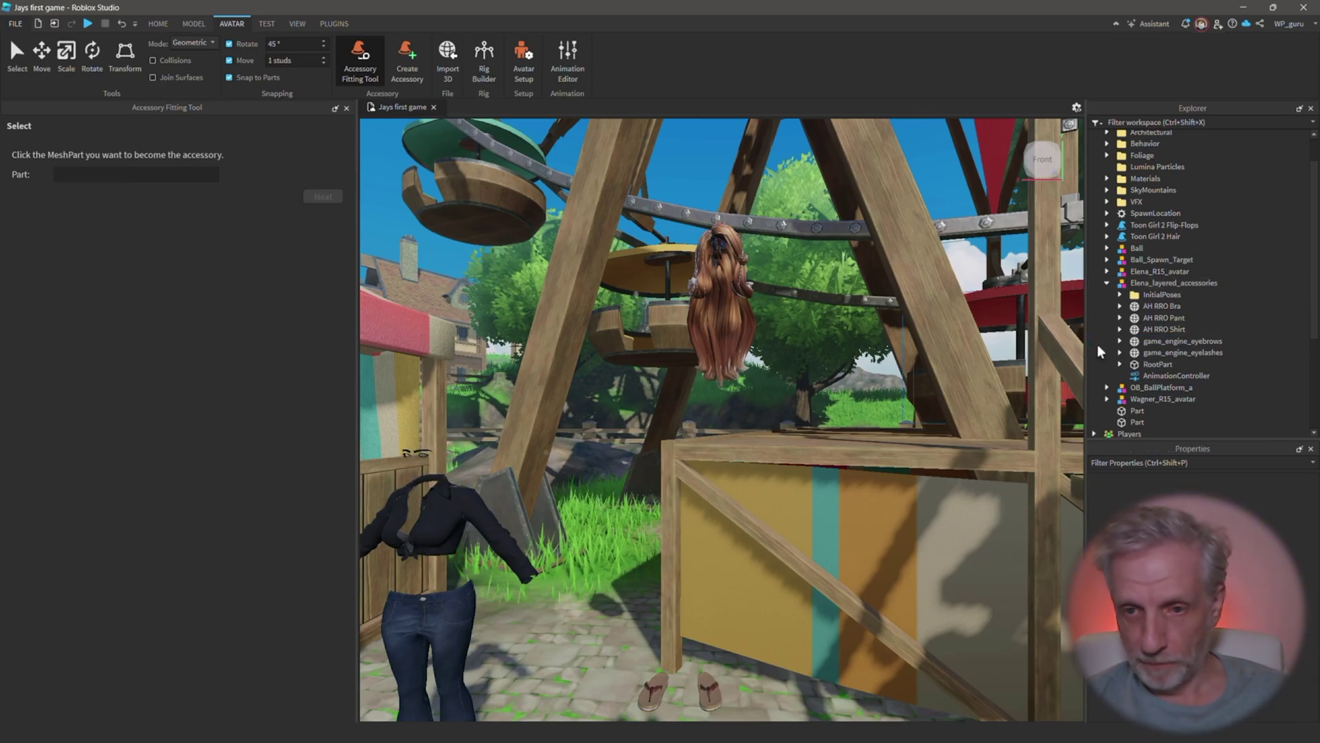
left_click(1174, 305)
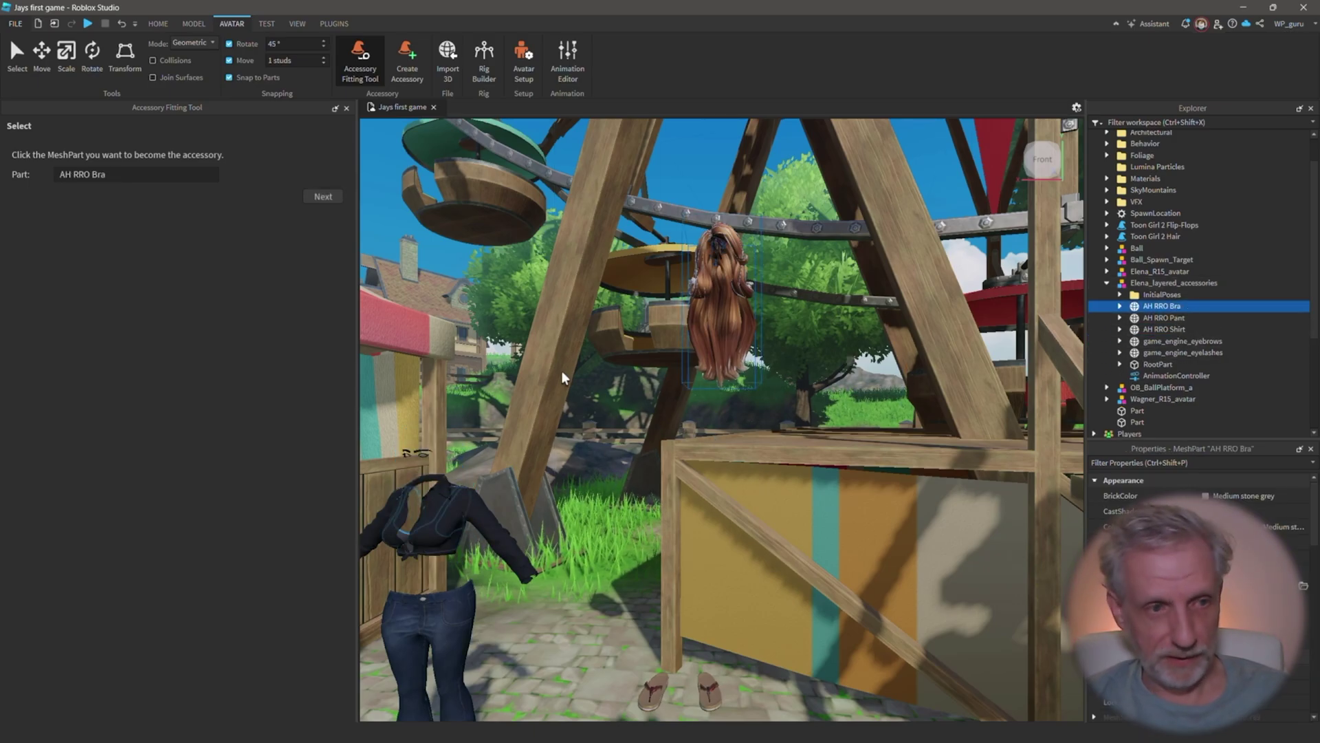
Set the bra's asset type to Clothing > Shirt.
left_click(320, 197)
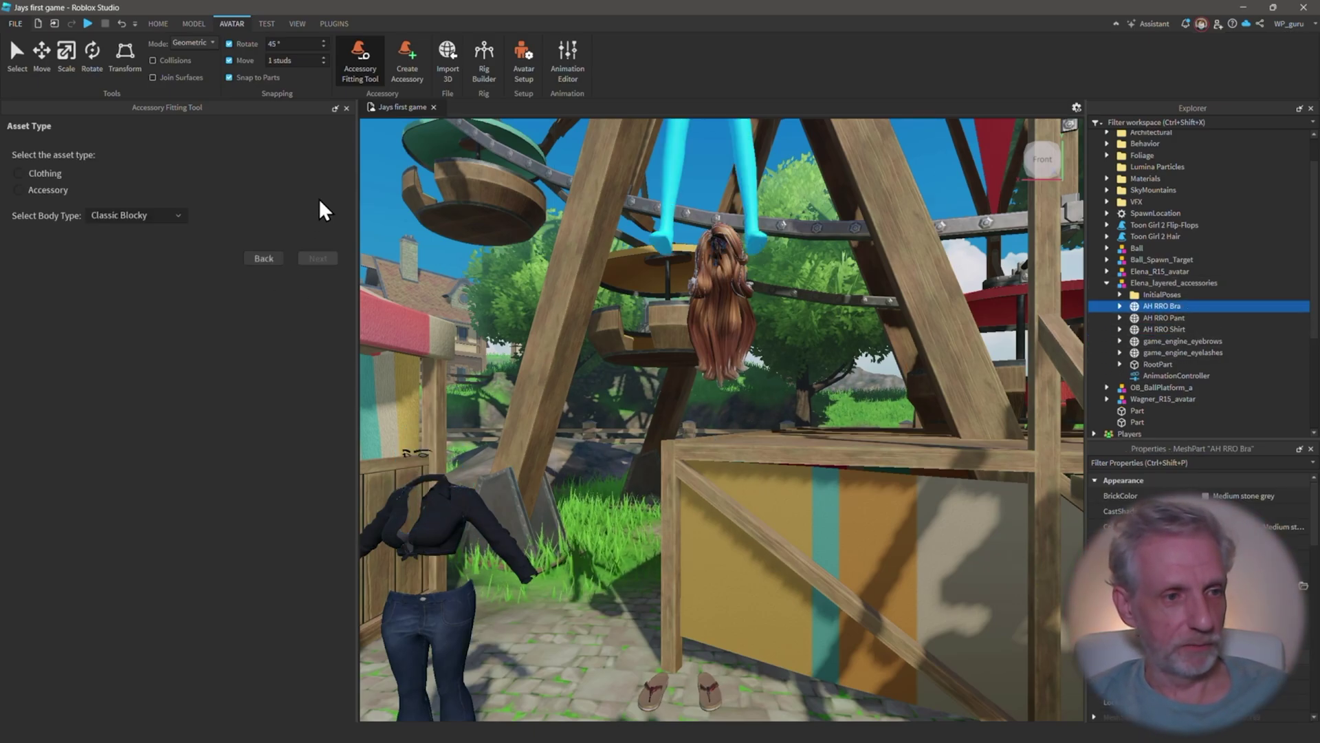
left_click(44, 172)
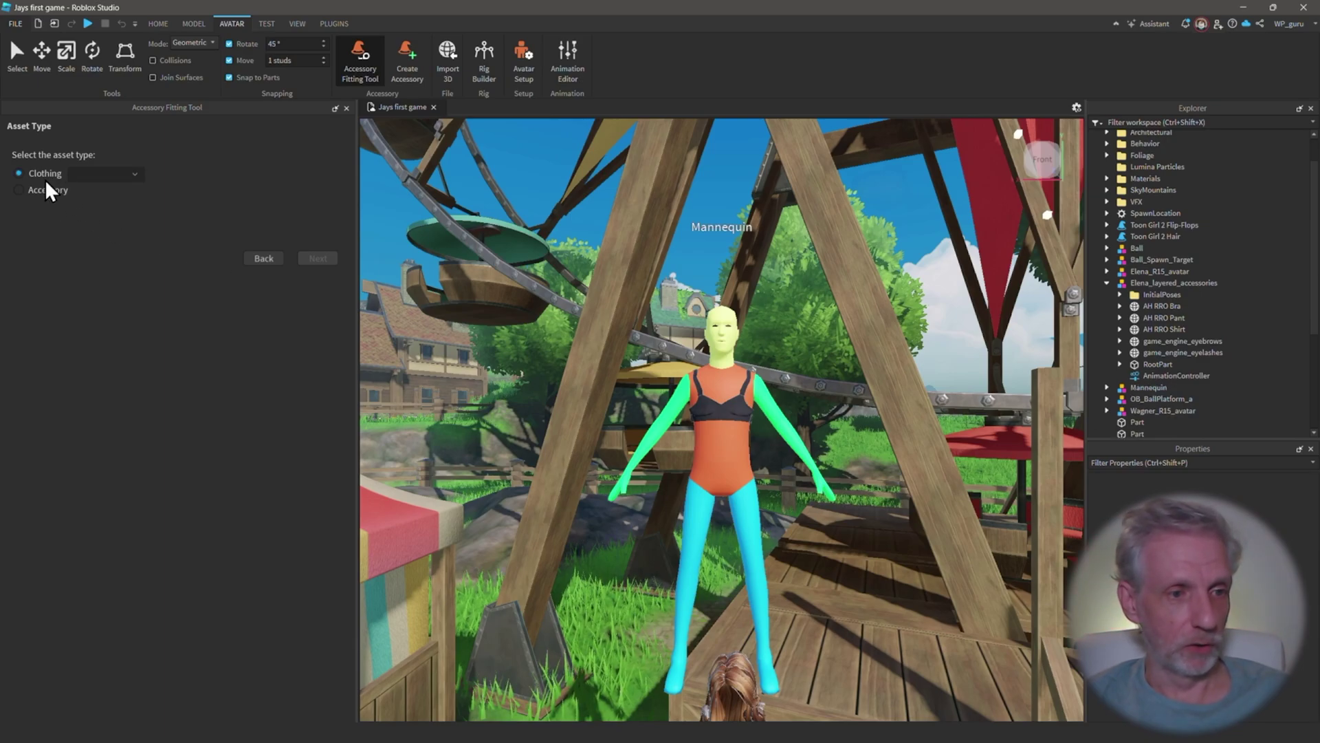
left_click(134, 173)
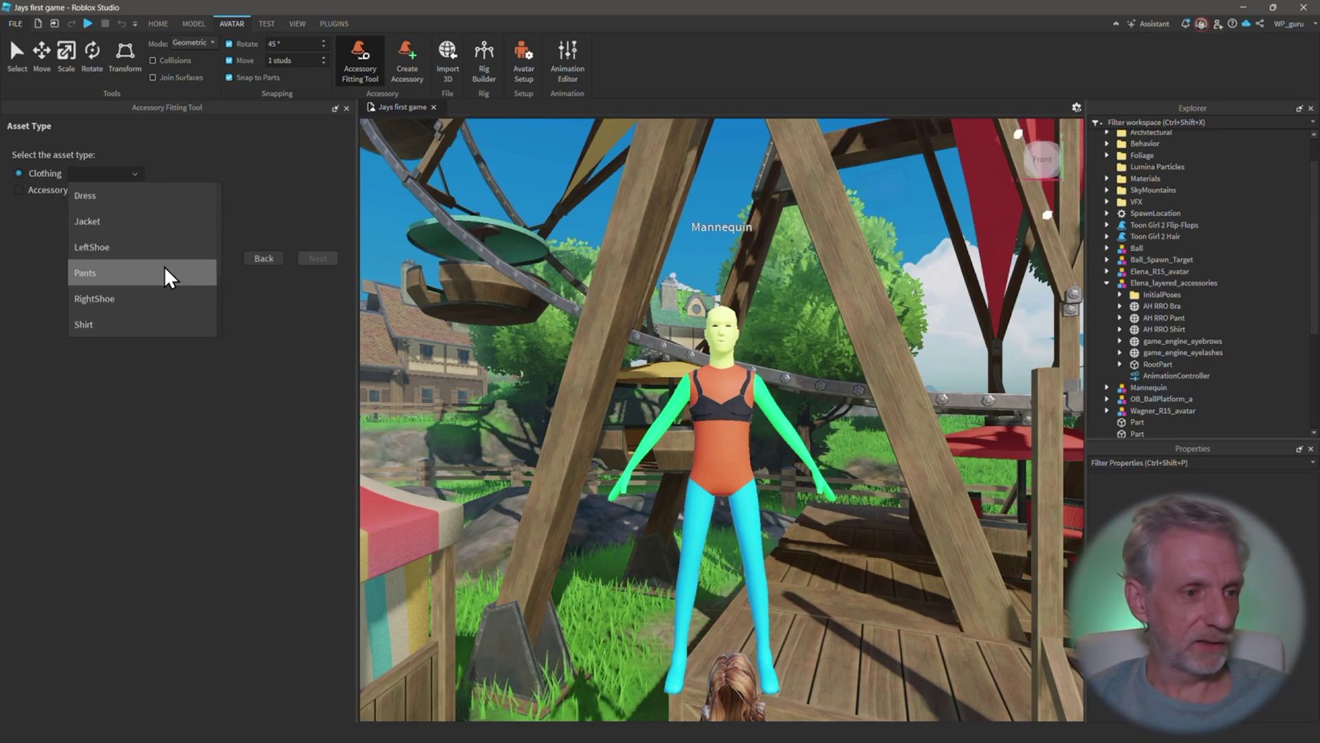
left_click(98, 322)
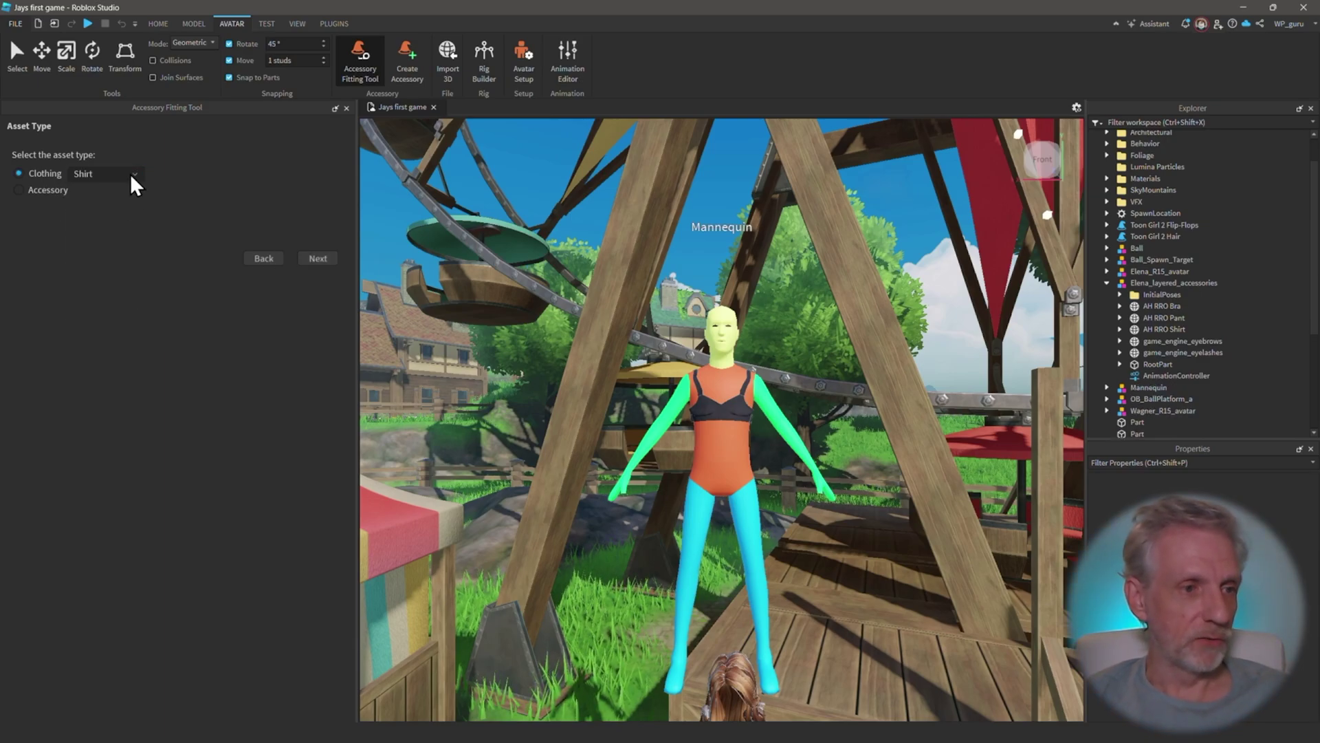
left_click(324, 256)
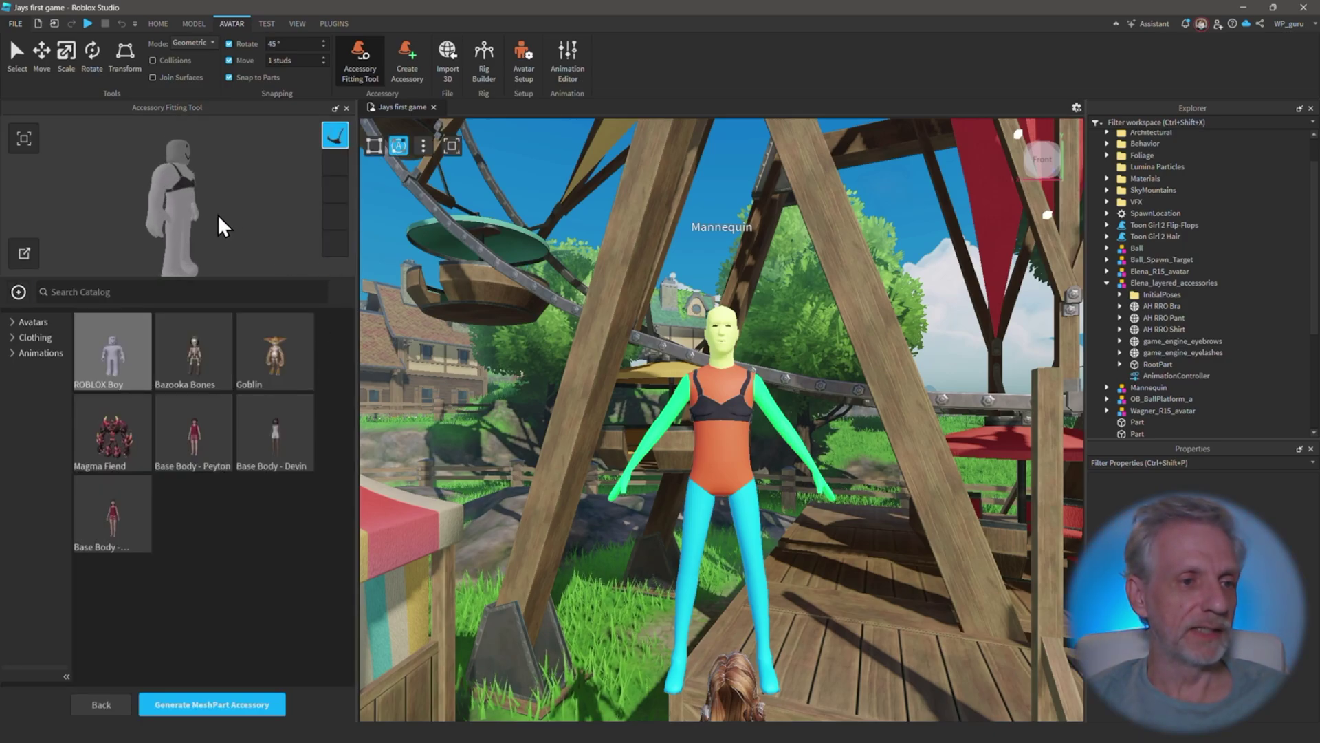
Generate the bra accessory and delete the original AH RRO Bra mesh.
left_click_drag(212, 200, 172, 208)
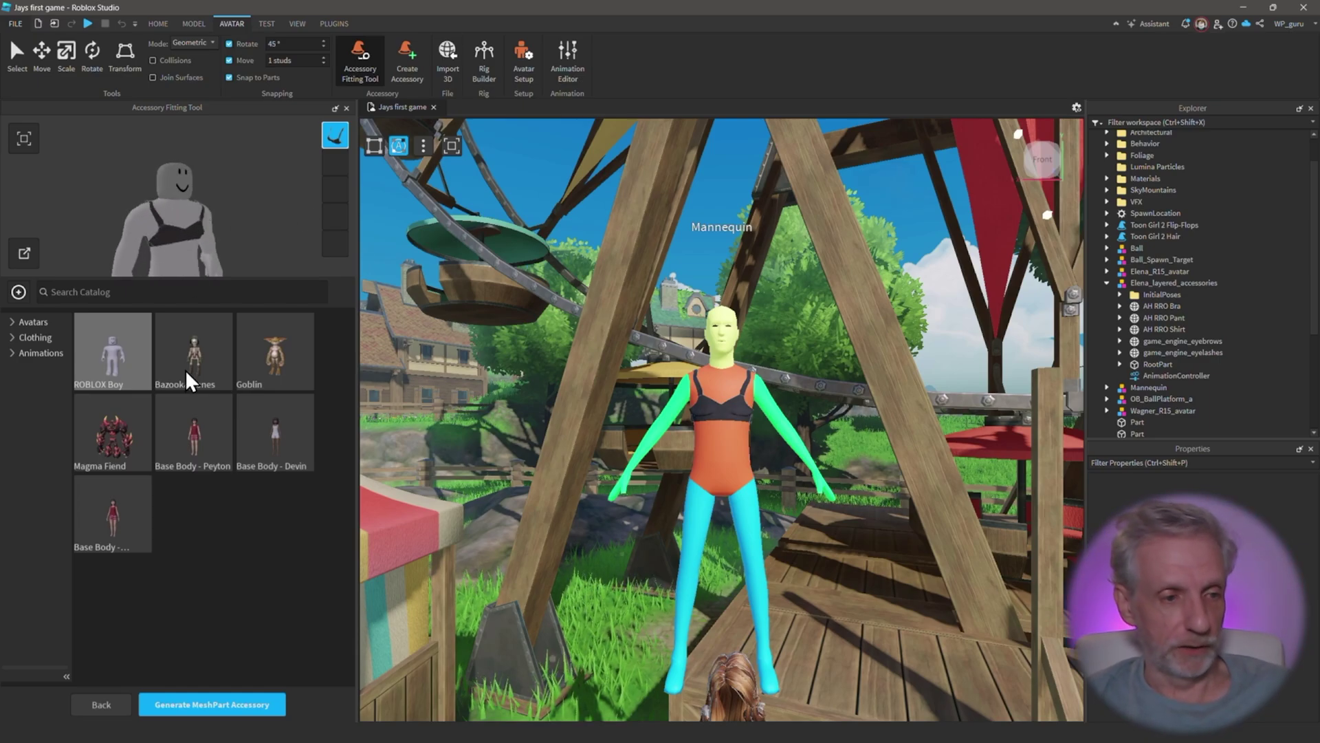
left_click(230, 703)
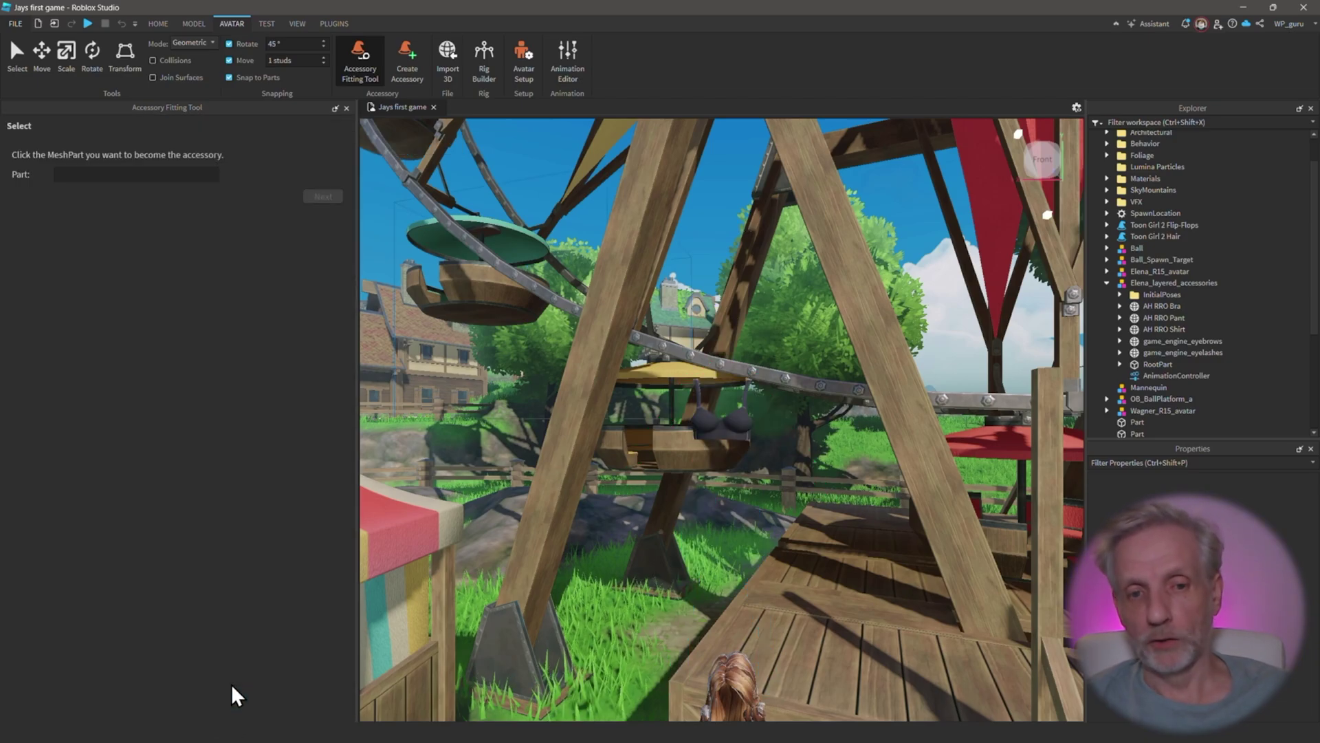
left_click(685, 417)
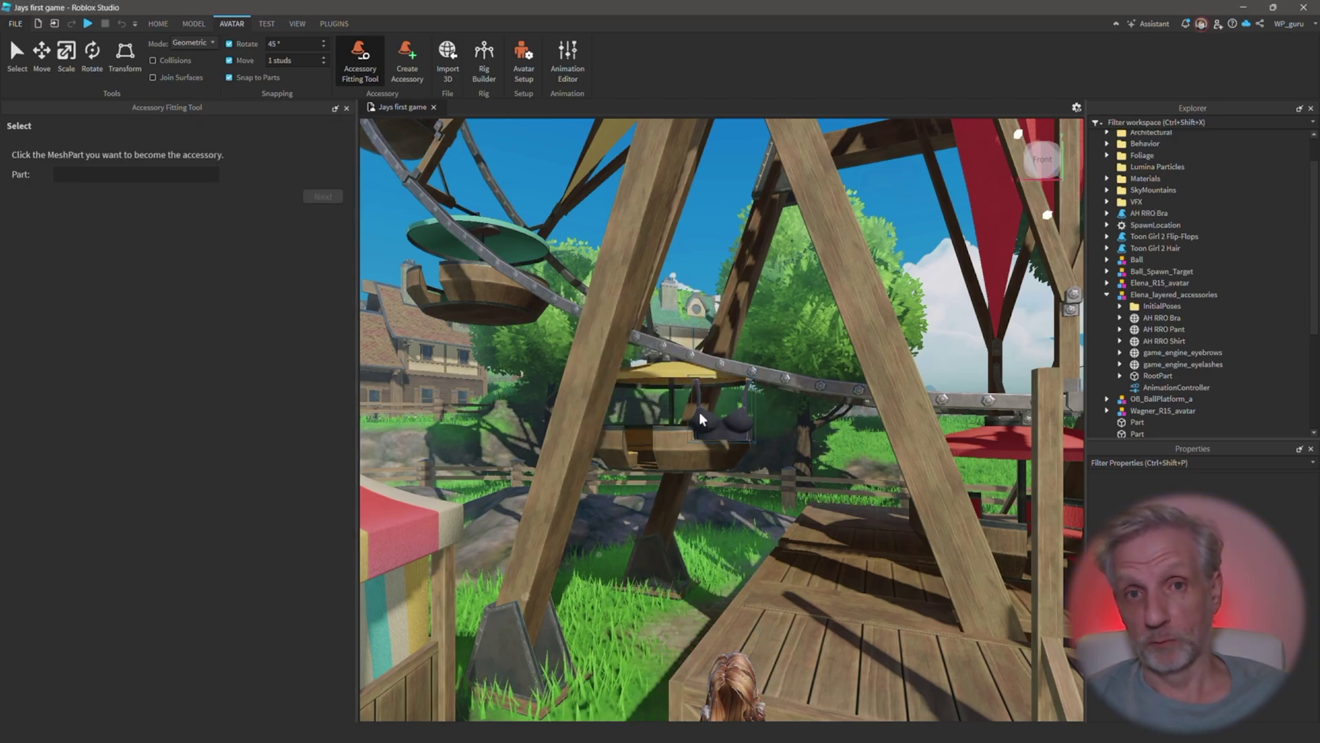
left_click(1169, 318)
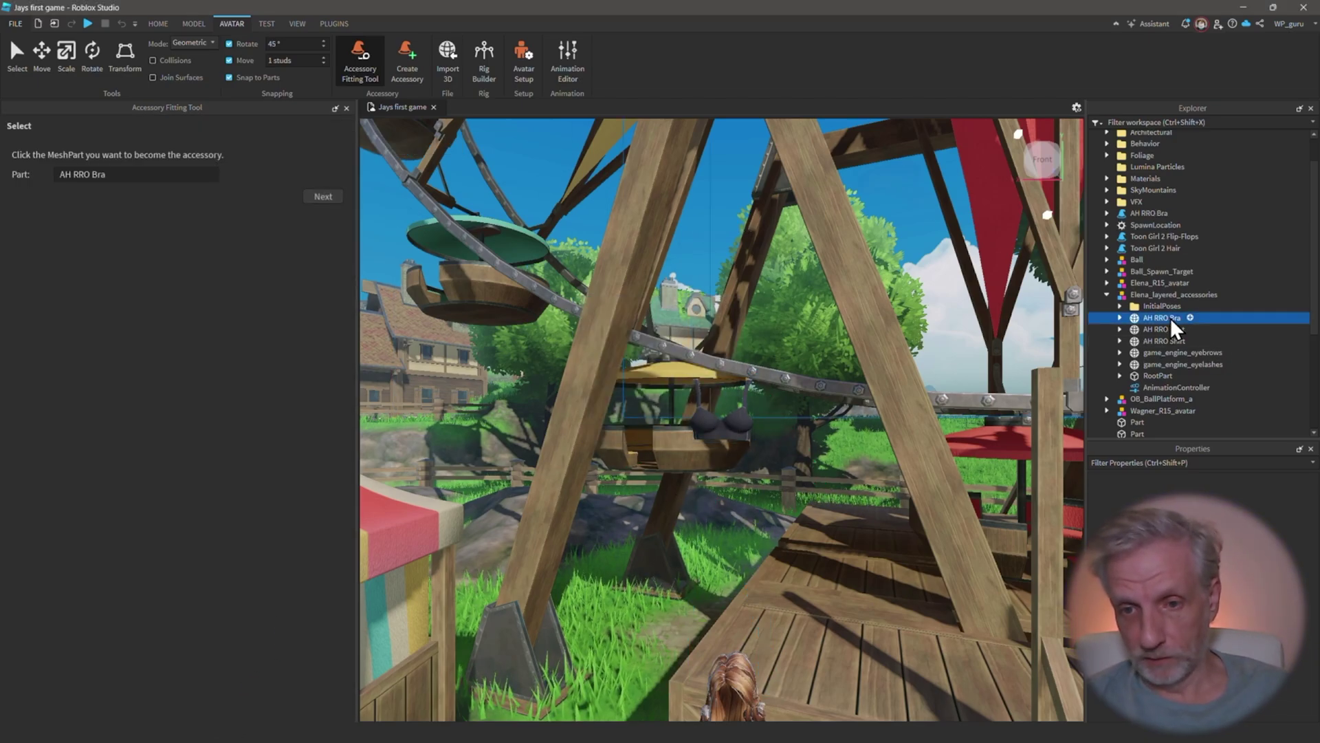
key("Delete")
scroll(812, 449, "down", 5)
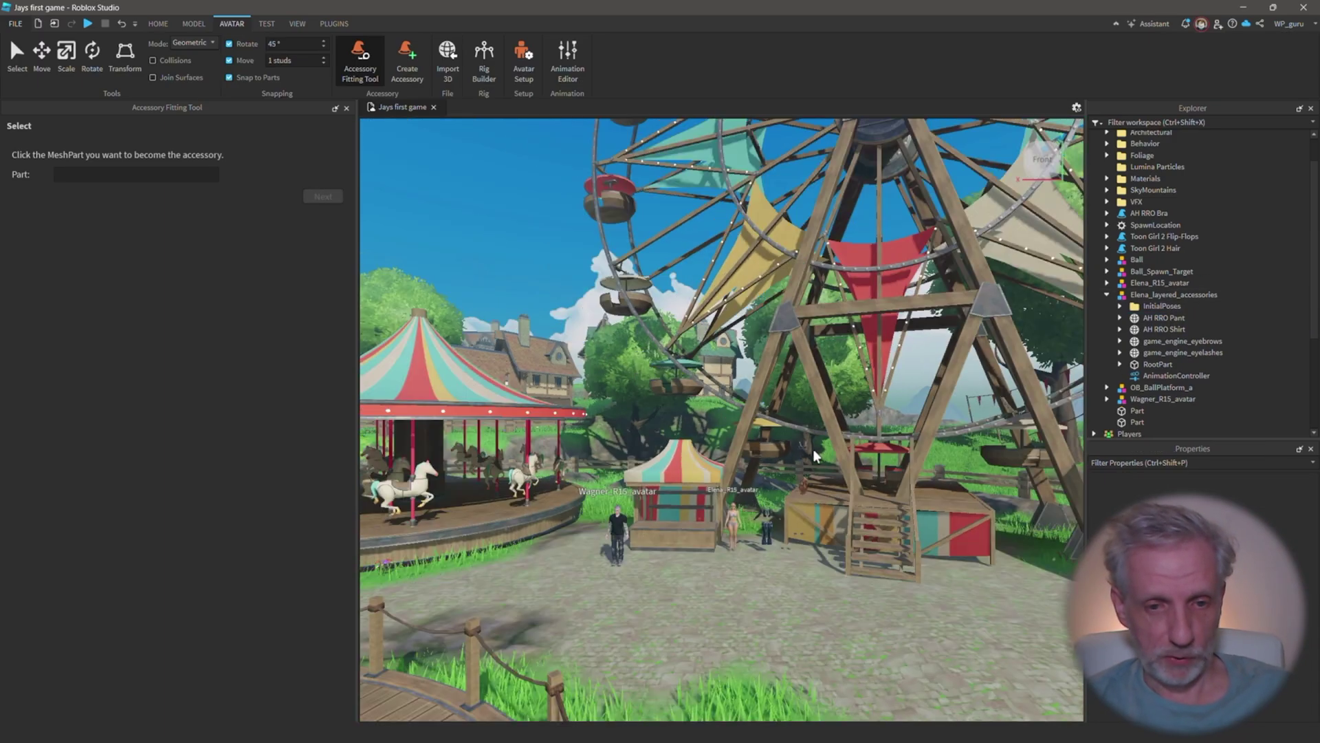
scroll(812, 449, "up", 3)
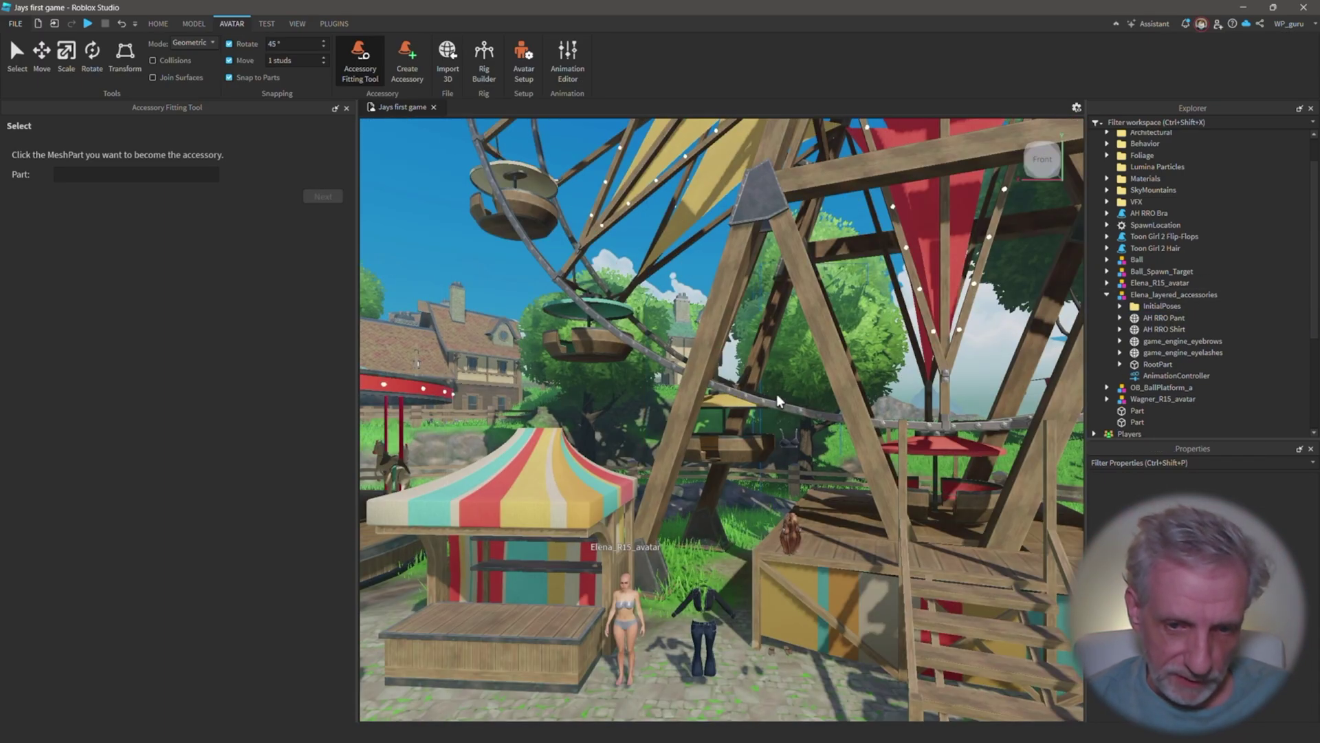
Frame AH RRO Pant and set its asset type to Clothing > Pants.
left_click(1175, 319)
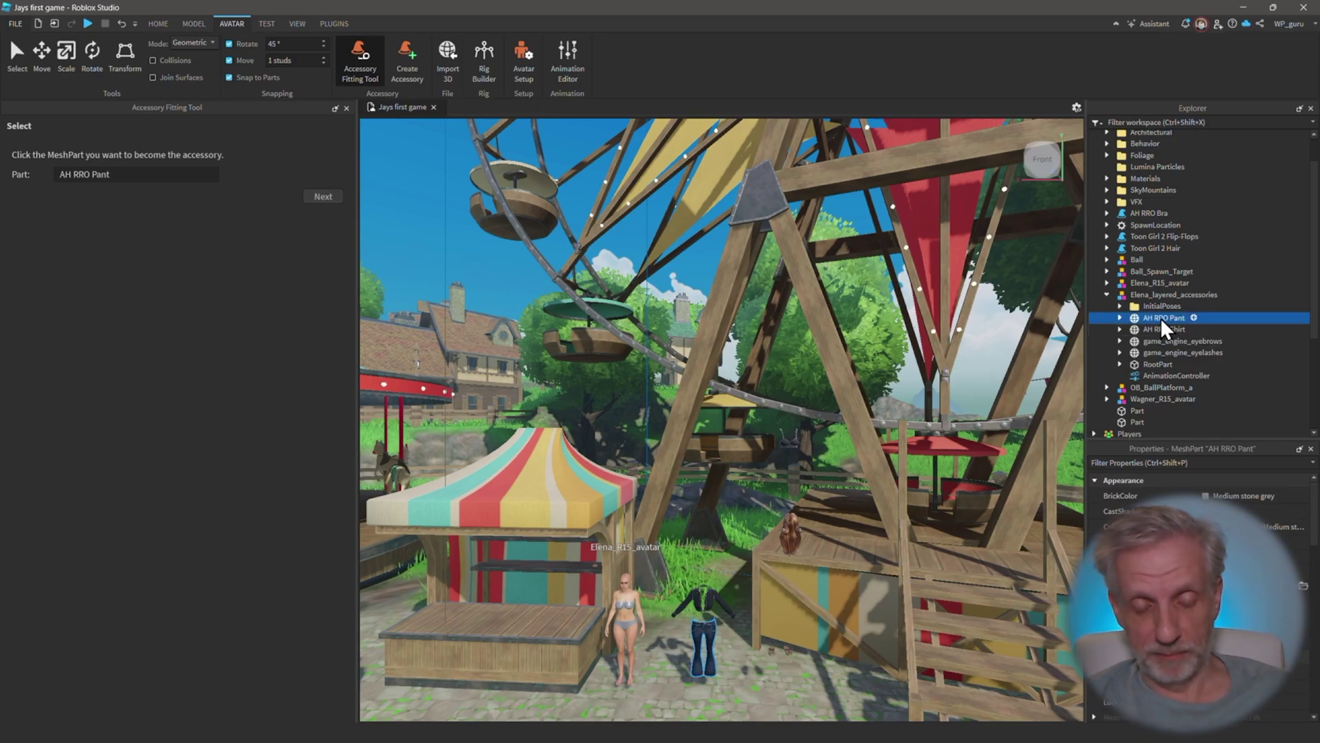
key("f")
right_click_drag(792, 522, 800, 525)
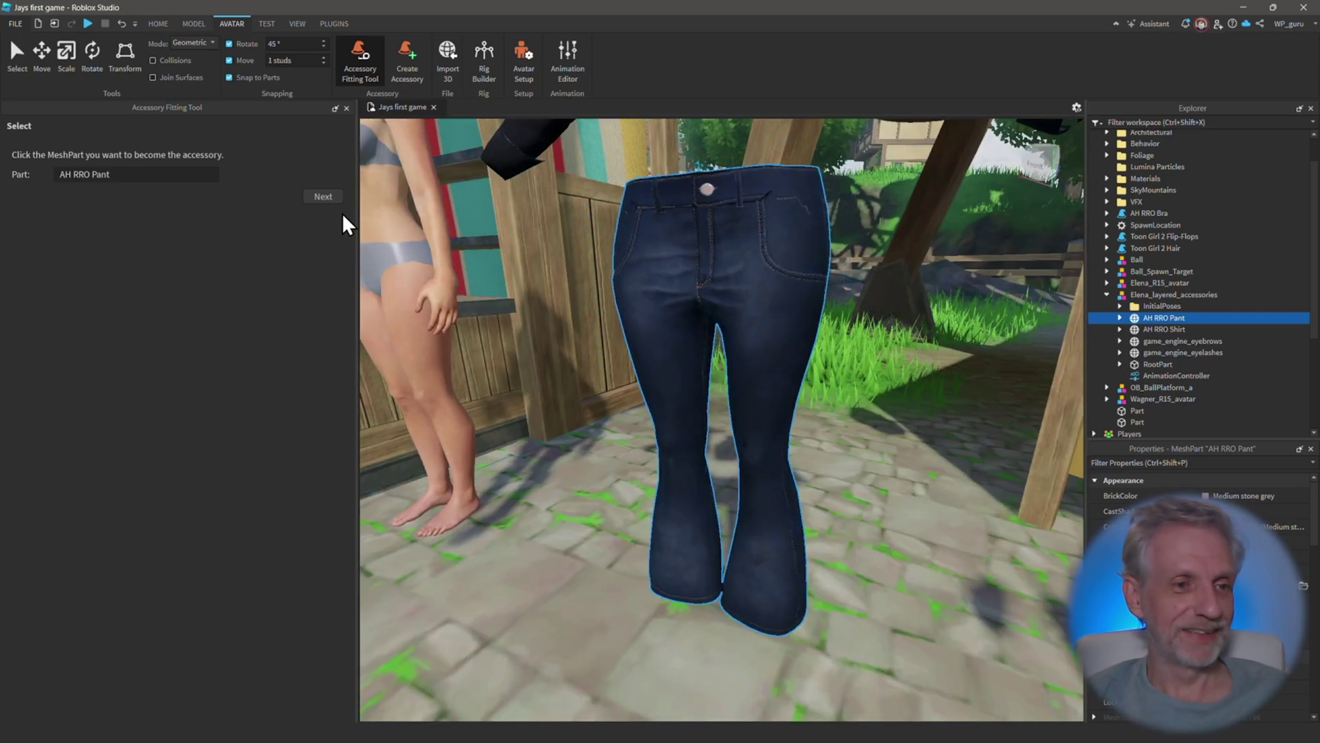
left_click(321, 196)
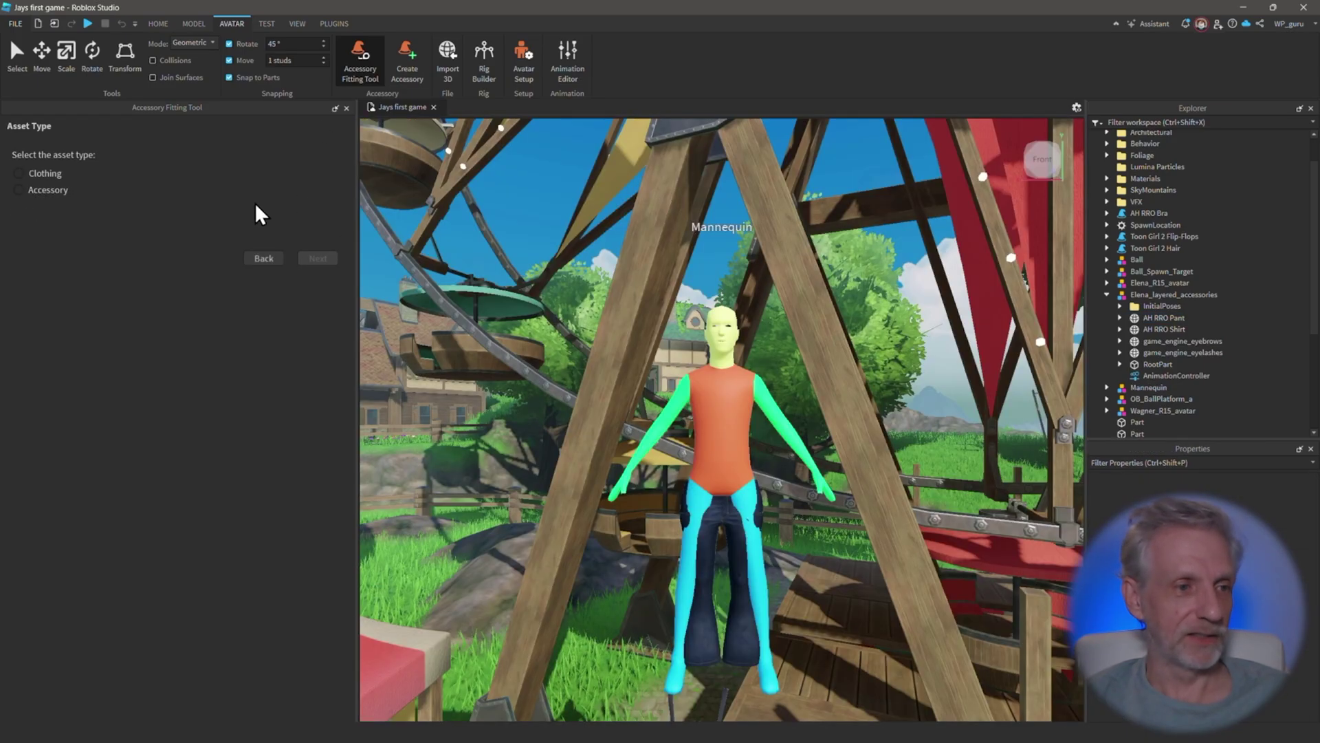
left_click(42, 173)
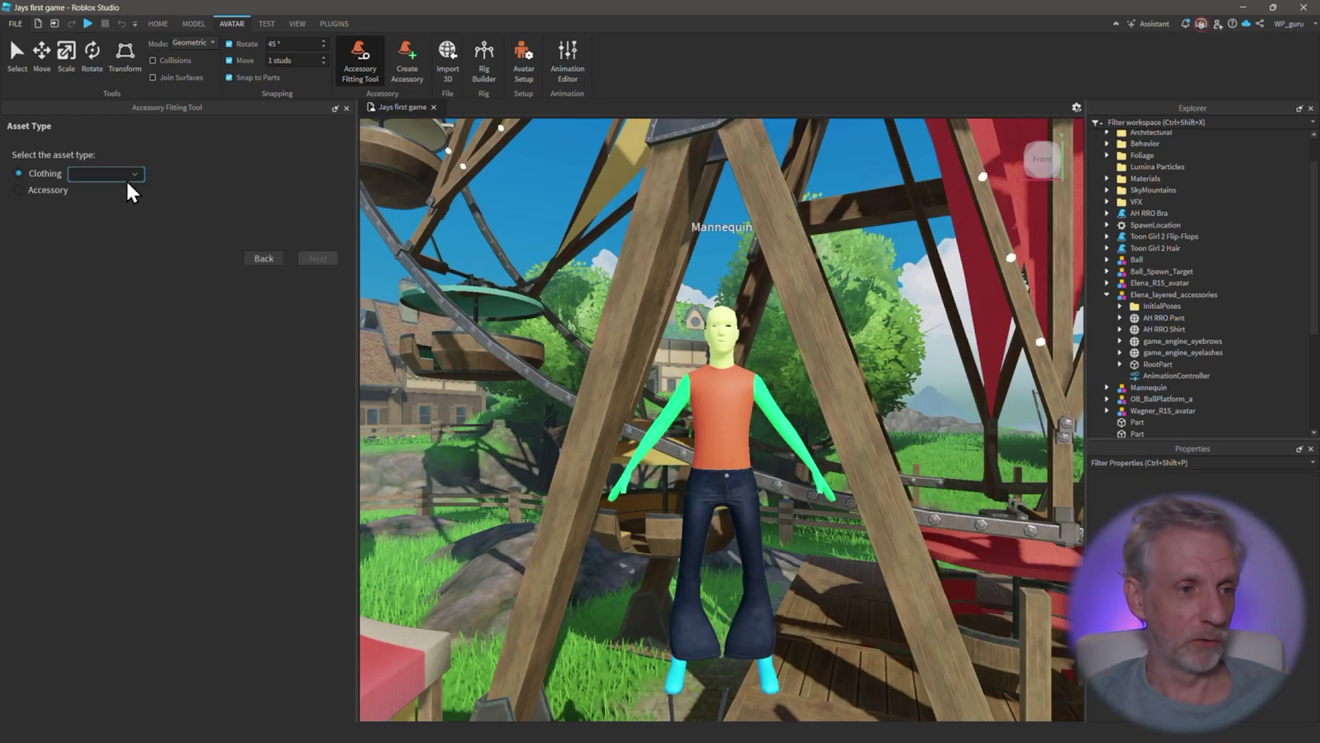
left_click(127, 175)
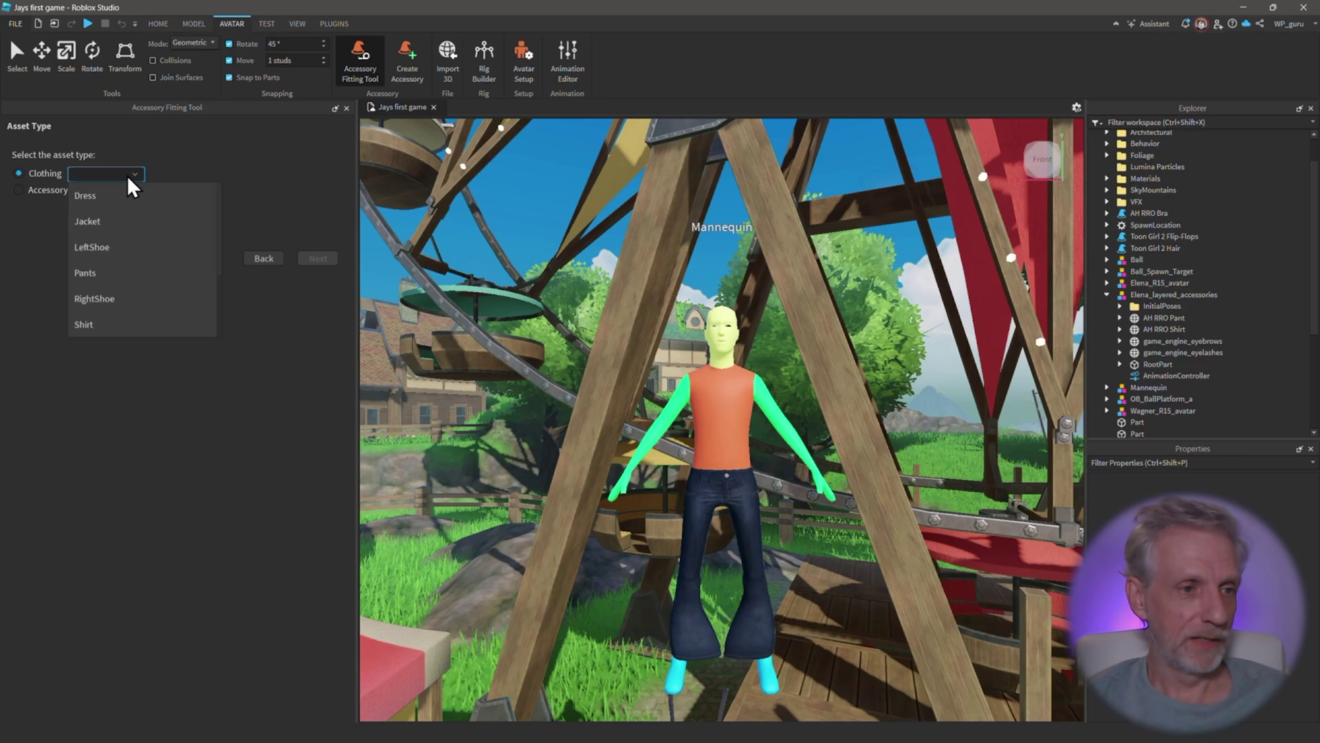
left_click(98, 269)
left_click(320, 258)
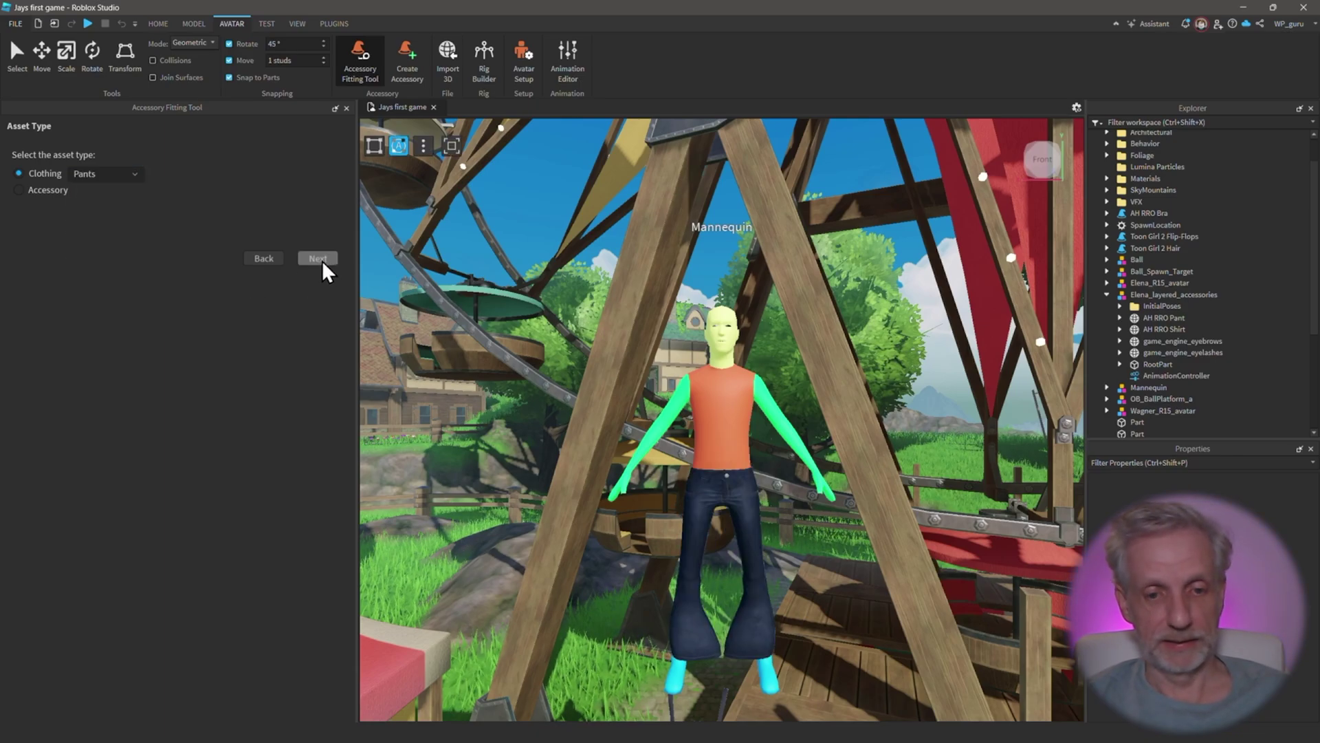
Preview the jeans on the Goblin body, generate the accessory, and delete the original pant mesh.
scroll(193, 229, "up", 5)
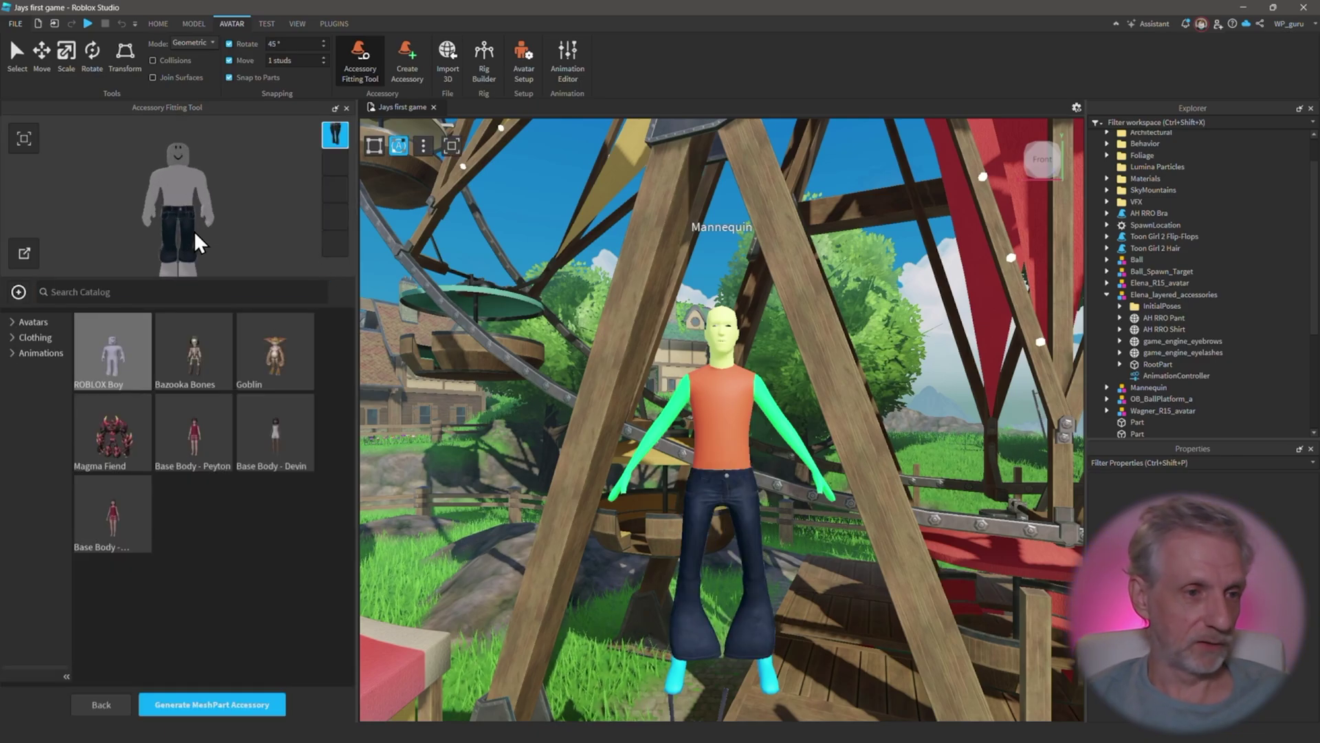
left_click_drag(189, 220, 157, 234)
left_click(287, 336)
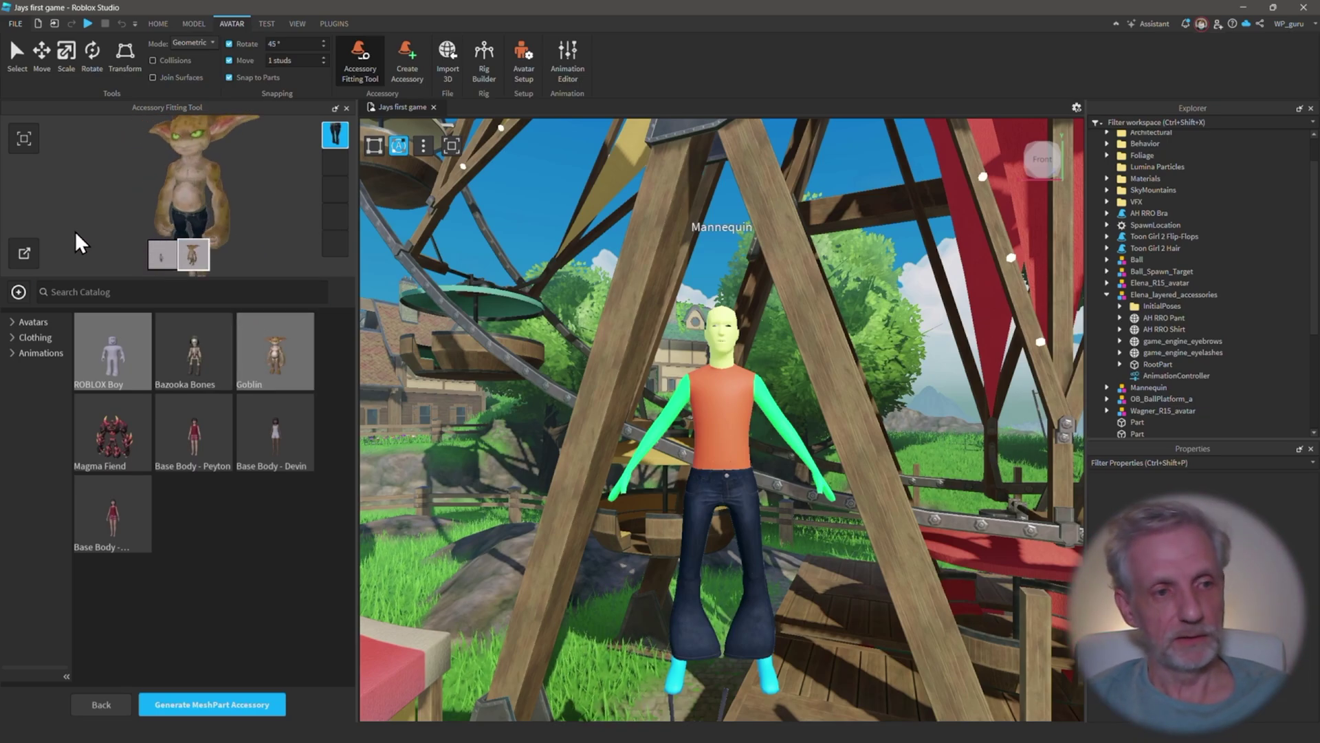
left_click_drag(75, 231, 206, 211)
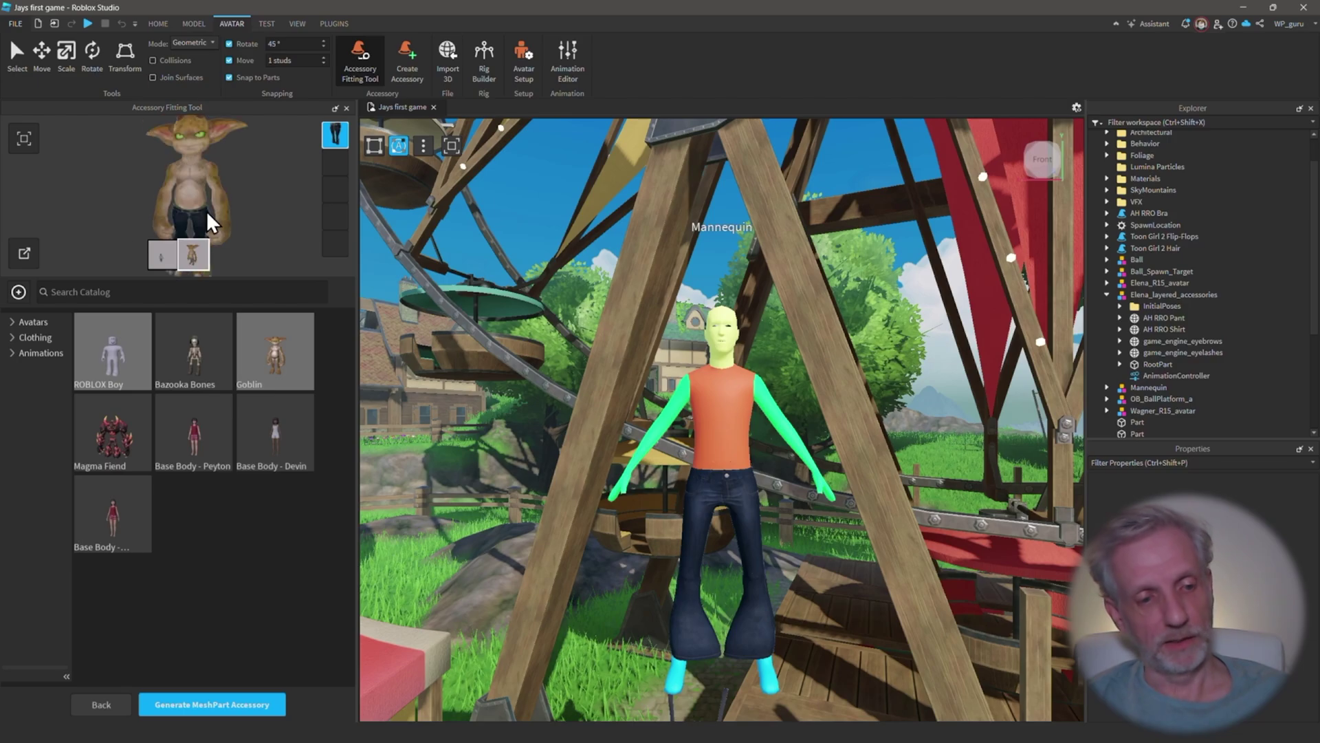
left_click(251, 702)
left_click(684, 419)
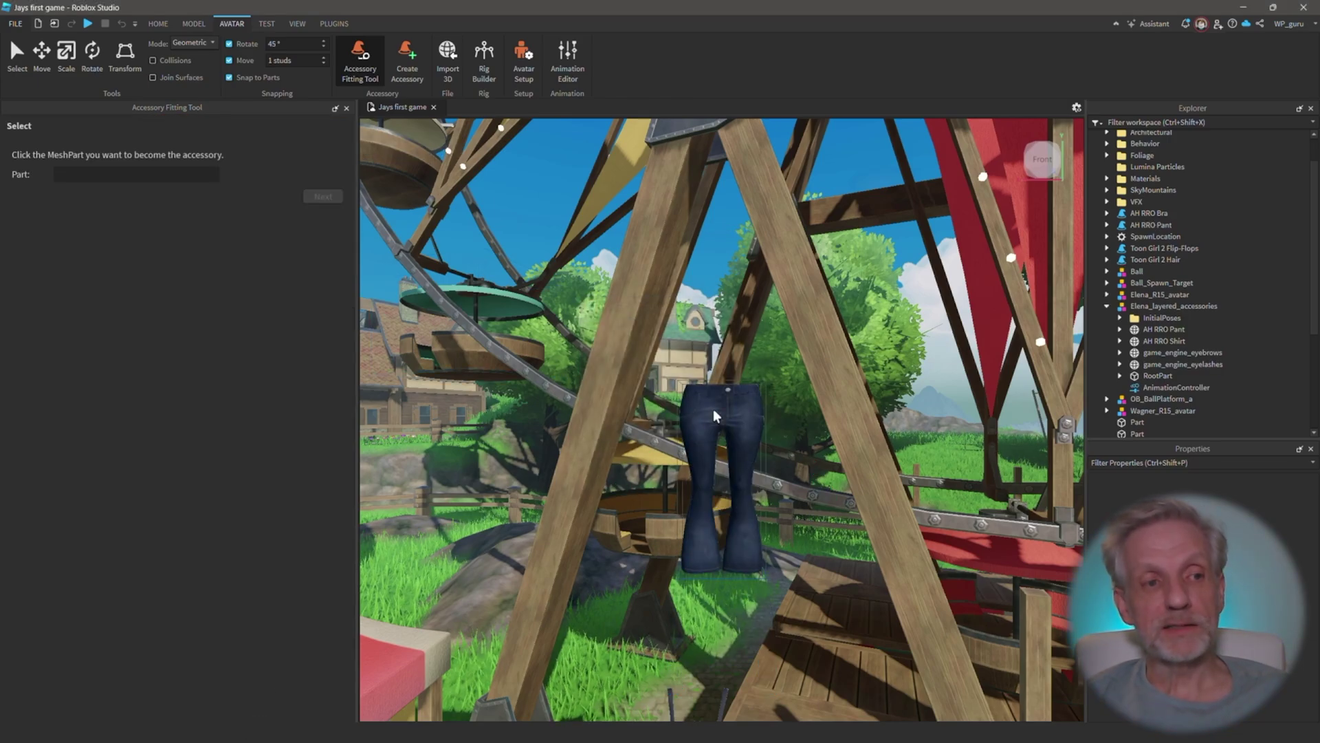
left_click(694, 401)
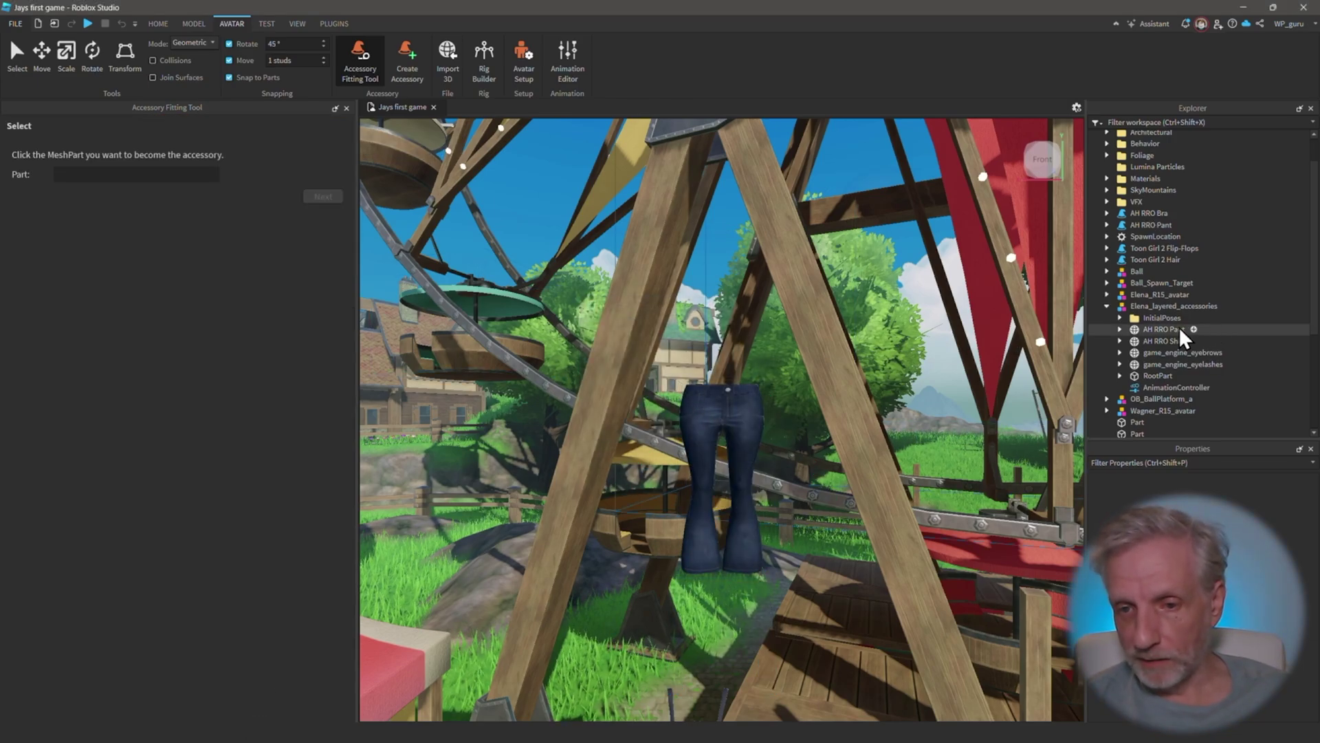
key("Delete")
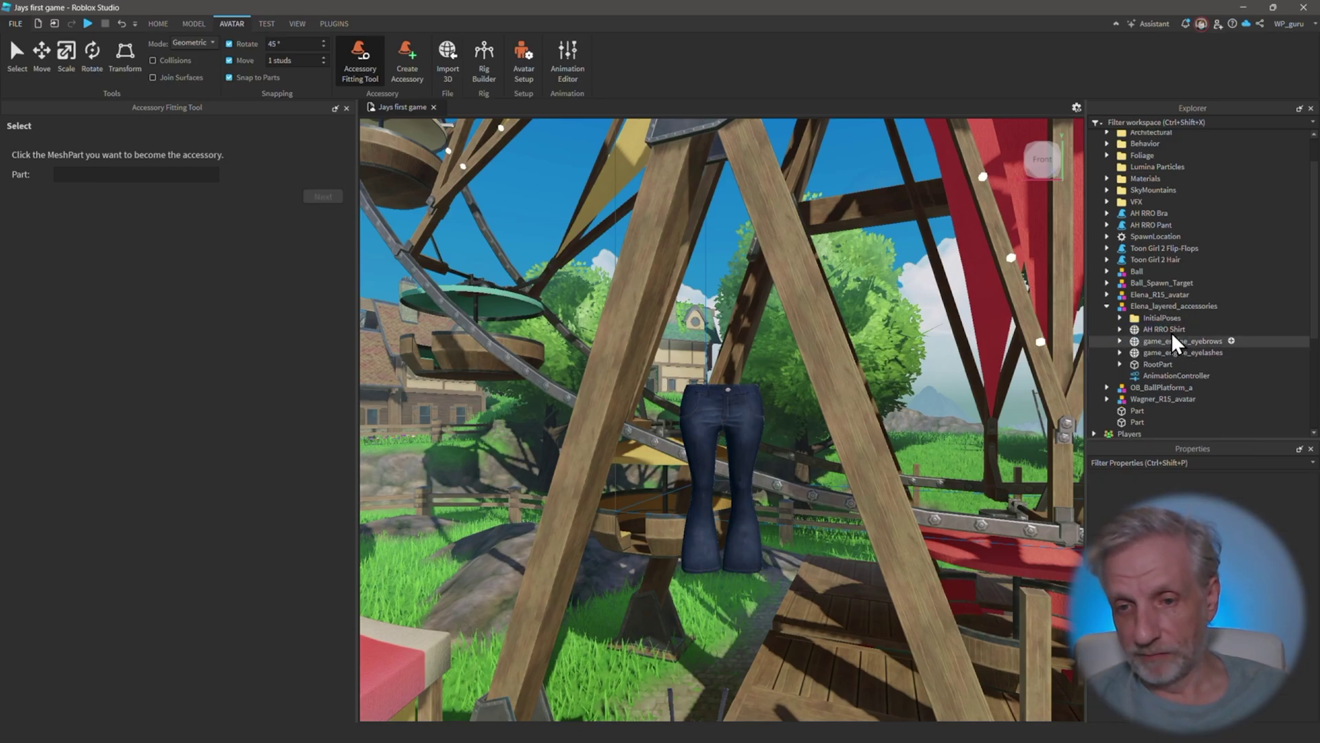
Convert AH RRO Shirt to Clothing > Jacket and generate the MeshPart accessory.
left_click(1171, 328)
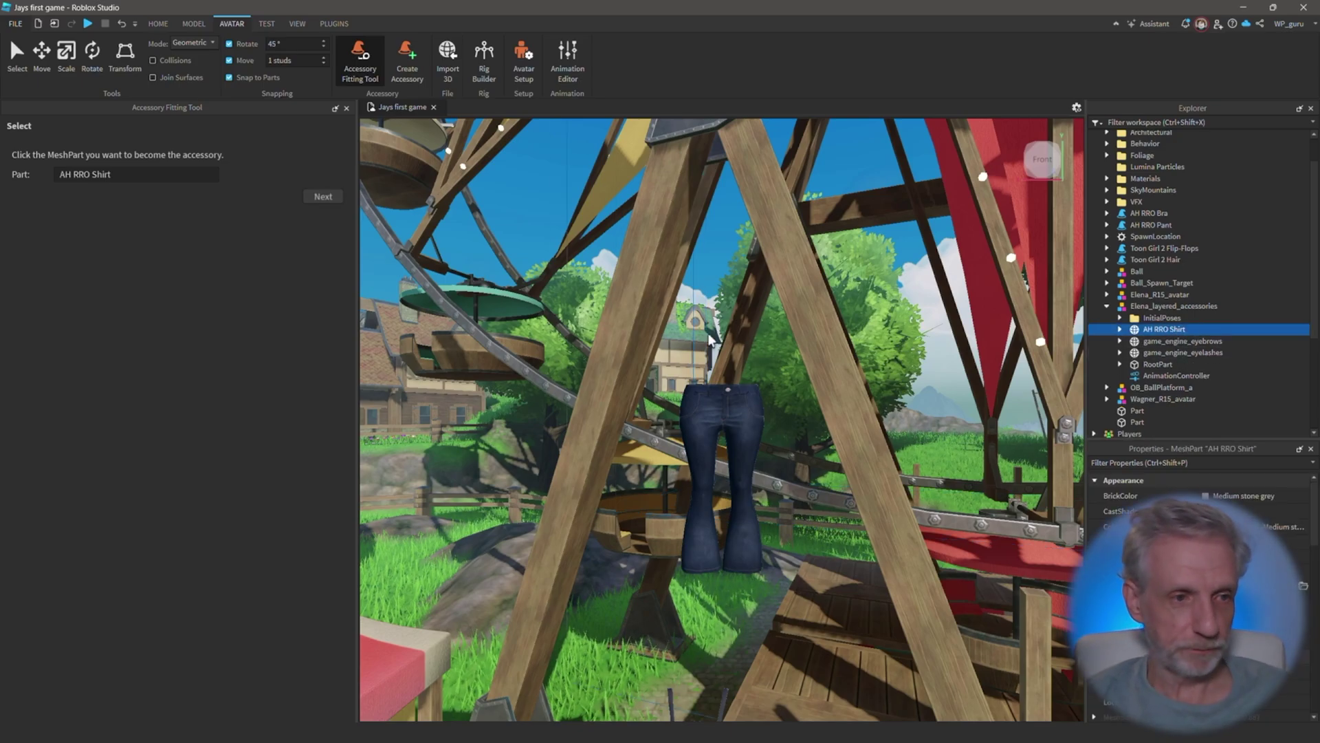
left_click(323, 196)
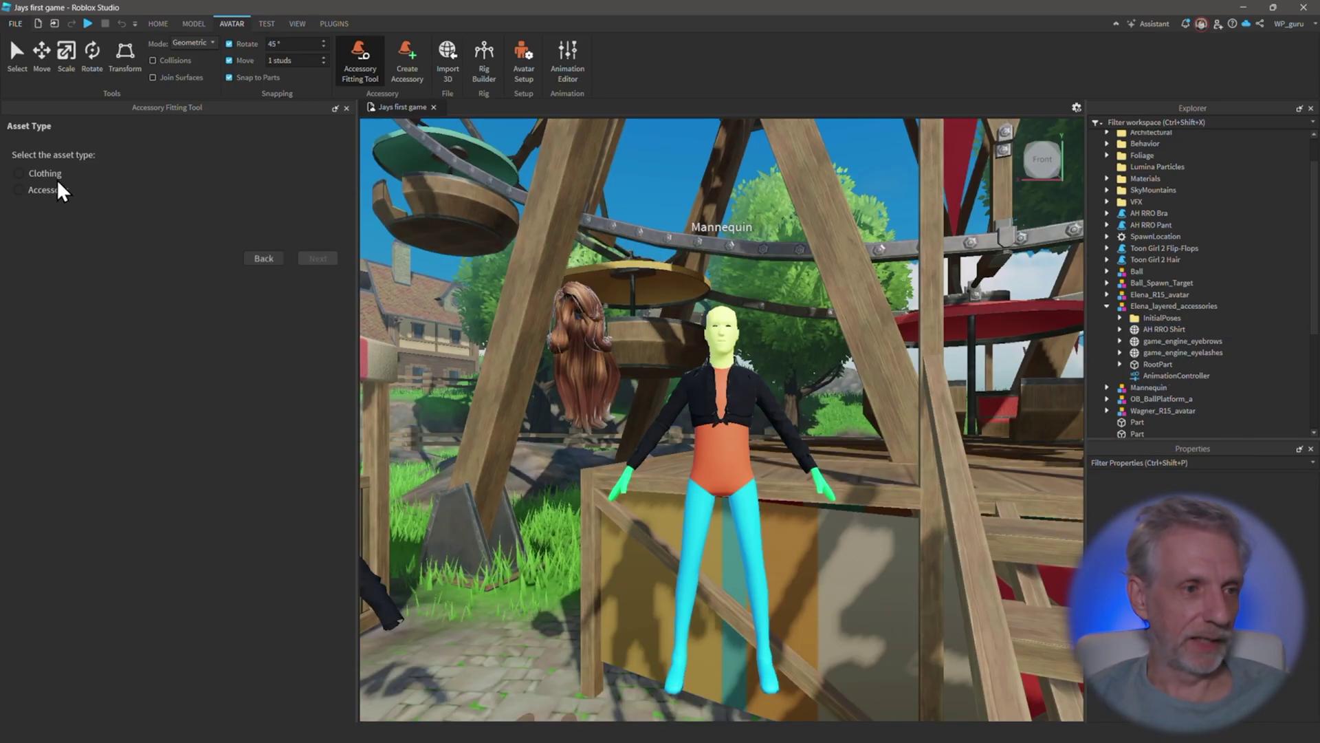
left_click(42, 173)
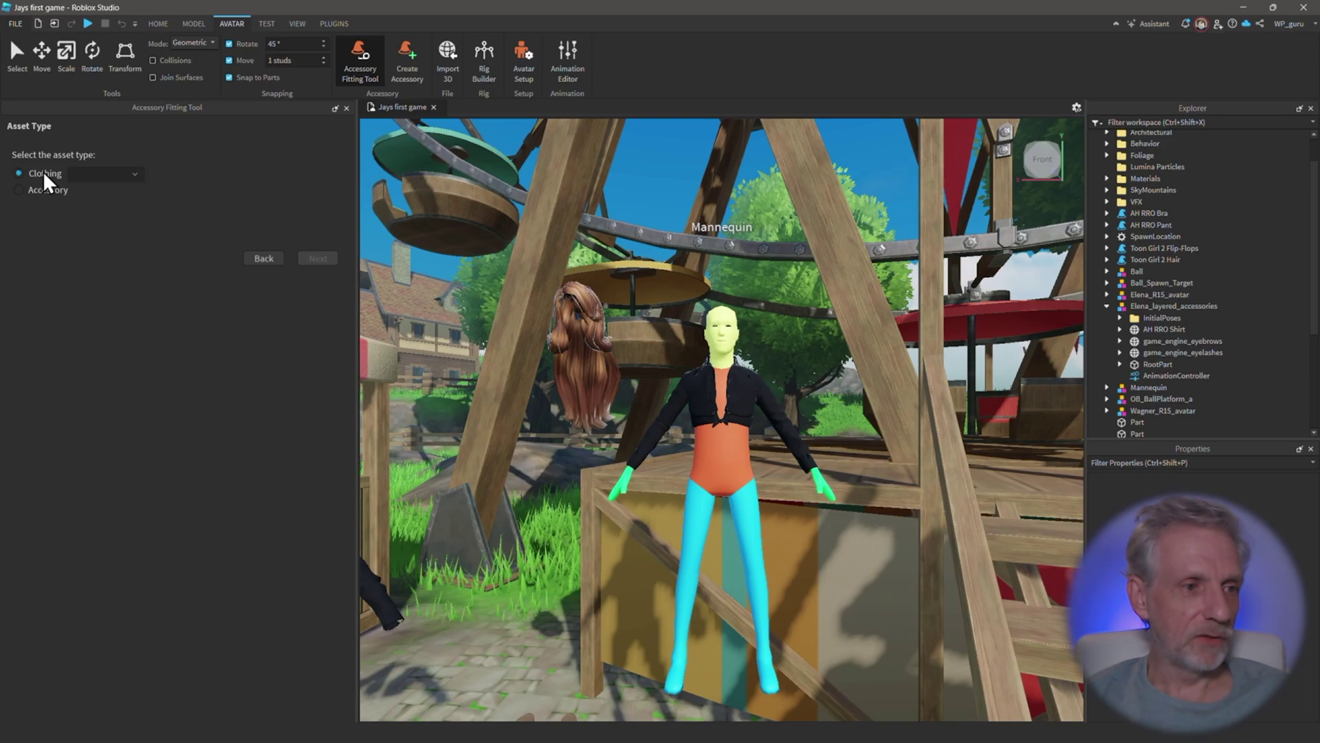
left_click(134, 175)
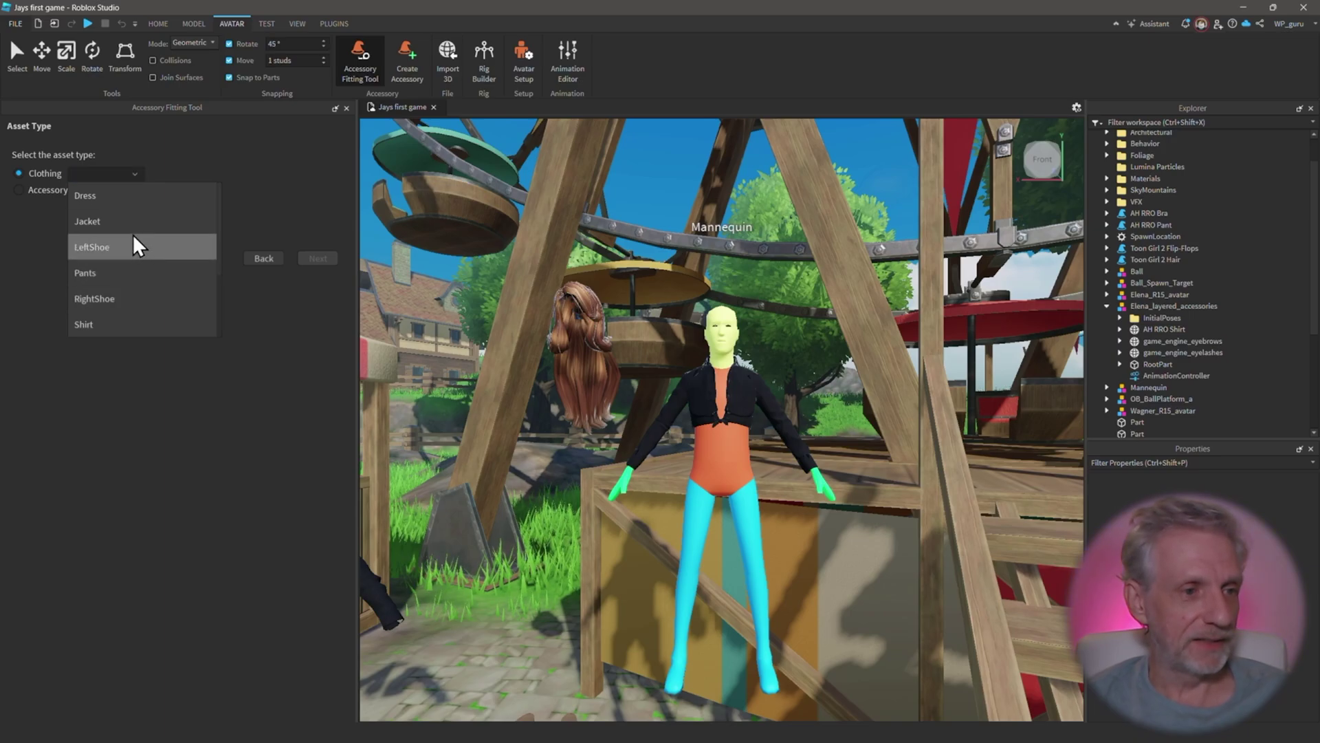
scroll(129, 224, "down", 2)
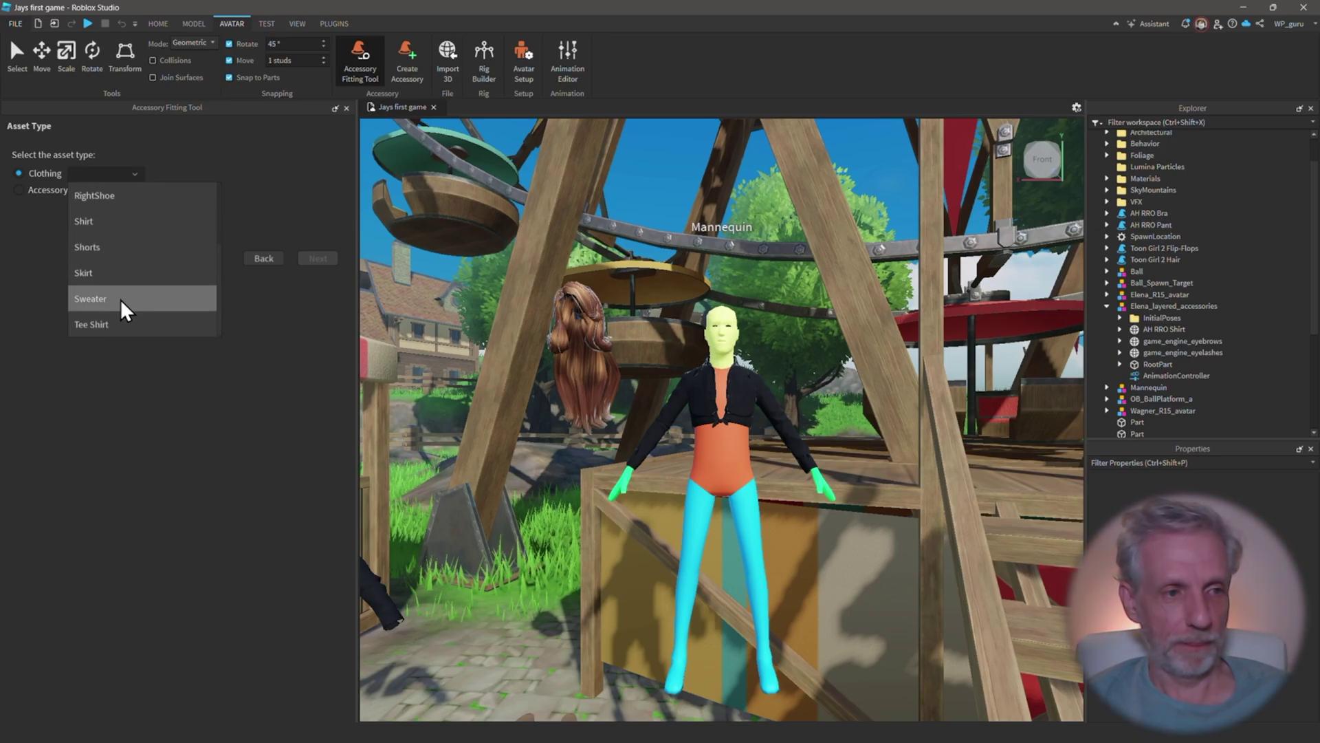
scroll(121, 300, "up", 2)
left_click(113, 210)
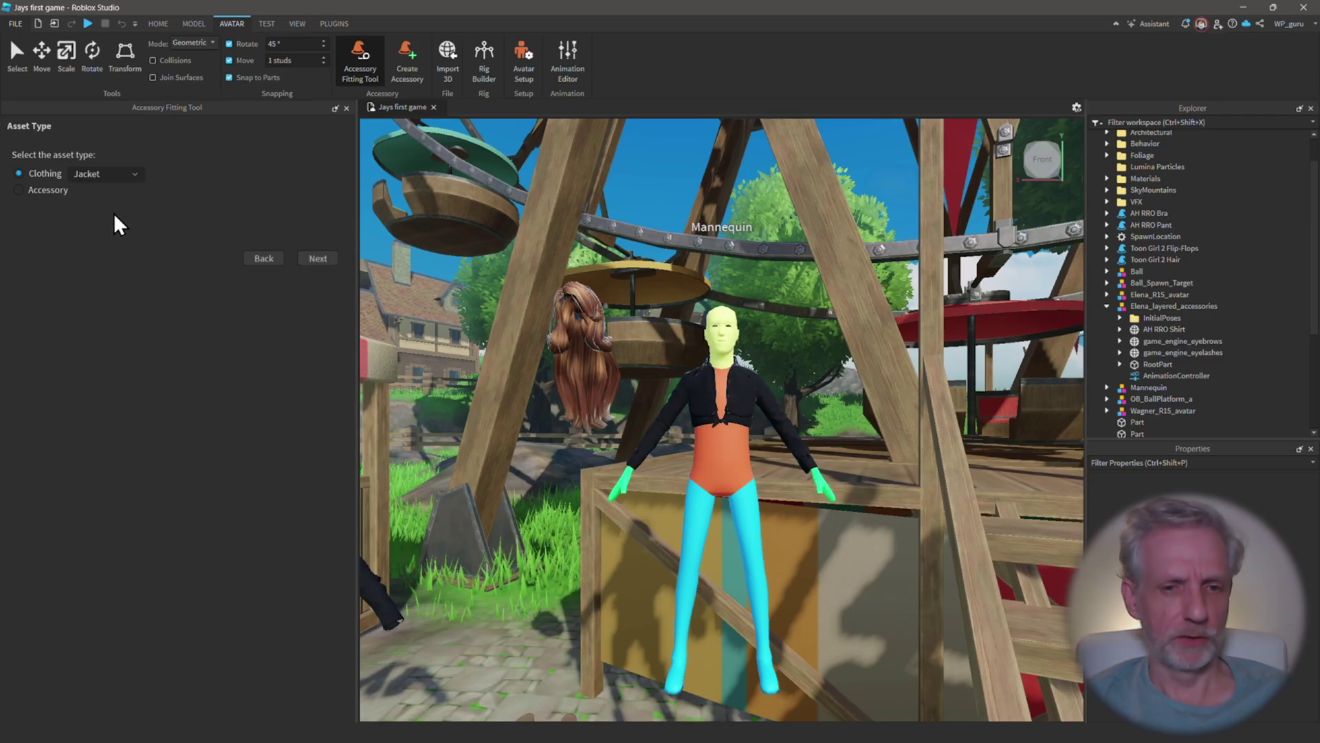
right_click_drag(678, 443, 678, 443)
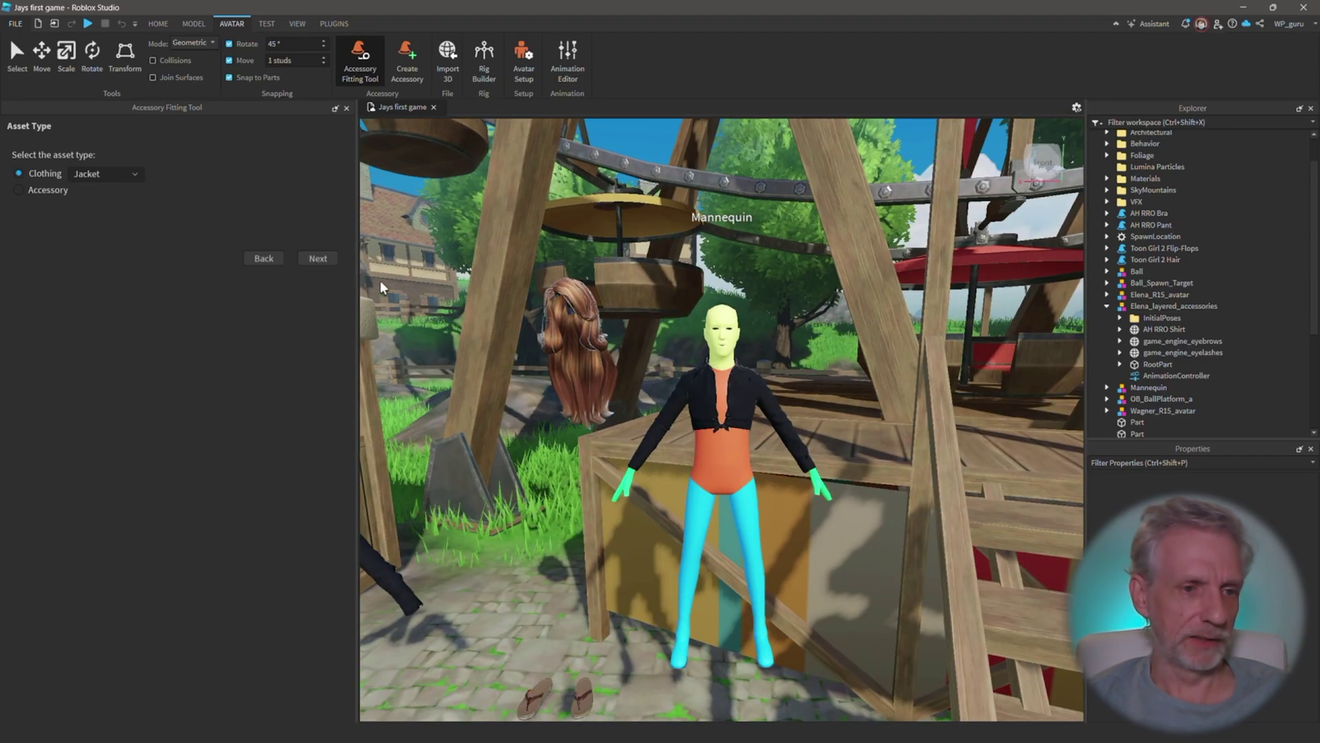
left_click(320, 260)
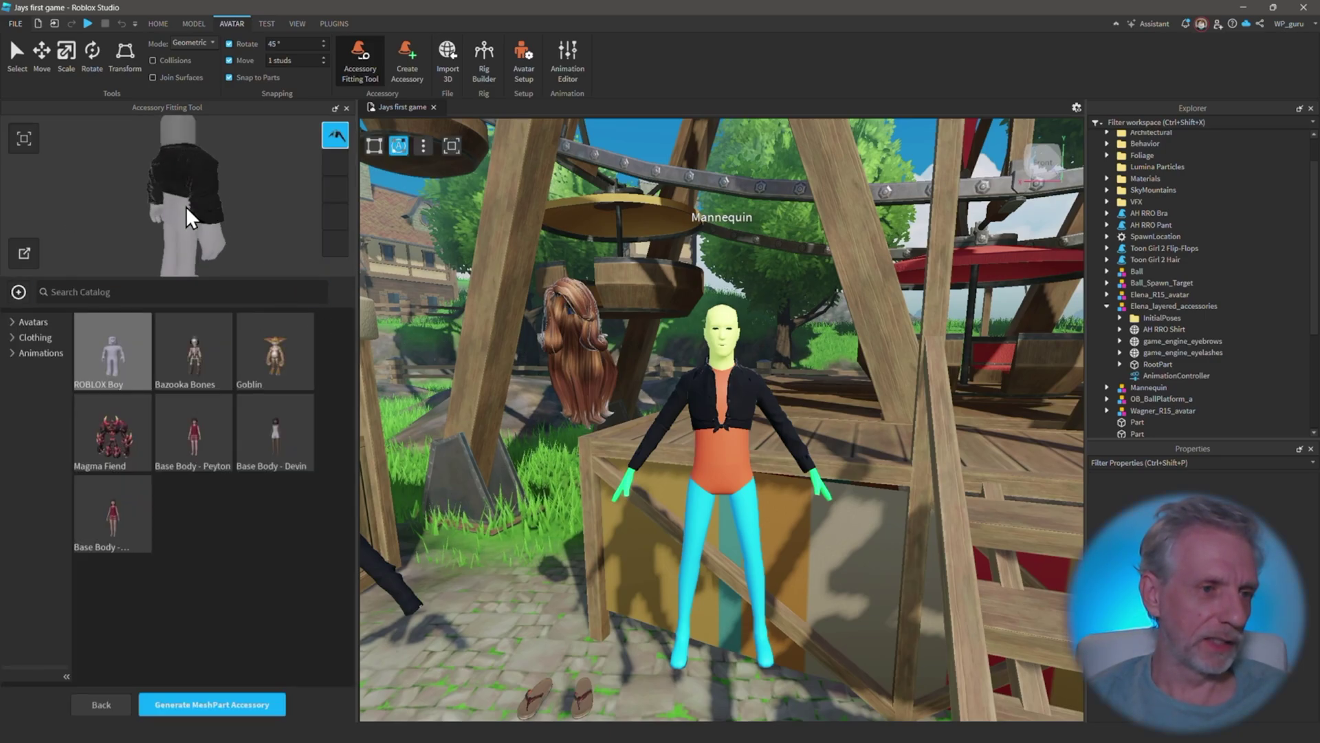
left_click(218, 702)
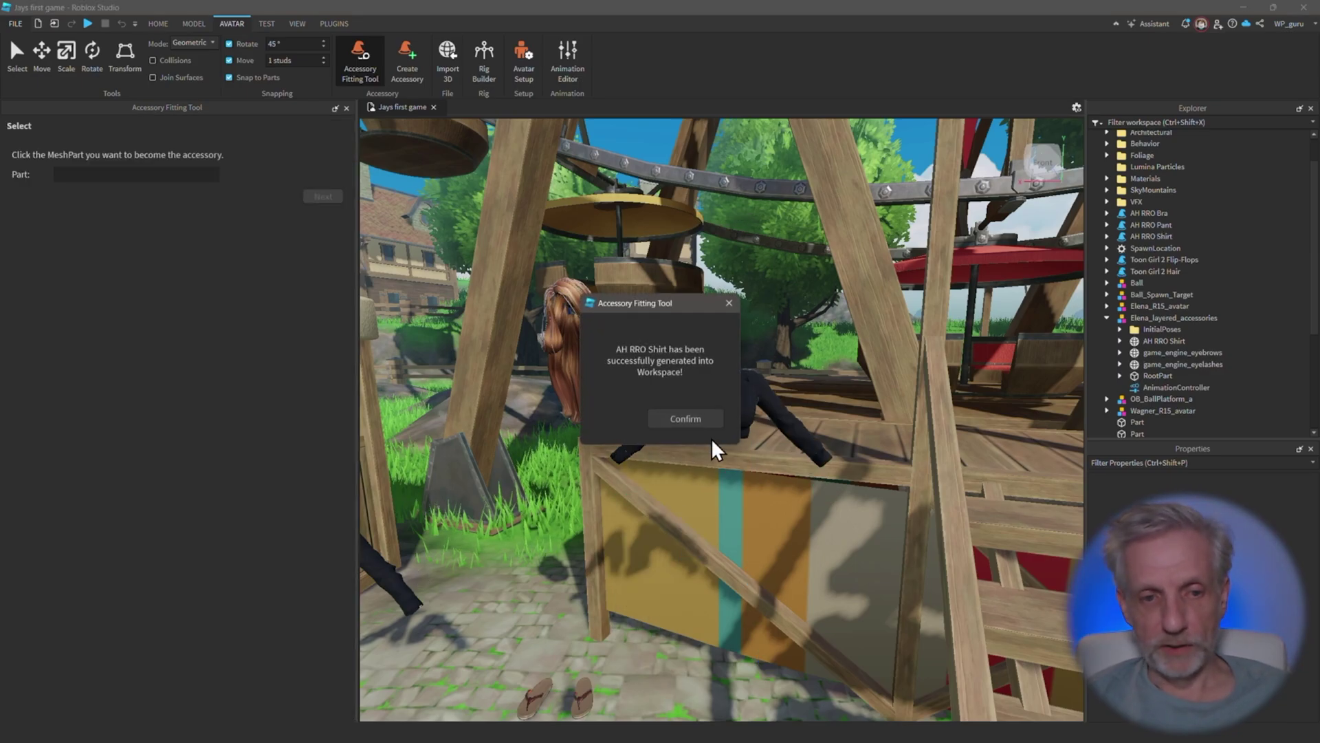
left_click(691, 417)
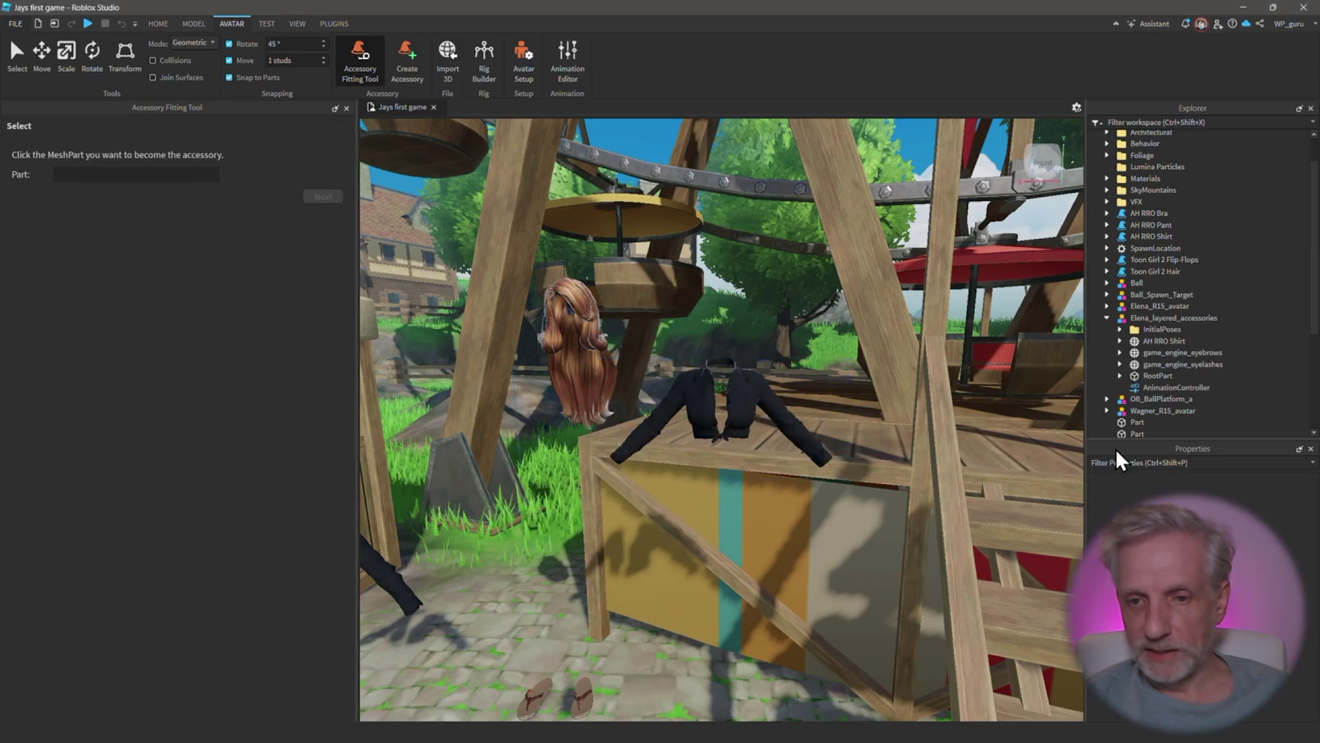
Delete the original shirt mesh and the Elena_layered_accessories model.
left_click(1170, 341)
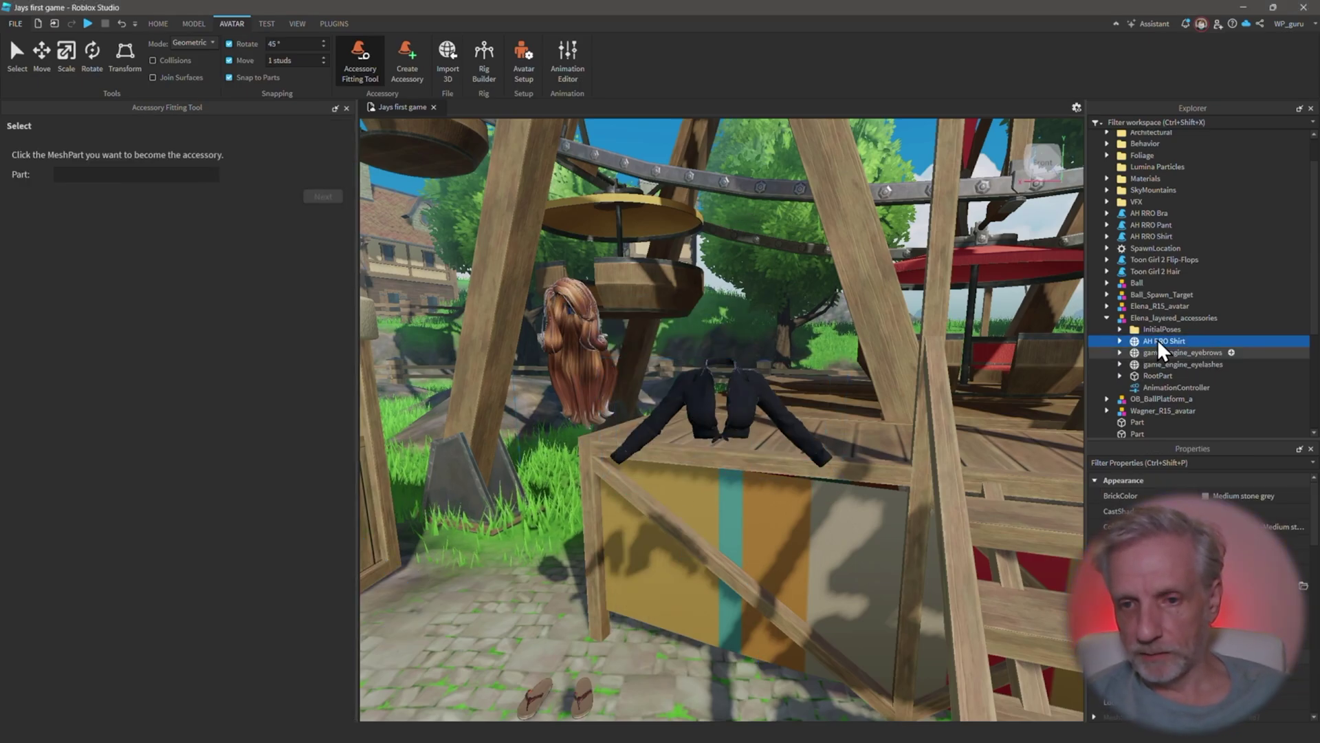
key("Delete")
left_click(1167, 318)
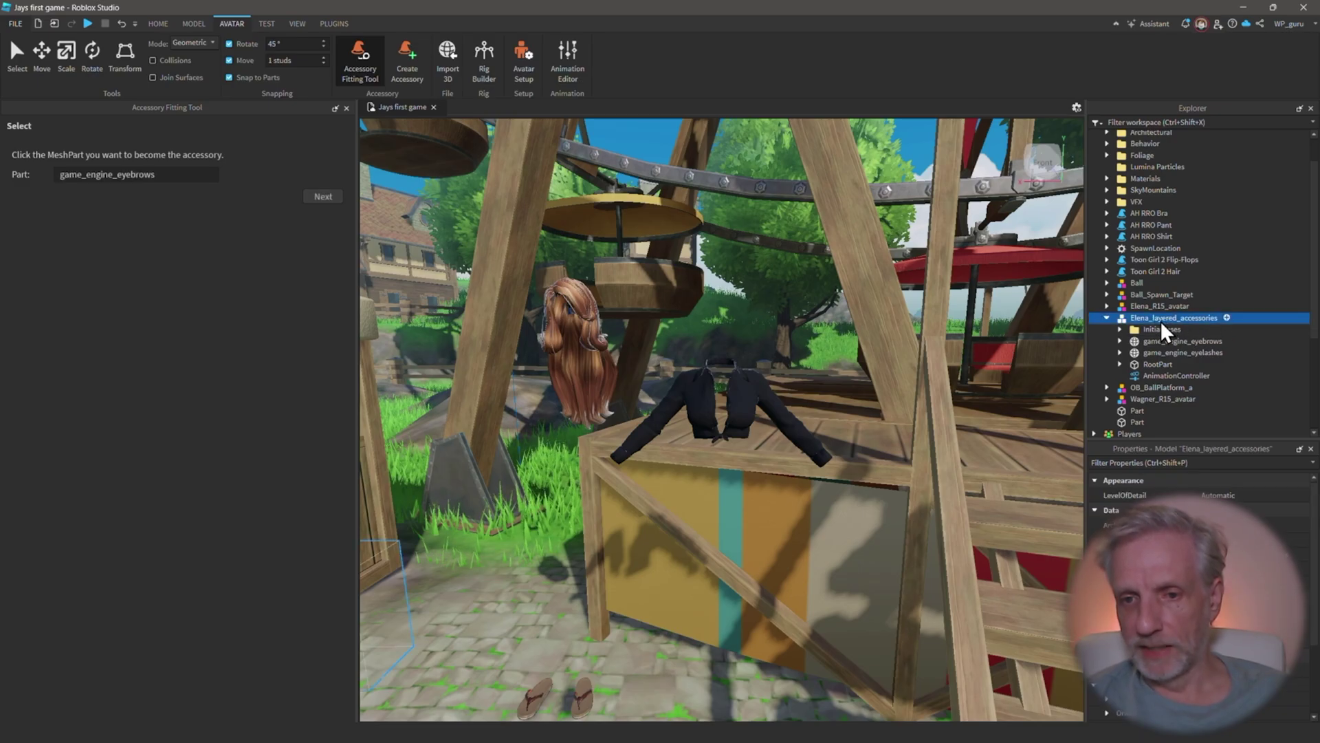
key("Delete")
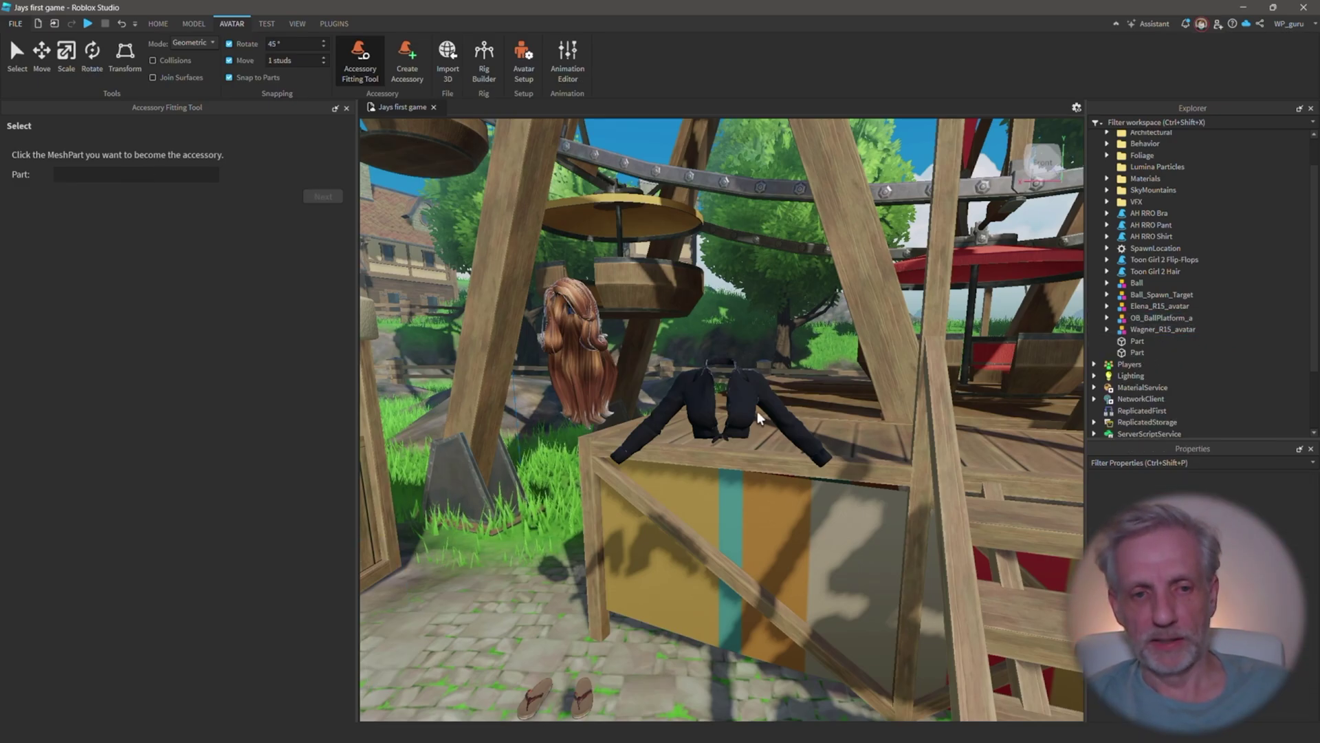
scroll(755, 409, "down", 5)
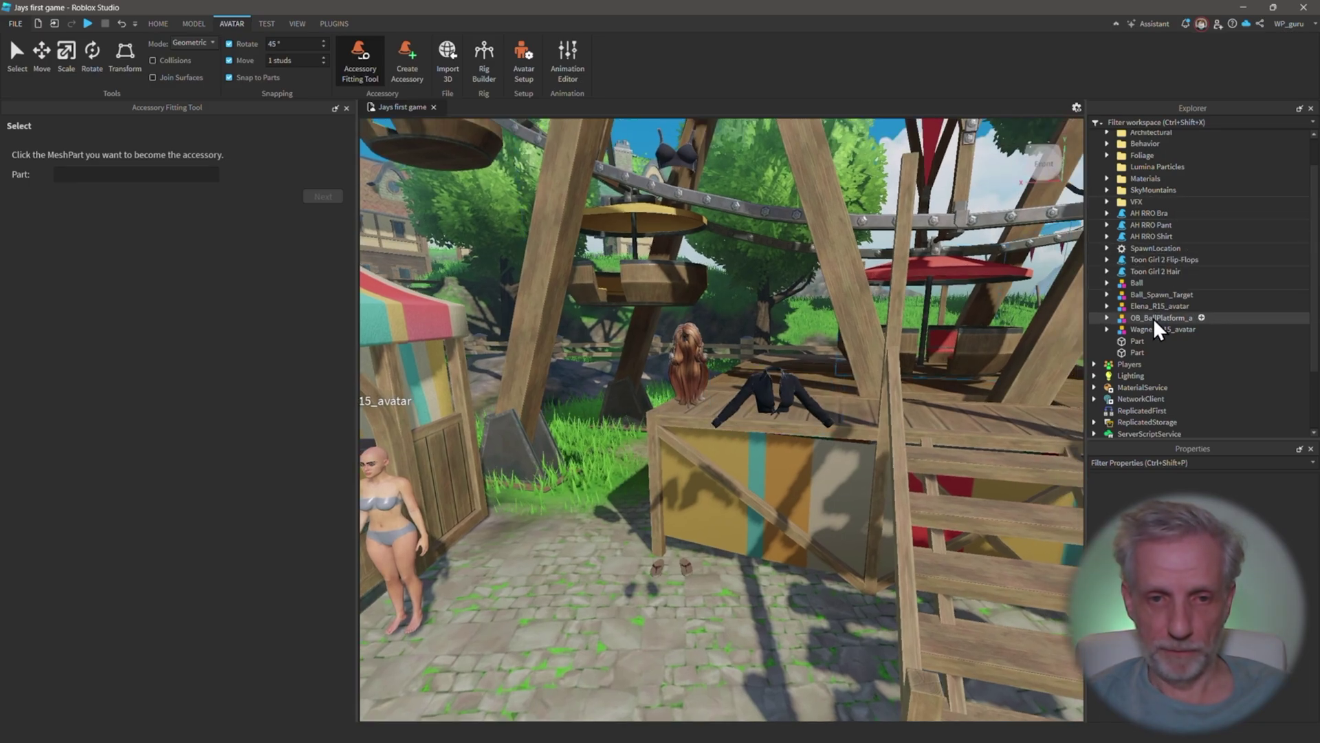
Copy the Bra, Pant, Shirt, Flip-Flops and Hair accessories together.
left_click(1160, 213)
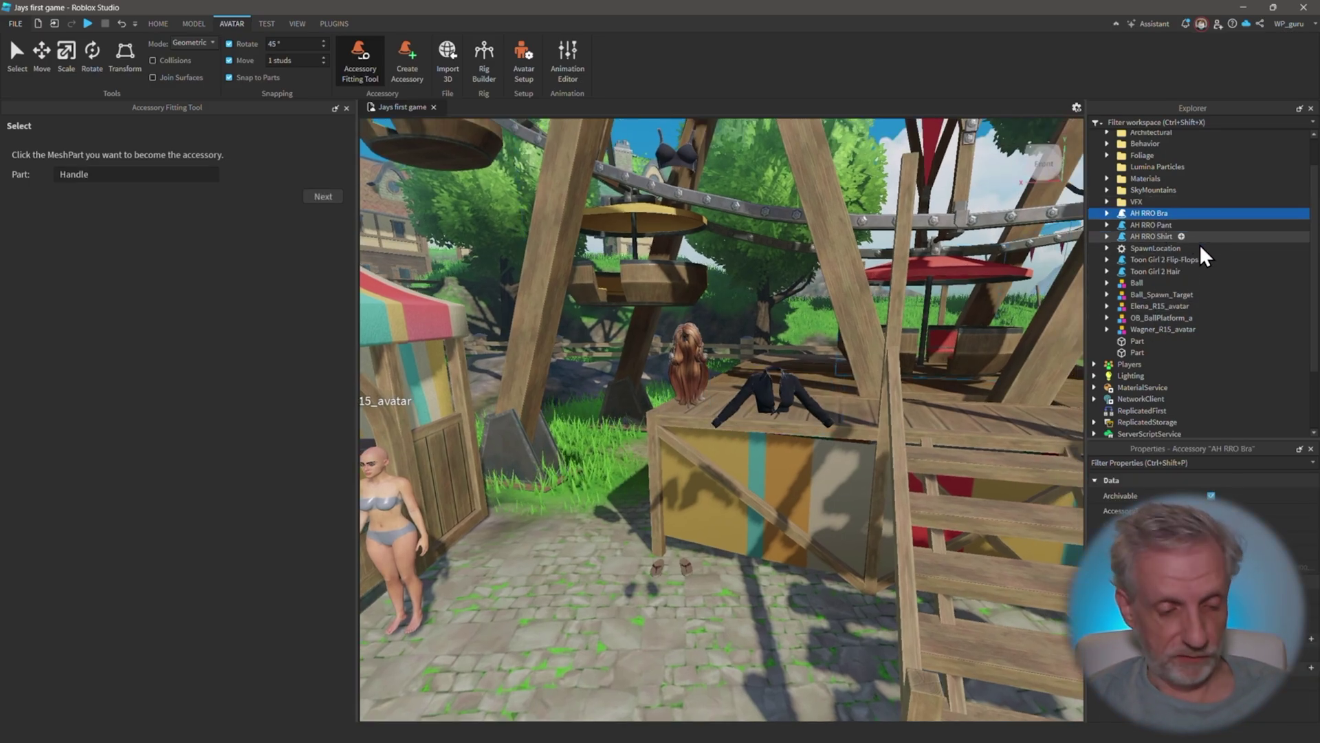
left_click(1160, 224, "ctrl")
left_click(1164, 236, "ctrl")
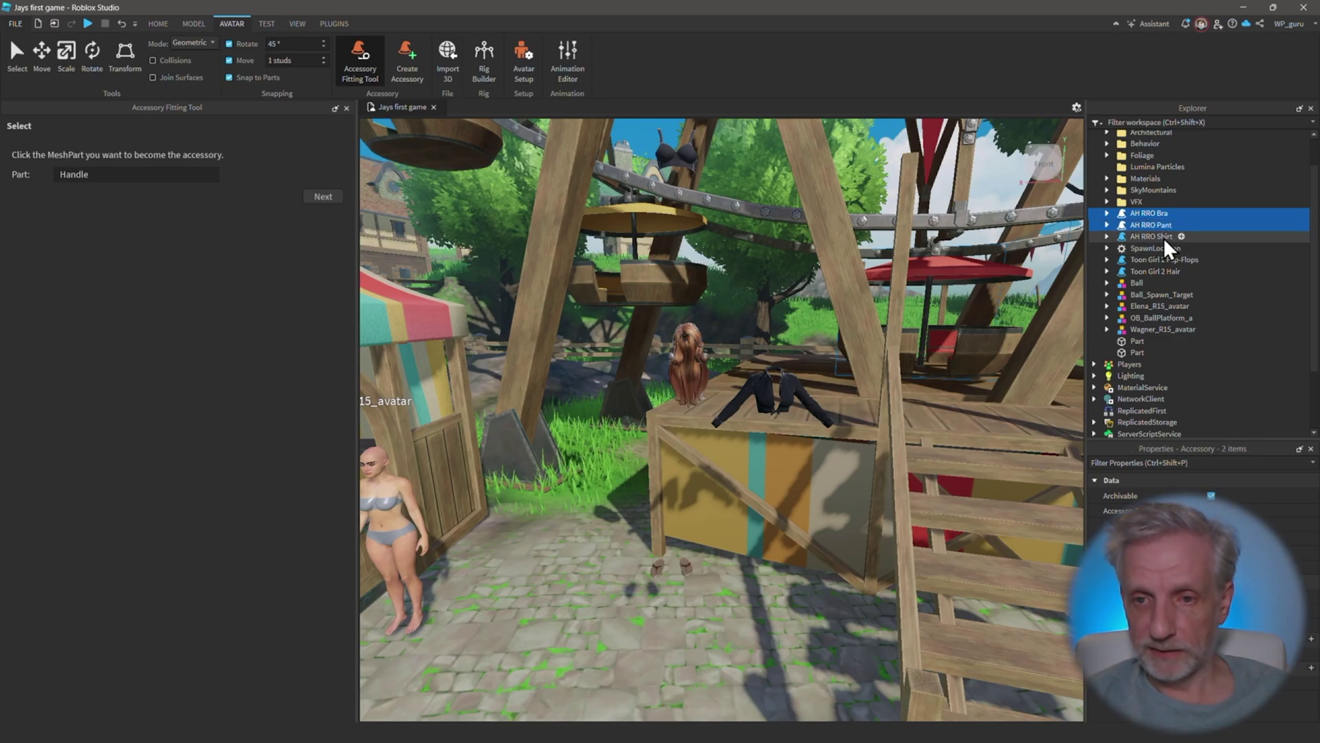
left_click(1176, 261, "ctrl")
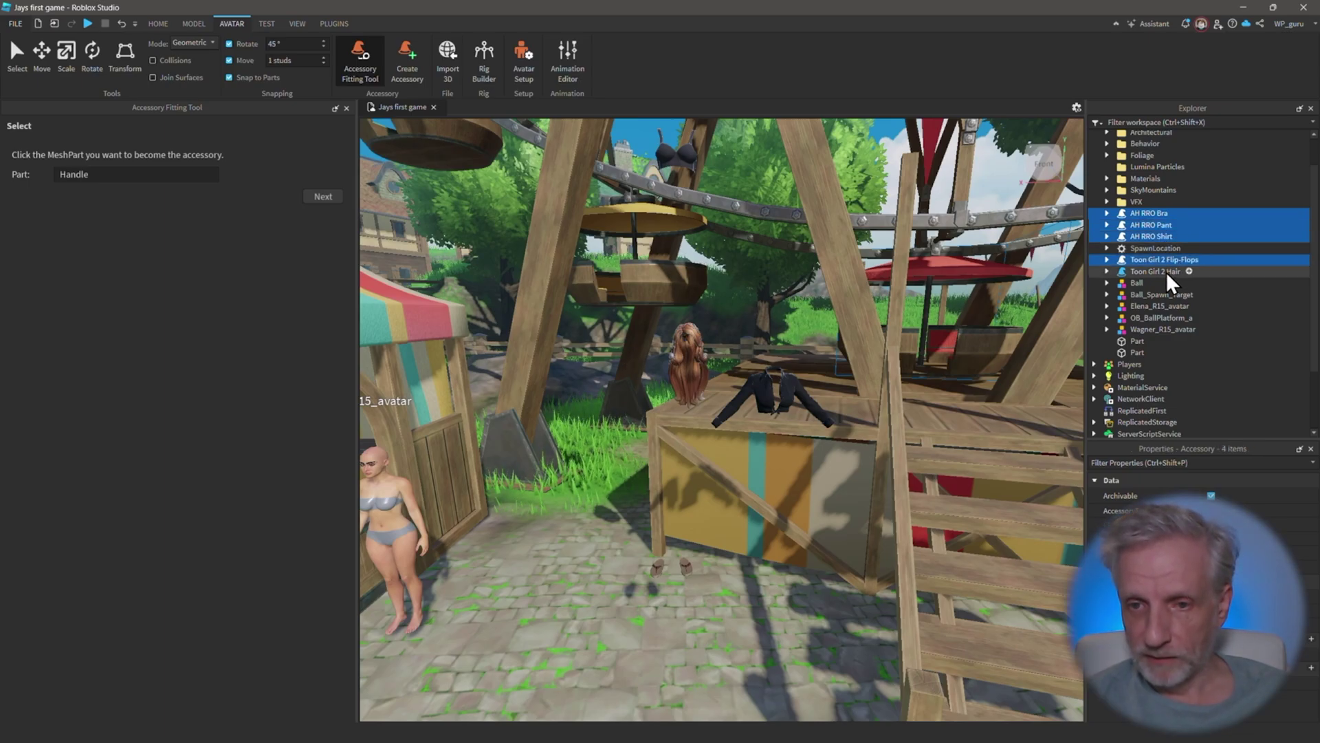
left_click(1166, 271, "ctrl")
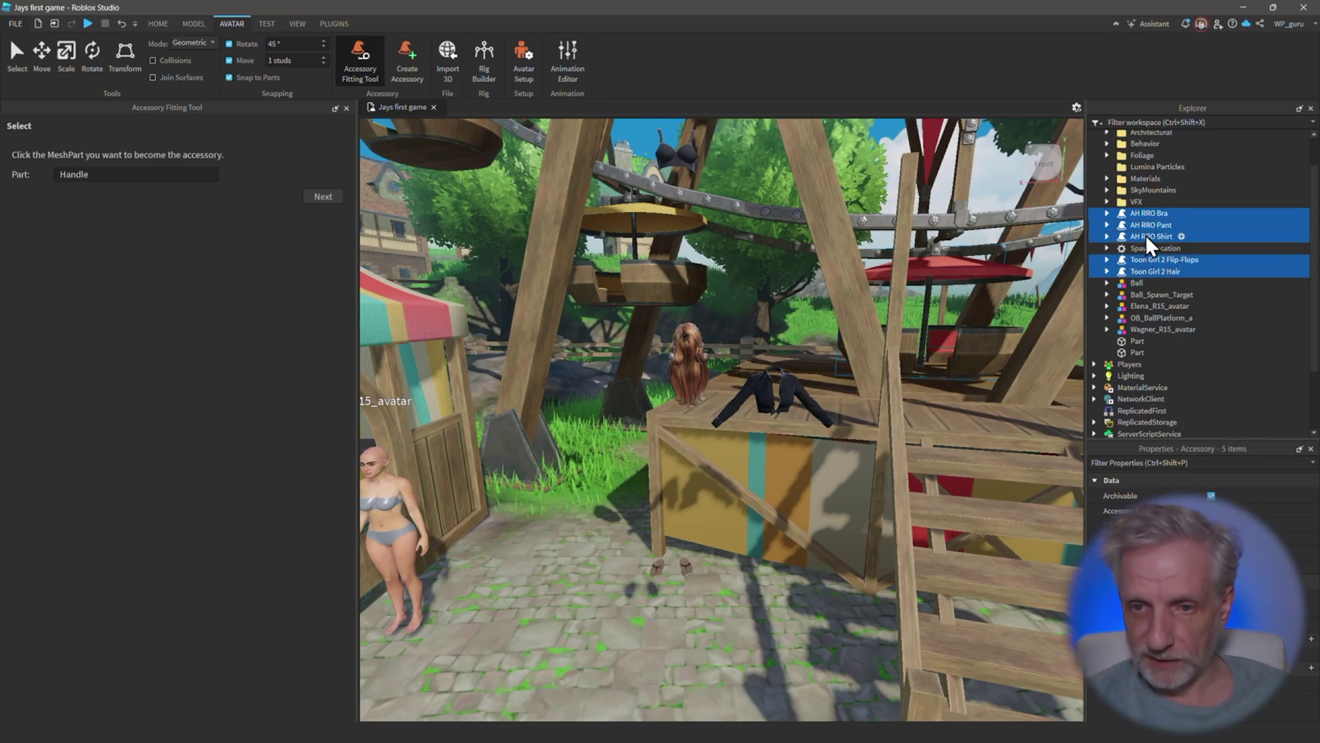
right_click(1147, 234)
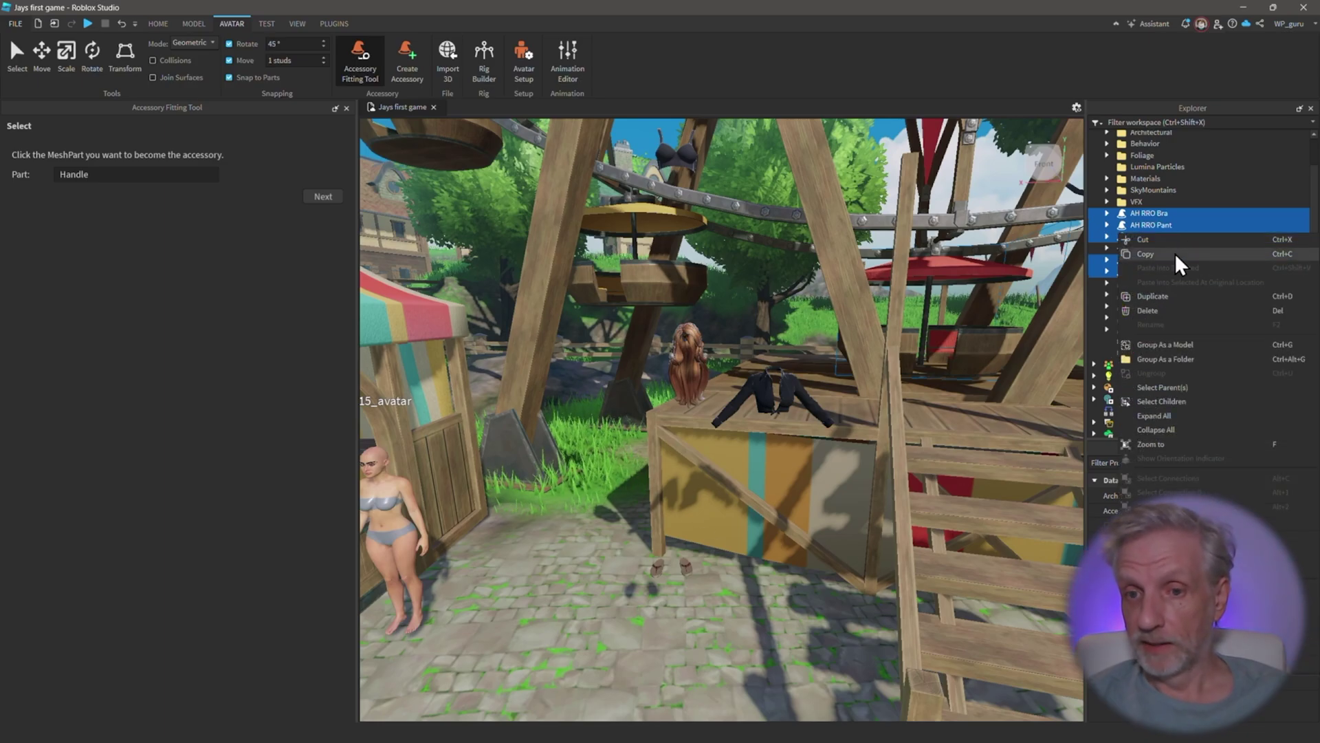
left_click(1164, 253)
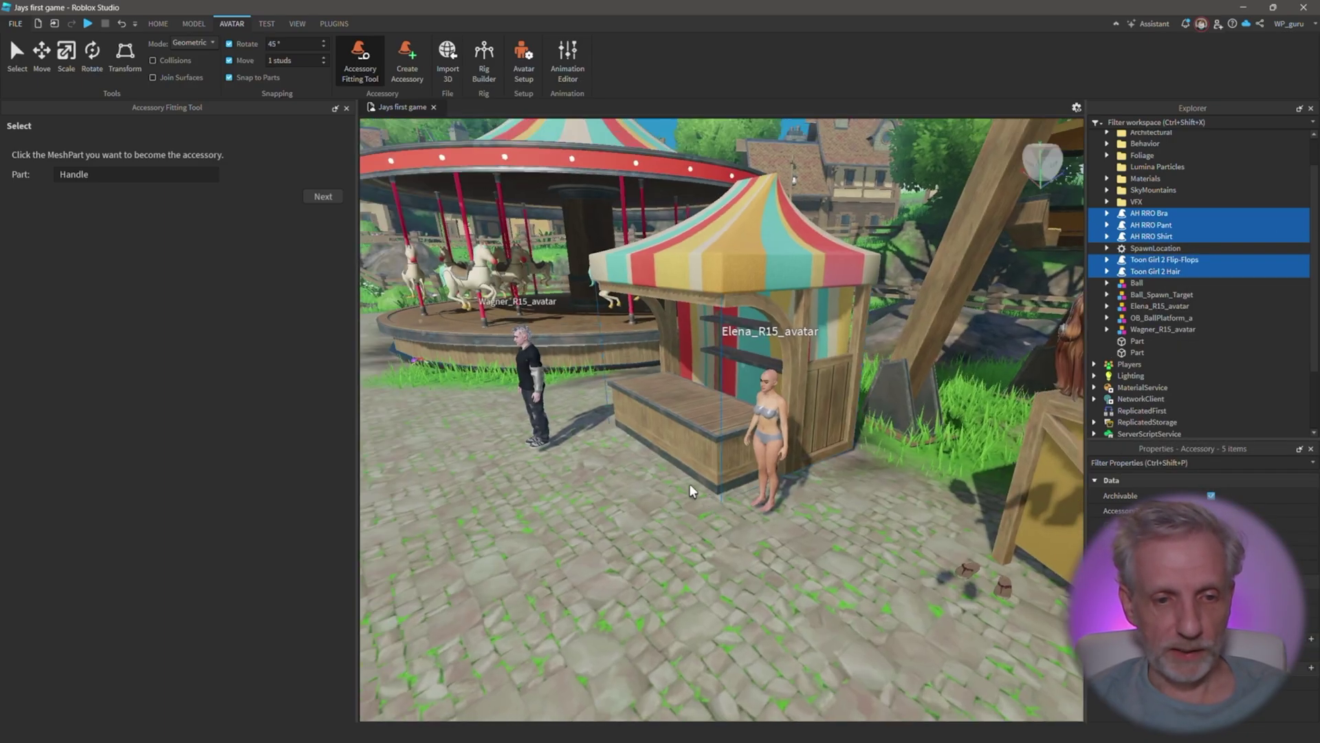
right_click_drag(690, 485, 690, 484)
left_click(629, 476)
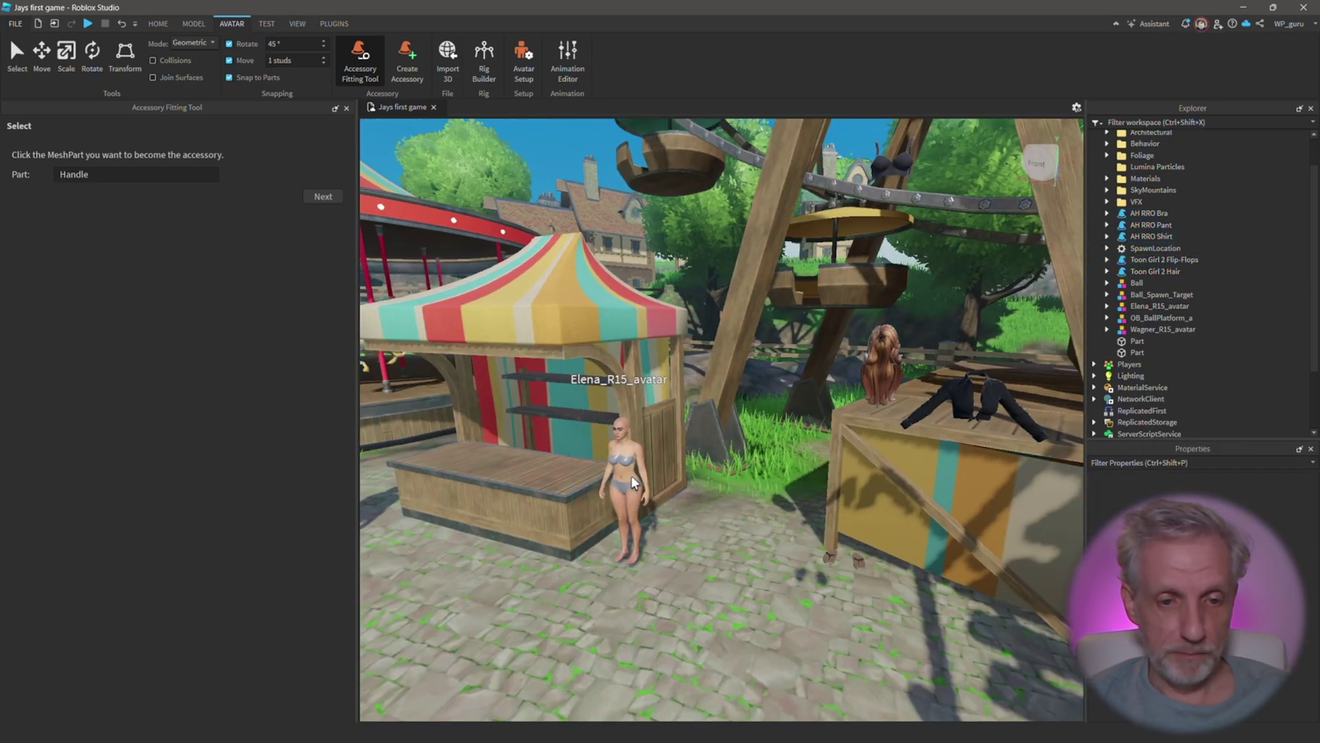
Paste the five accessories into Elena_R15_avatar, check the outfit, and launch Avatar Setup.
left_click(628, 477)
key("f")
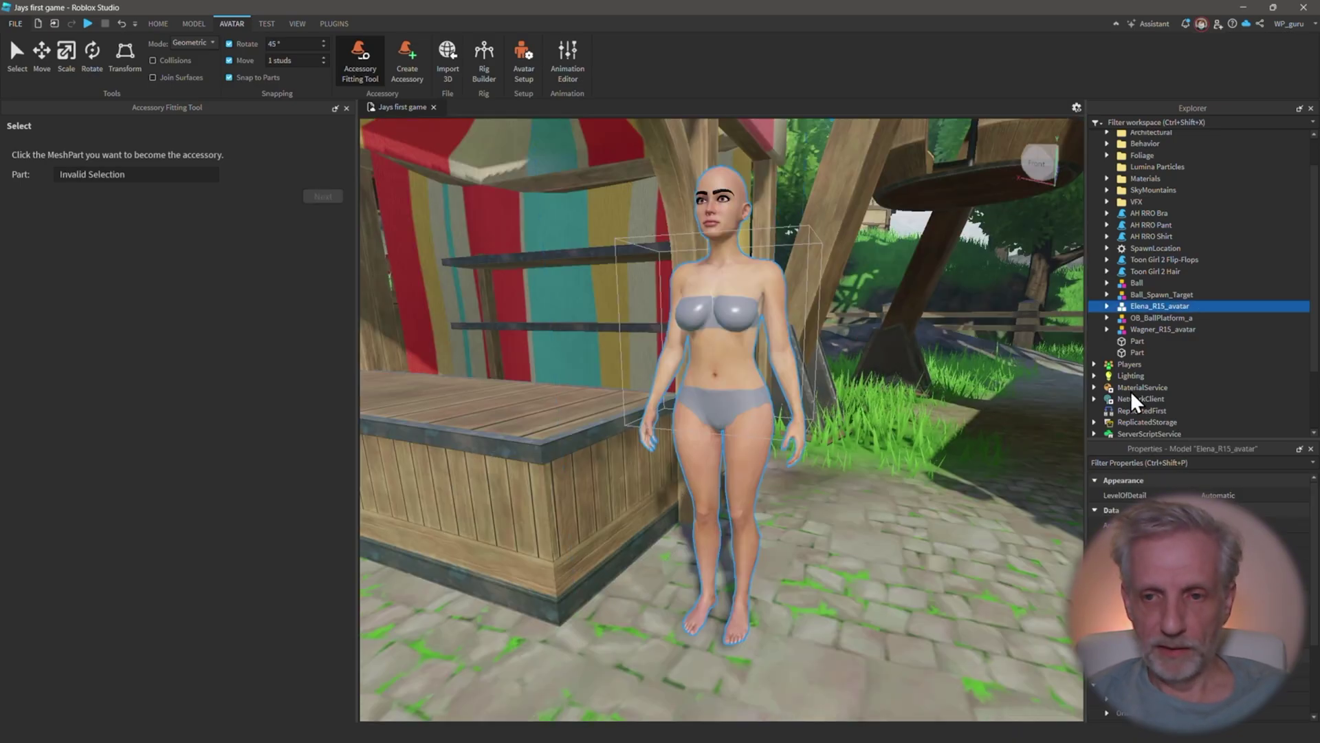
right_click(1179, 308)
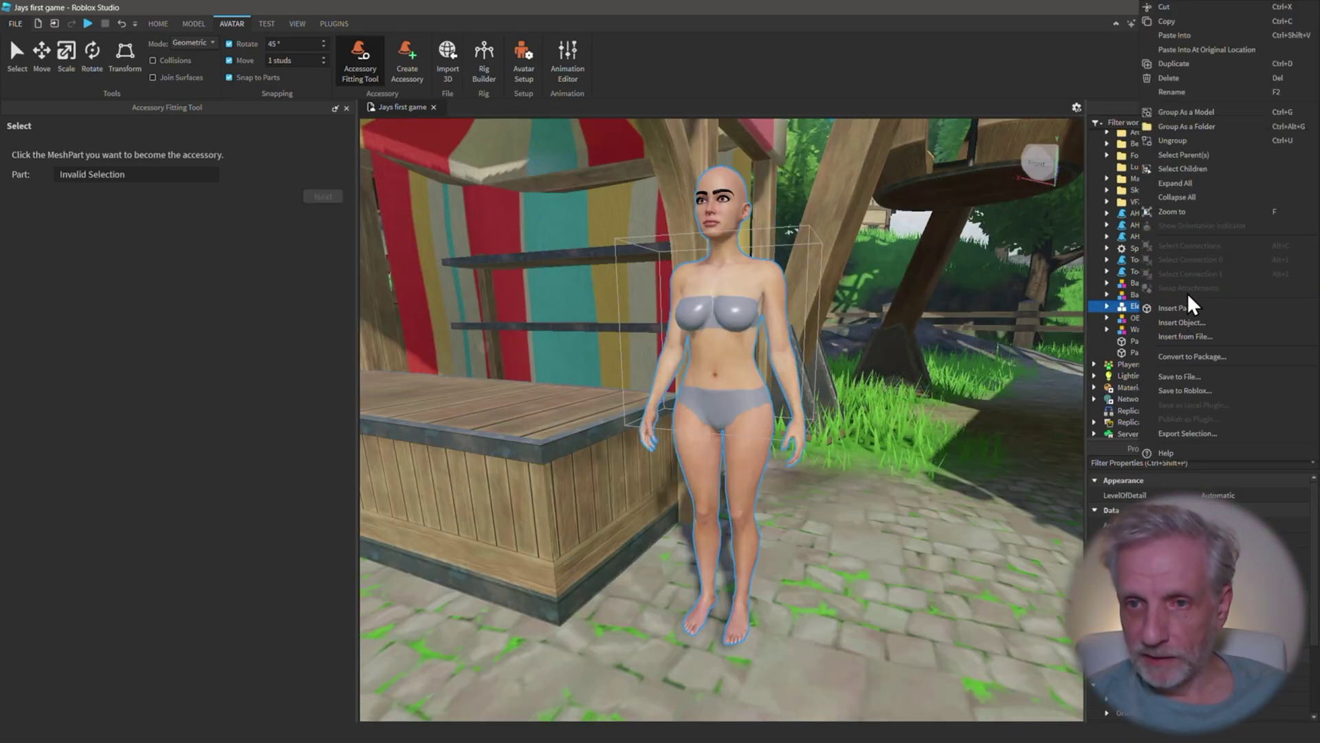
left_click(1220, 33)
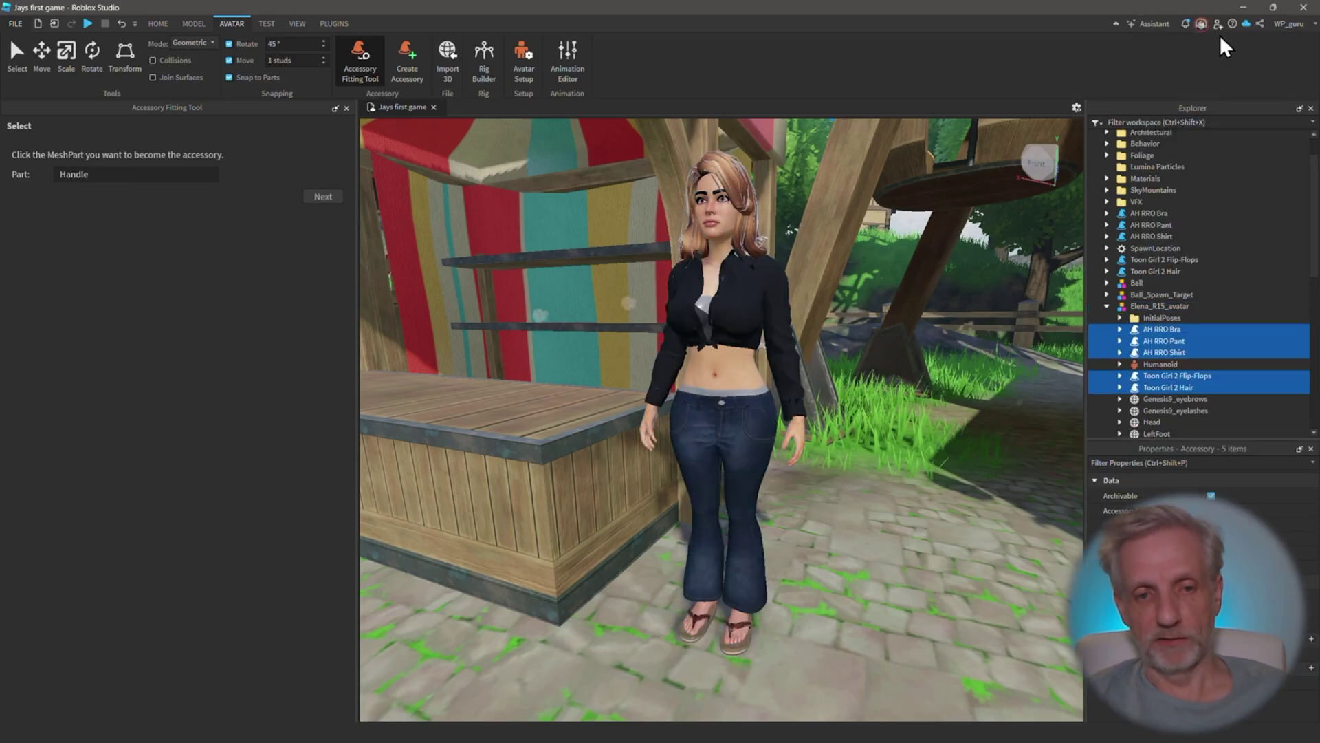
right_click_drag(790, 370, 780, 369)
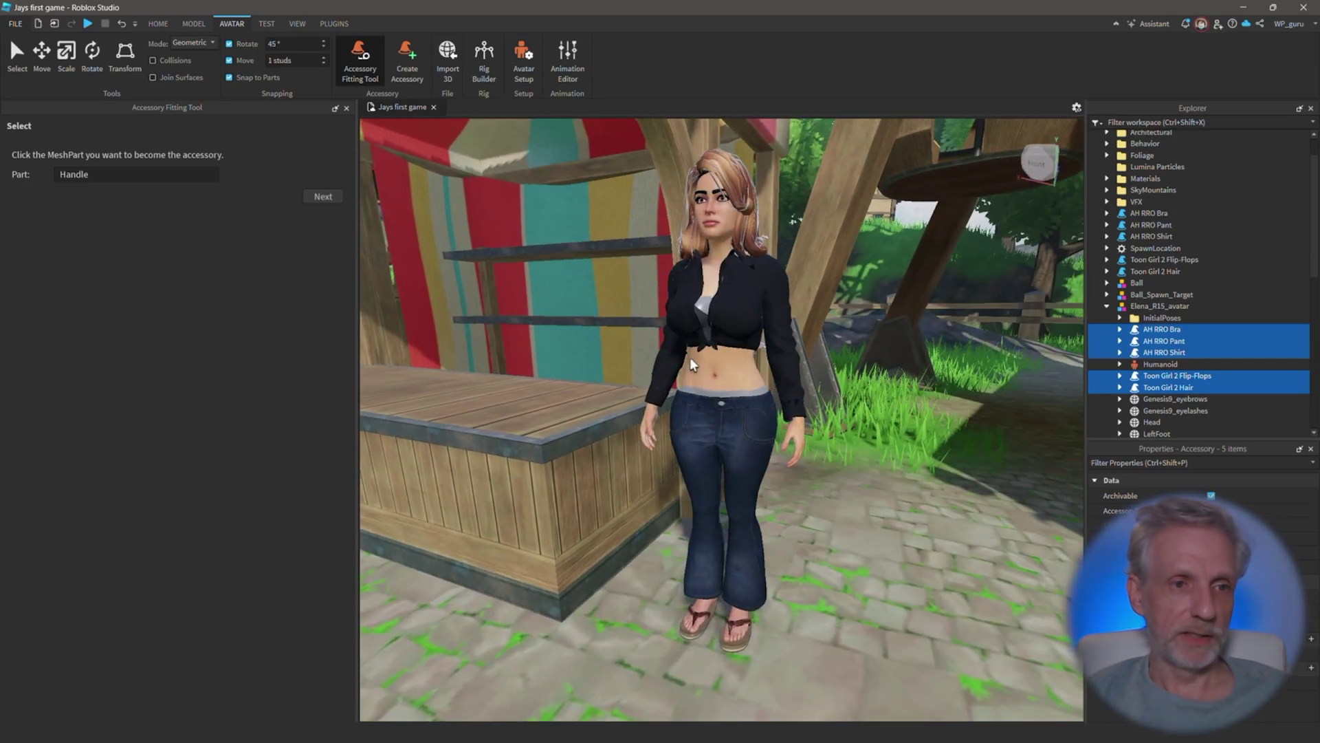
right_click_drag(756, 318, 757, 316)
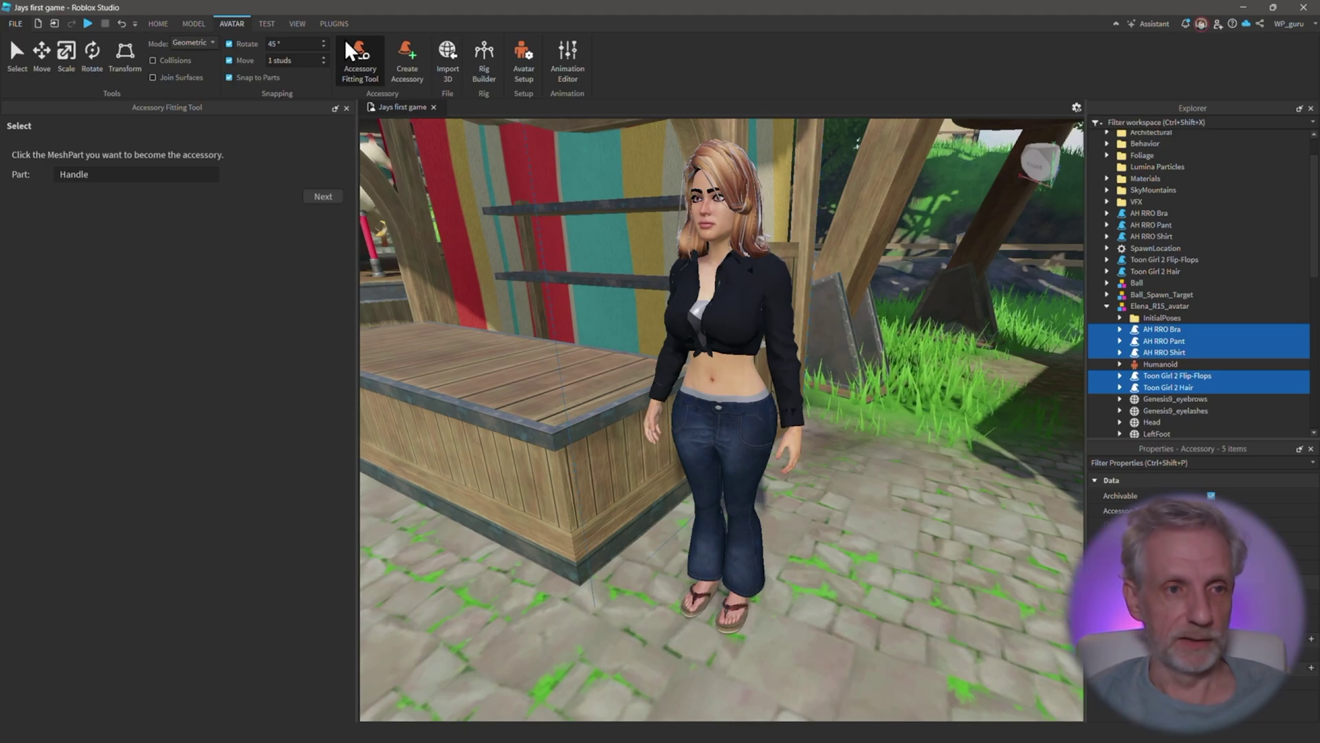
left_click(366, 69)
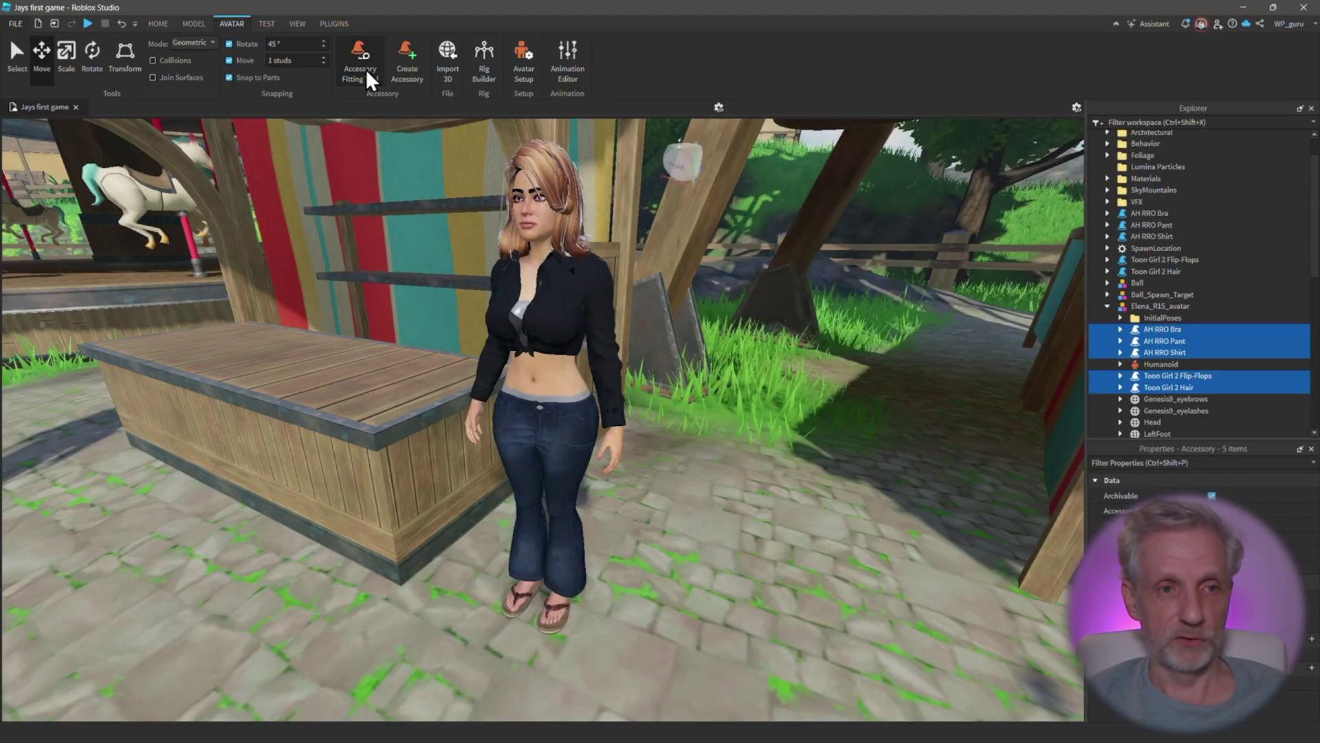
left_click(522, 52)
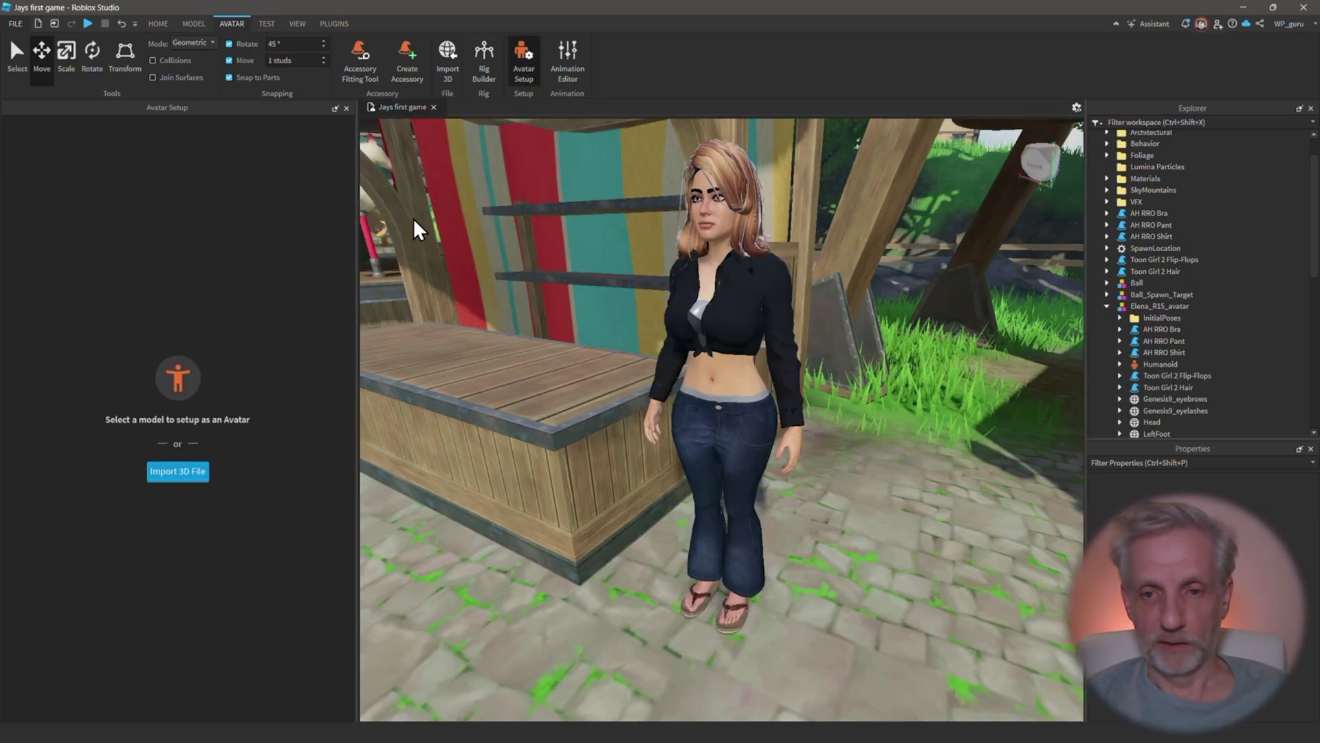
Select Elena's model and file AH RRO Bra under Shirts, AH RRO Pant under Pants, AH RRO Shirt under Jackets.
left_click(717, 220)
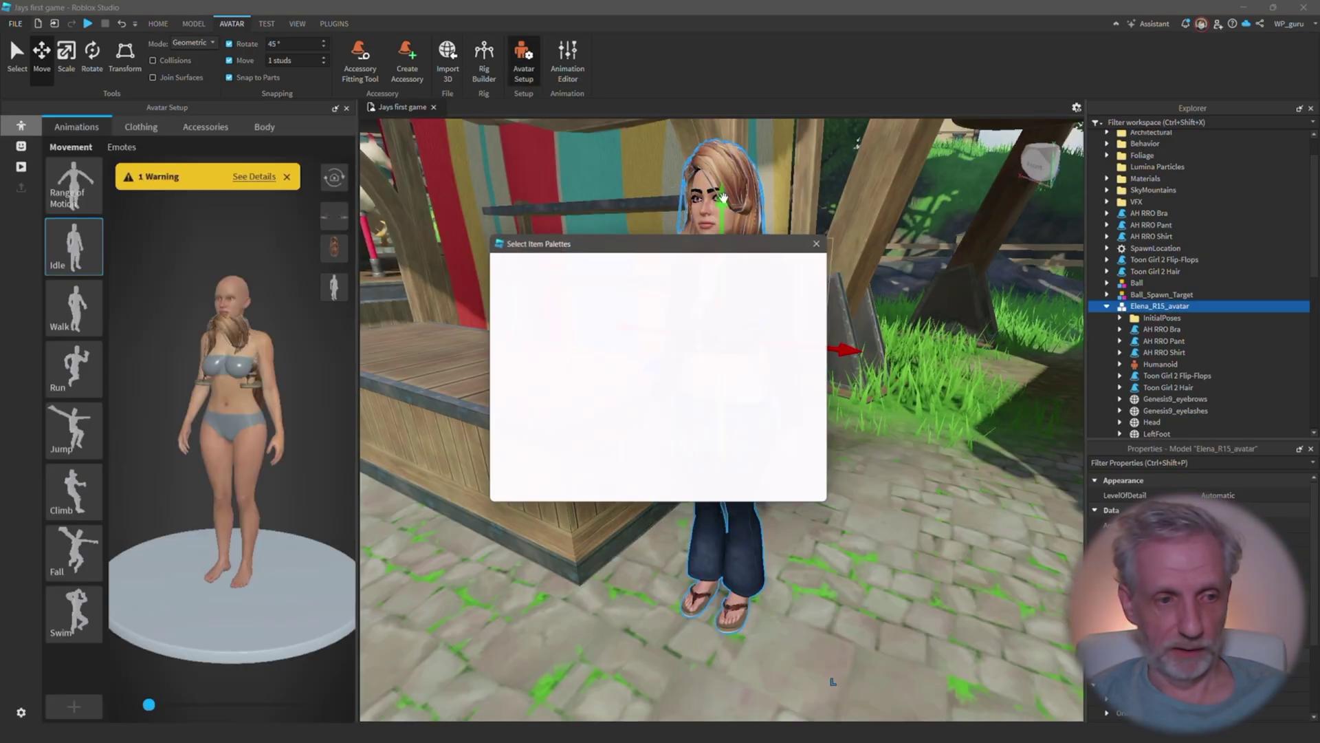
left_click_drag(652, 238, 526, 161)
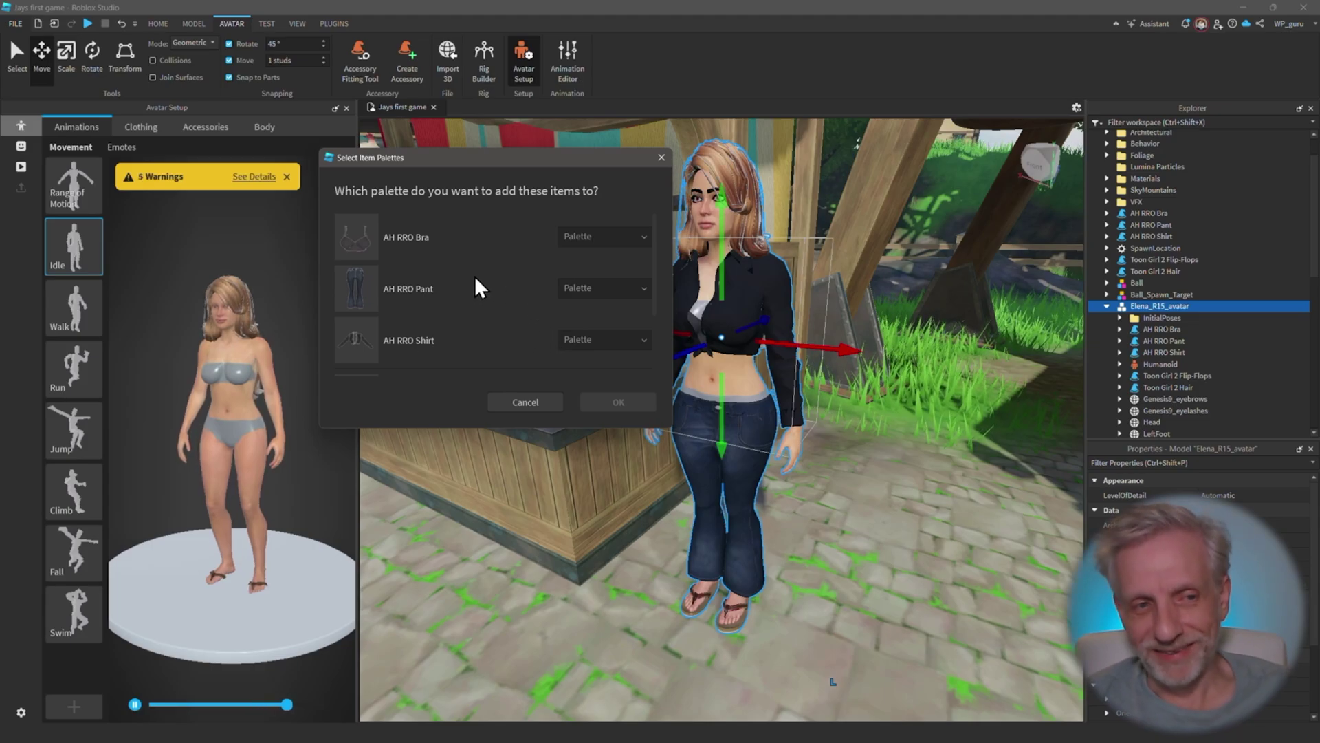
left_click(644, 237)
left_click(644, 236)
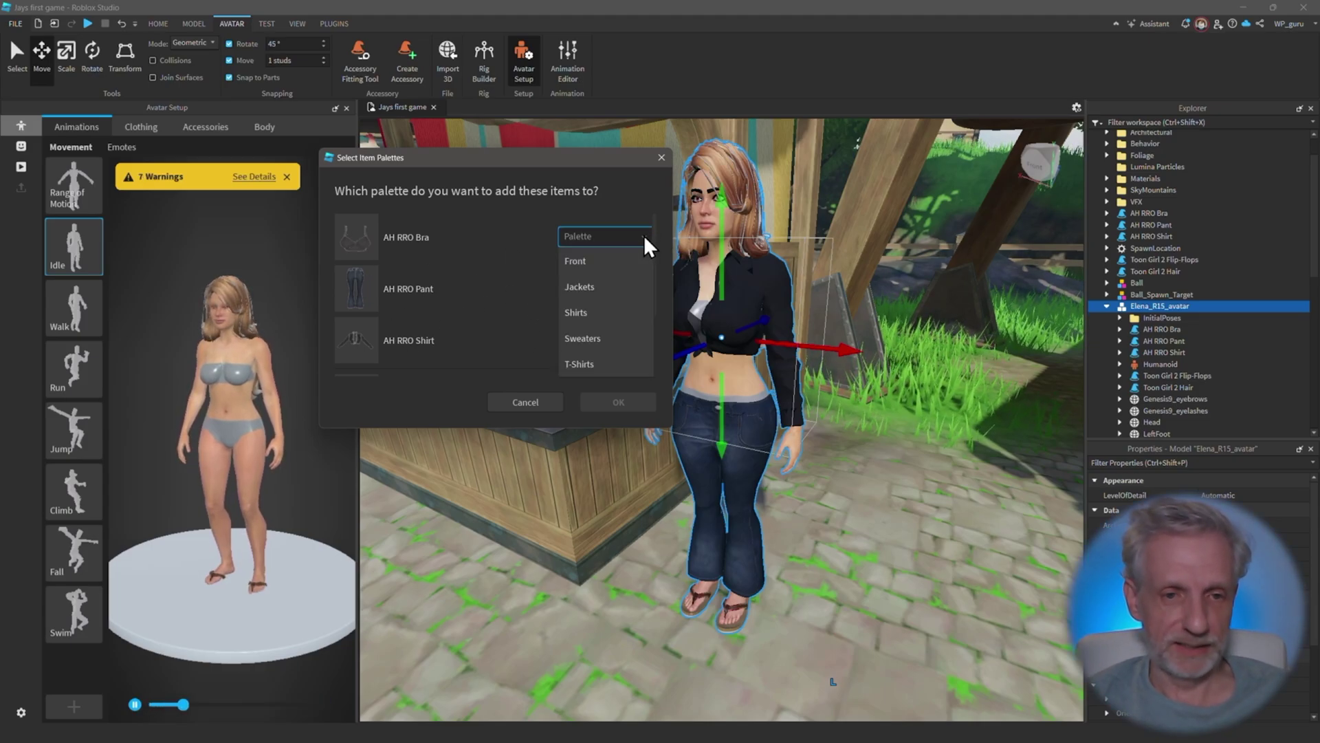
left_click(599, 311)
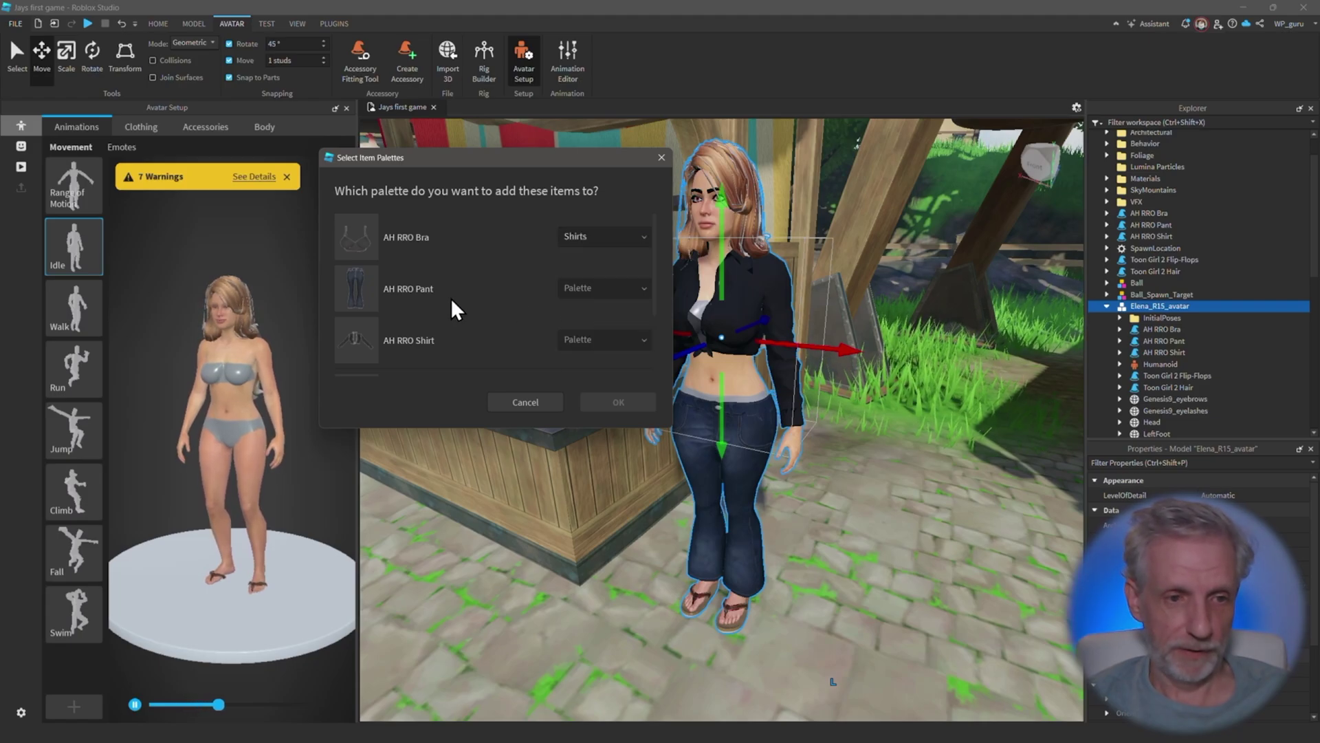
left_click(635, 283)
left_click(592, 317)
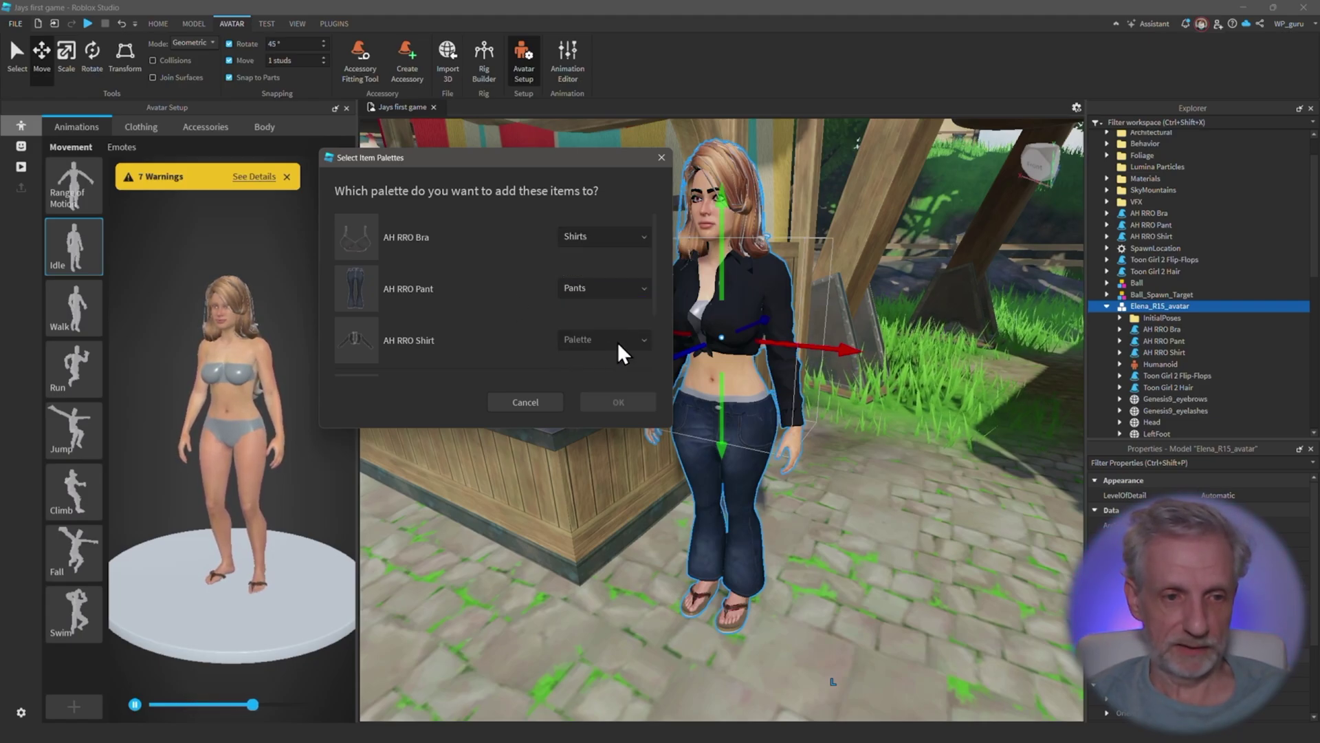
left_click(641, 338)
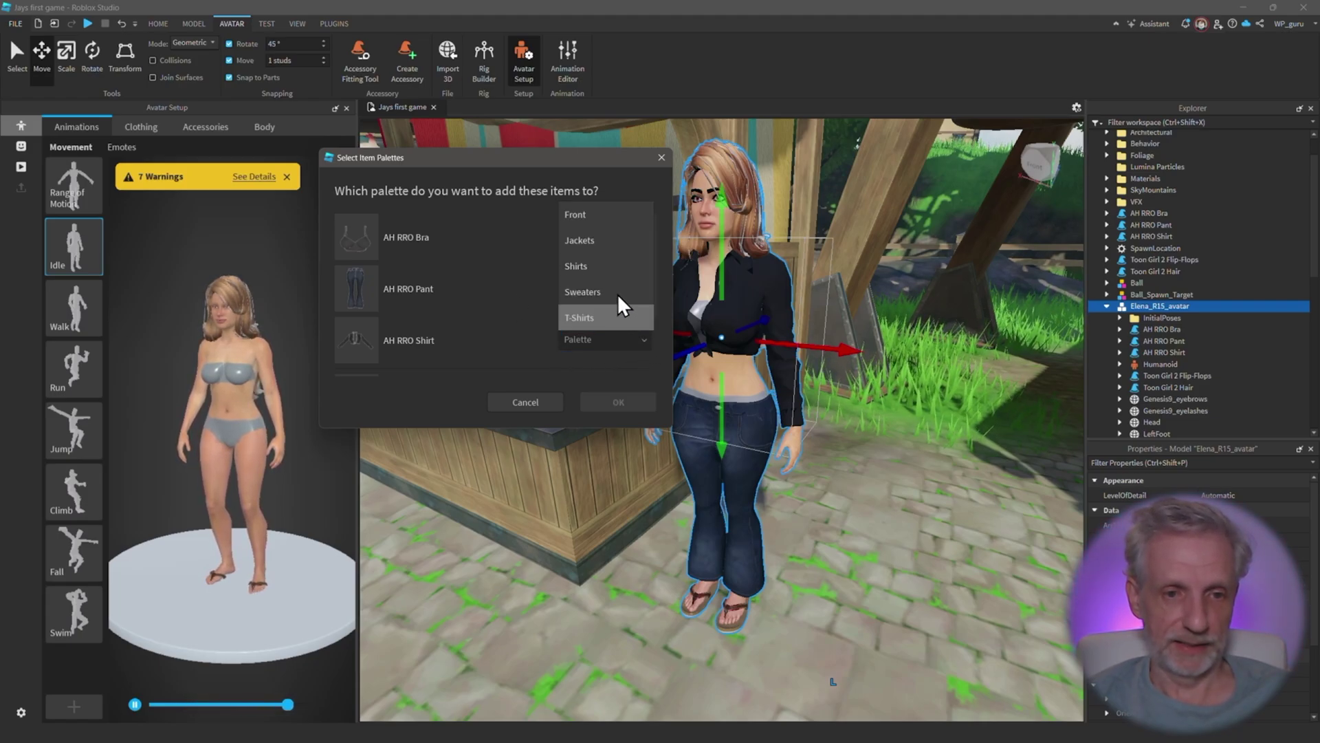
left_click(607, 238)
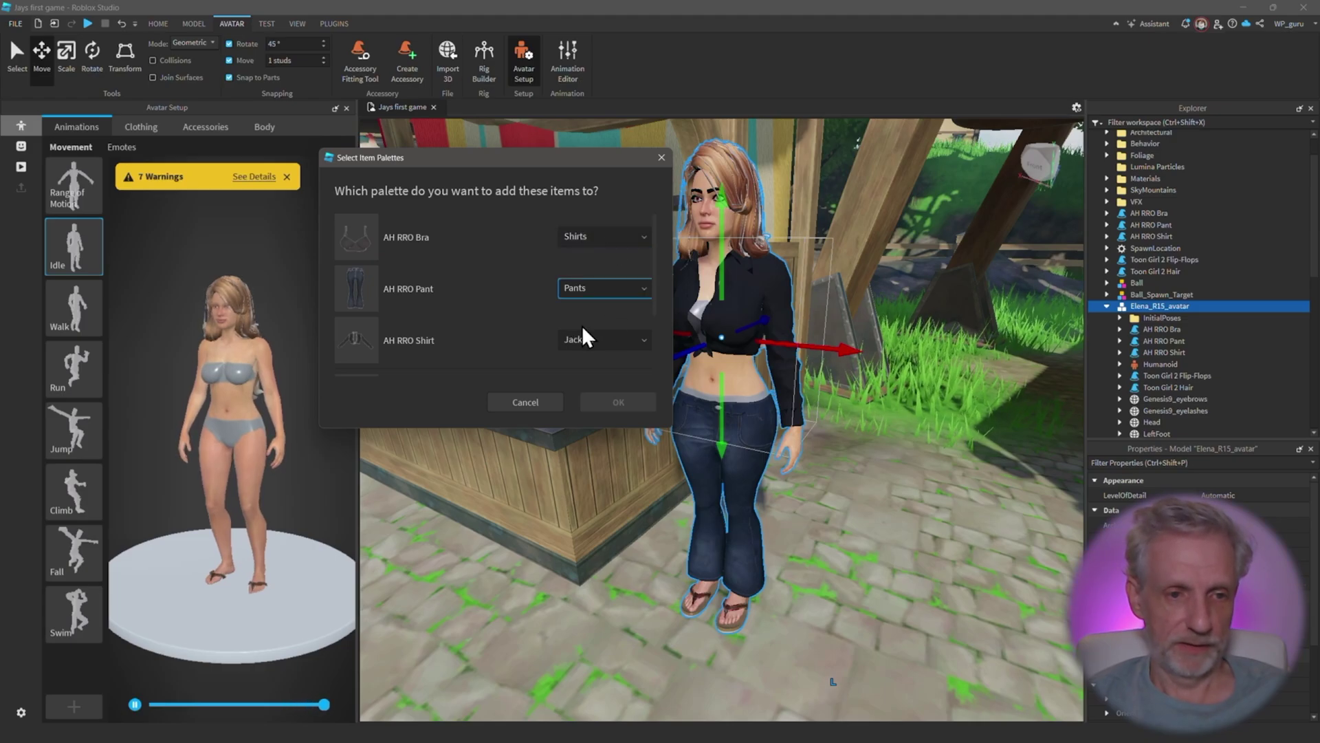
Set Genesis9_eyebrows to Eyebrow and Genesis9_eyelashes to Eyelash, then confirm the assignments.
scroll(539, 312, "down", 2)
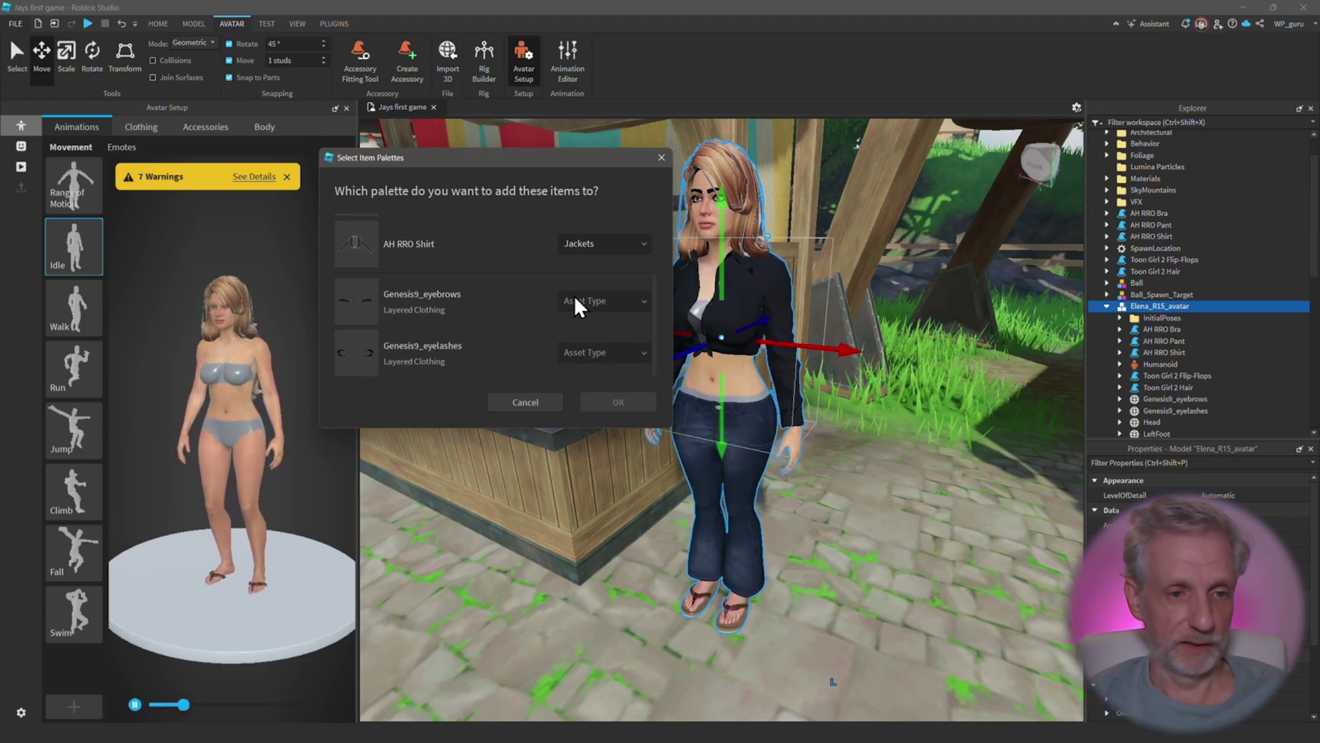
left_click(624, 302)
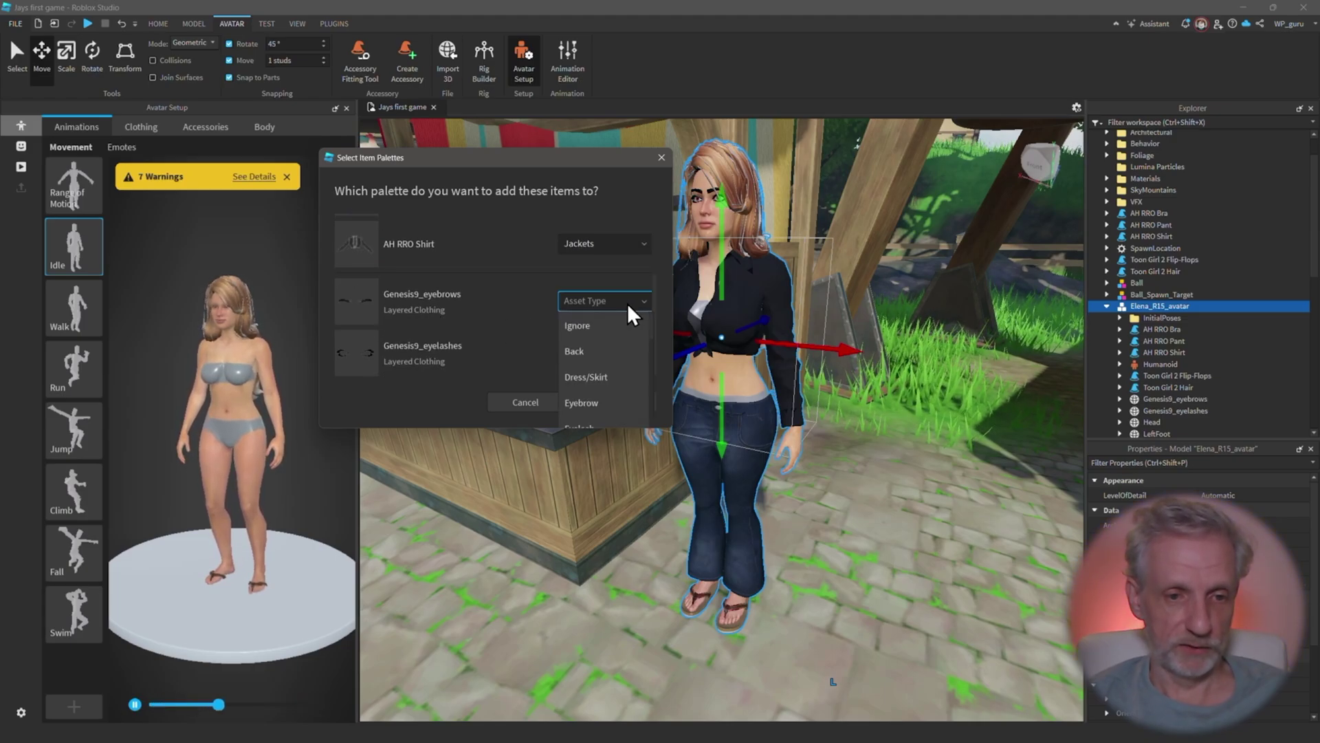
left_click(587, 403)
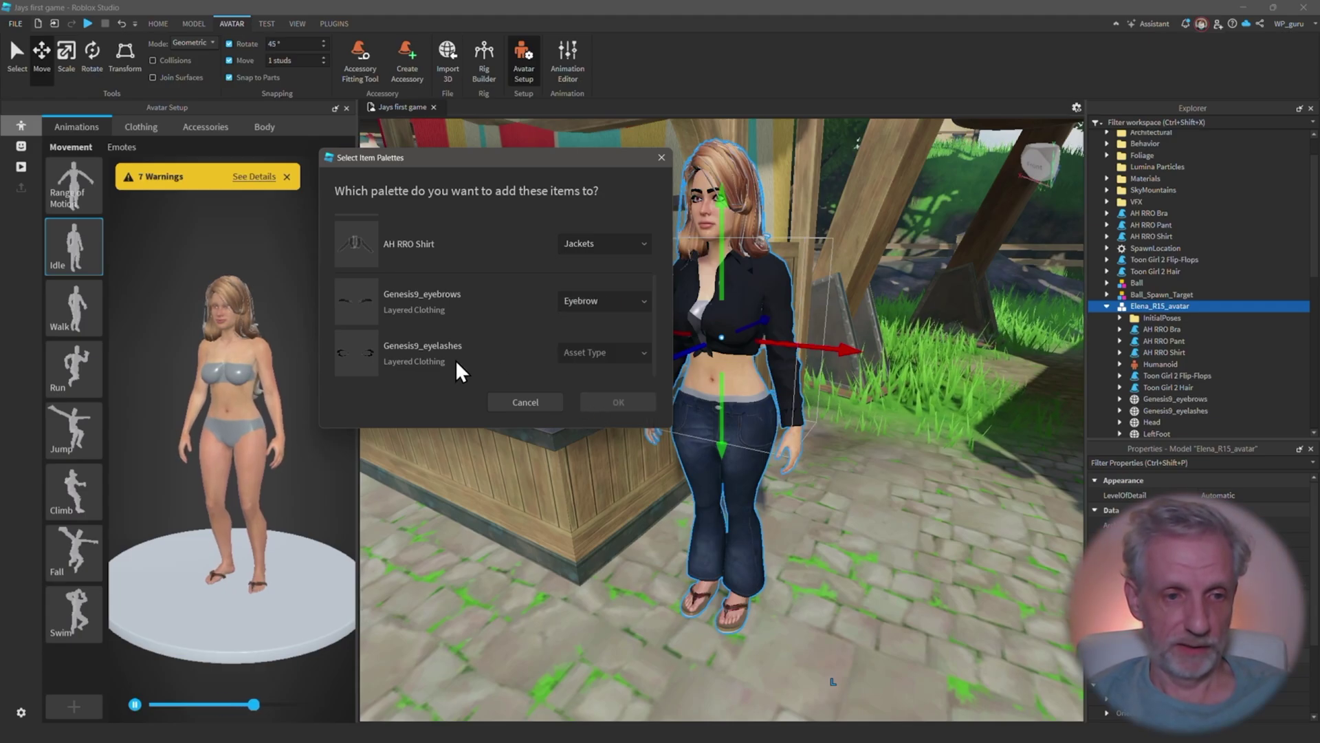
left_click(606, 352)
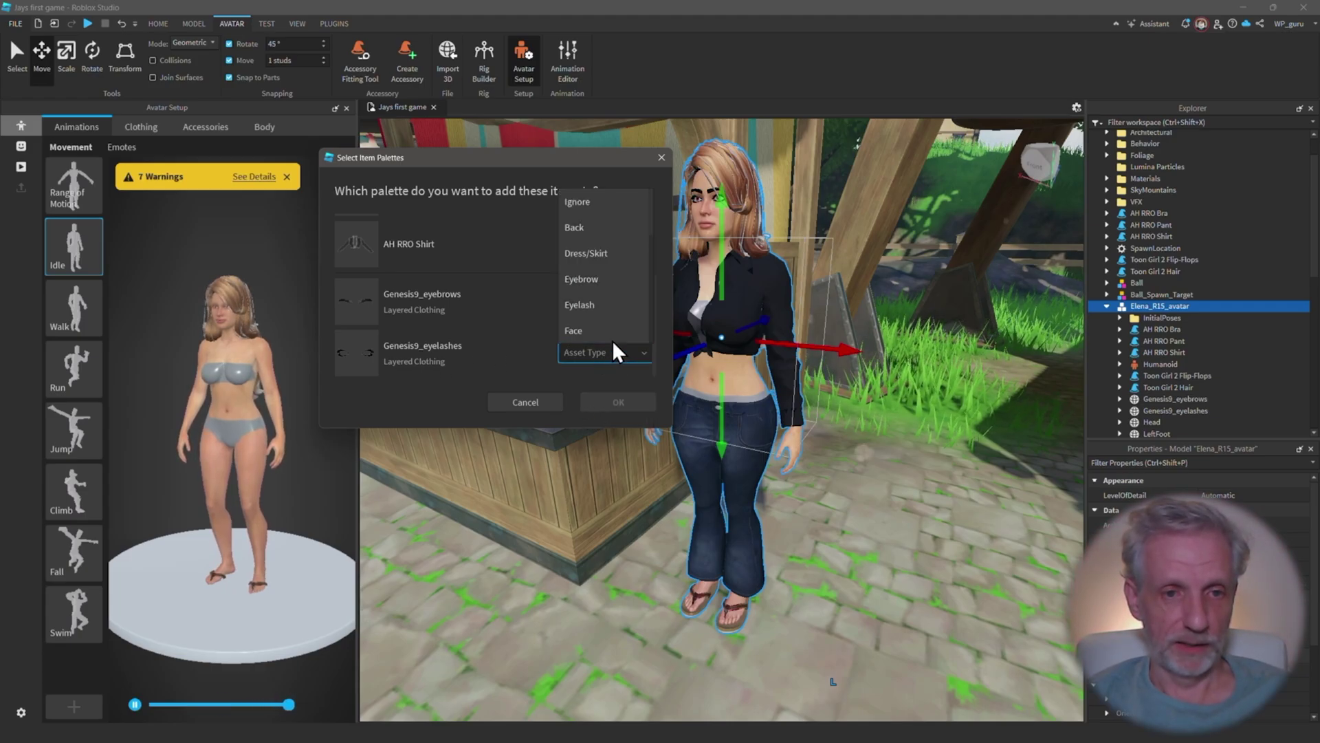
left_click(588, 215)
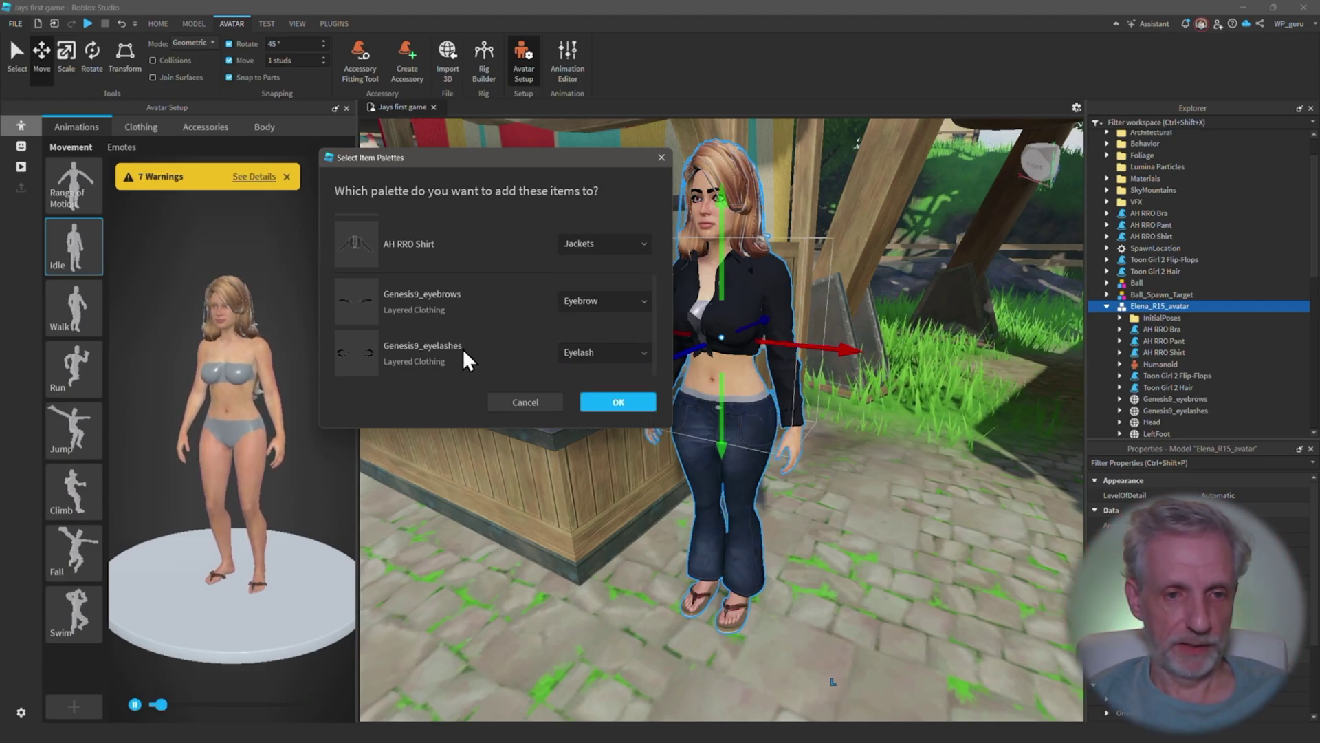
left_click(633, 402)
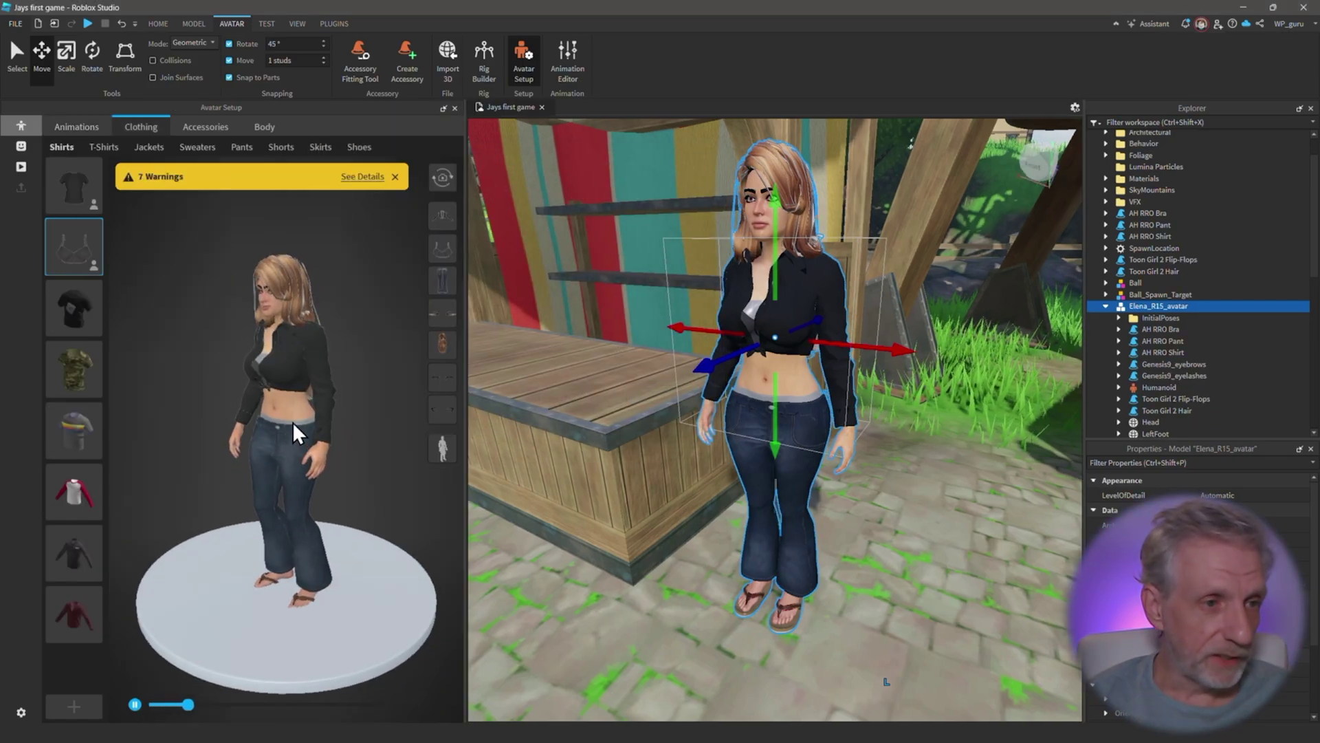
Preview Walk, Run, Jump, Climb, Fall and Swim animations, close the 7 Warnings banner, and launch Test.
left_click(72, 125)
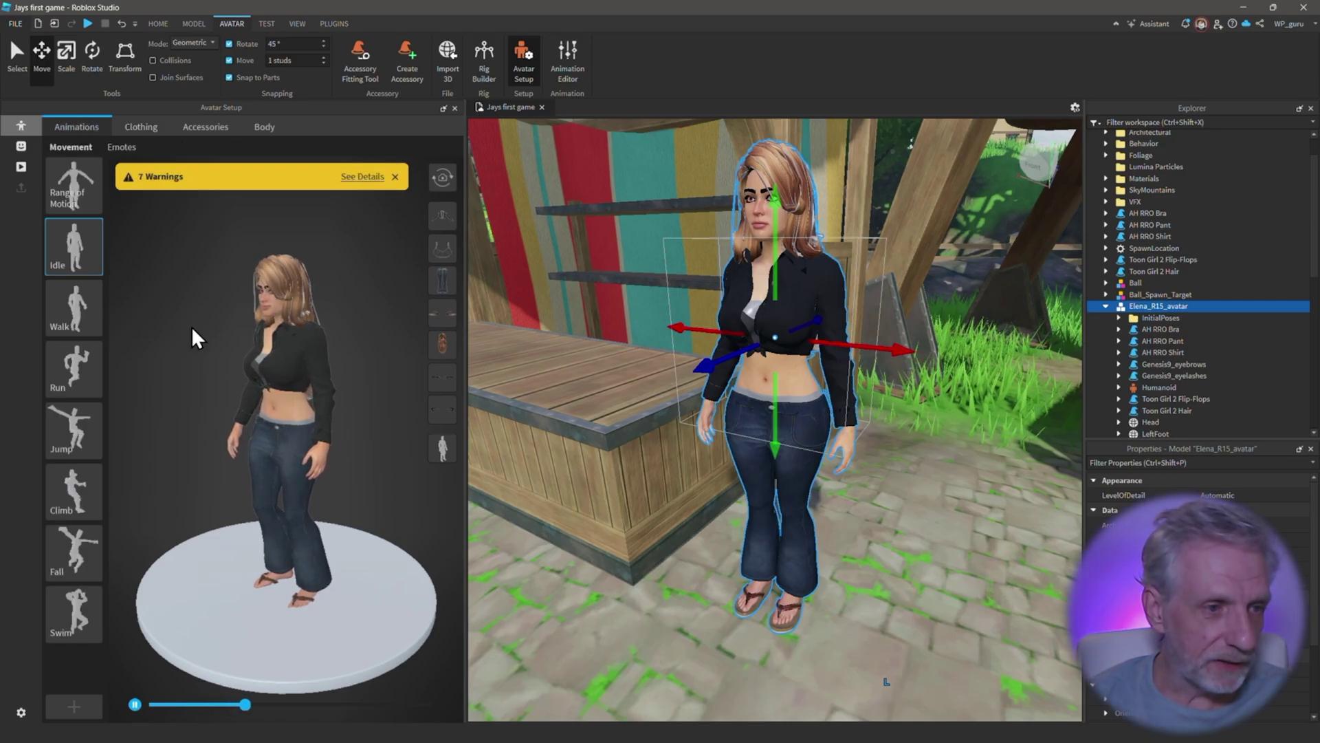
left_click(76, 312)
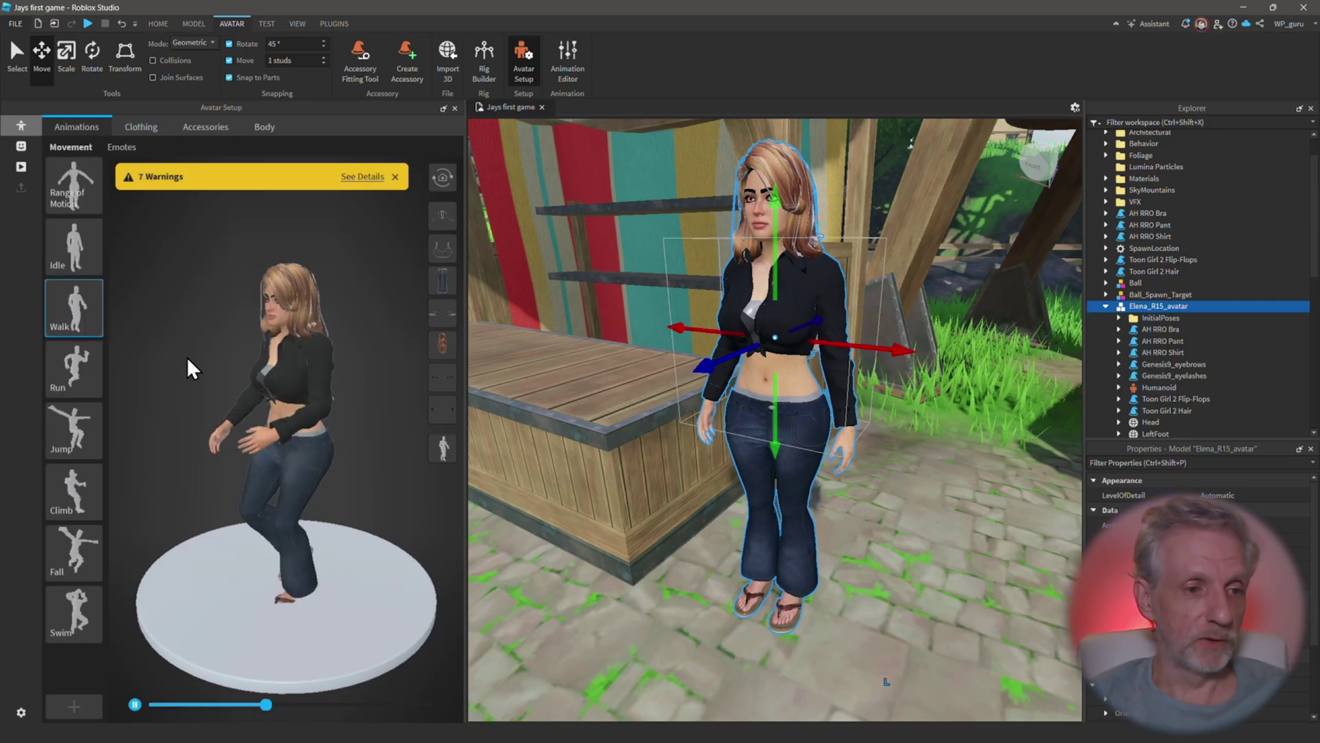
left_click_drag(229, 373, 299, 379)
left_click(116, 378)
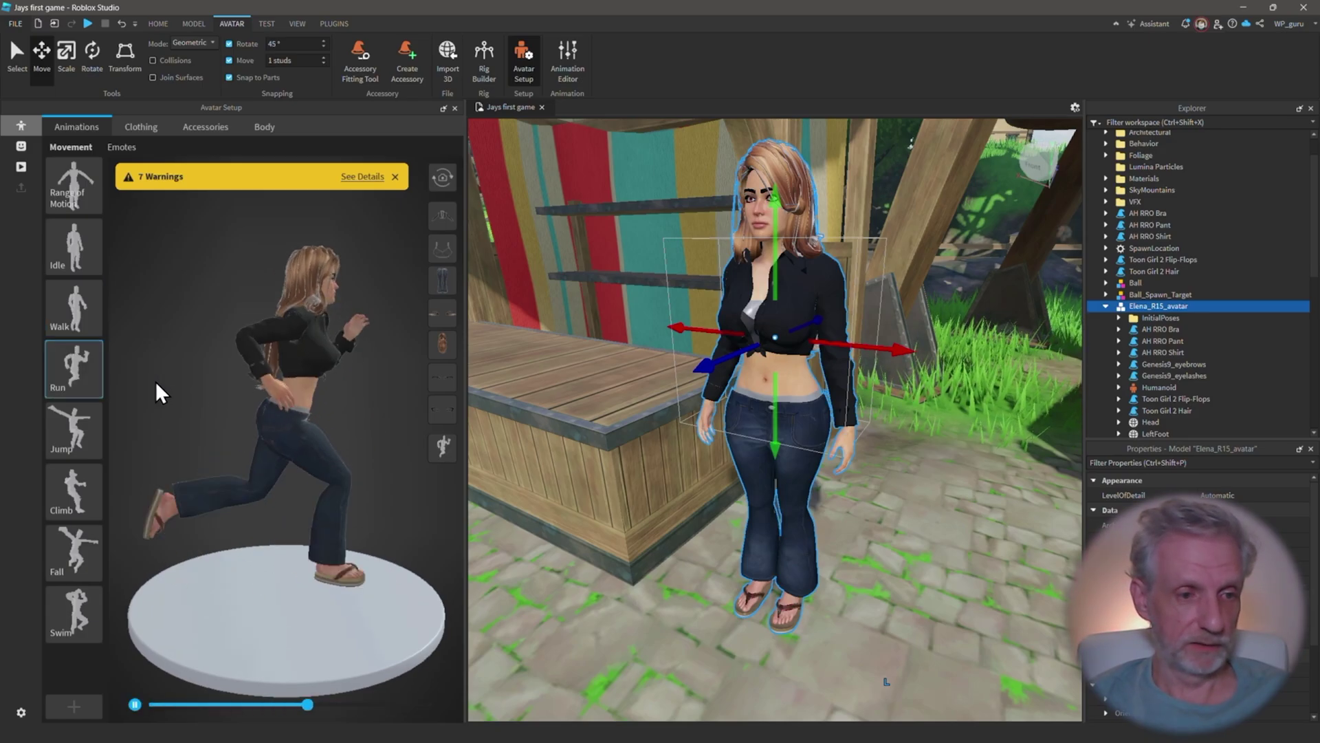
left_click(125, 436)
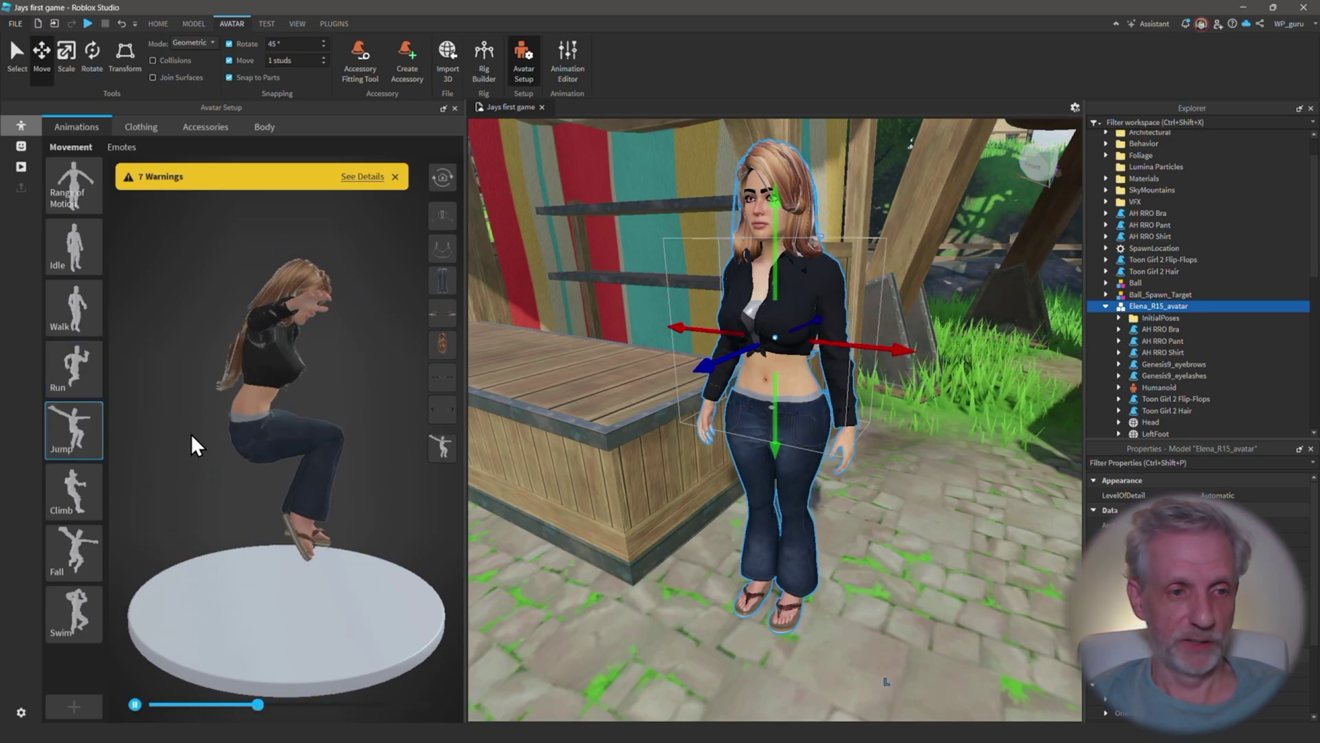
left_click(83, 475)
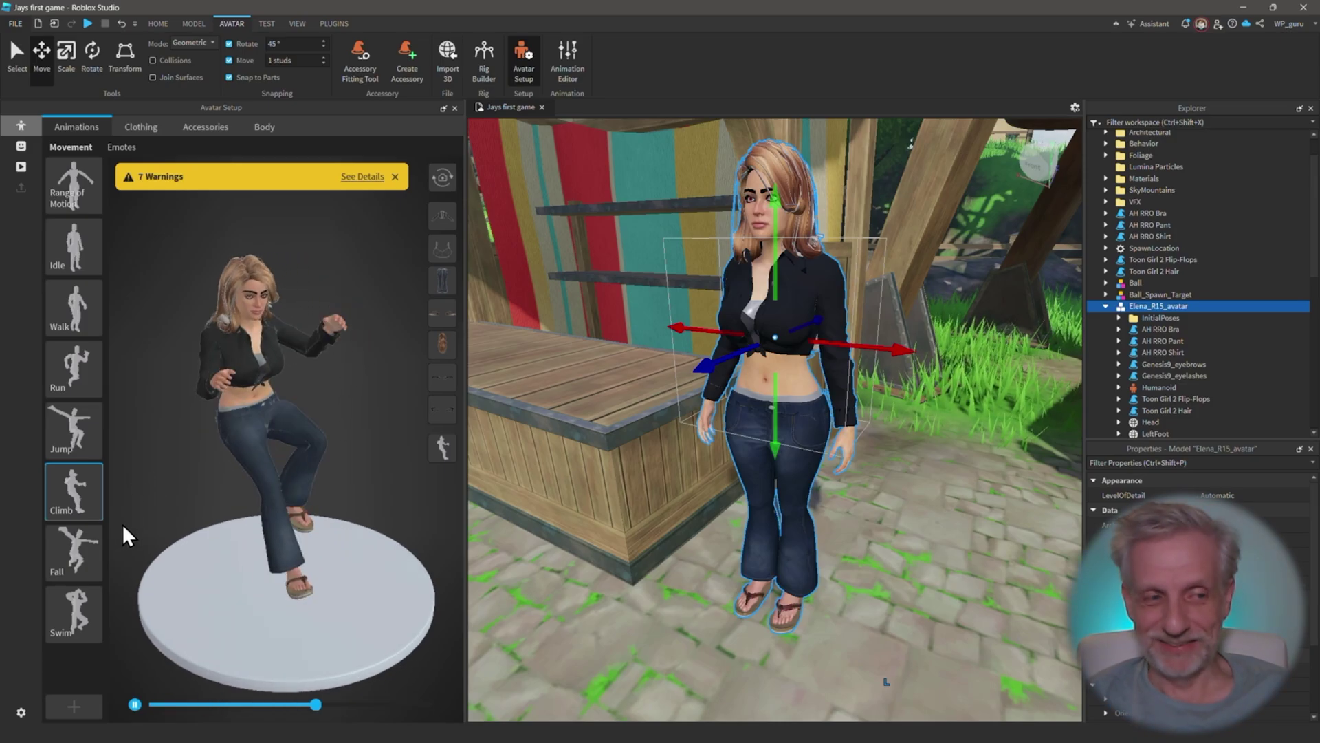
left_click(84, 559)
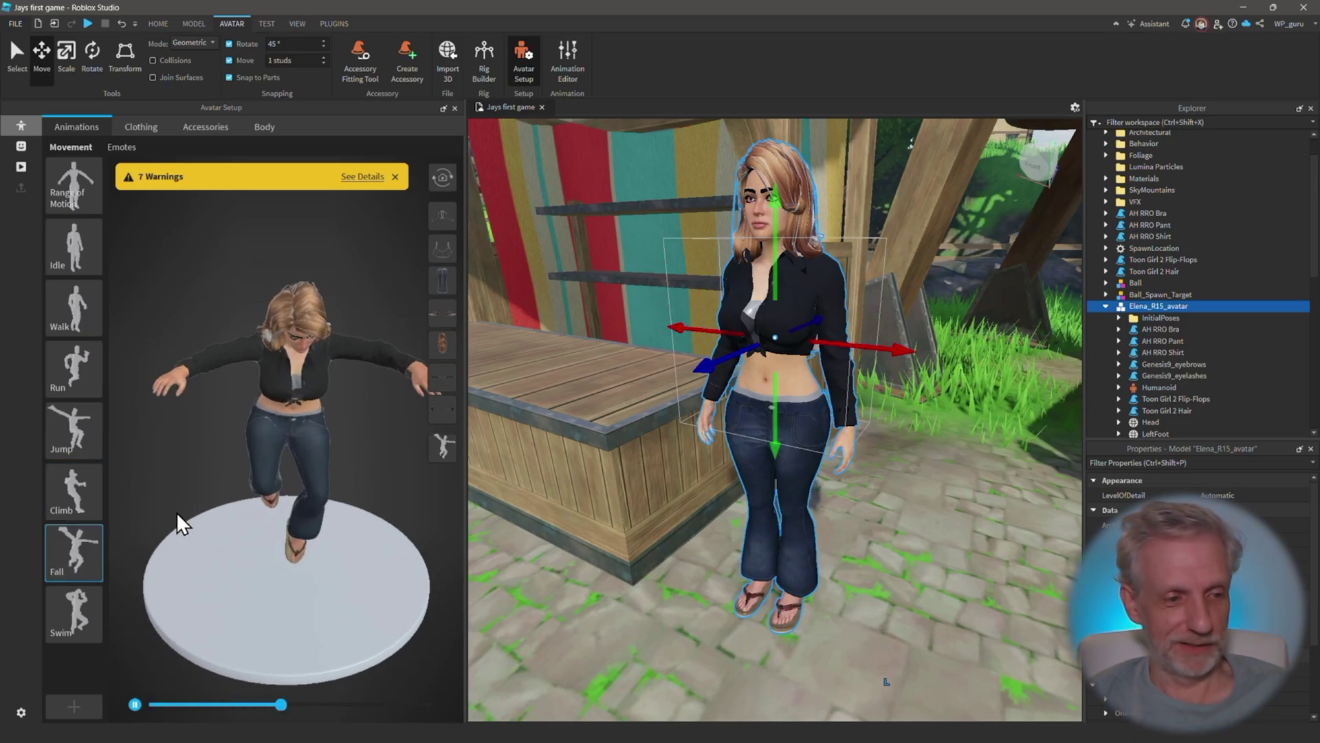
left_click(70, 592)
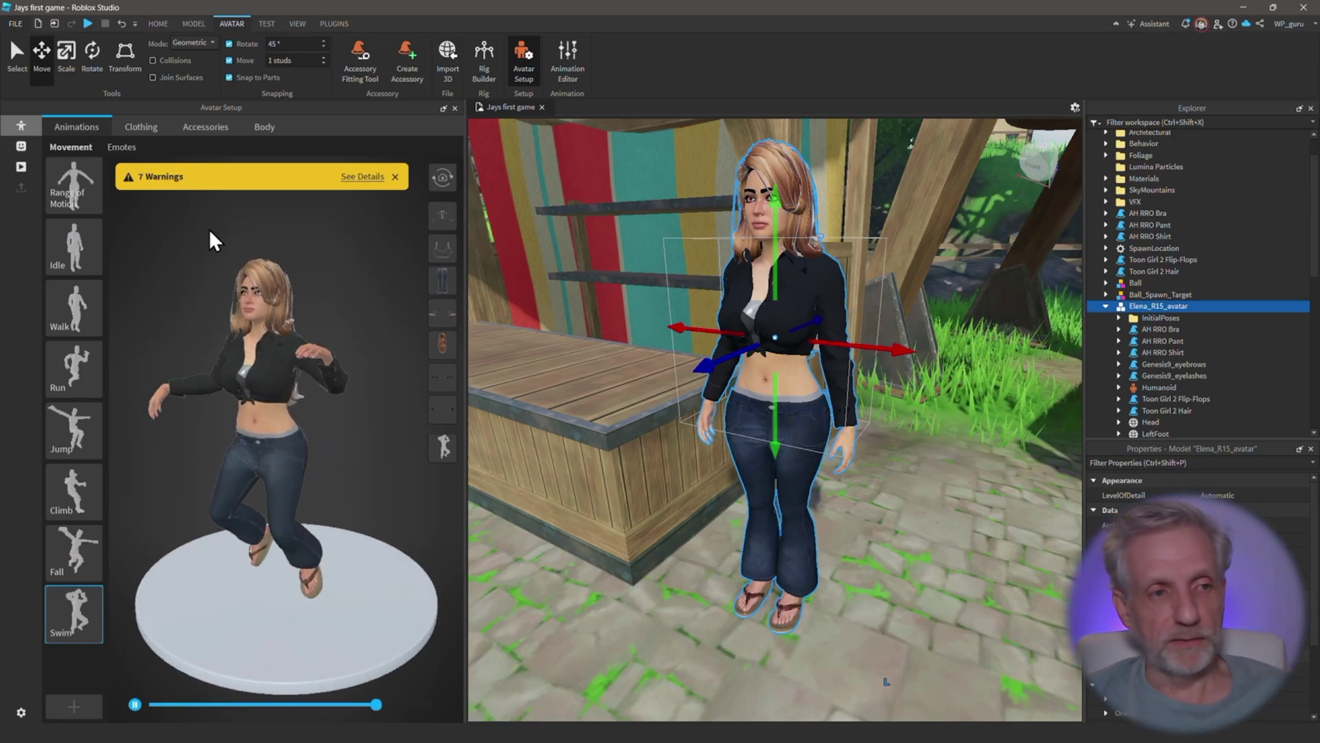
left_click(395, 177)
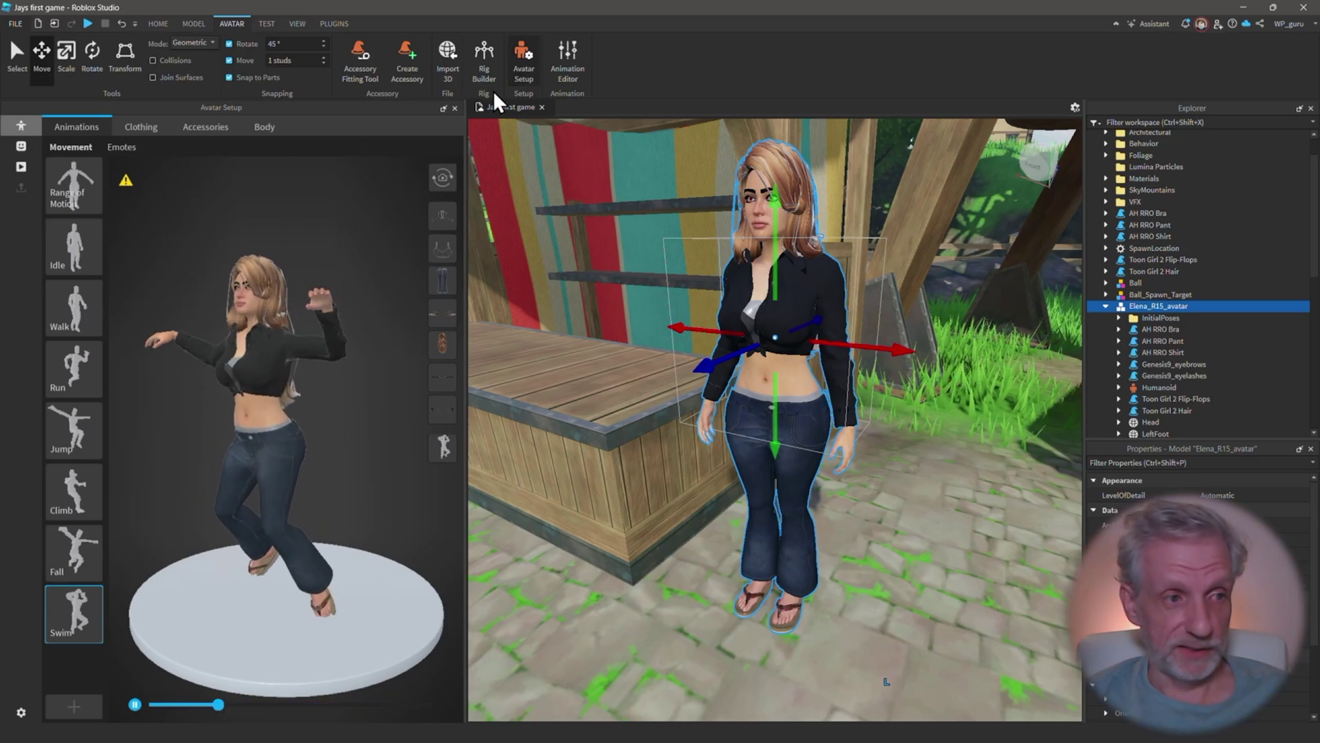
left_click(19, 166)
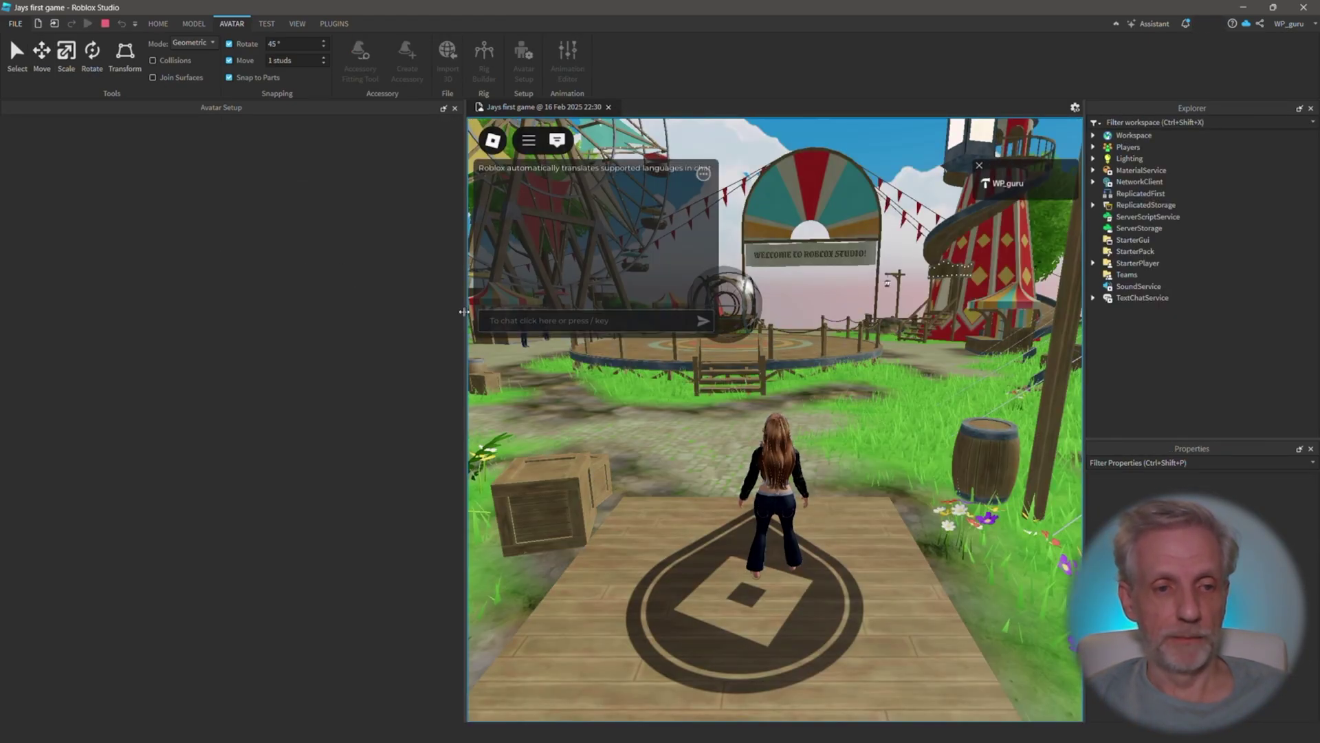
Widen the game view and run Elena up the wooden ramp to the gyro sphere.
left_click_drag(465, 311, 162, 309)
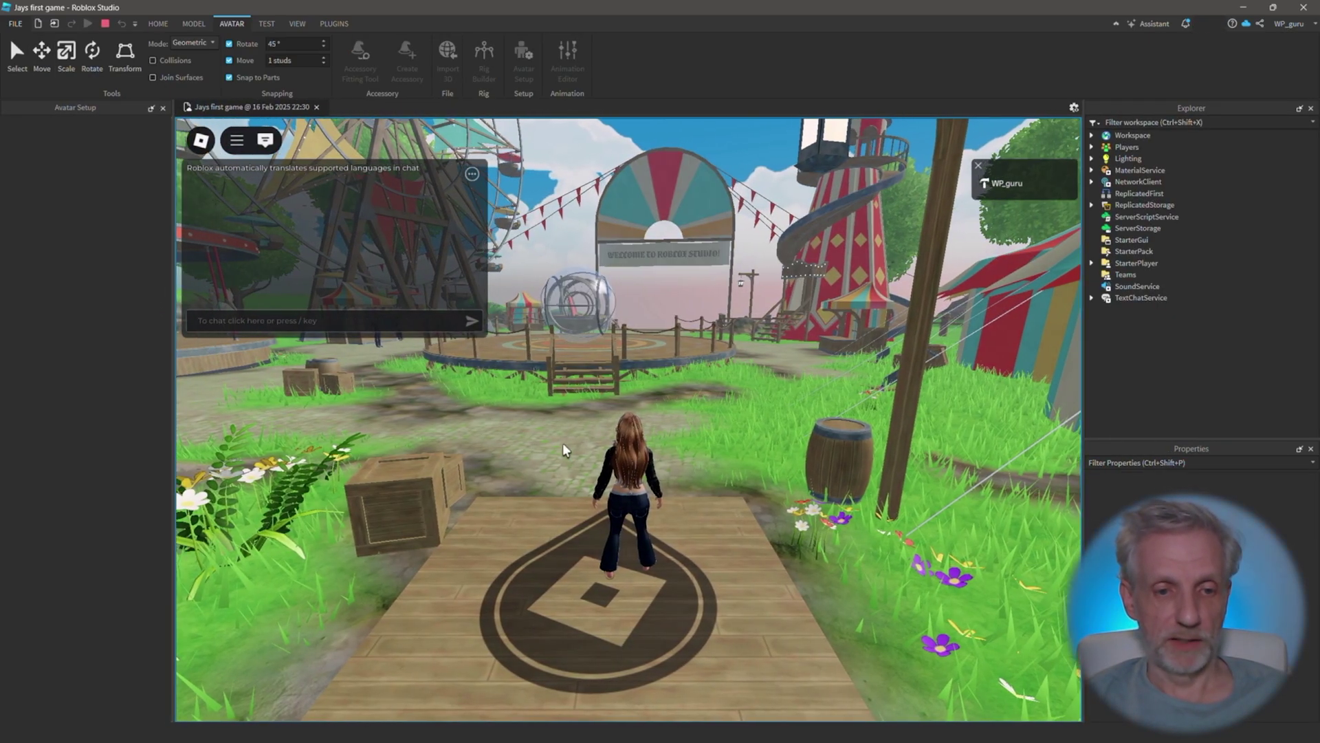
right_click_drag(566, 443, 567, 443)
key("w")
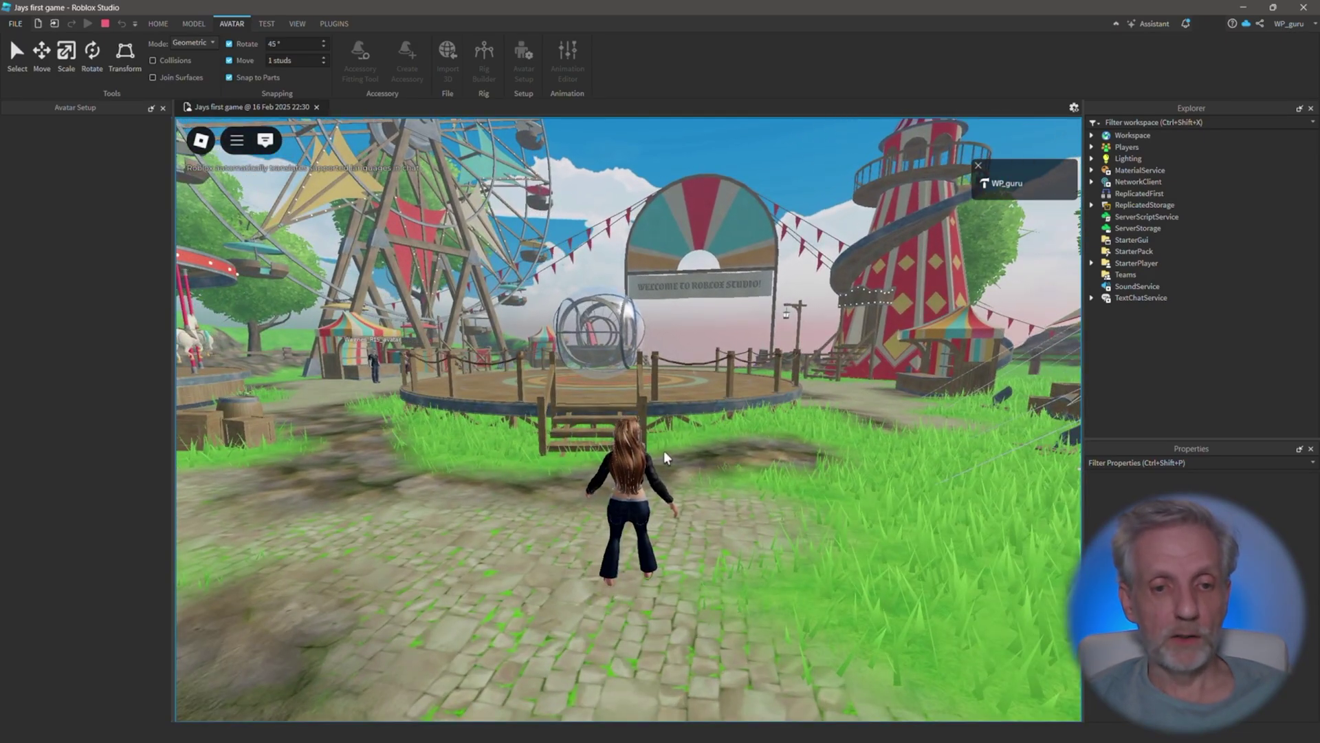
right_click_drag(717, 433, 717, 433)
key("w")
scroll(716, 434, "up", 3)
key("d")
key("w")
key("a")
key("w")
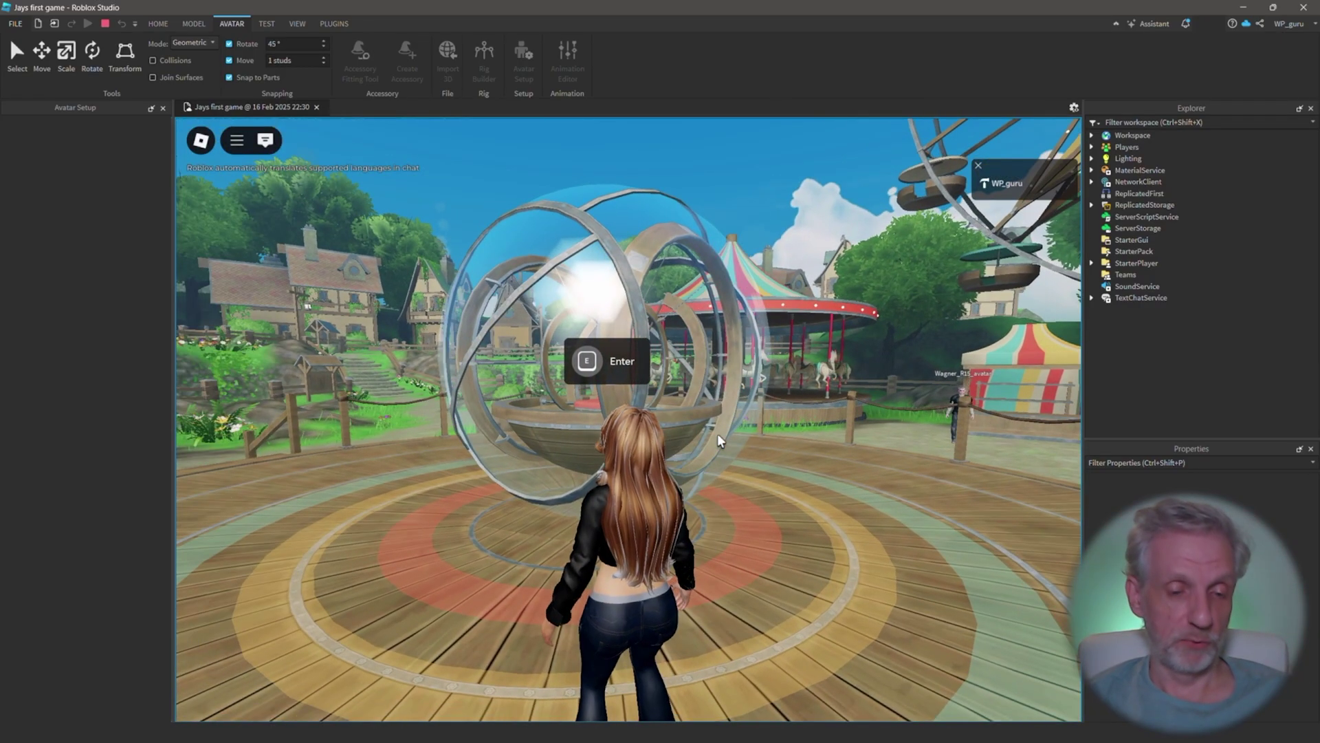
Enter the gyro sphere with E and roll it under the welcome arch along the bridge.
key("e")
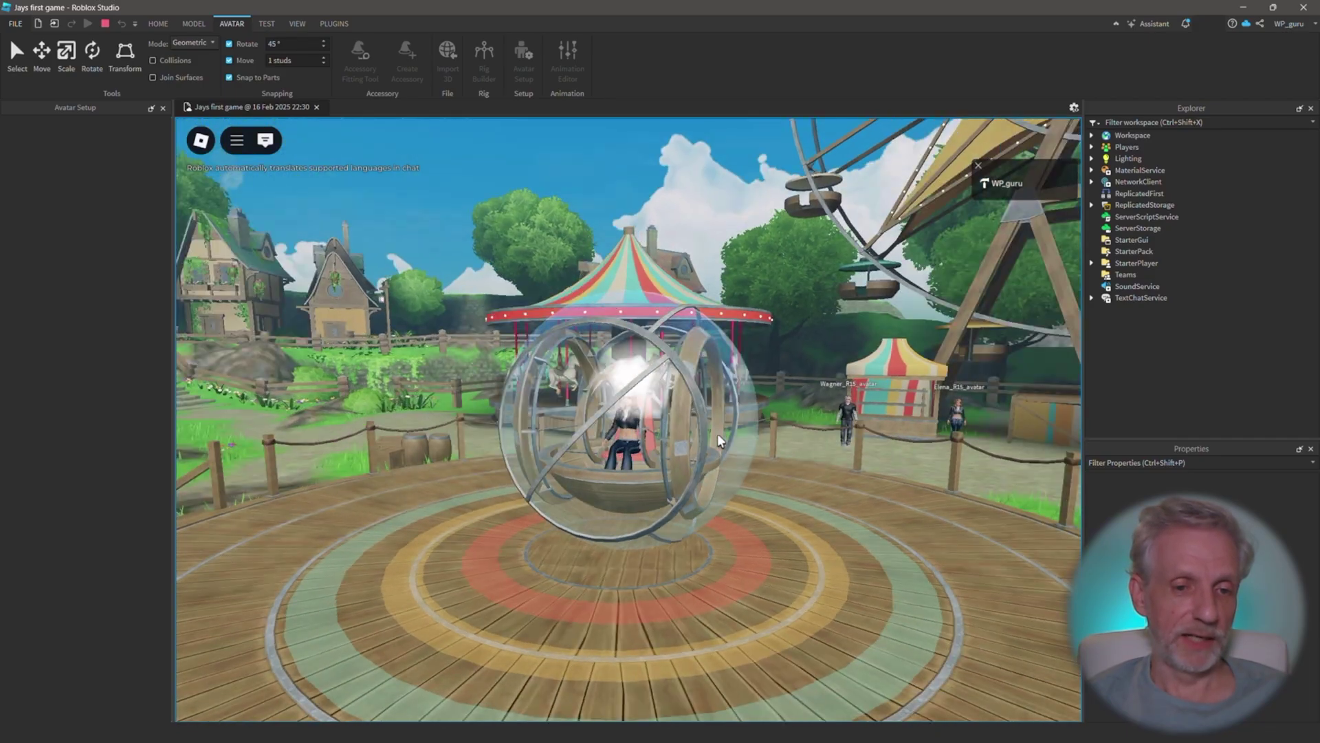
right_click_drag(717, 433, 717, 433)
key("w")
key("w")
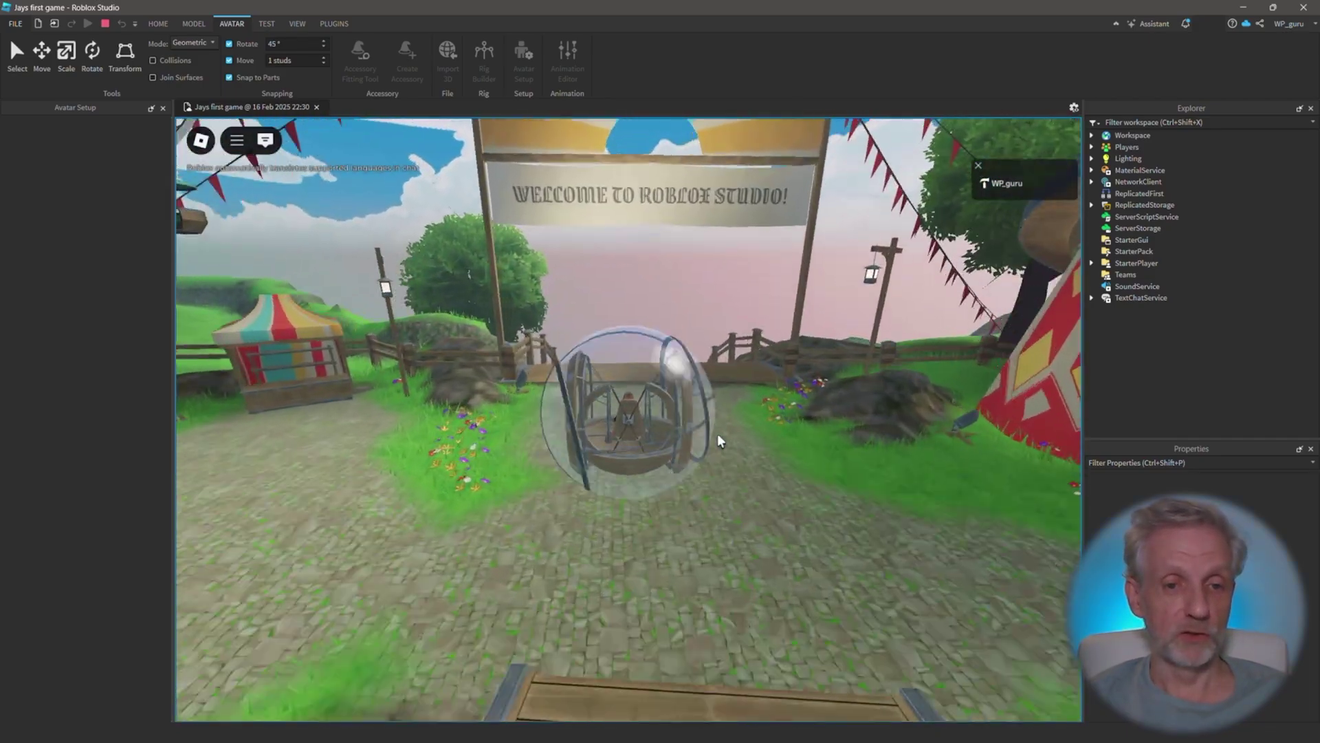
key("w")
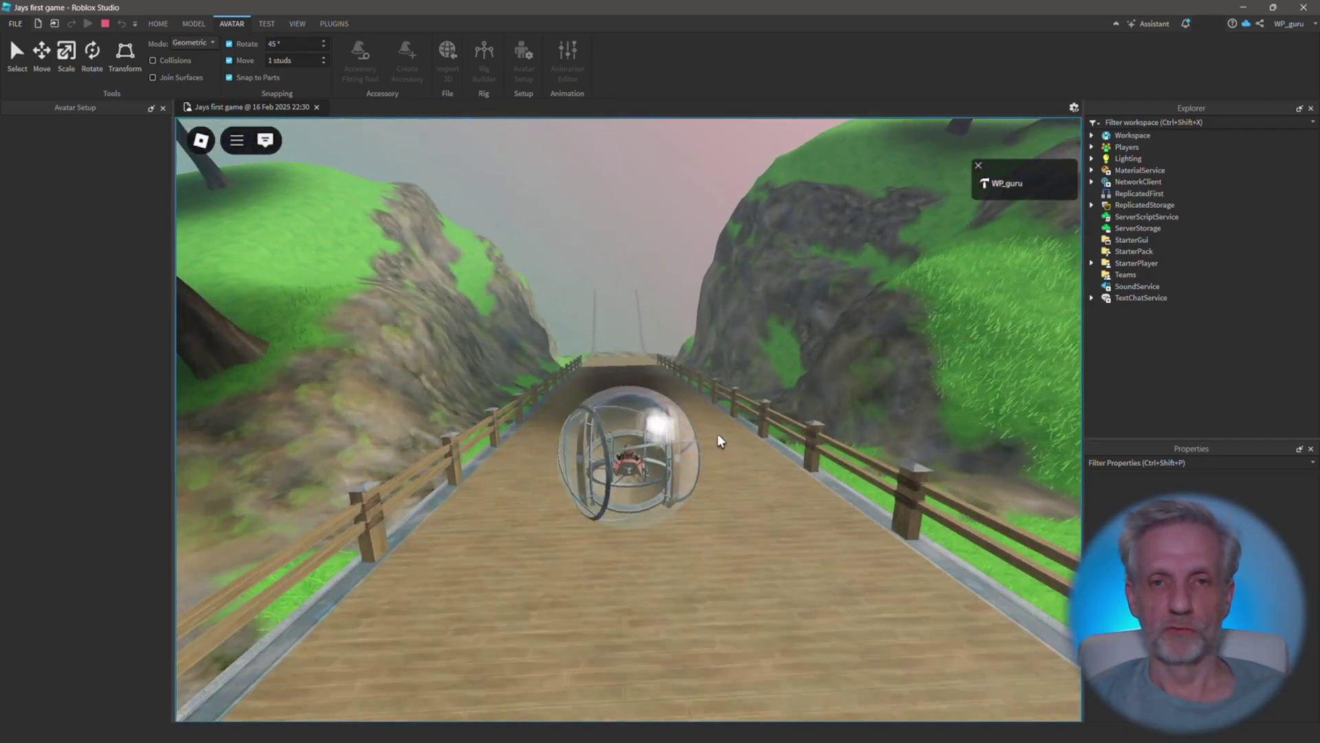
key("w")
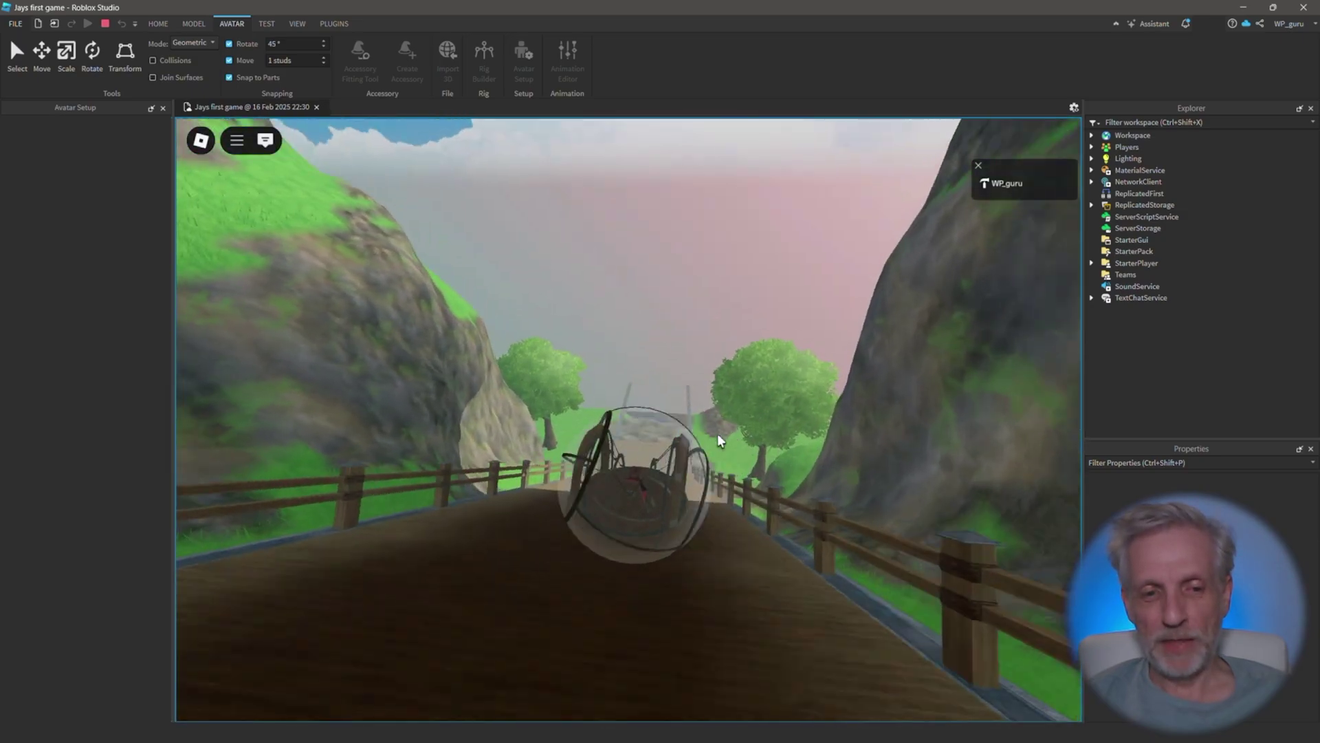
key("w")
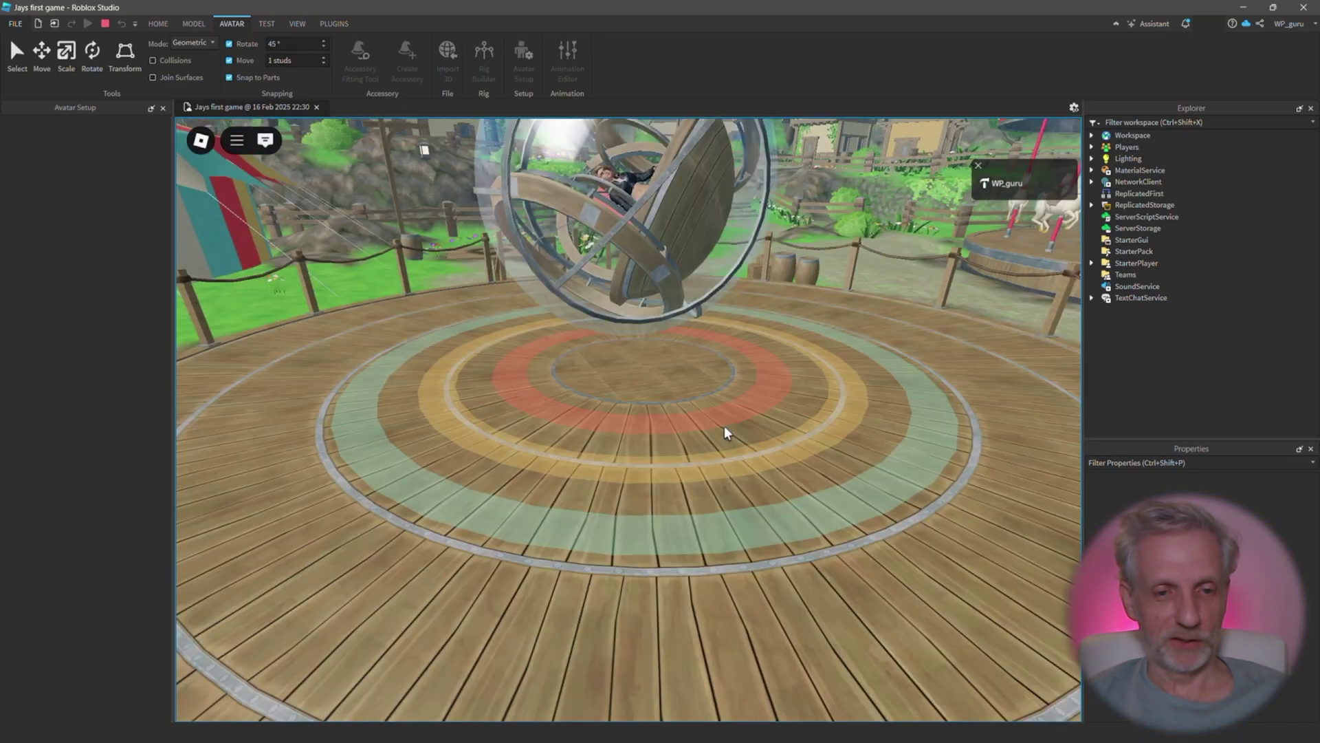
Run Elena off the platform past the crate and carousel, stopping to face the camera.
key("Up")
key("Left")
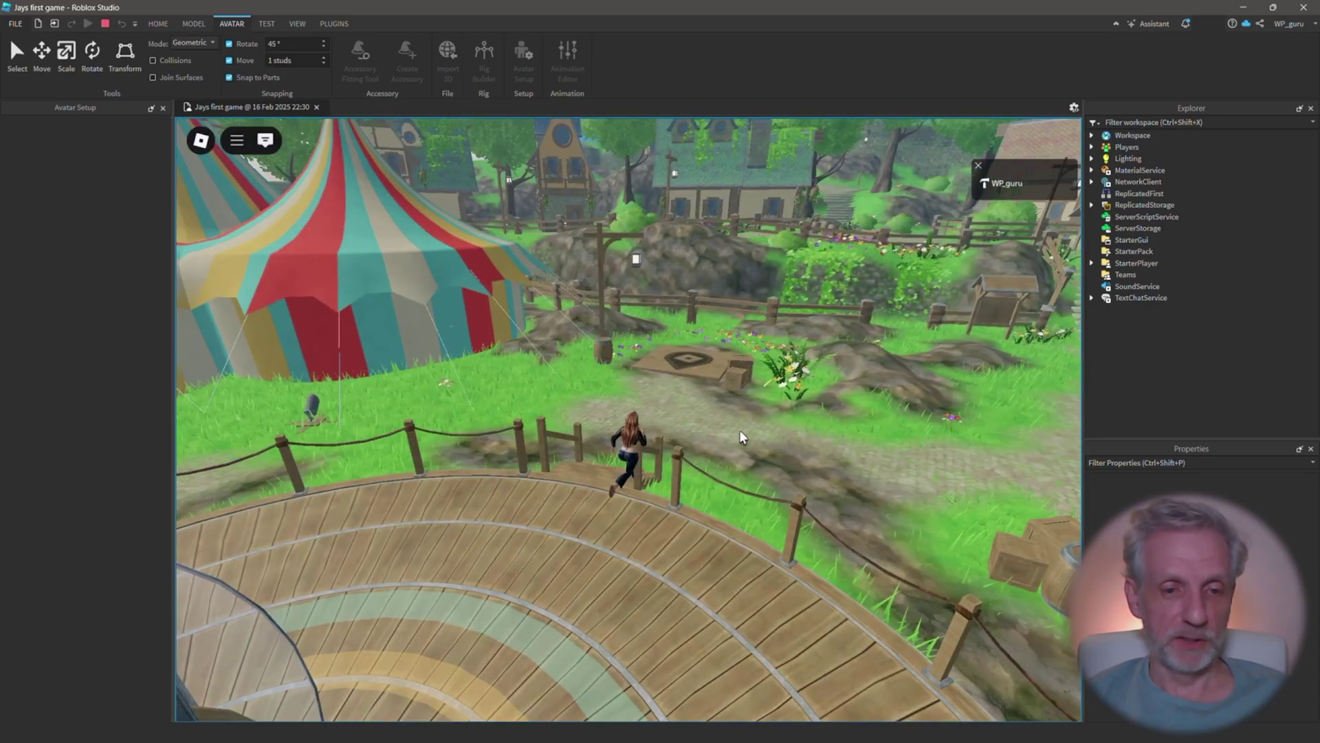
key("Right")
key("Left")
key("Up")
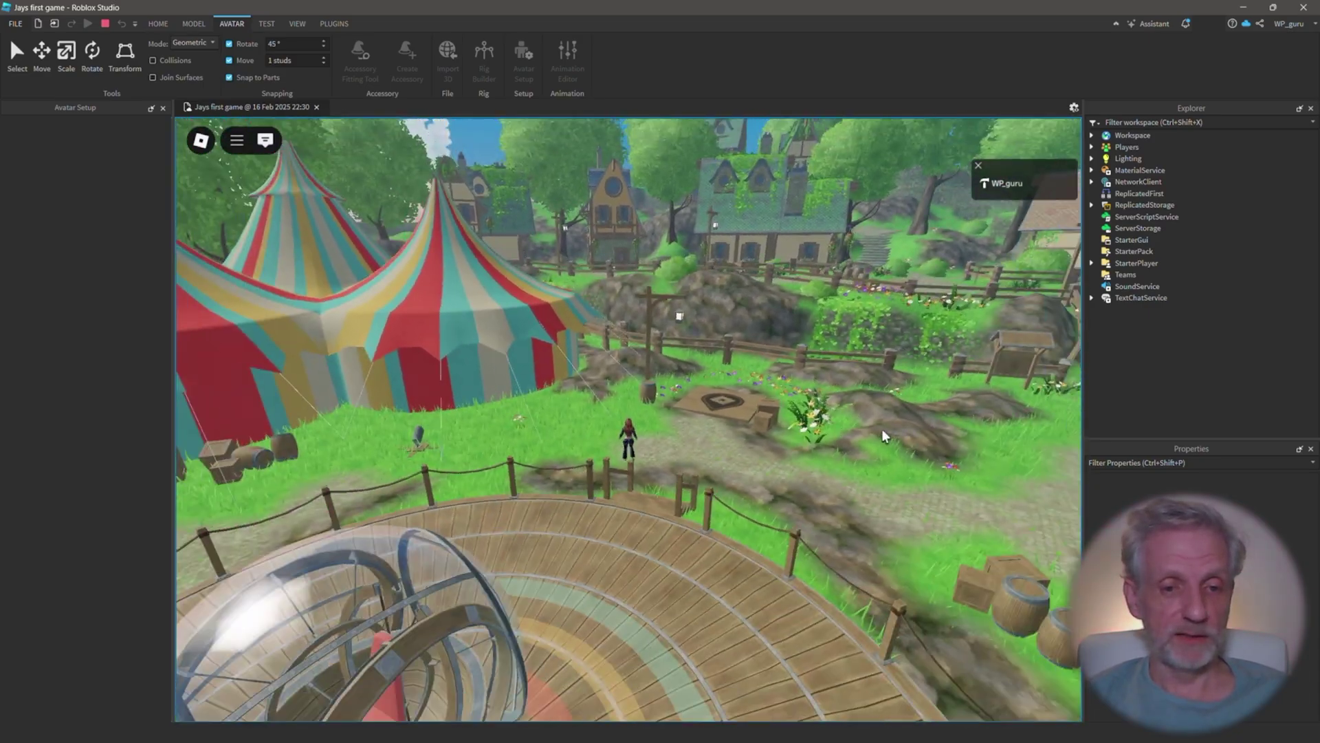
key("Right")
key("w")
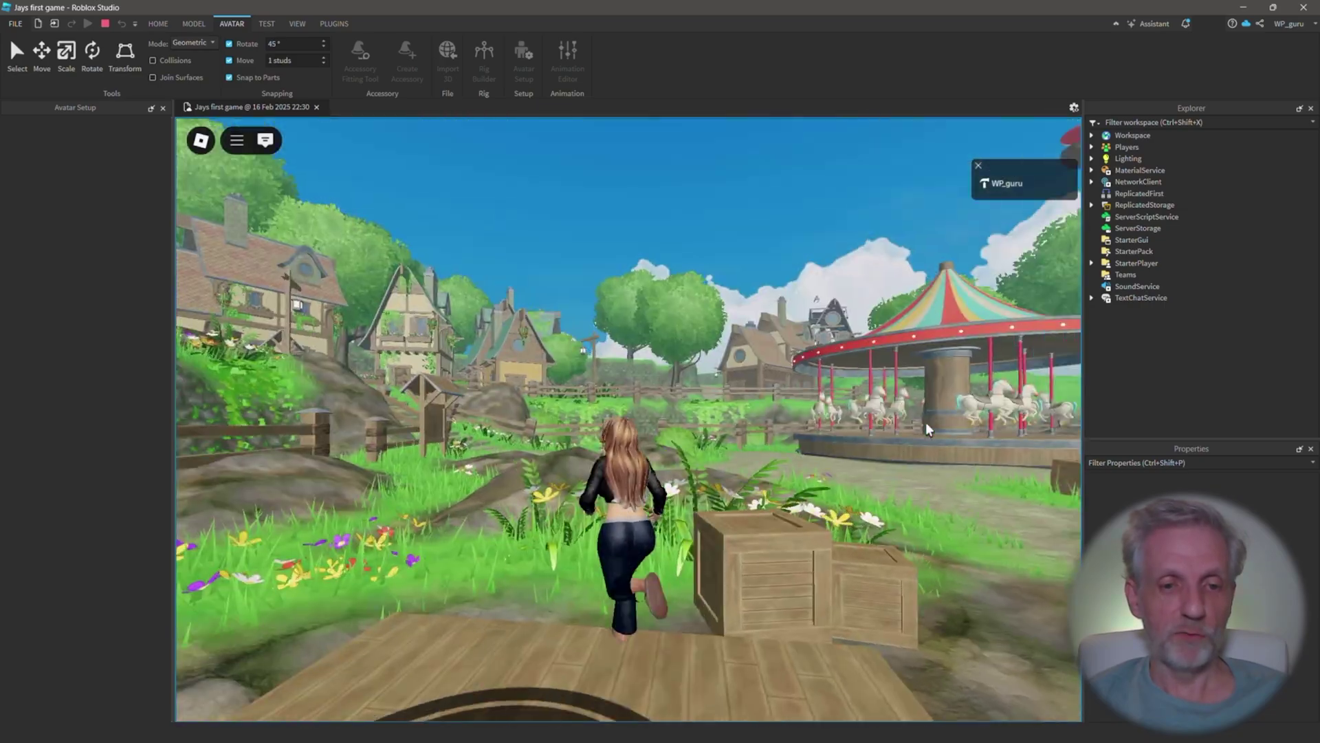
key("Up")
key("Left")
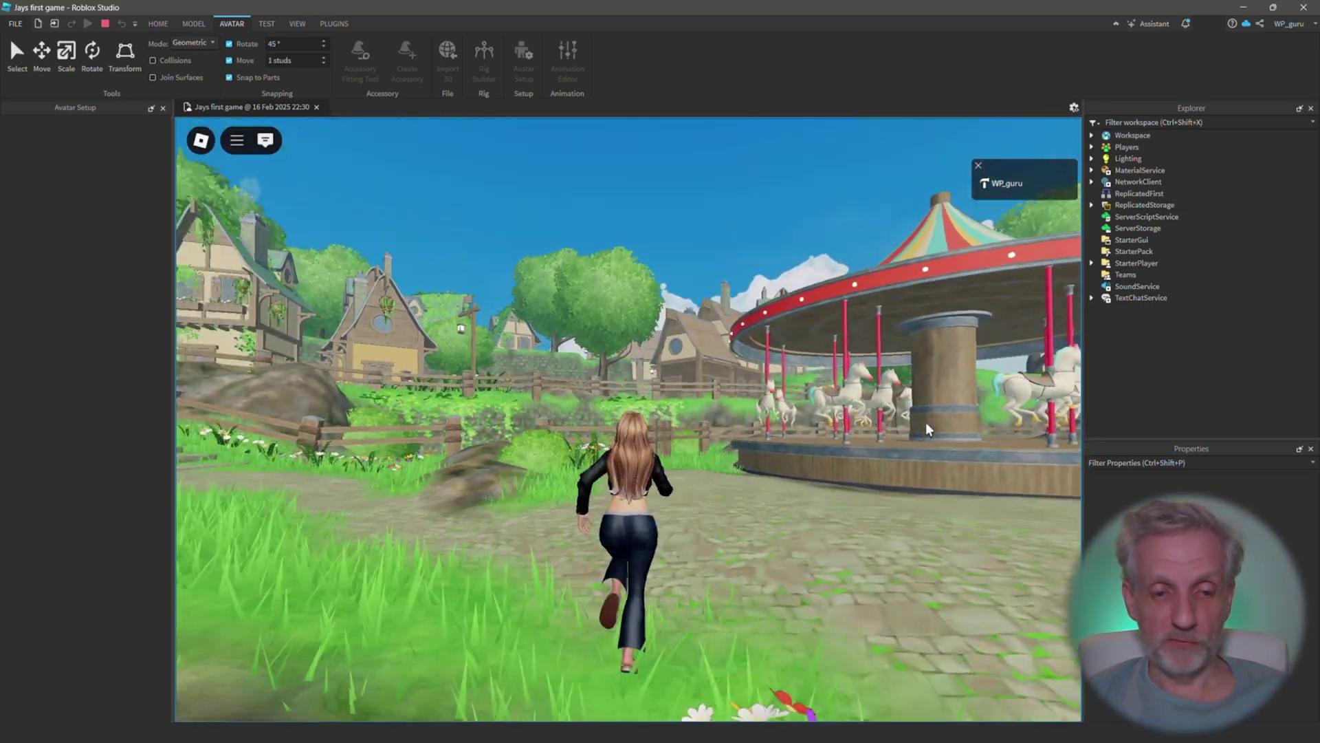
key("Down")
Run back past the crates and barrels, across the fairground platform, and end facing the camera.
key("s")
key("d")
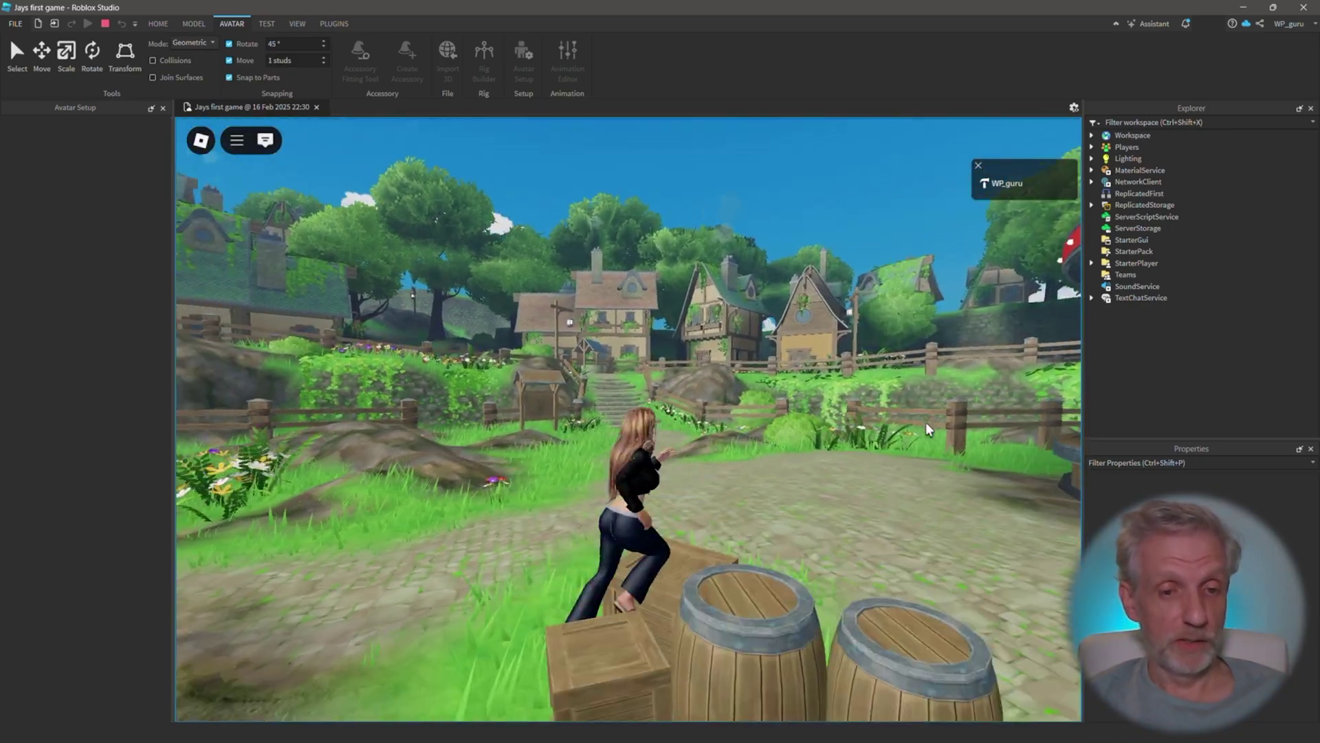
key("w")
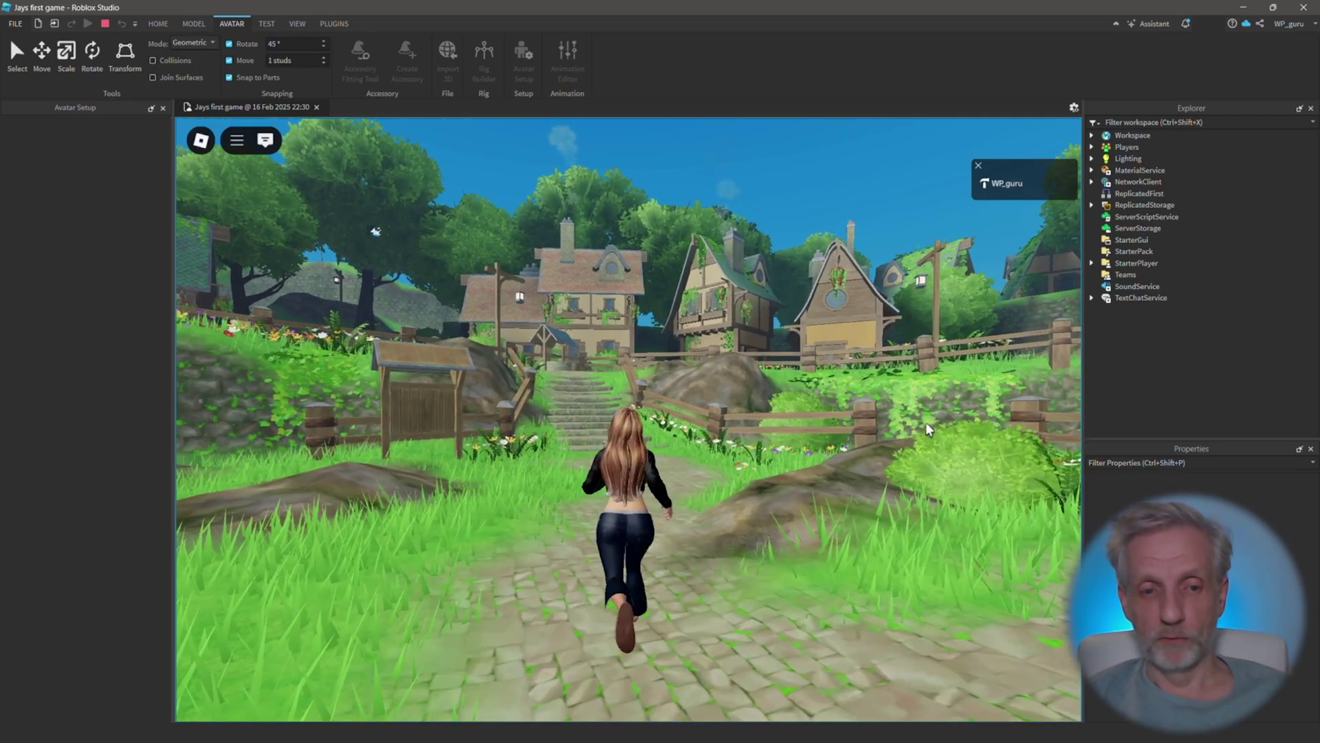
key("s")
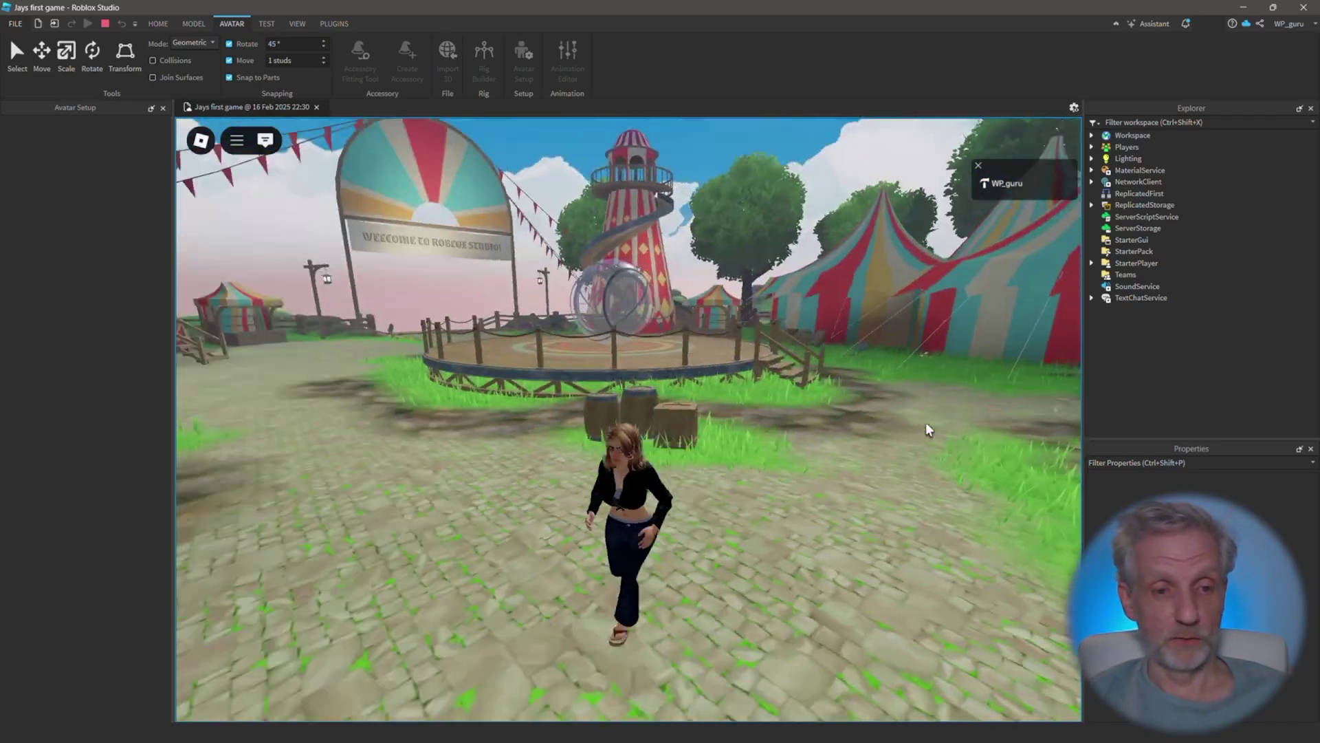
key("w")
key("w")
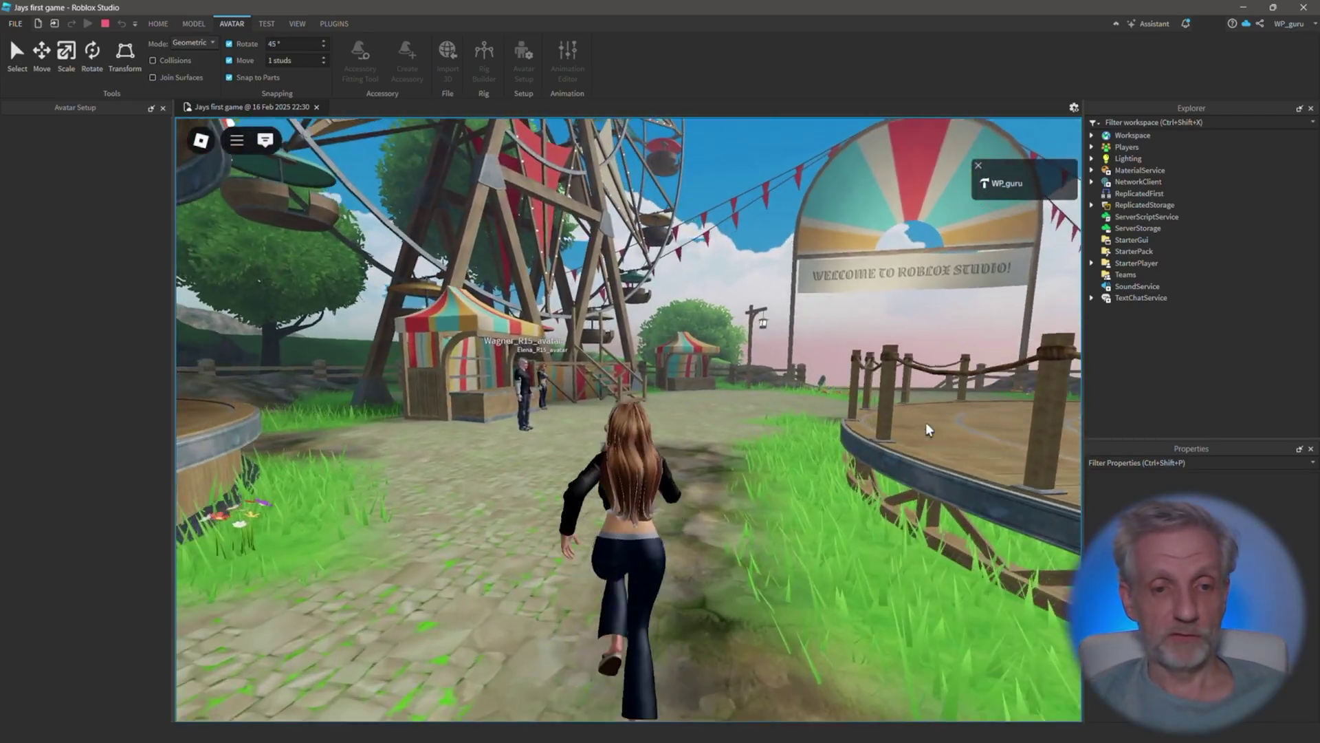
key("w")
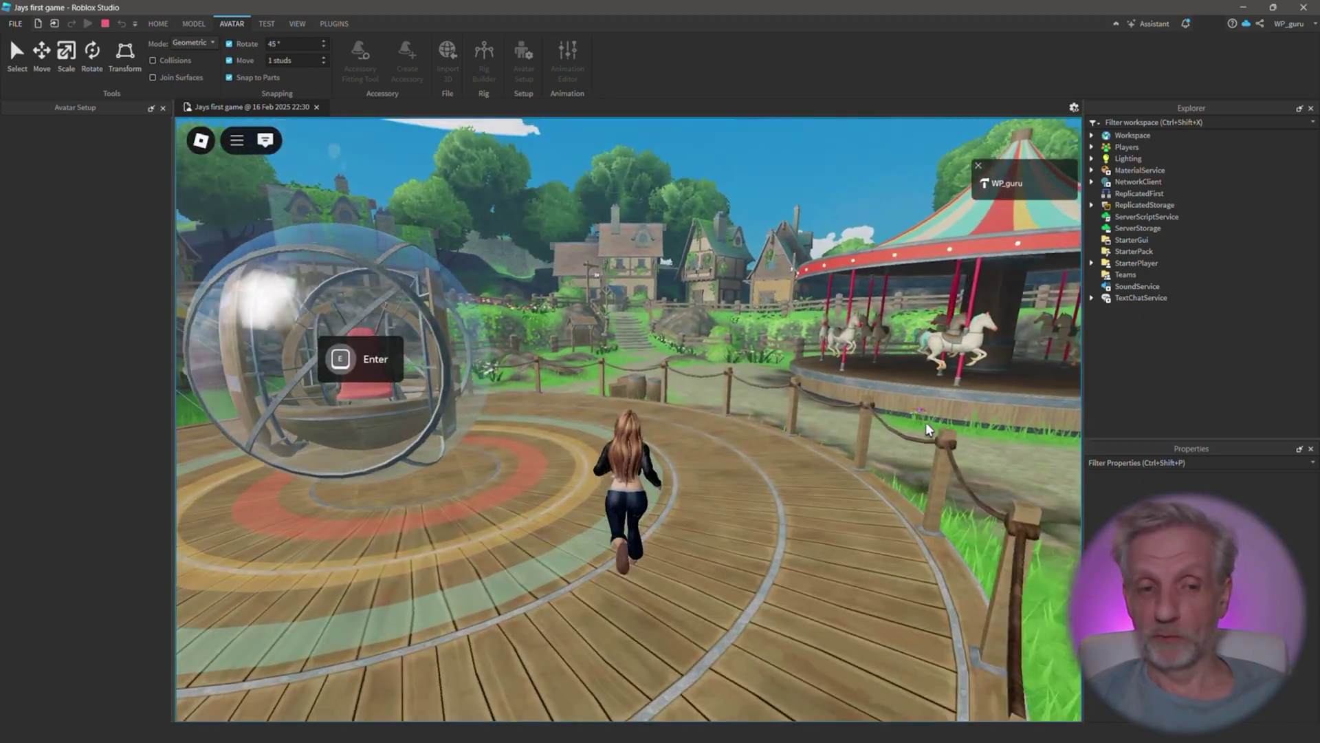
key("w")
key("Left")
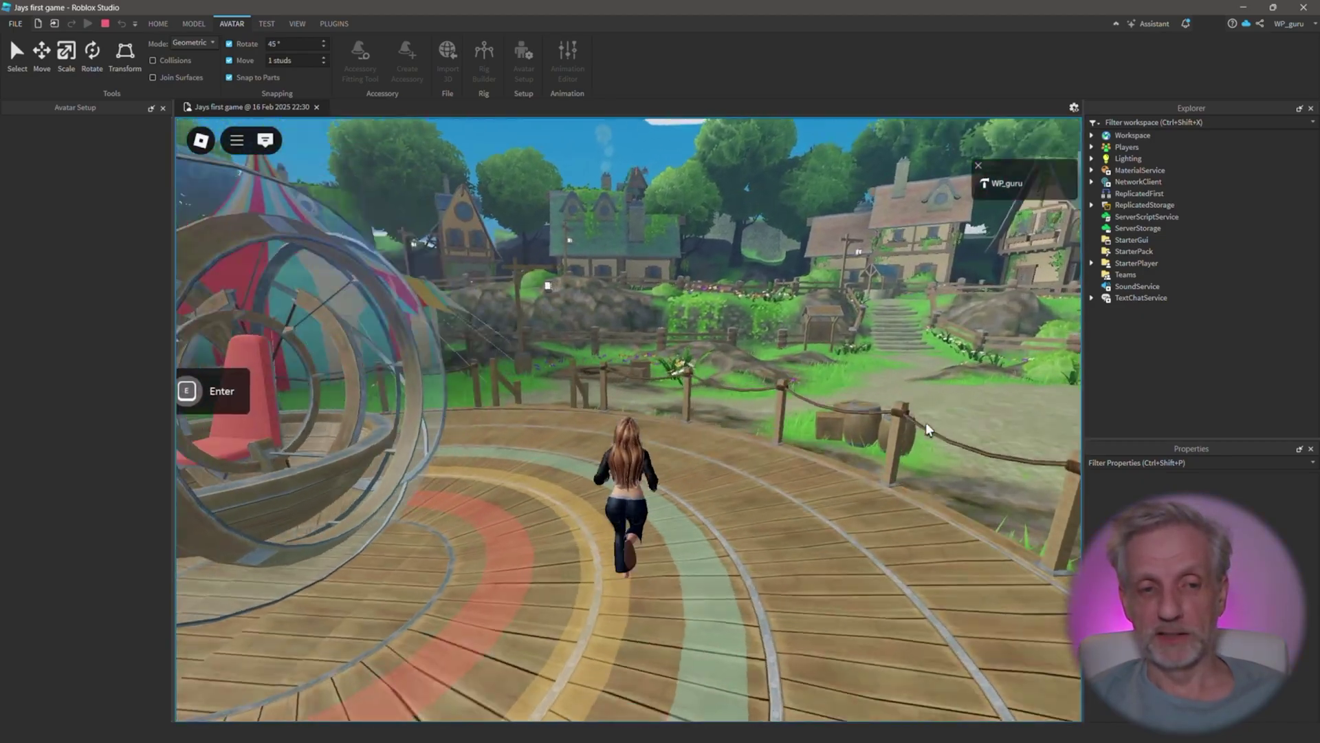
key("w")
key("Right")
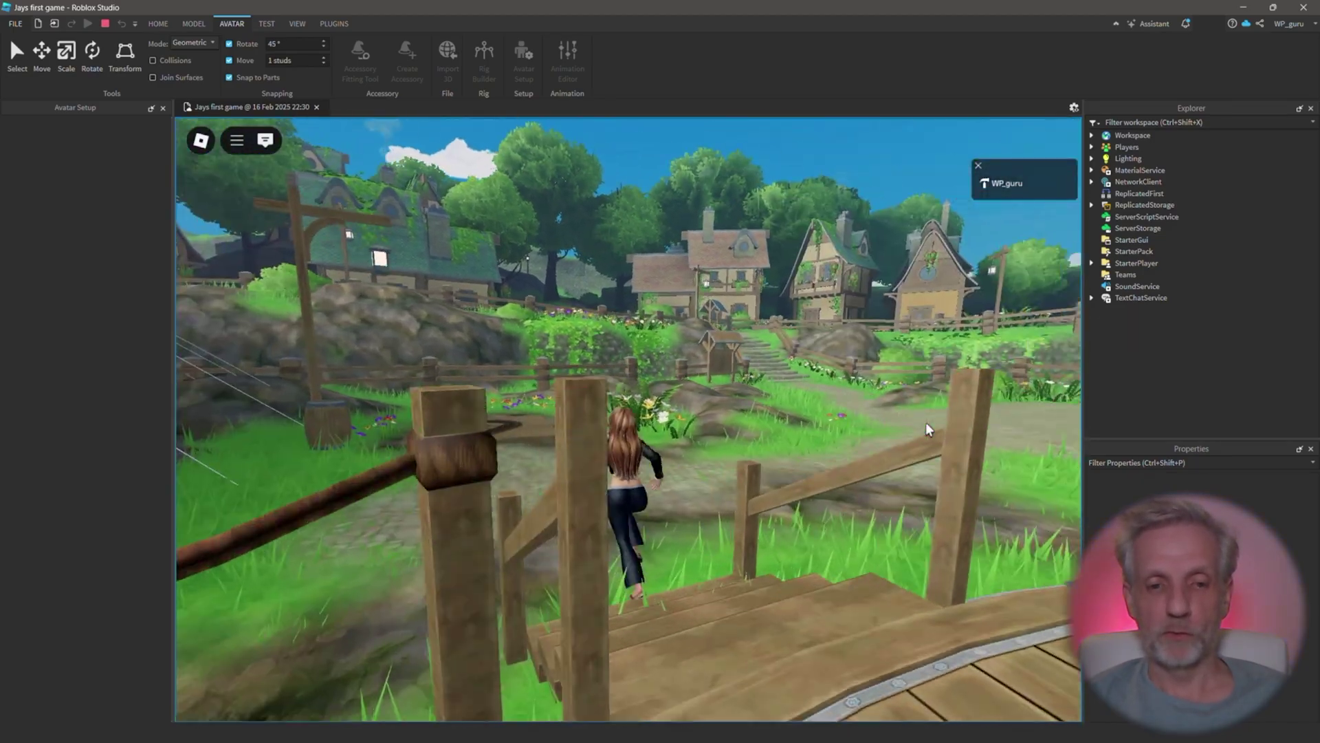
key("s")
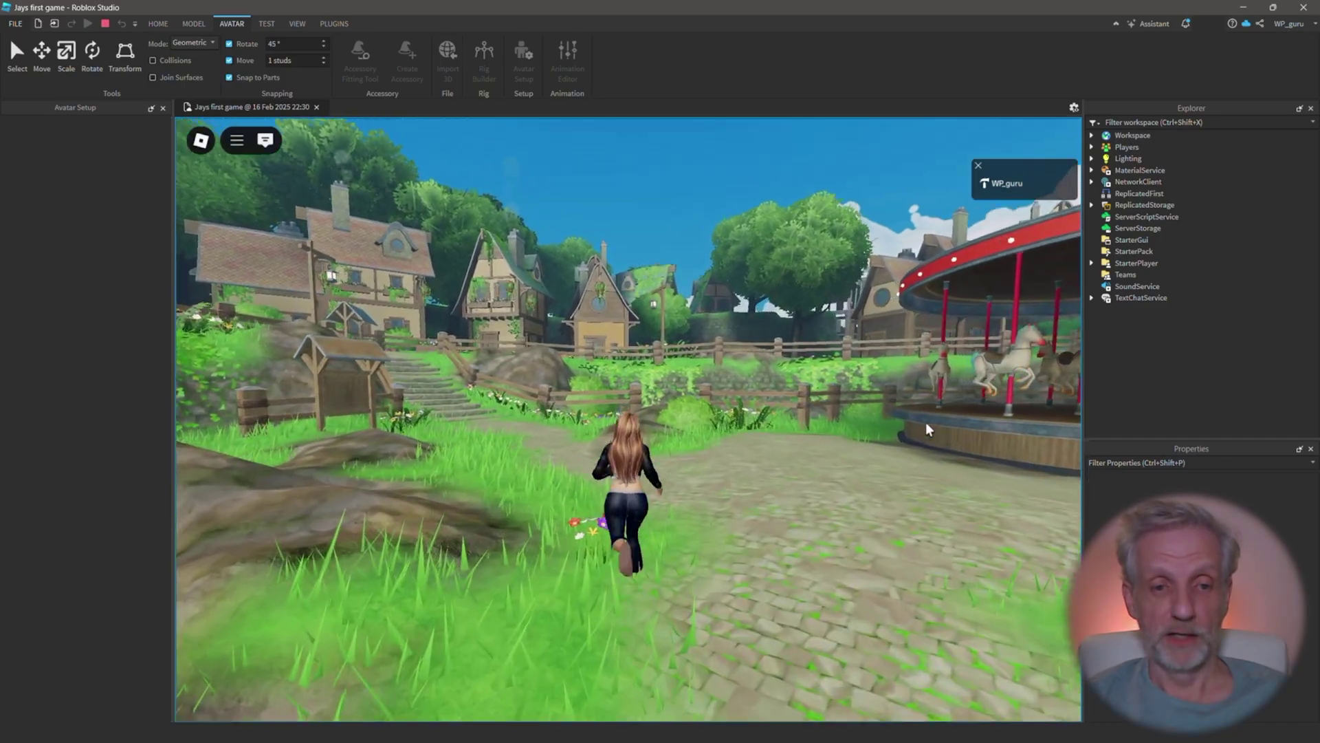
key("s")
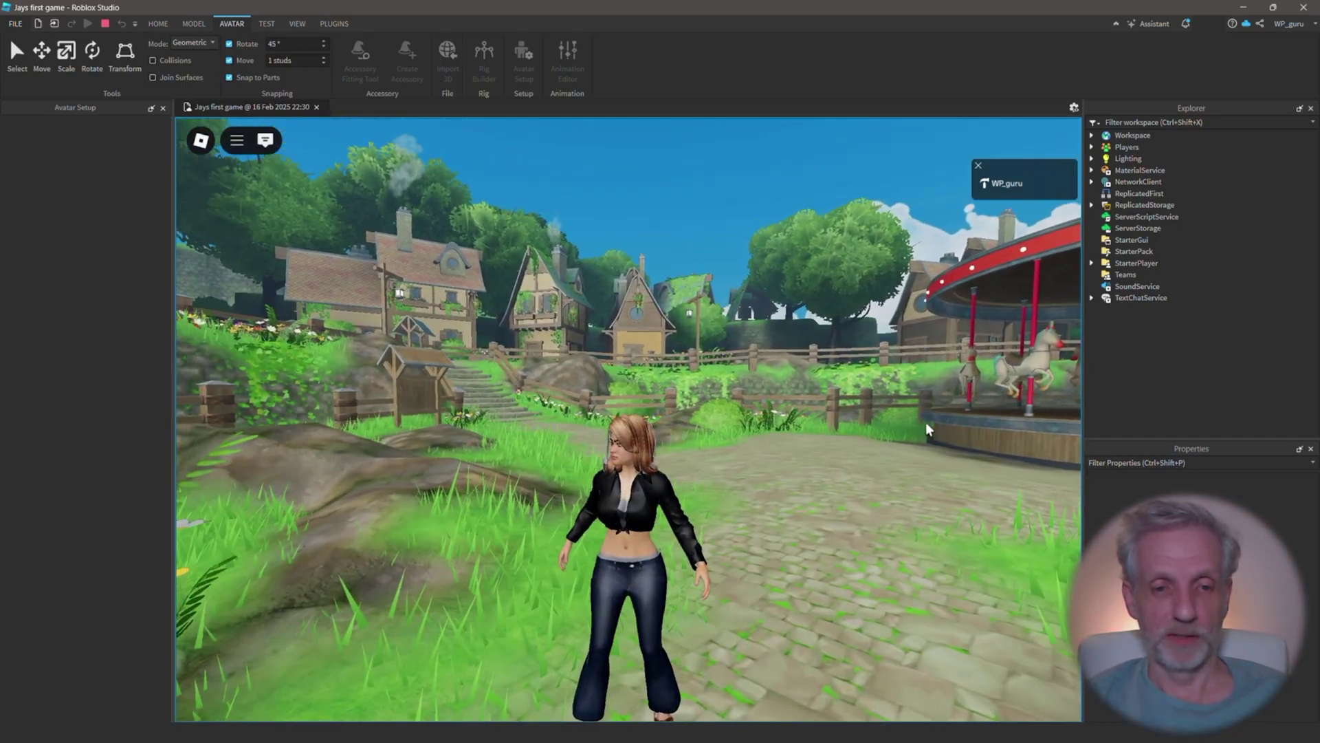